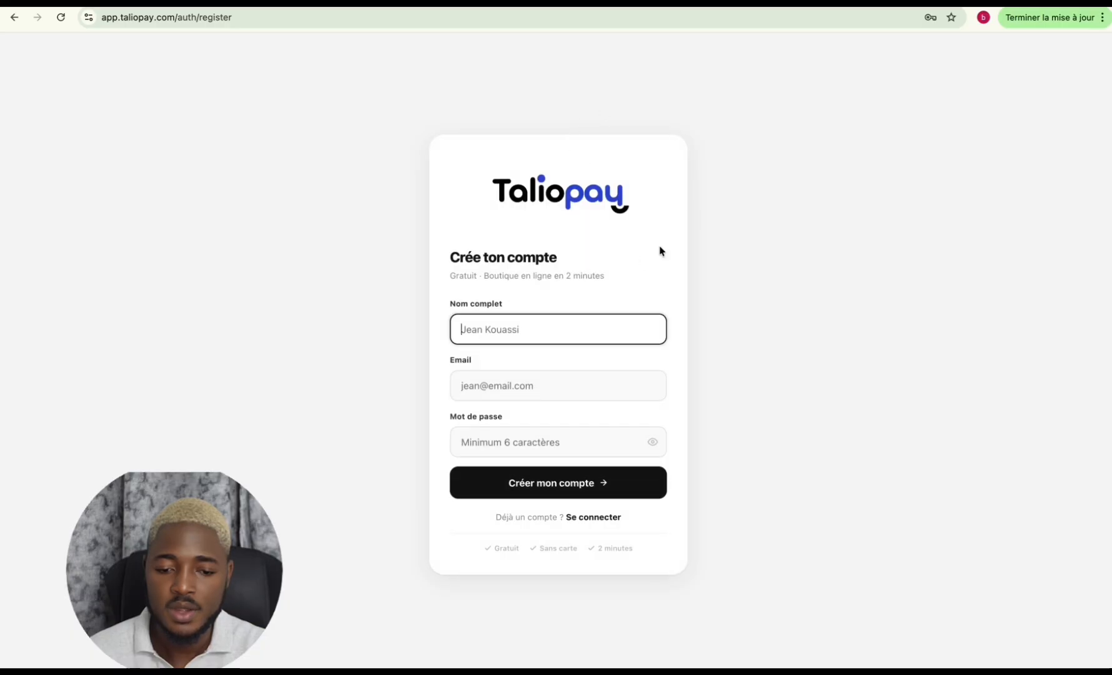
# - Enter the user's full name in the Nom complet field
pyautogui.click(523, 329)
pyautogui.click(589, 286)
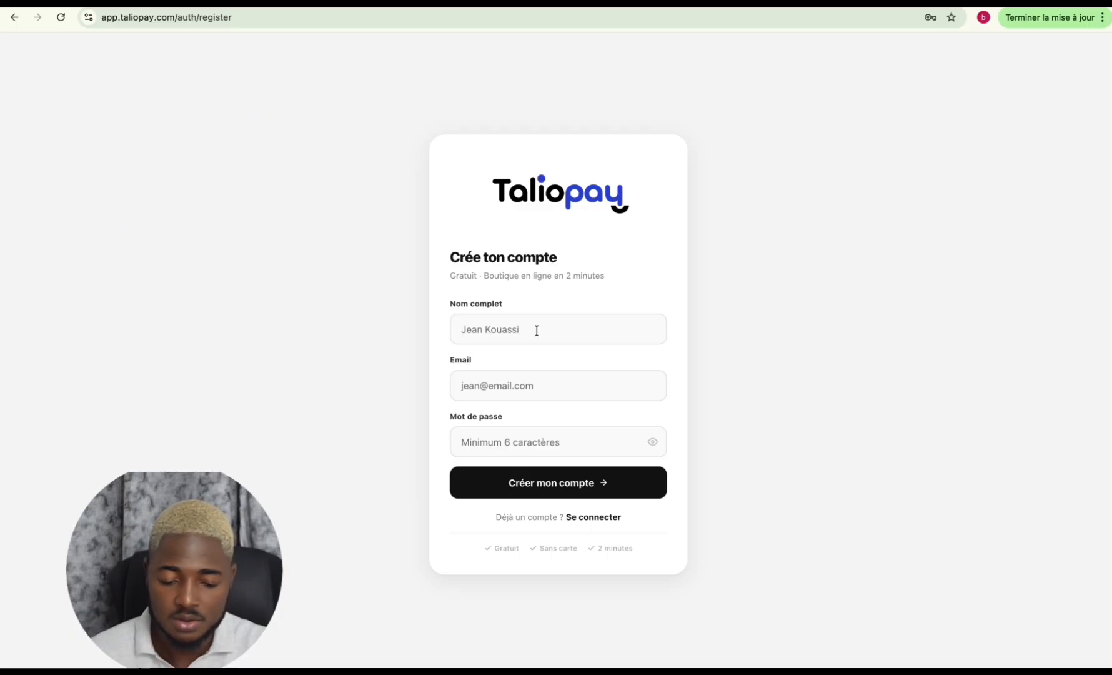
pyautogui.click(536, 329)
pyautogui.write('C')
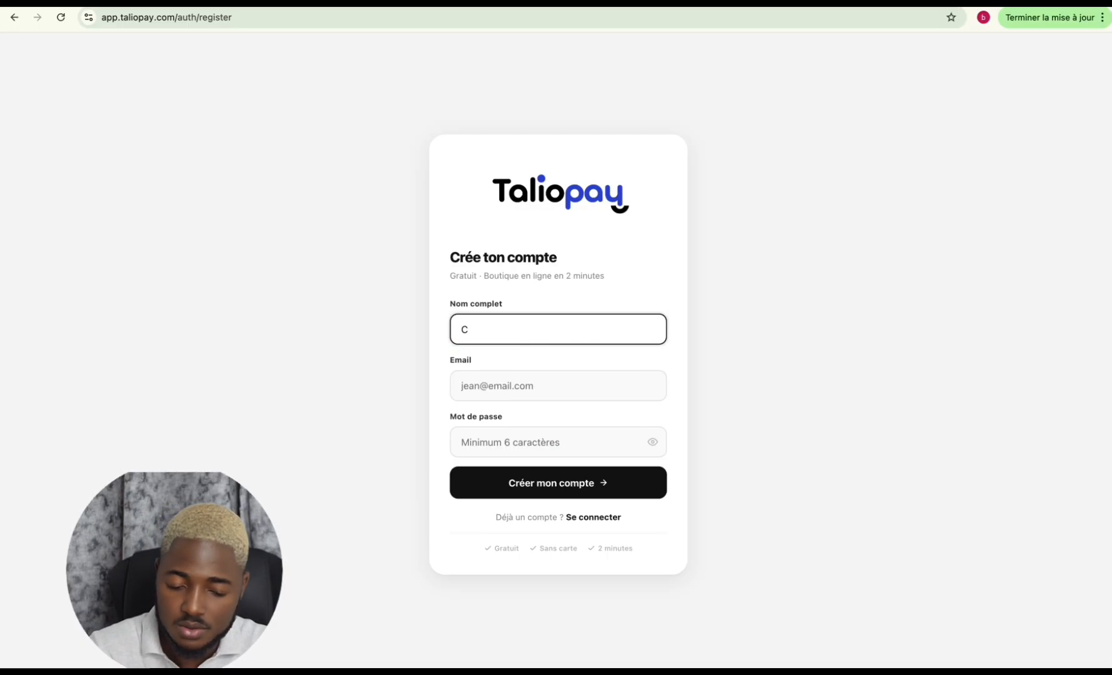
pyautogui.write('letus')
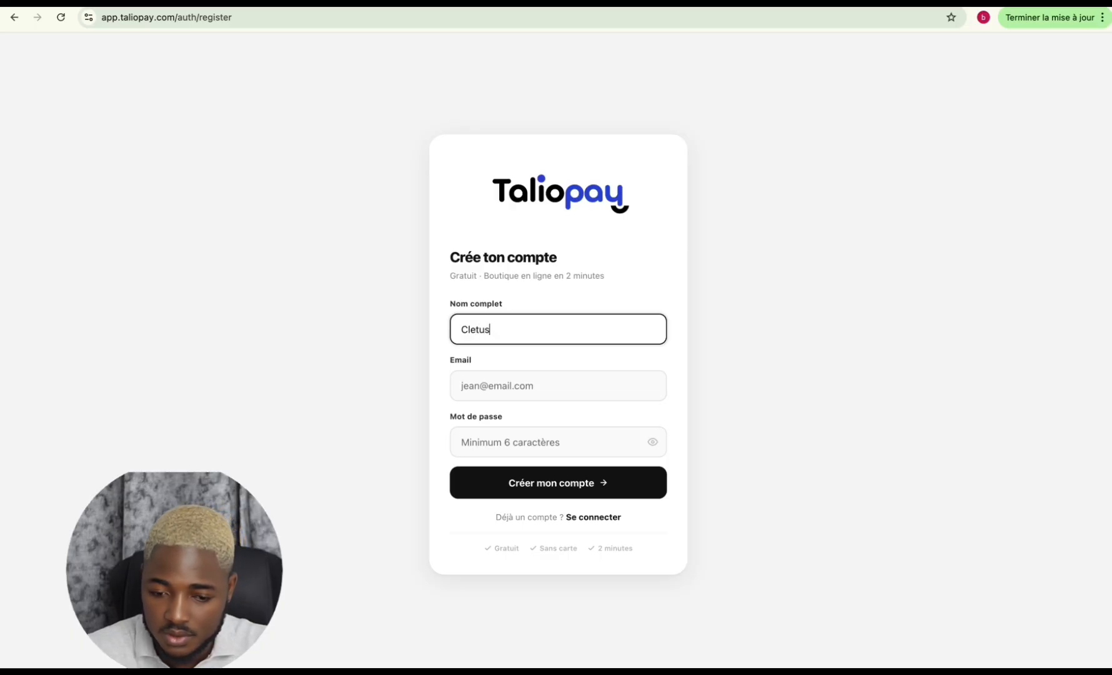
pyautogui.press('BackSpace')
pyautogui.press('BackSpace')
pyautogui.press('BackSpace')
pyautogui.press('BackSpace')
pyautogui.press('BackSpace')
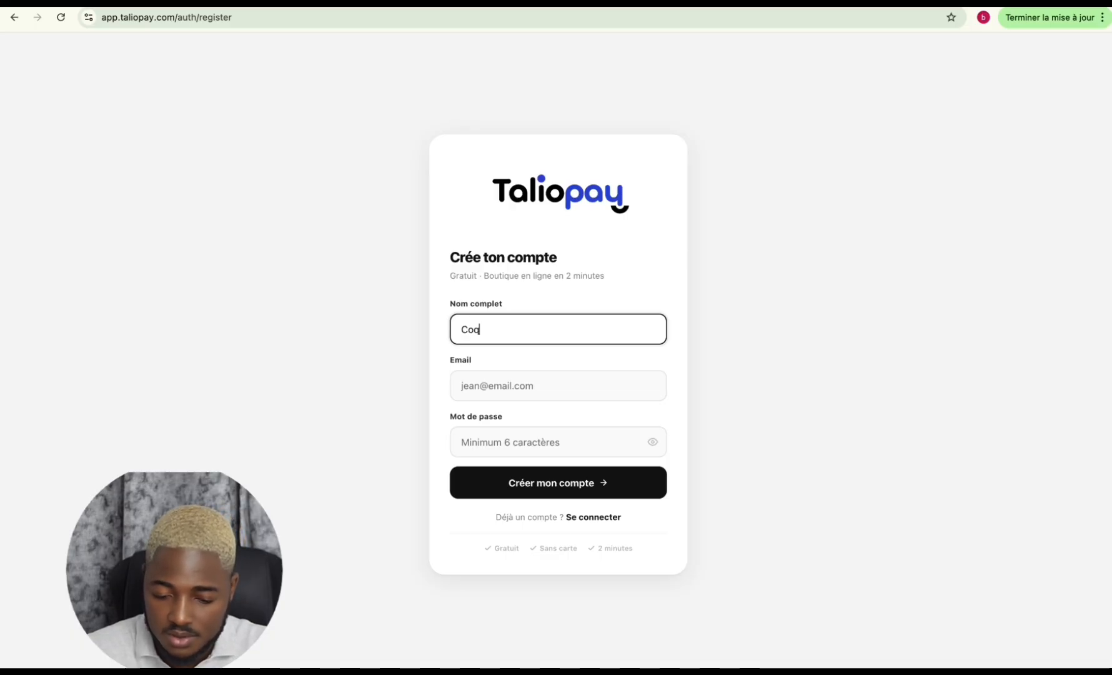
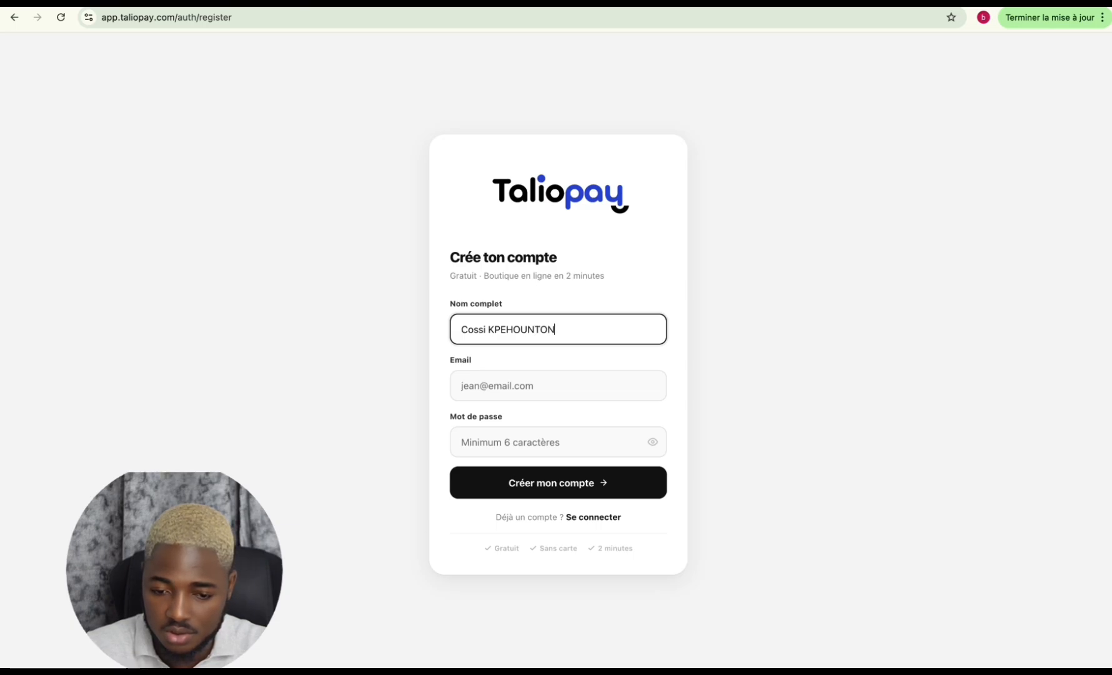
pyautogui.click(595, 302)
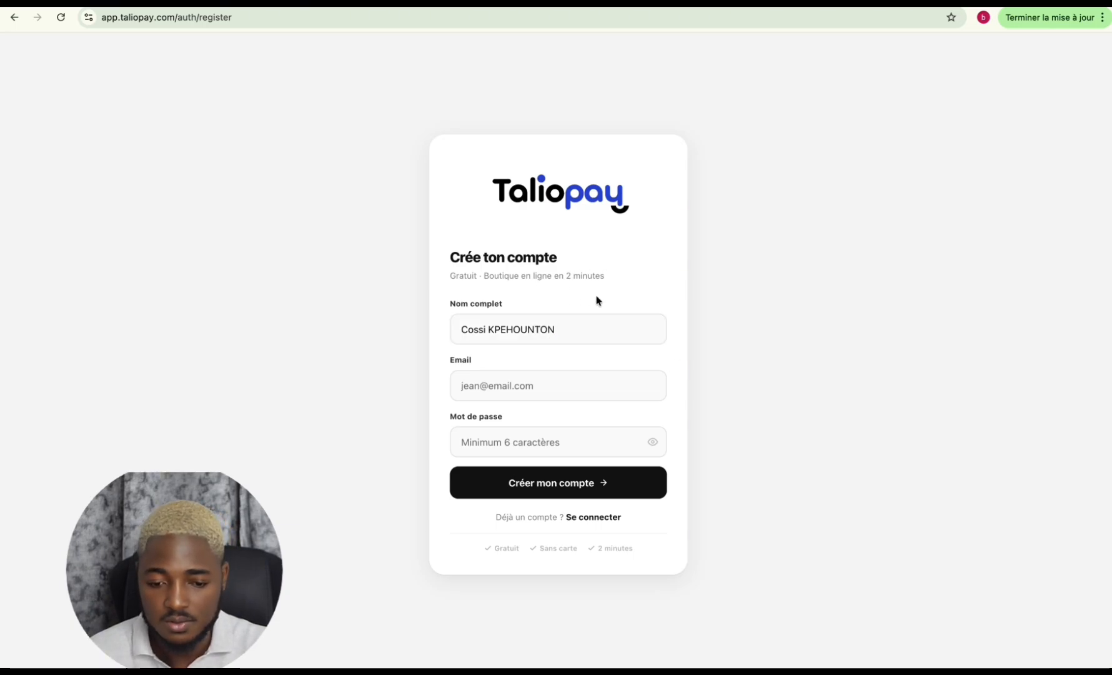
# - Fill in the e-mail address and account password, then submit with 'Créer mon compte'
pyautogui.click(514, 392)
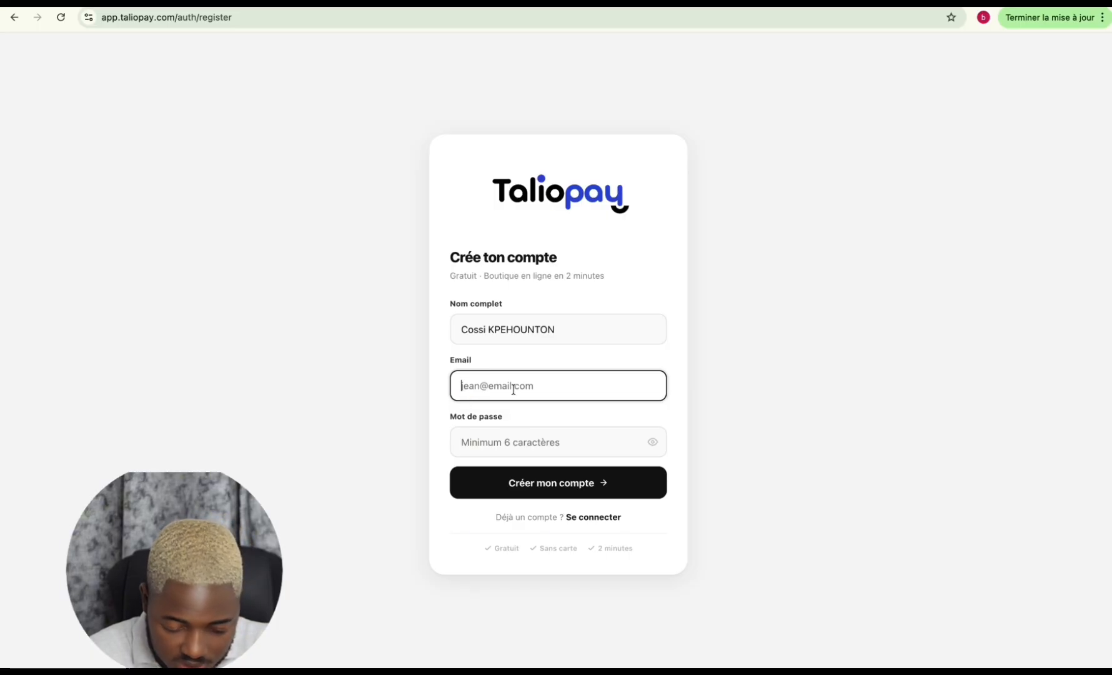
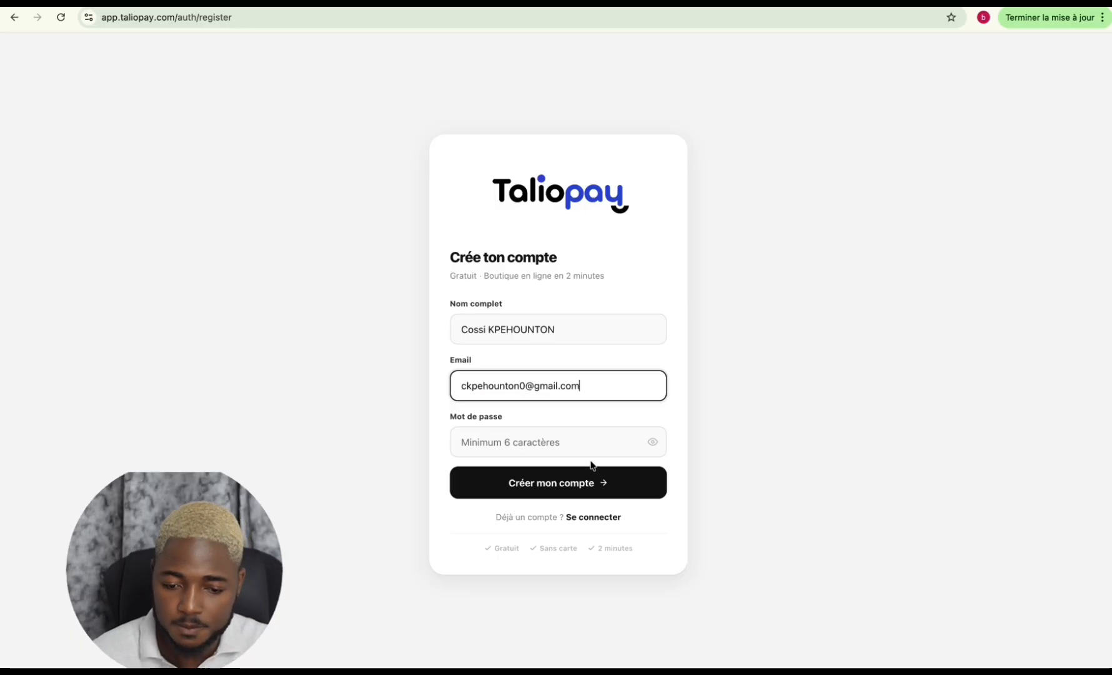
pyautogui.click(574, 449)
pyautogui.write('••')
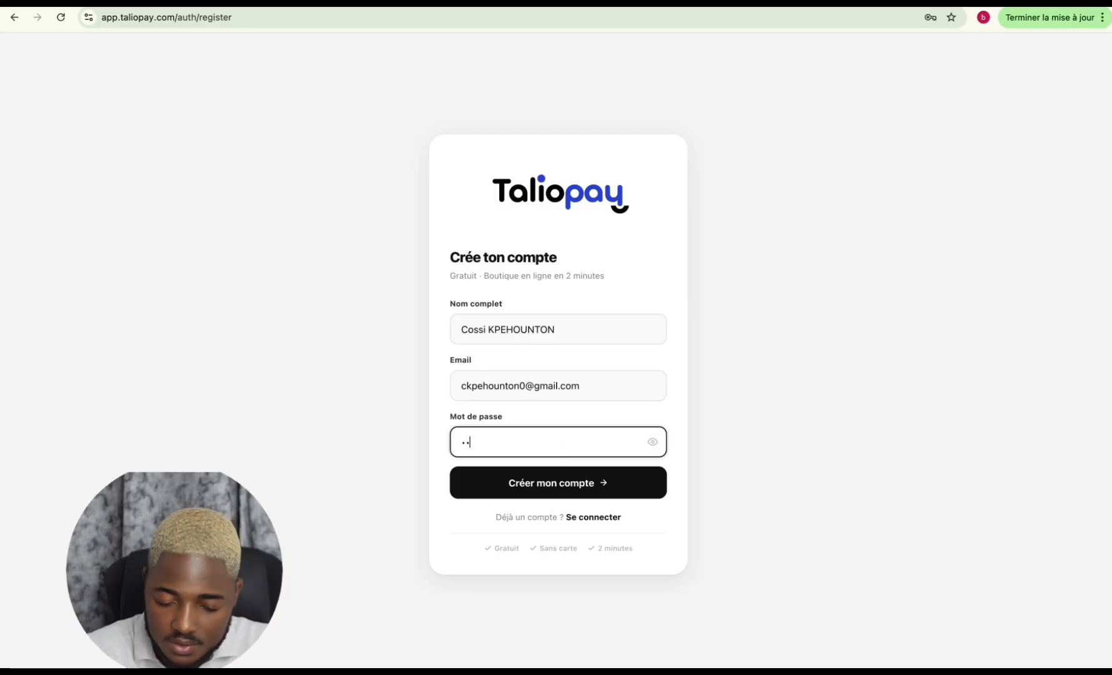
pyautogui.write('••••')
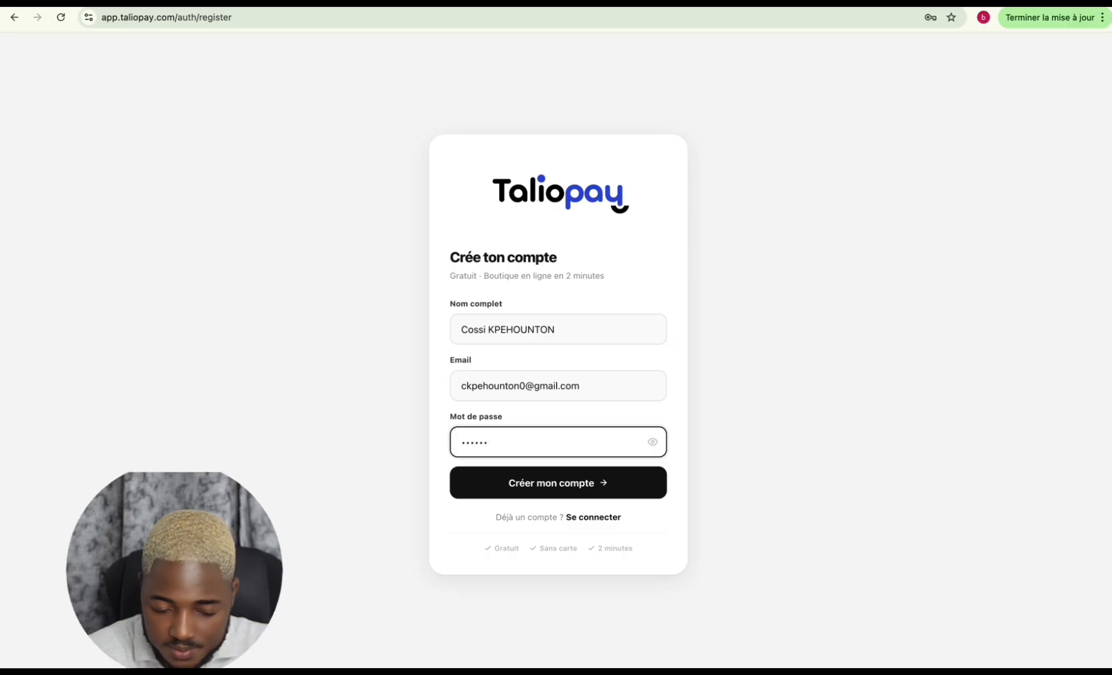
pyautogui.write('••••')
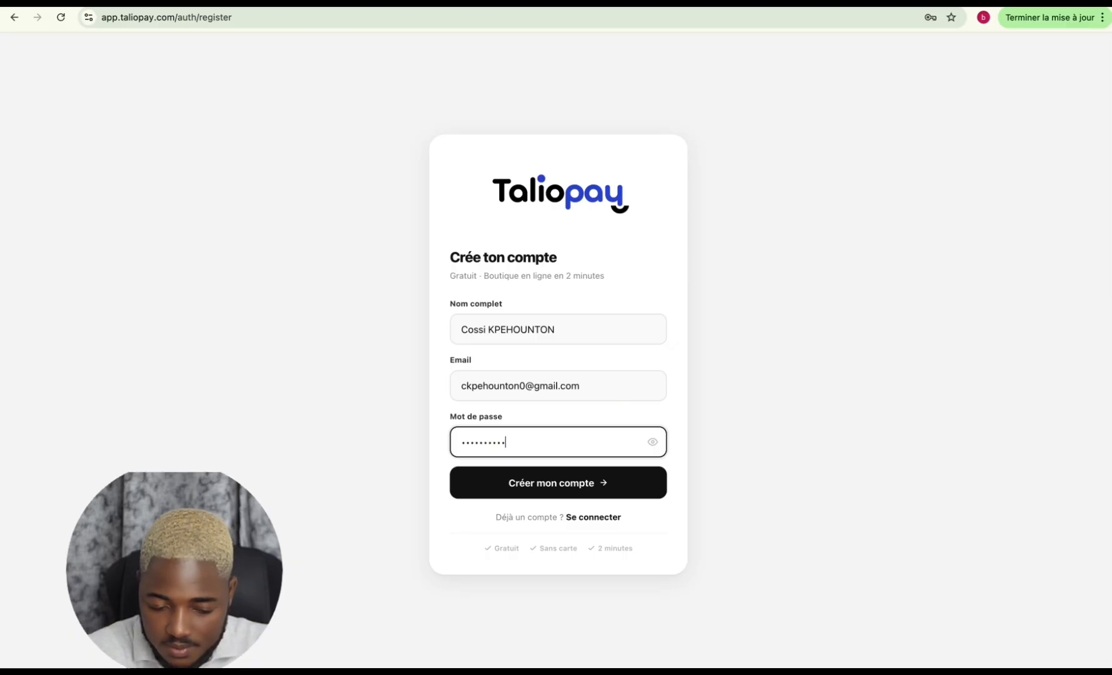
pyautogui.write('•')
pyautogui.click(576, 486)
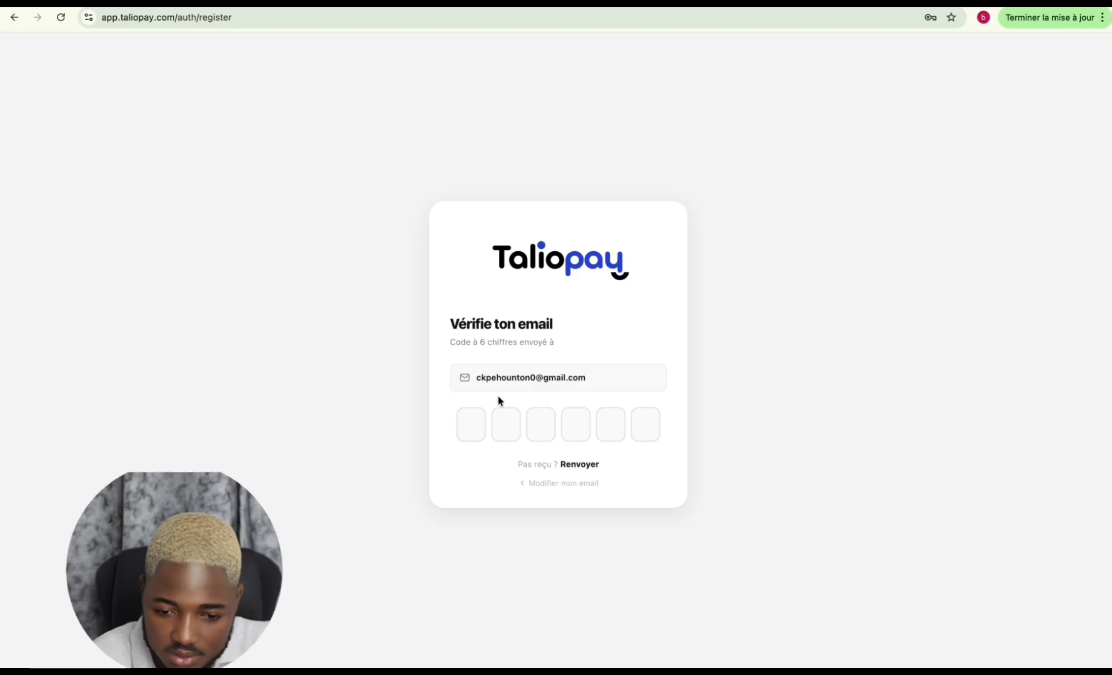
# - Enter the six-digit verification code received by e-mail
pyautogui.click(471, 422)
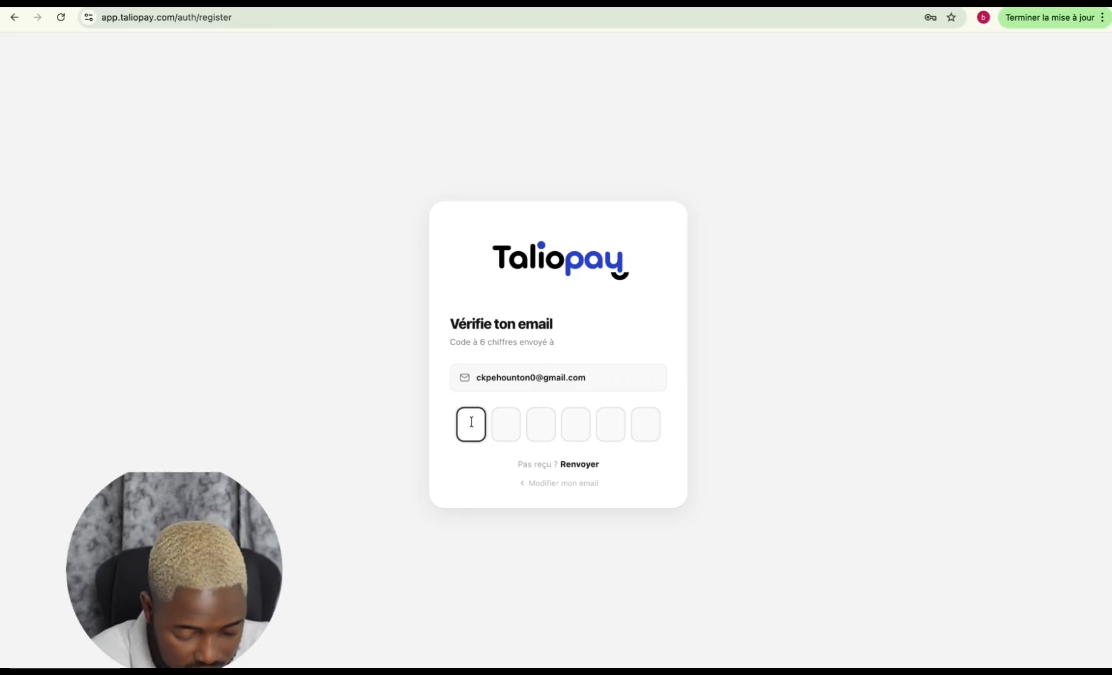
pyautogui.press('capslock')
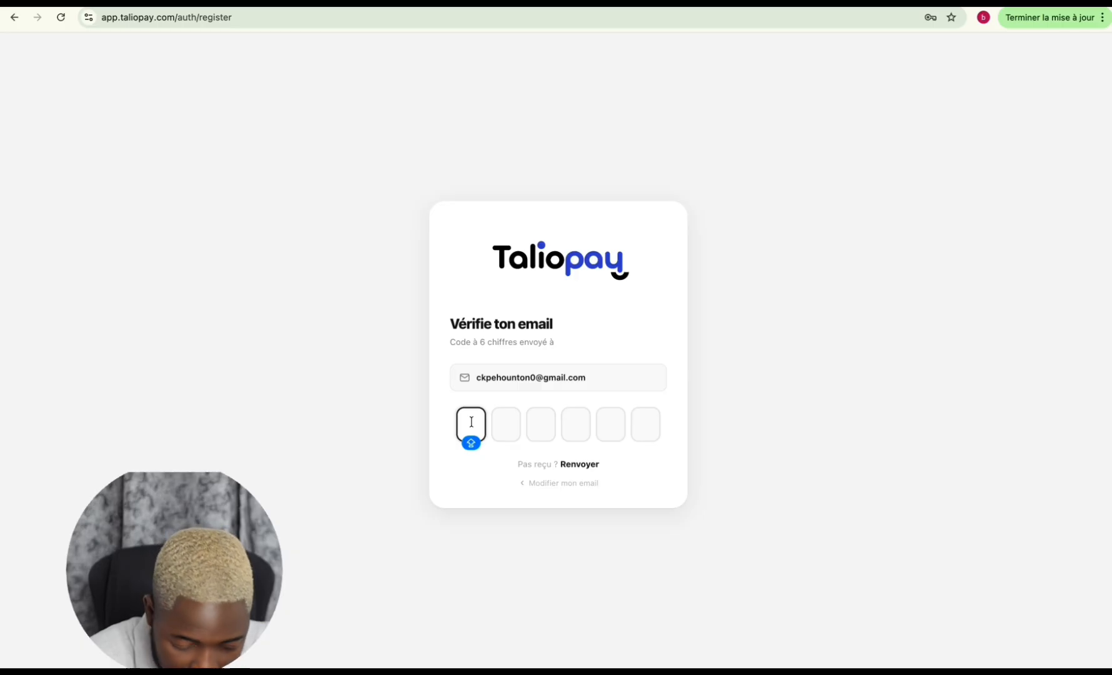
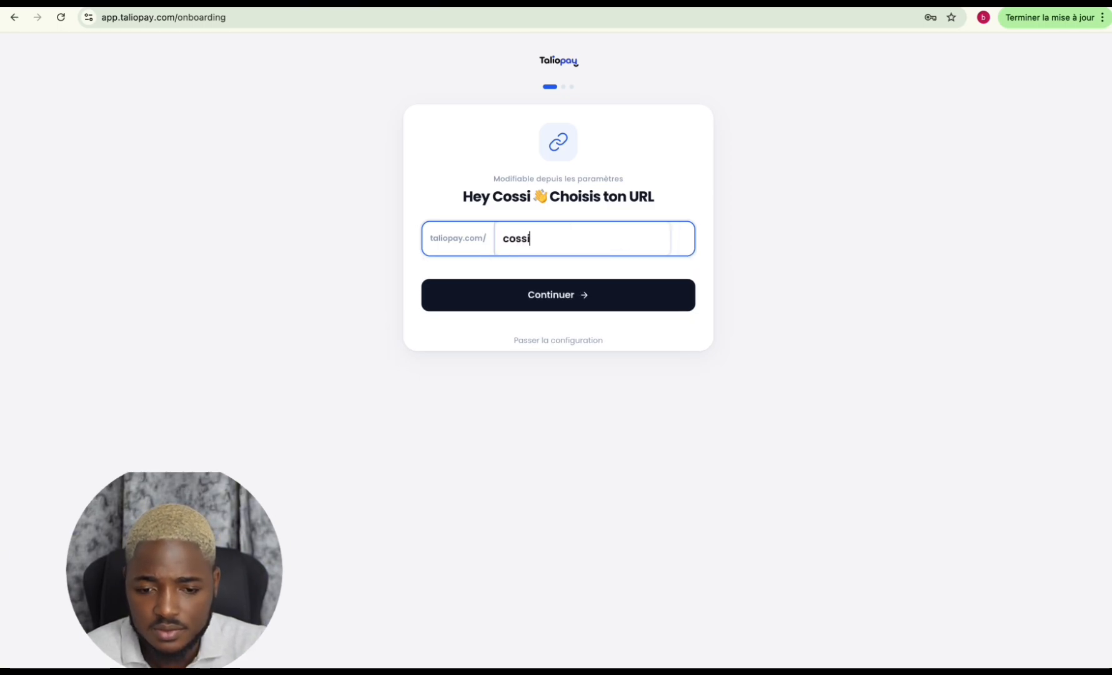
# - Replace the already-taken shop URL with an available name and continue
pyautogui.click(616, 167)
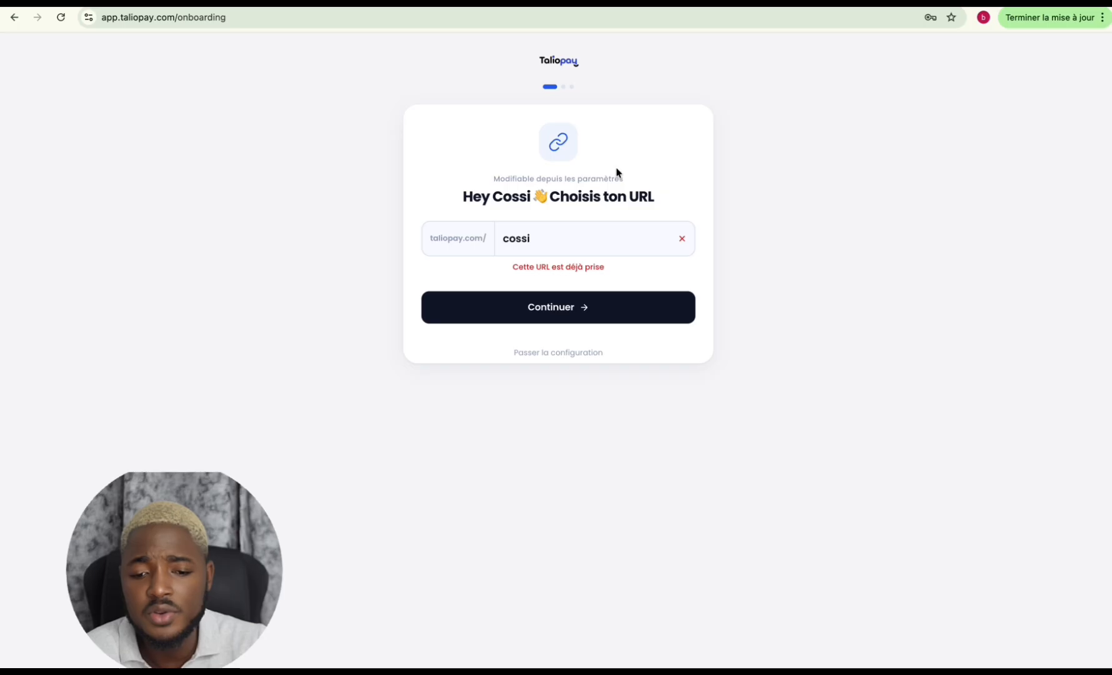
pyautogui.click(595, 233)
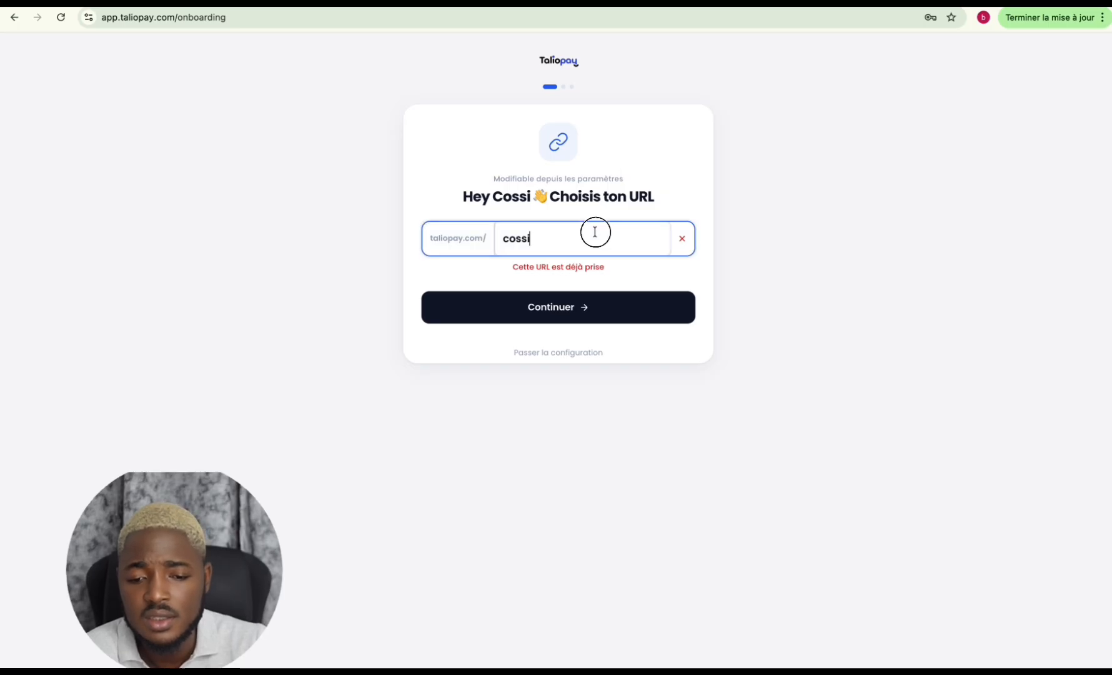
pyautogui.doubleClick(515, 244)
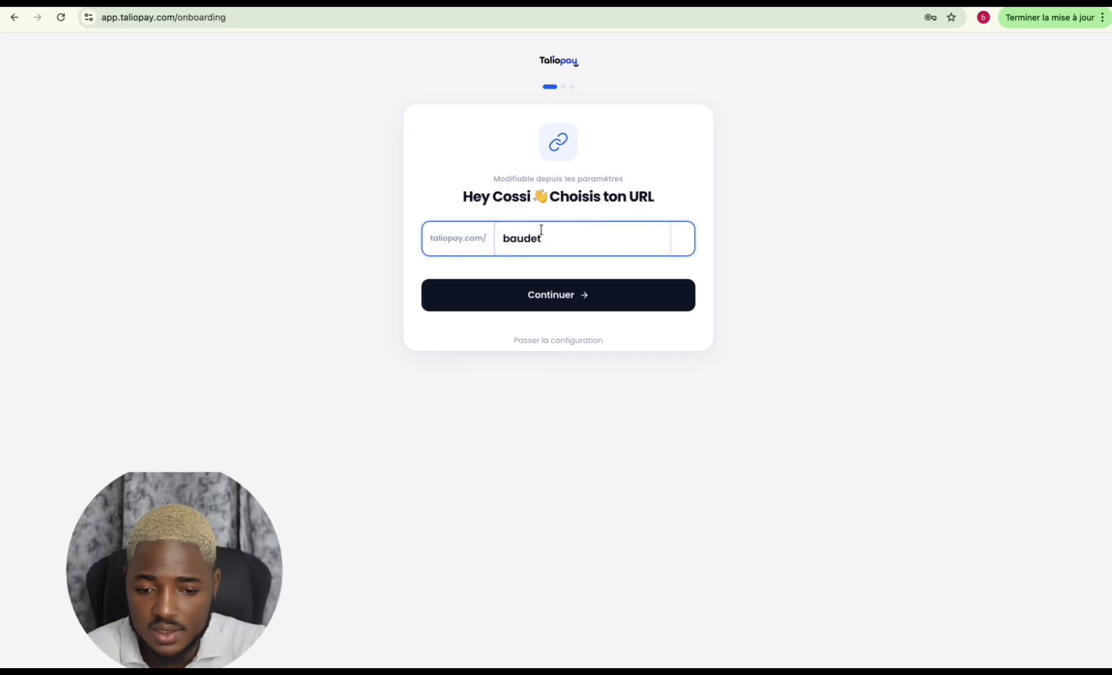
pyautogui.click(646, 164)
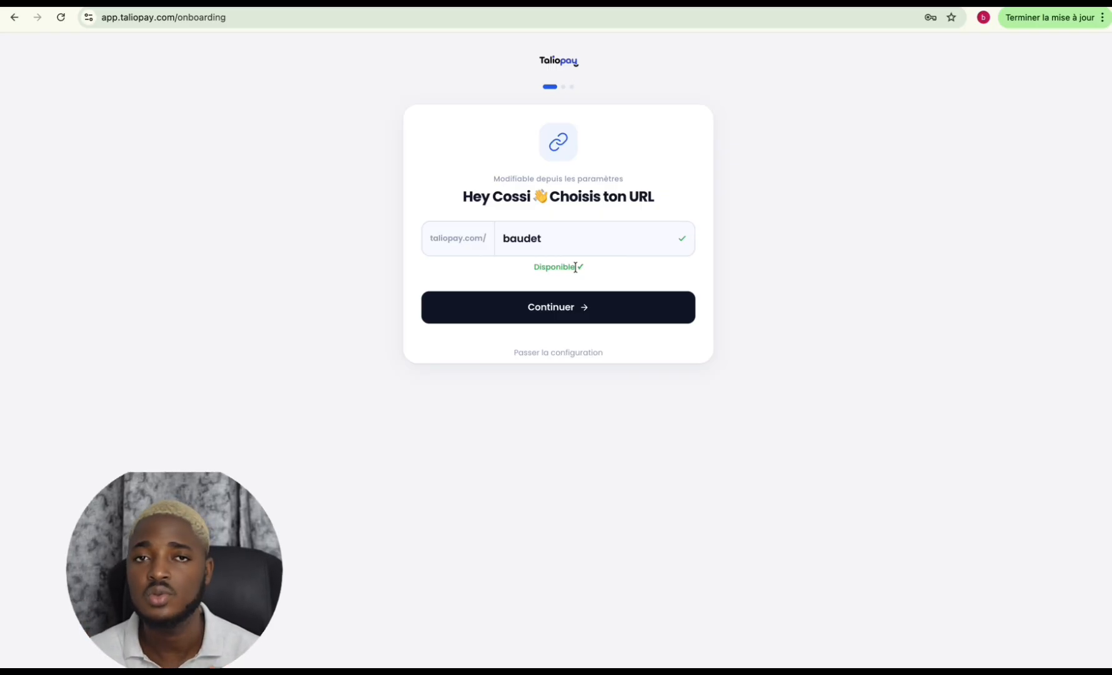
pyautogui.click(591, 311)
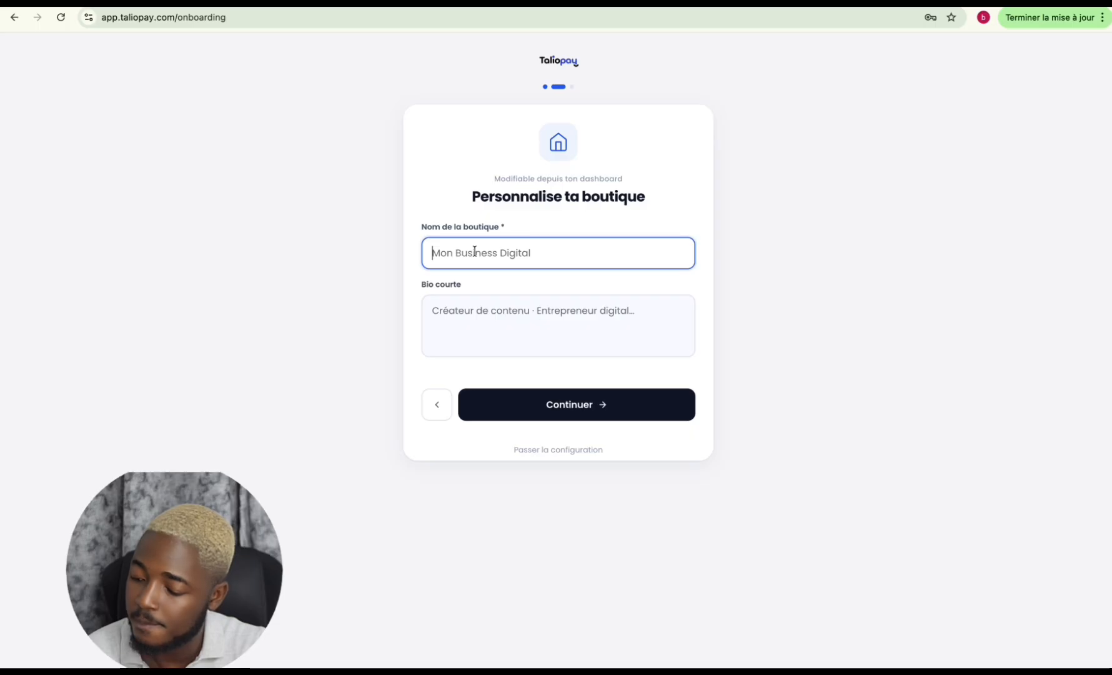
# - Name the shop 'Ebook lab' and switch to the prepared Google Docs notes
pyautogui.write('e')
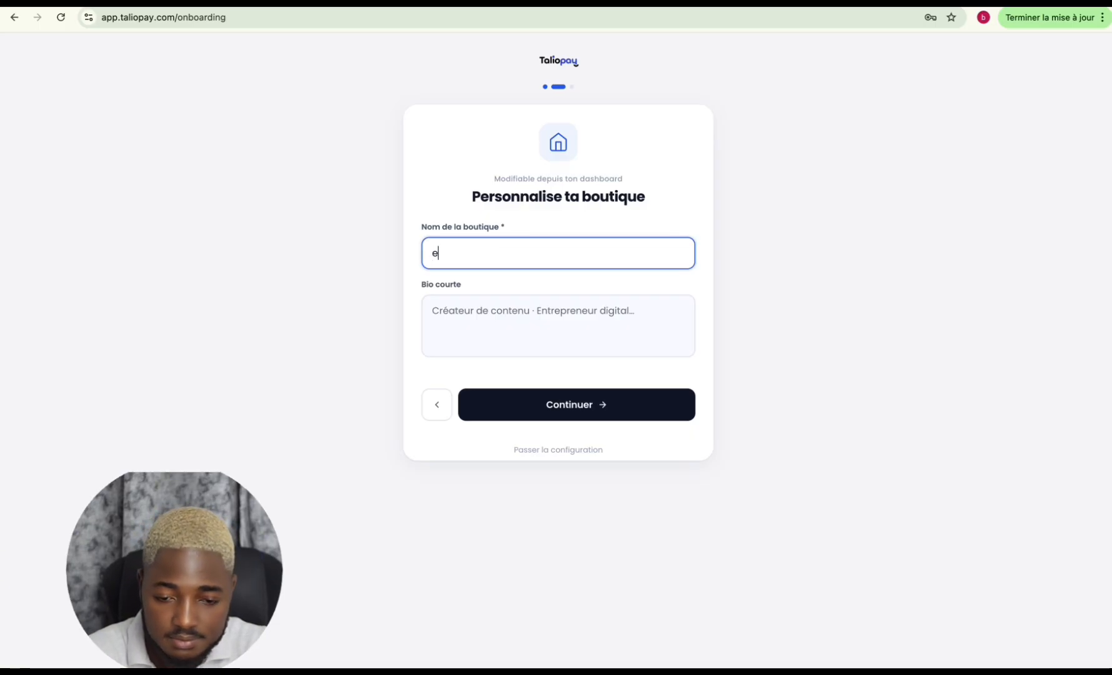
pyautogui.press('BackSpace')
pyautogui.write('Eb')
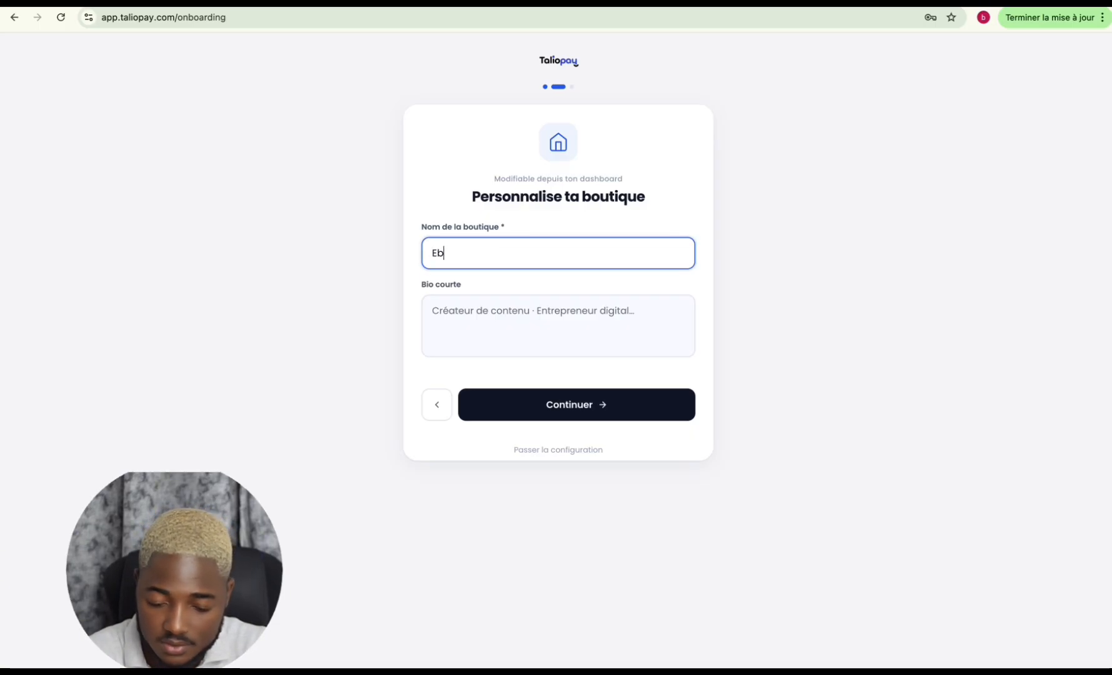
pyautogui.write('ook lab')
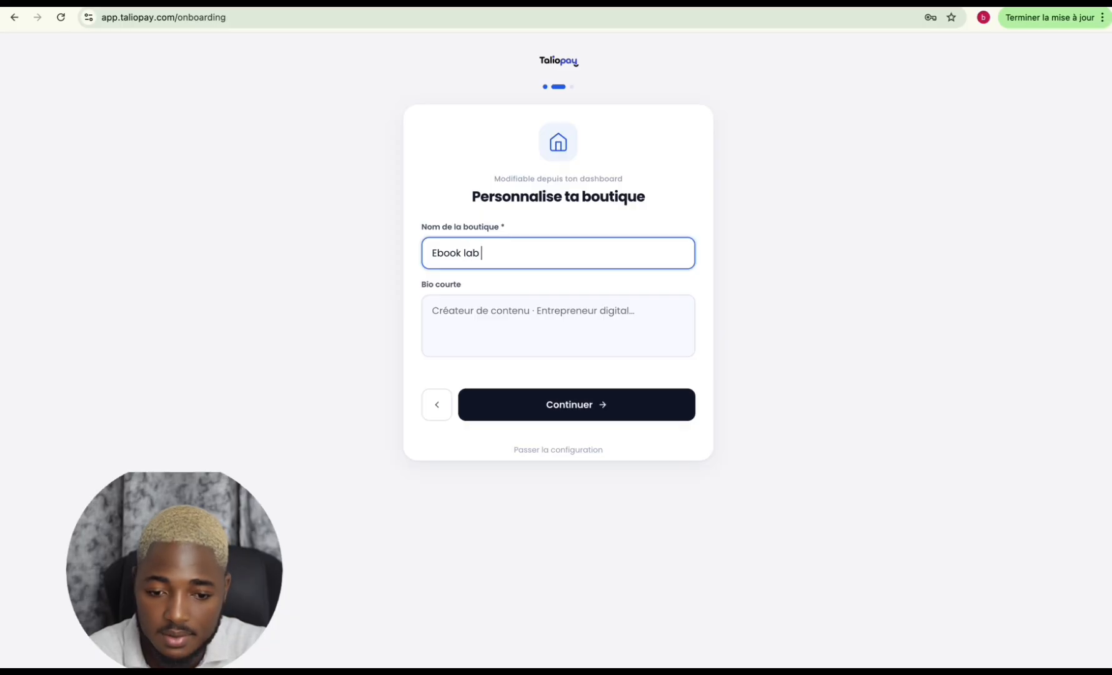
pyautogui.click(514, 316)
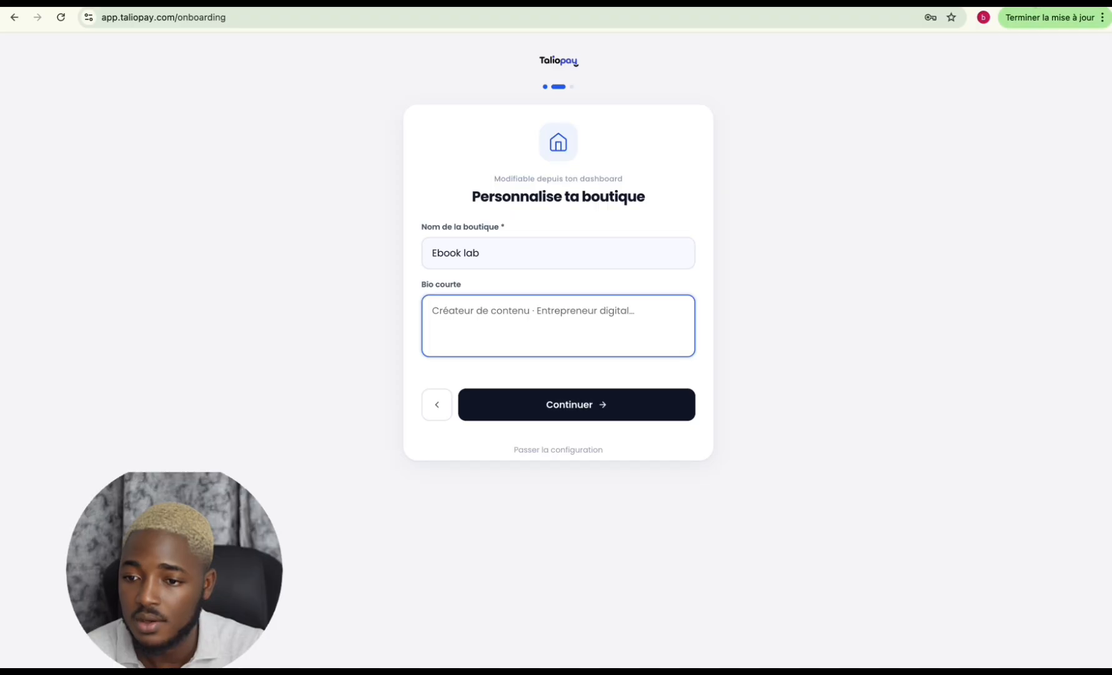
pyautogui.click(650, 3)
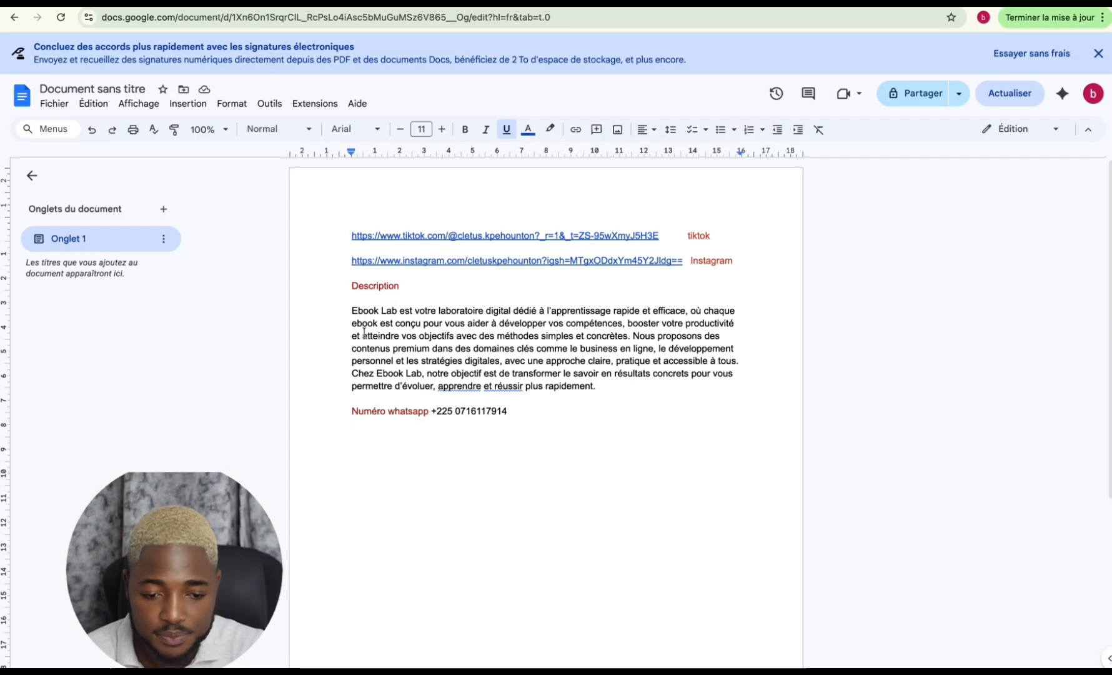
# - Copy the Description paragraph from the notes and return to Taliopay
pyautogui.moveTo(351, 310); pyautogui.dragTo(613, 387)
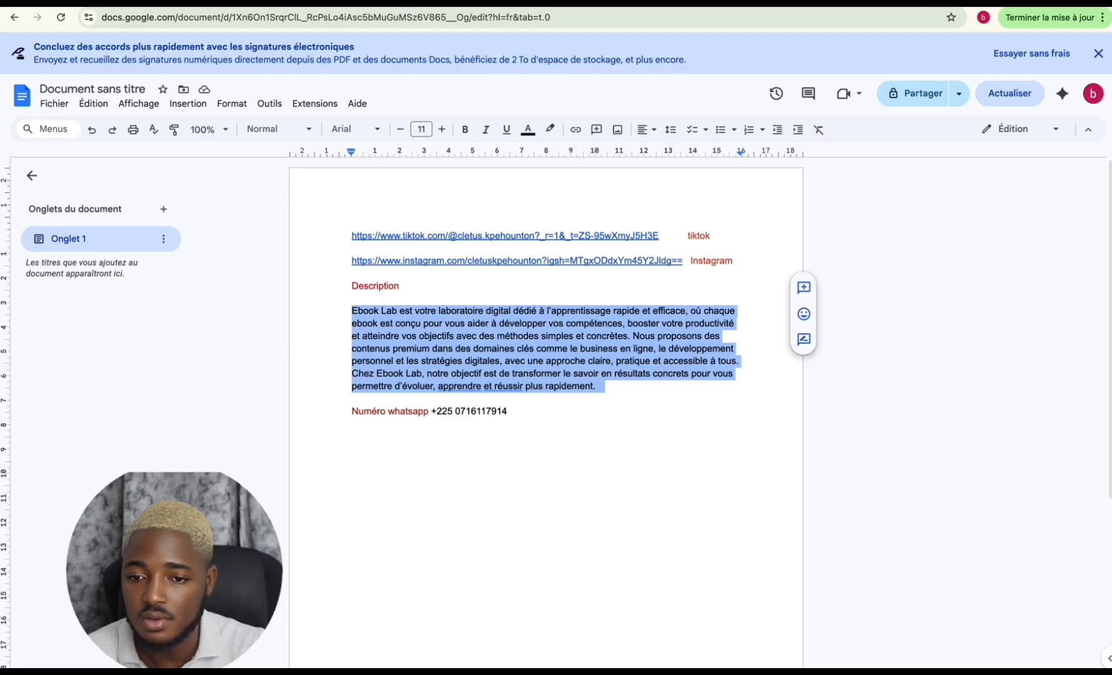
pyautogui.click(719, 5)
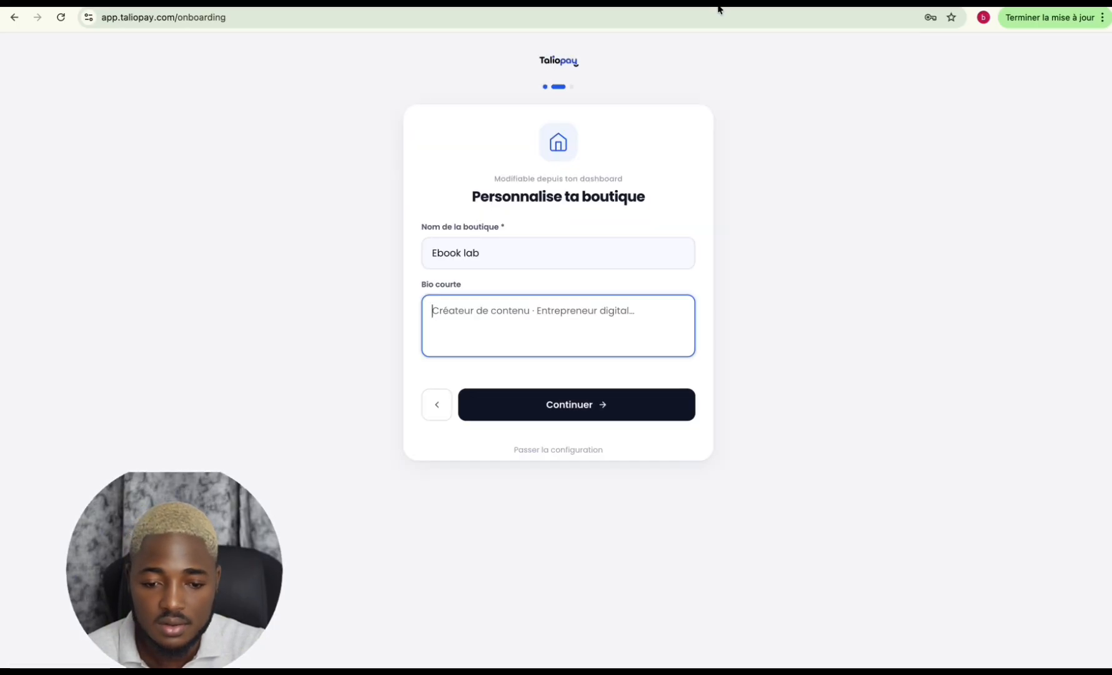
# - Paste the description into Bio courte and delete everything after 'simples et concrètes.'
pyautogui.hotkey('ctrl', 'v')
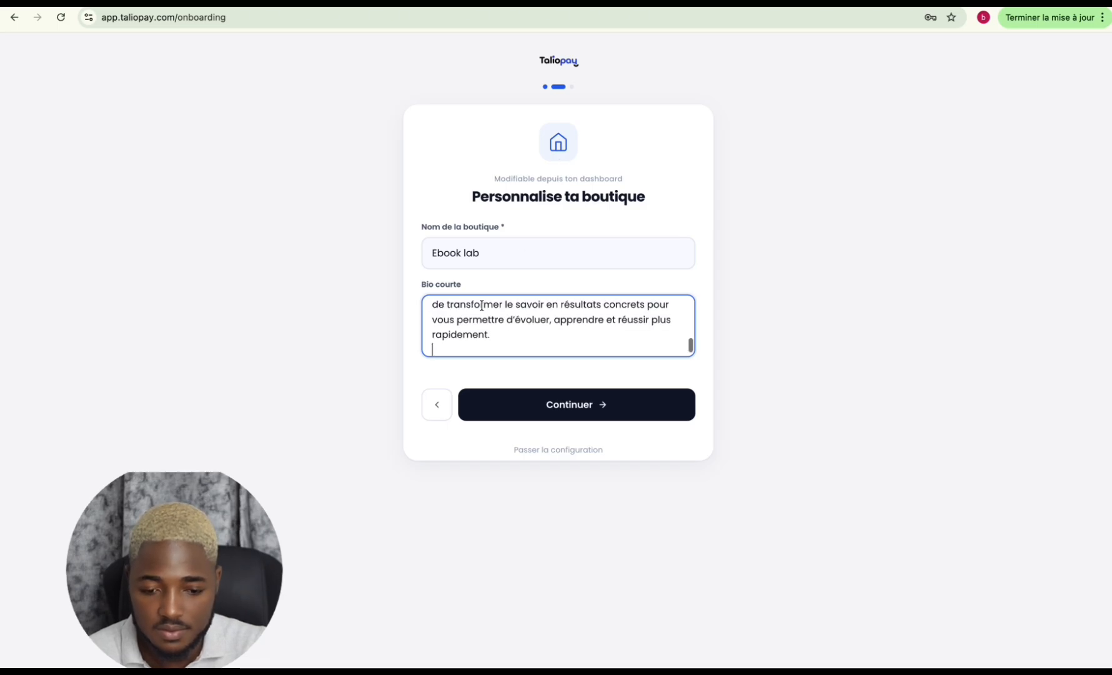
pyautogui.scroll(5, 511, 335)
pyautogui.scroll(-1, 511, 338)
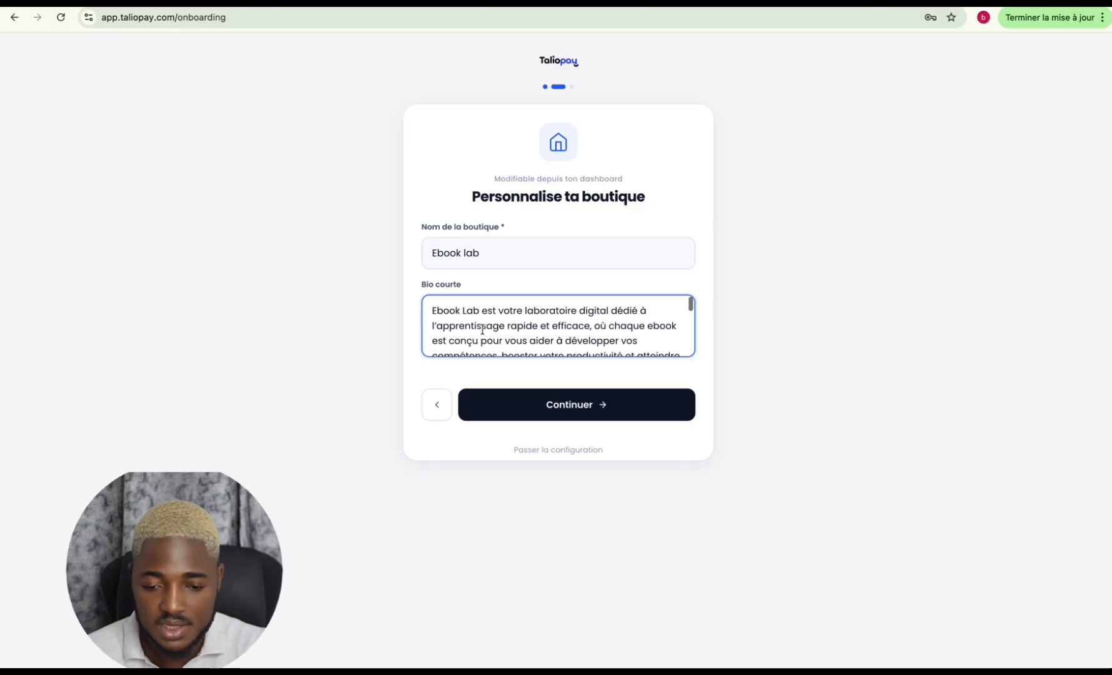
pyautogui.scroll(-2, 482, 329)
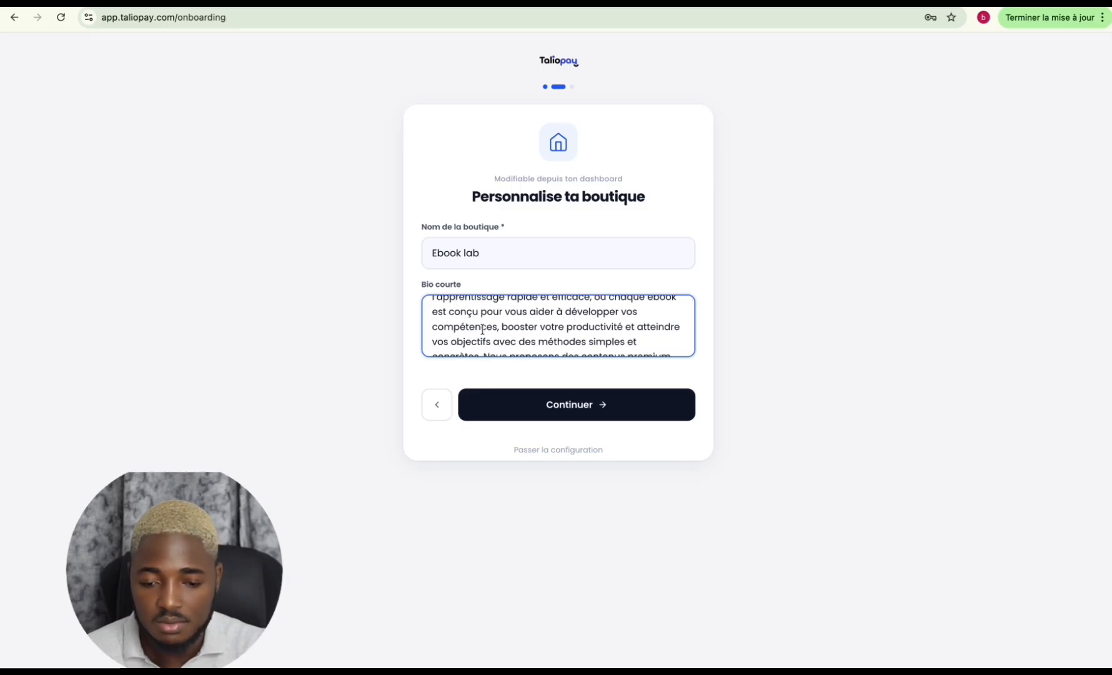
pyautogui.scroll(-3, 482, 330)
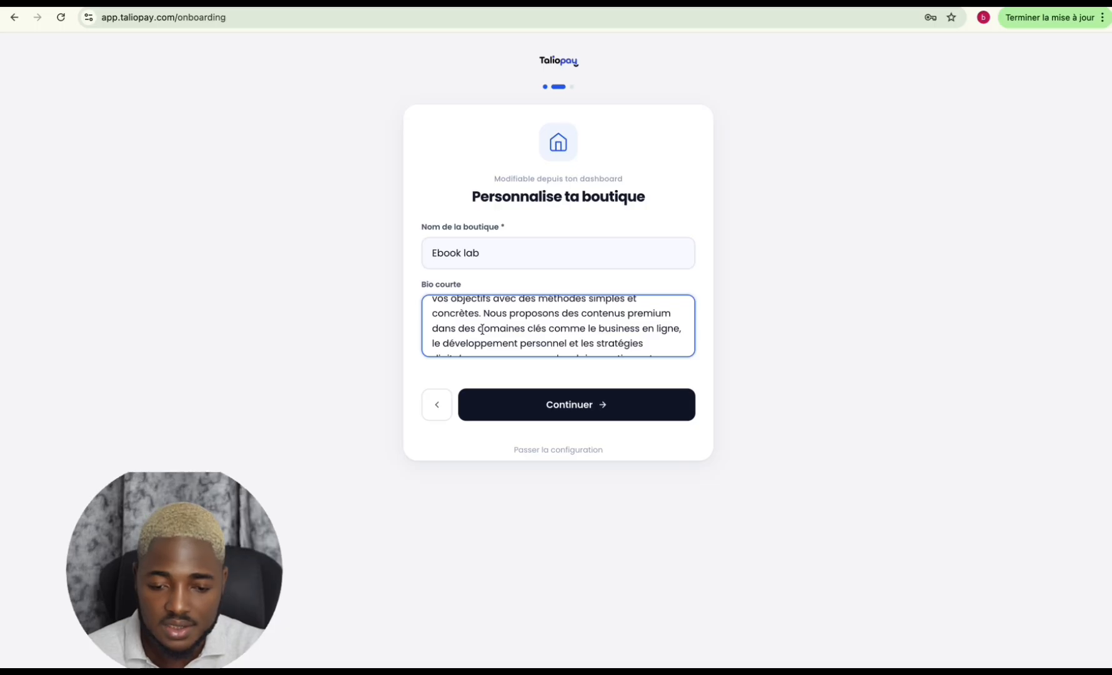
pyautogui.click(482, 312)
pyautogui.moveTo(483, 312); pyautogui.dragTo(640, 373)
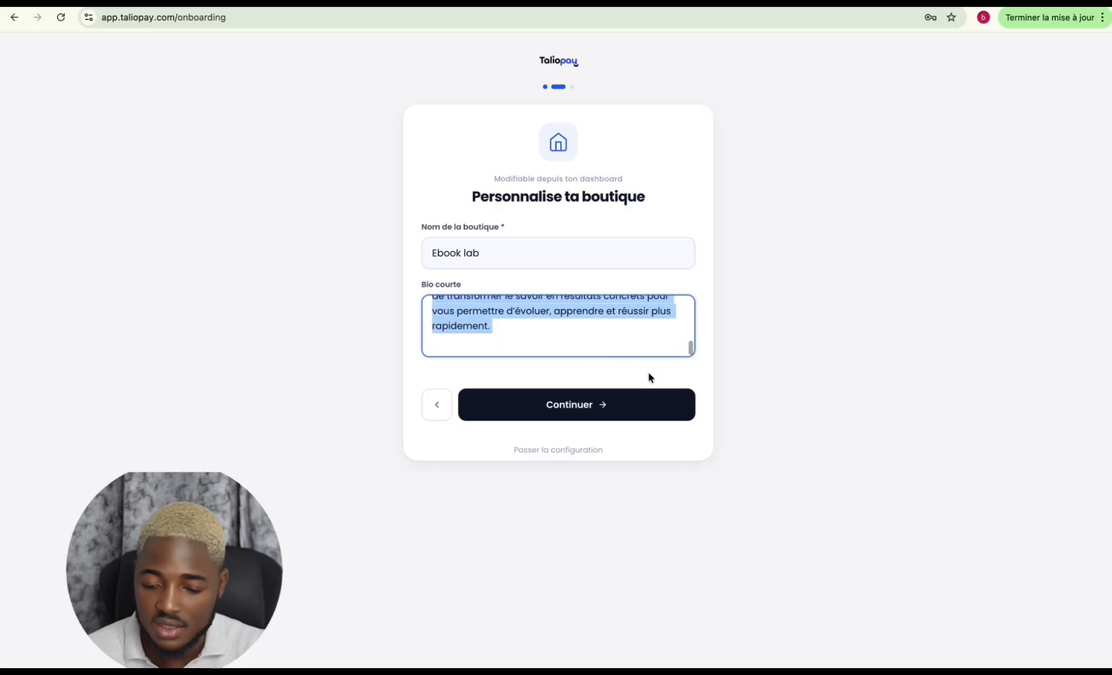
pyautogui.press('BackSpace')
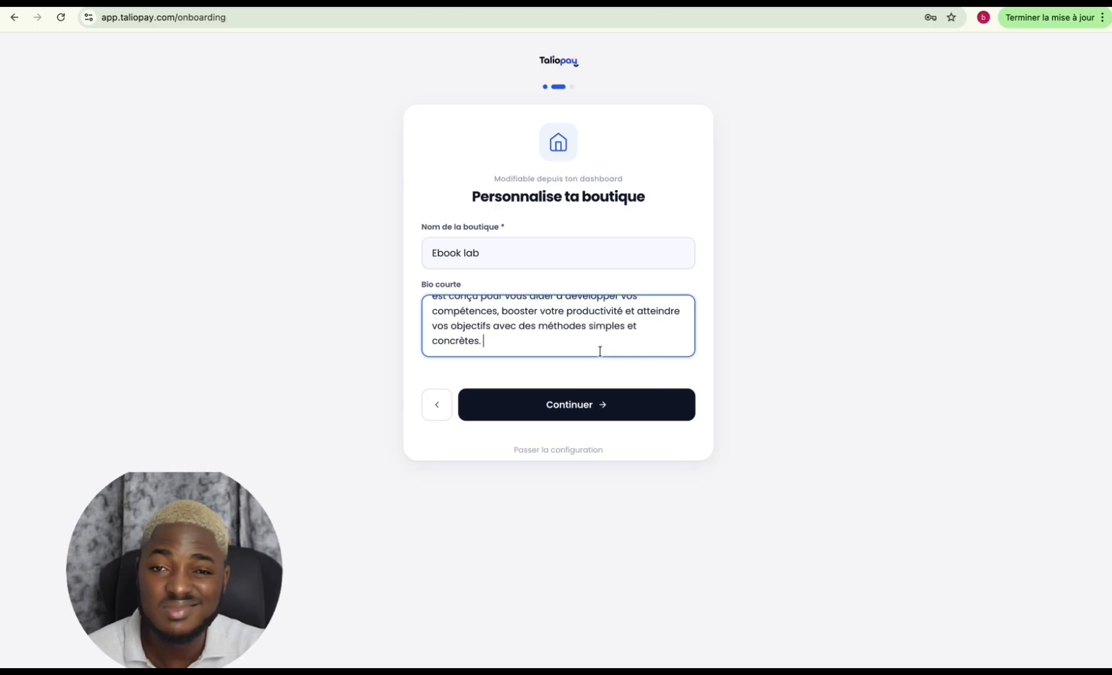
pyautogui.scroll(3, 600, 350)
pyautogui.scroll(-3, 599, 350)
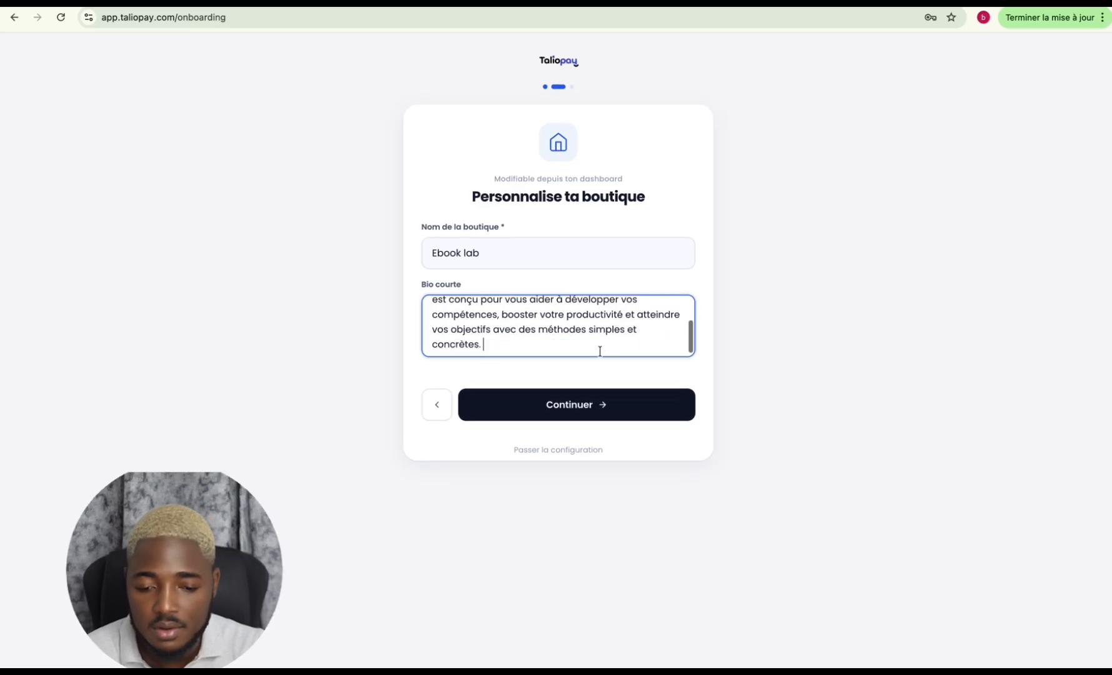
# - Choose the Glass theme over Violet and launch the shop
pyautogui.click(596, 408)
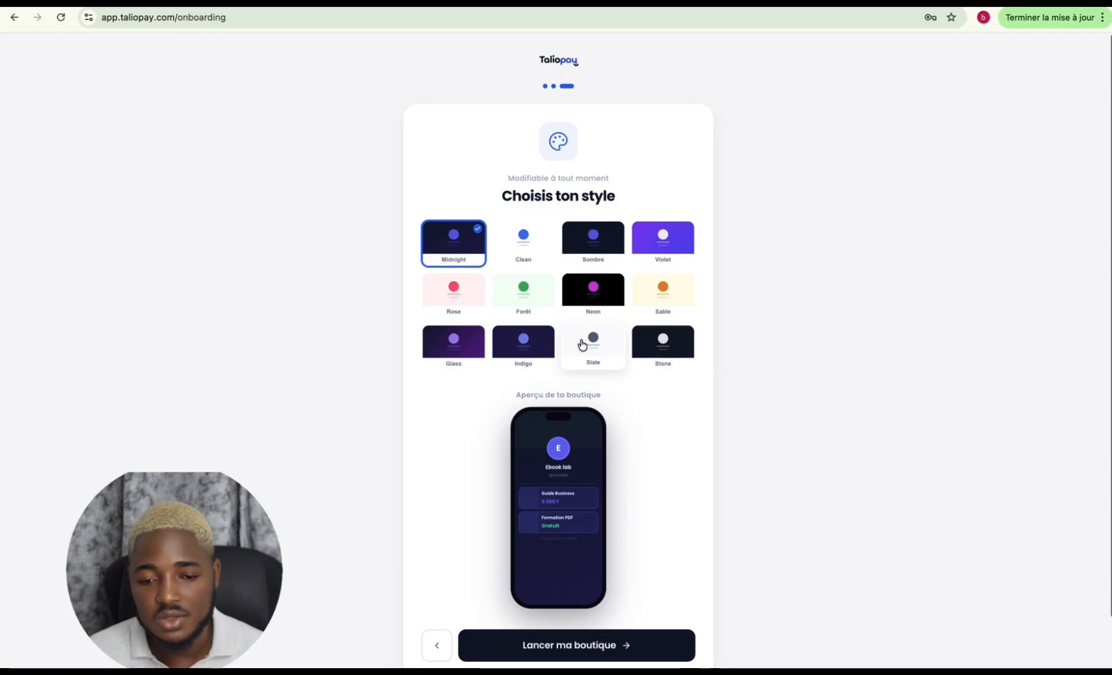
pyautogui.scroll(-1, 581, 342)
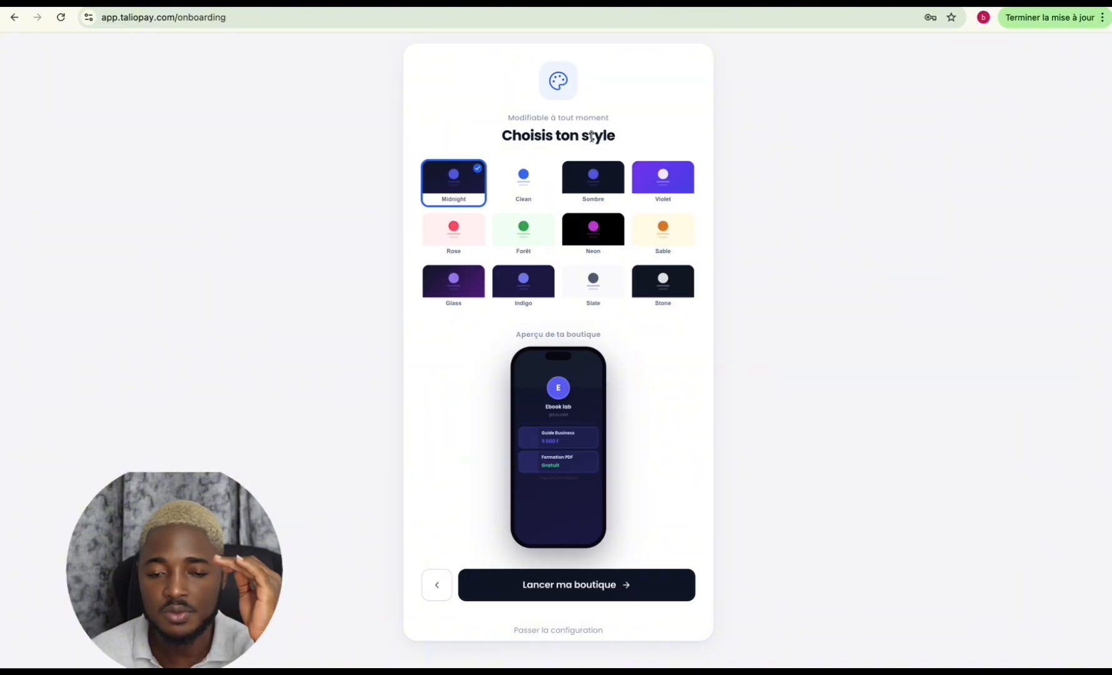
pyautogui.scroll(1, 592, 137)
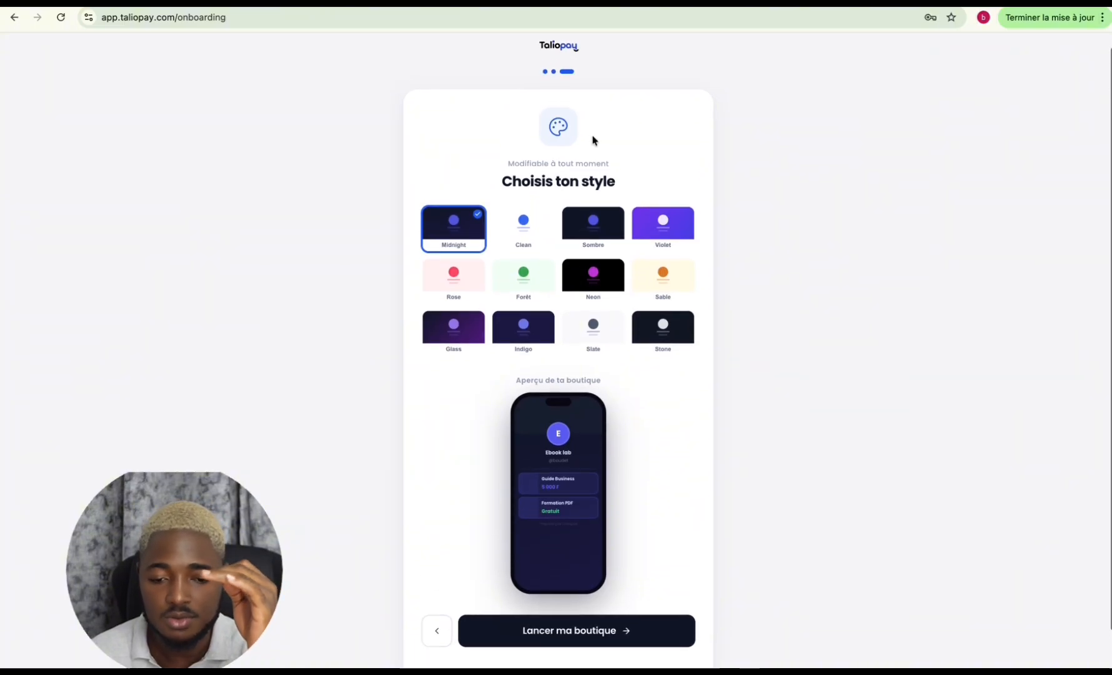
pyautogui.scroll(-1, 593, 141)
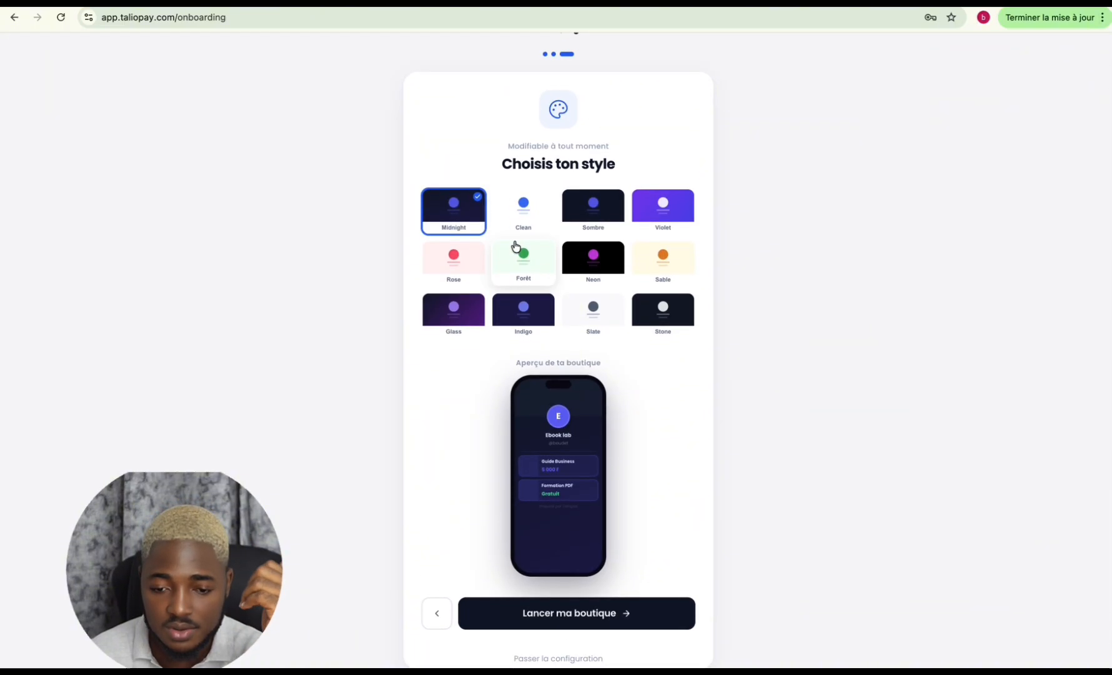
pyautogui.click(662, 204)
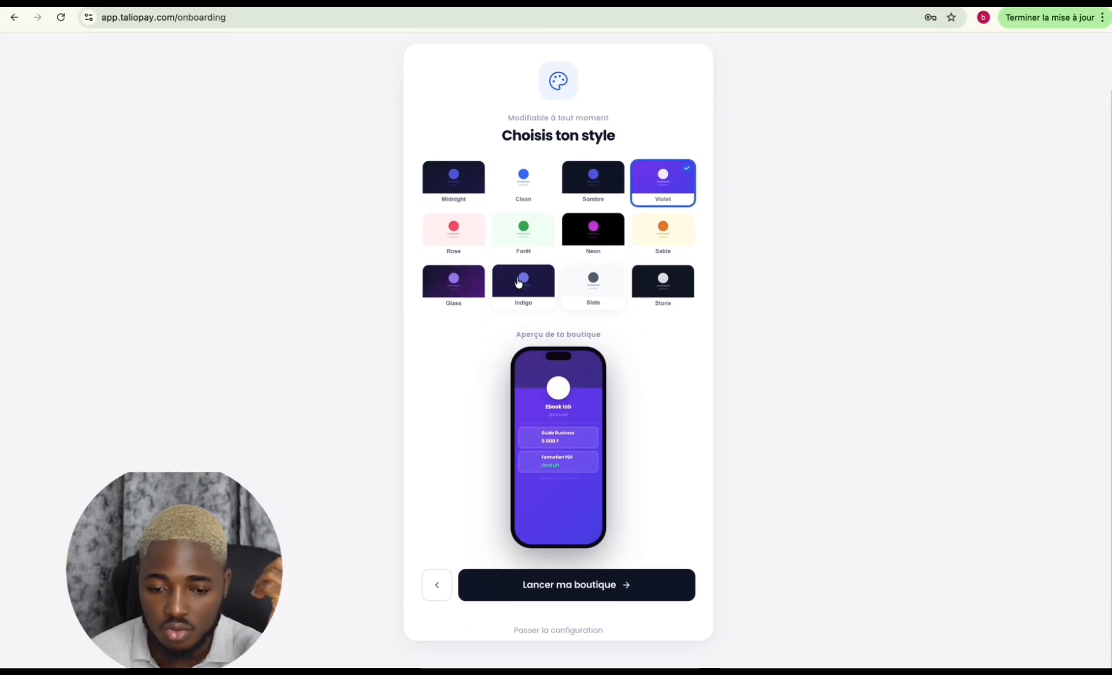
pyautogui.click(483, 283)
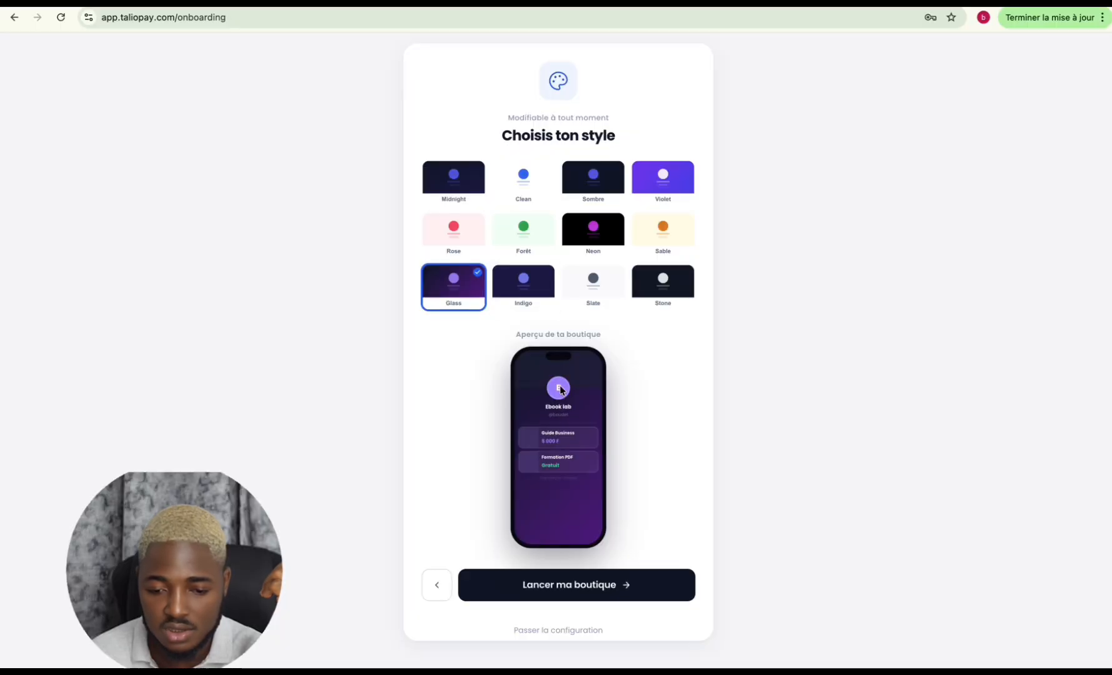
pyautogui.scroll(-1, 561, 387)
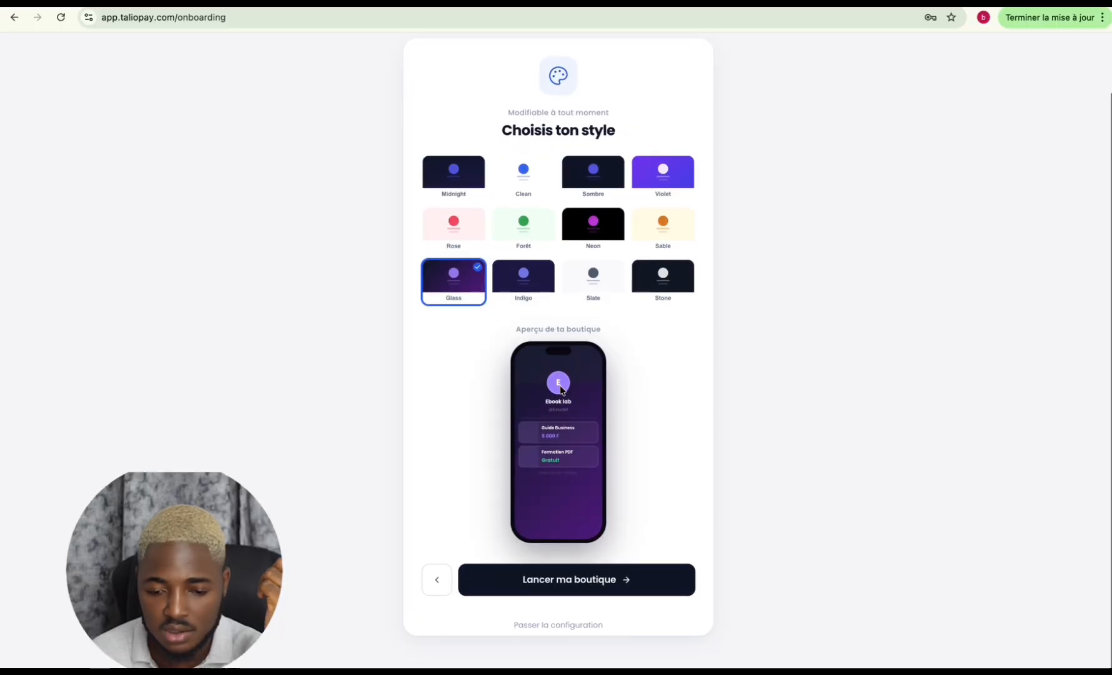
pyautogui.click(603, 589)
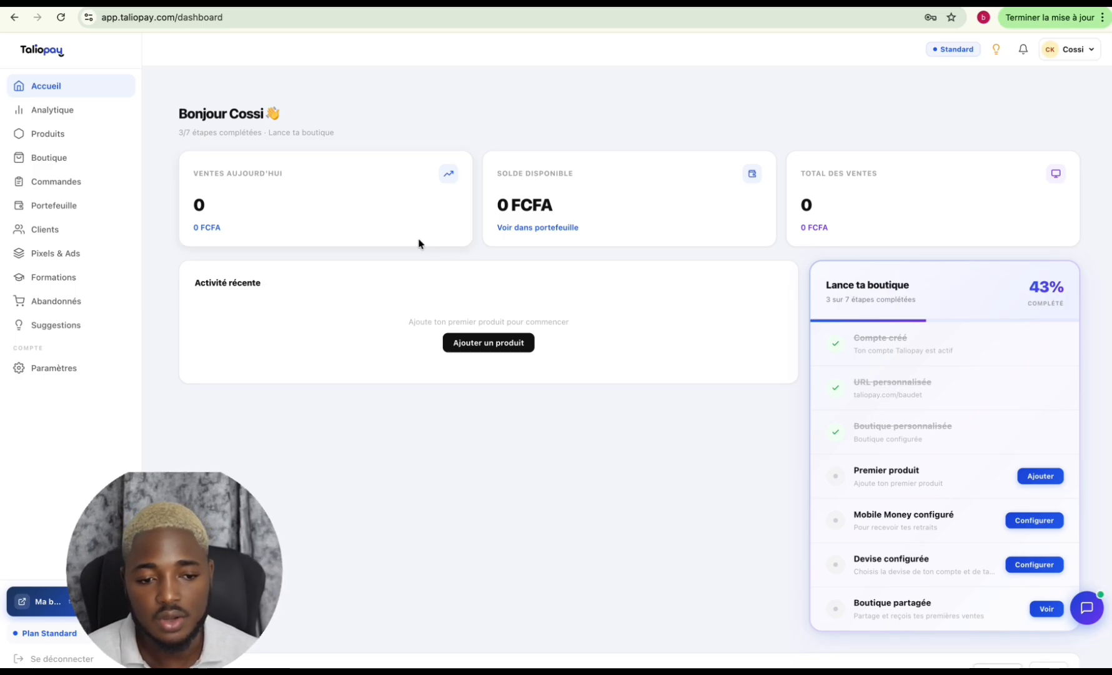
# - Review the checklist: 43%, with Compte créé, URL personnalisée and Boutique personnalisée done
pyautogui.moveTo(180, 113); pyautogui.dragTo(290, 121)
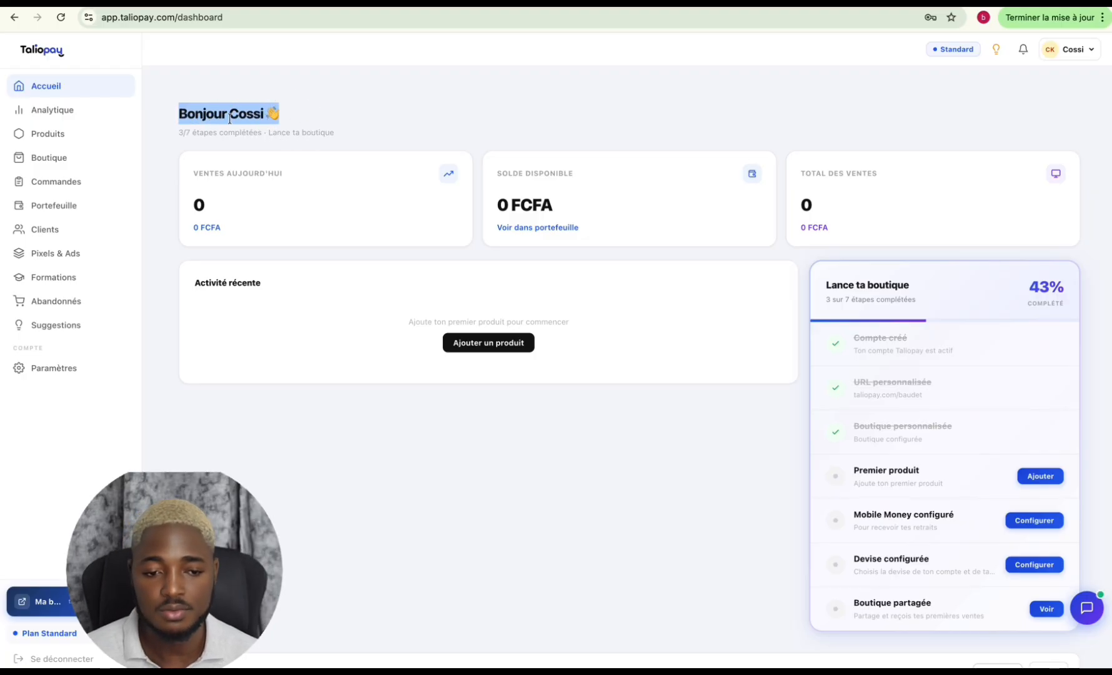
pyautogui.click(334, 100)
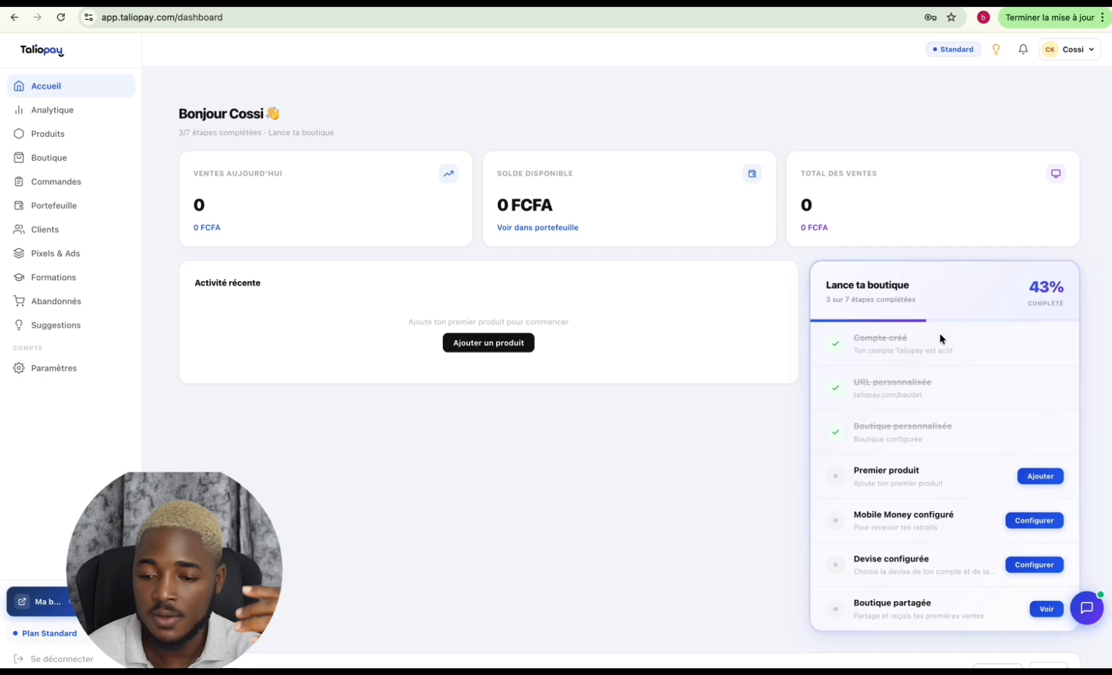
pyautogui.moveTo(1020, 288); pyautogui.dragTo(1068, 287)
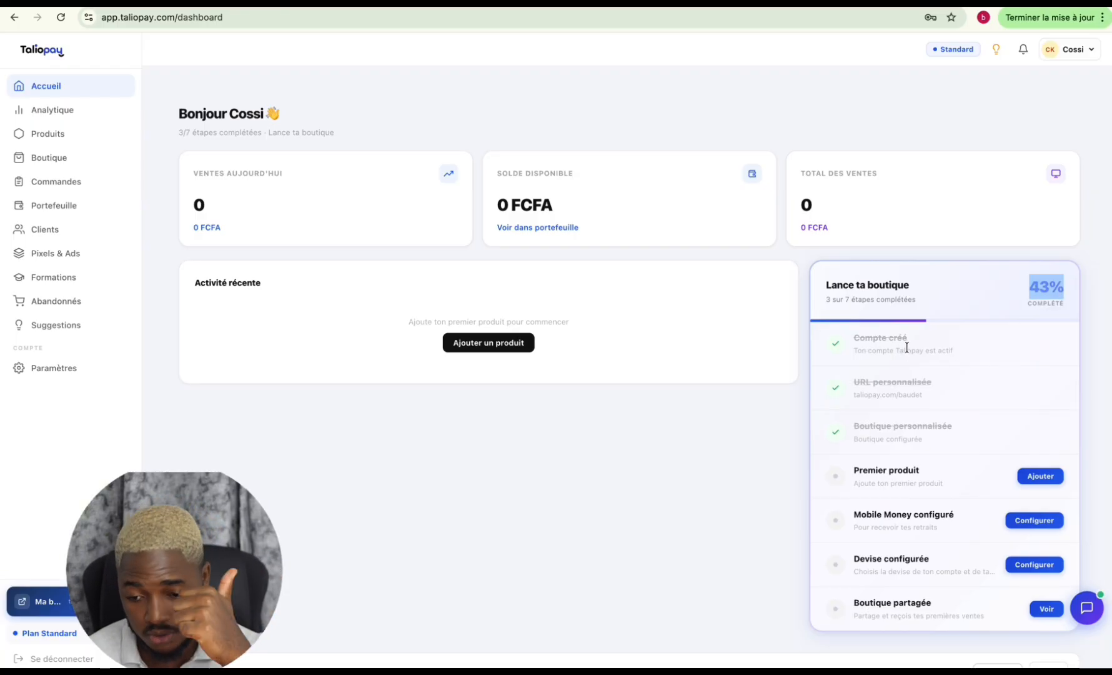
pyautogui.moveTo(853, 338); pyautogui.dragTo(918, 343)
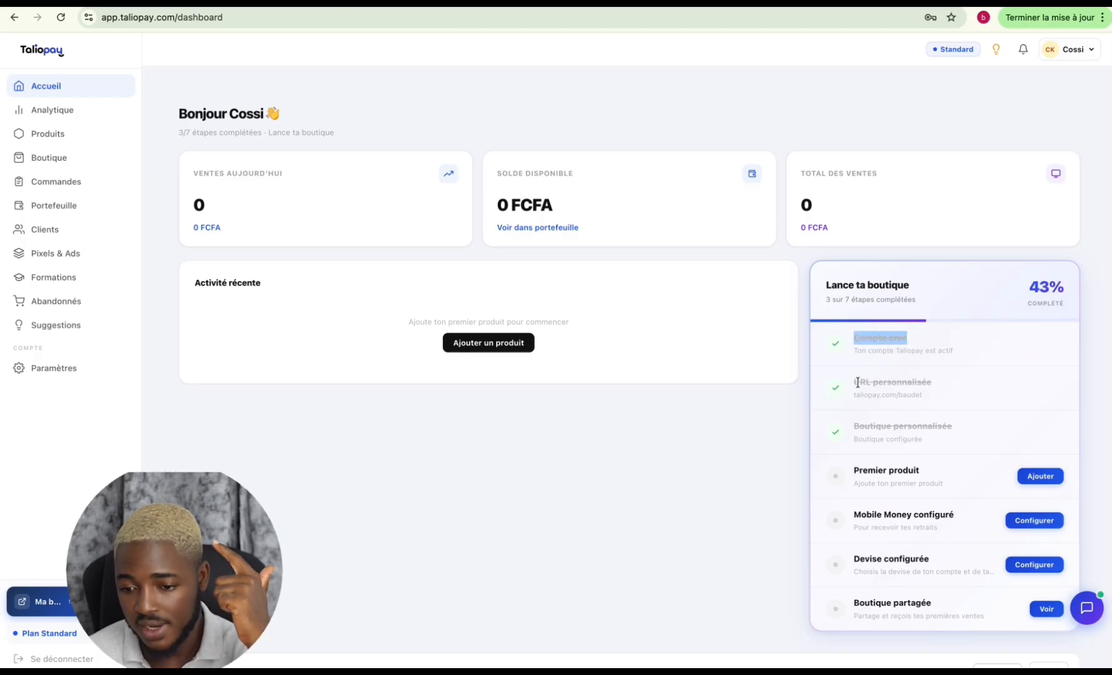
pyautogui.moveTo(857, 381); pyautogui.dragTo(956, 393)
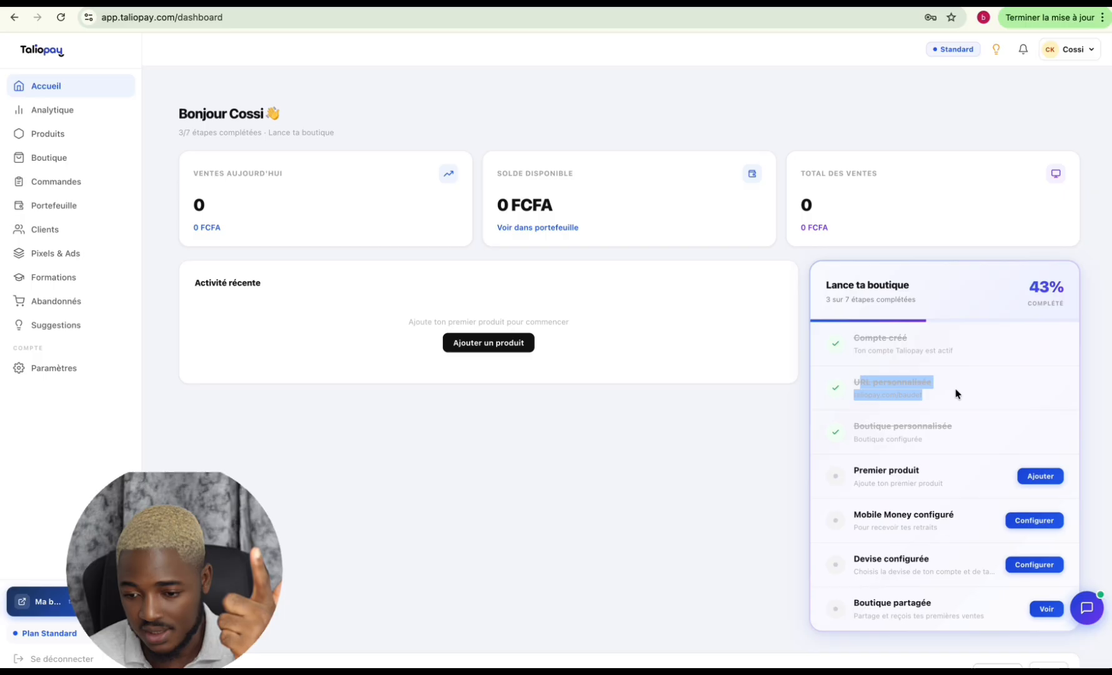
pyautogui.moveTo(859, 425); pyautogui.dragTo(957, 431)
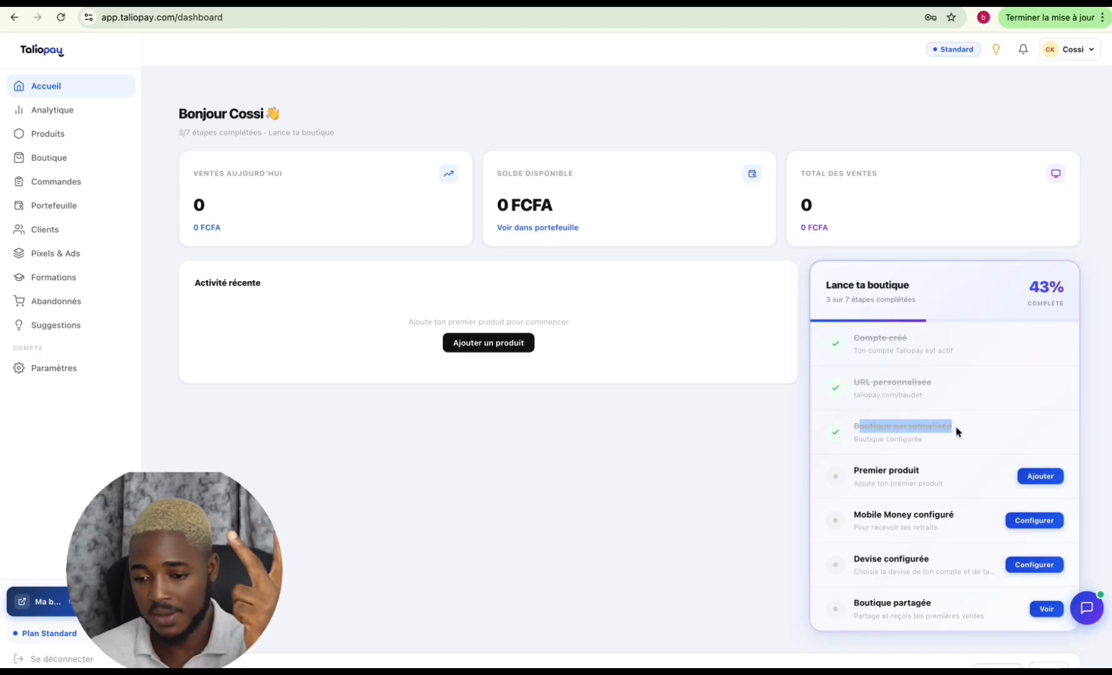
pyautogui.scroll(-3, 955, 486)
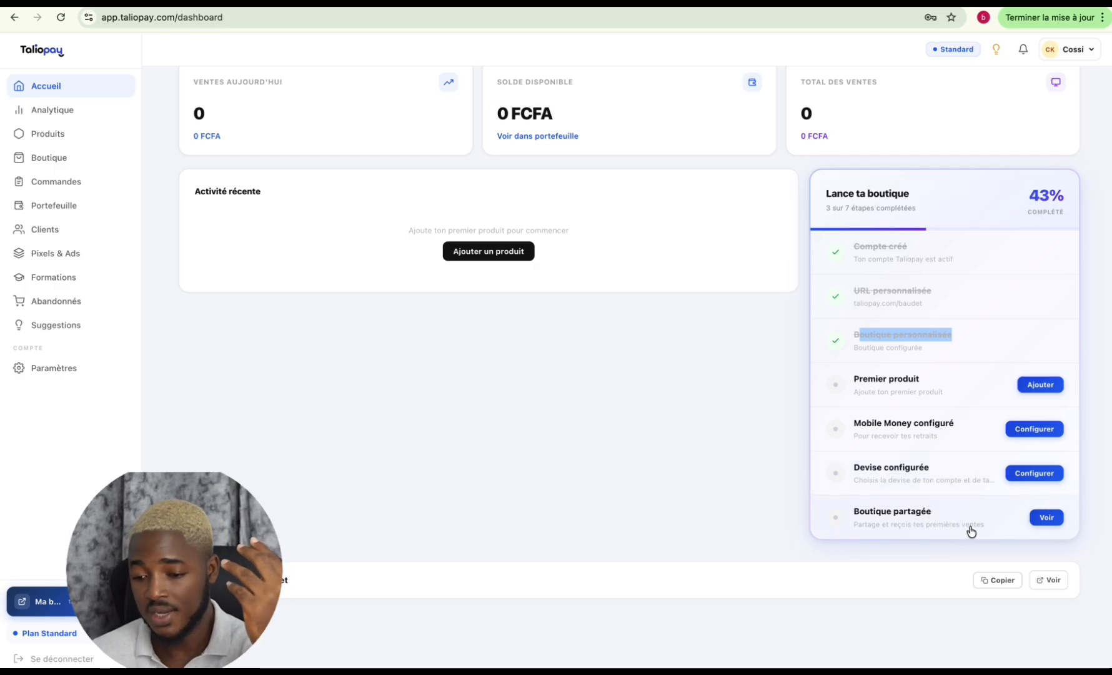
pyautogui.scroll(3, 999, 406)
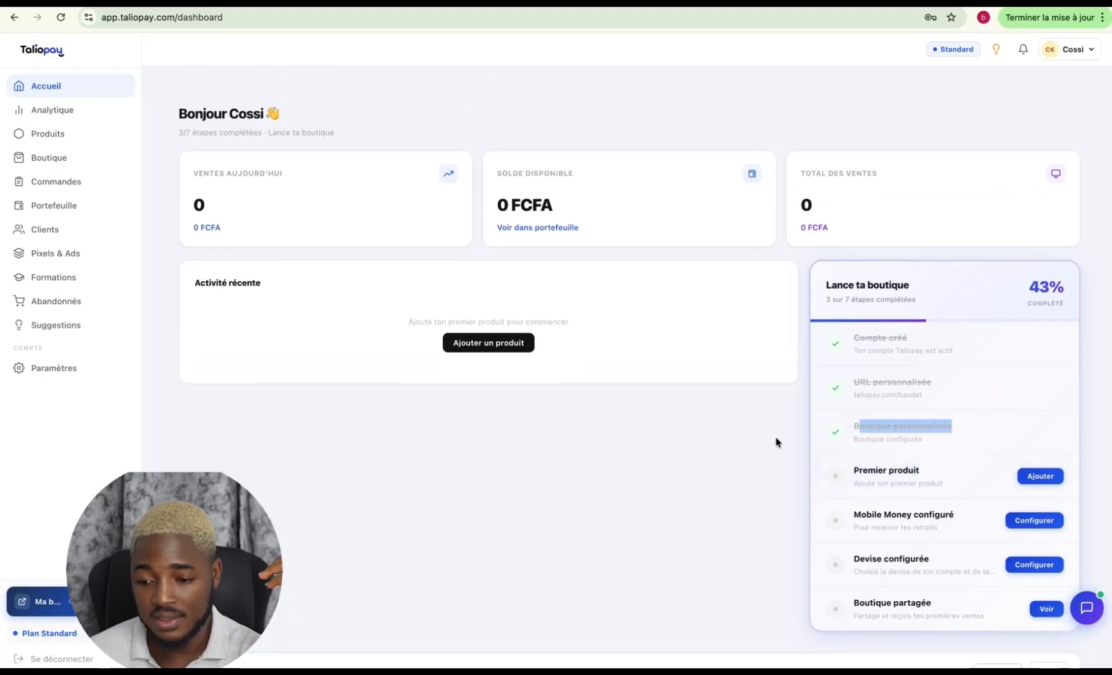
pyautogui.click(781, 476)
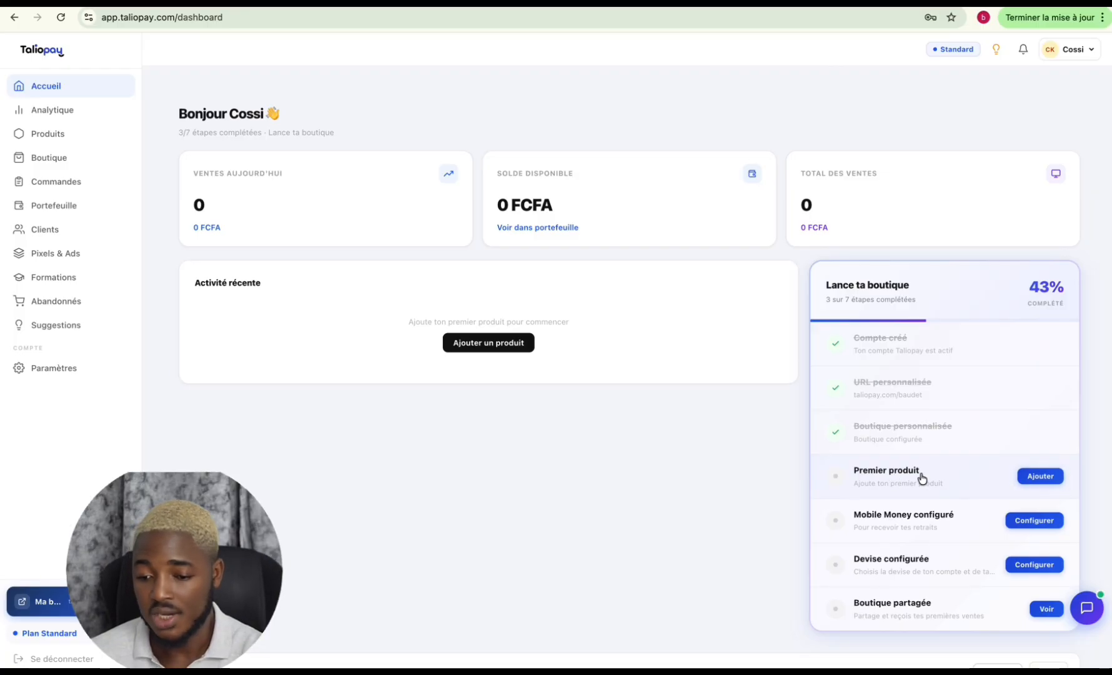
# - Go from the Premier produit checklist item to Produits and start a new product
pyautogui.click(1048, 477)
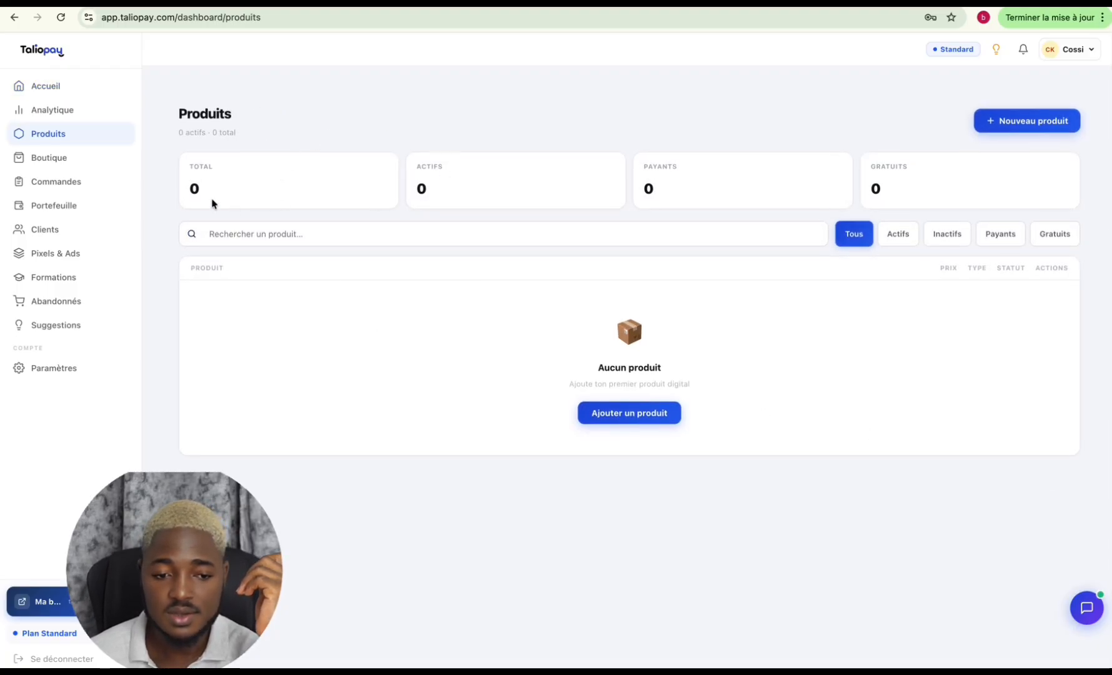
pyautogui.moveTo(177, 117); pyautogui.dragTo(253, 114)
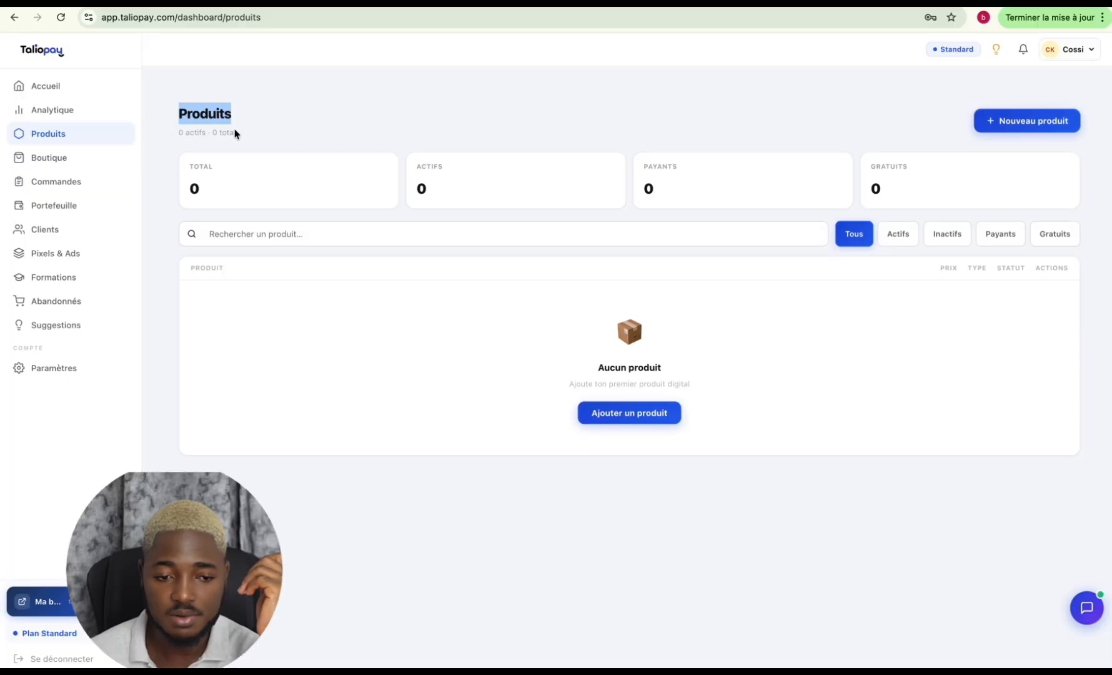
pyautogui.click(178, 132)
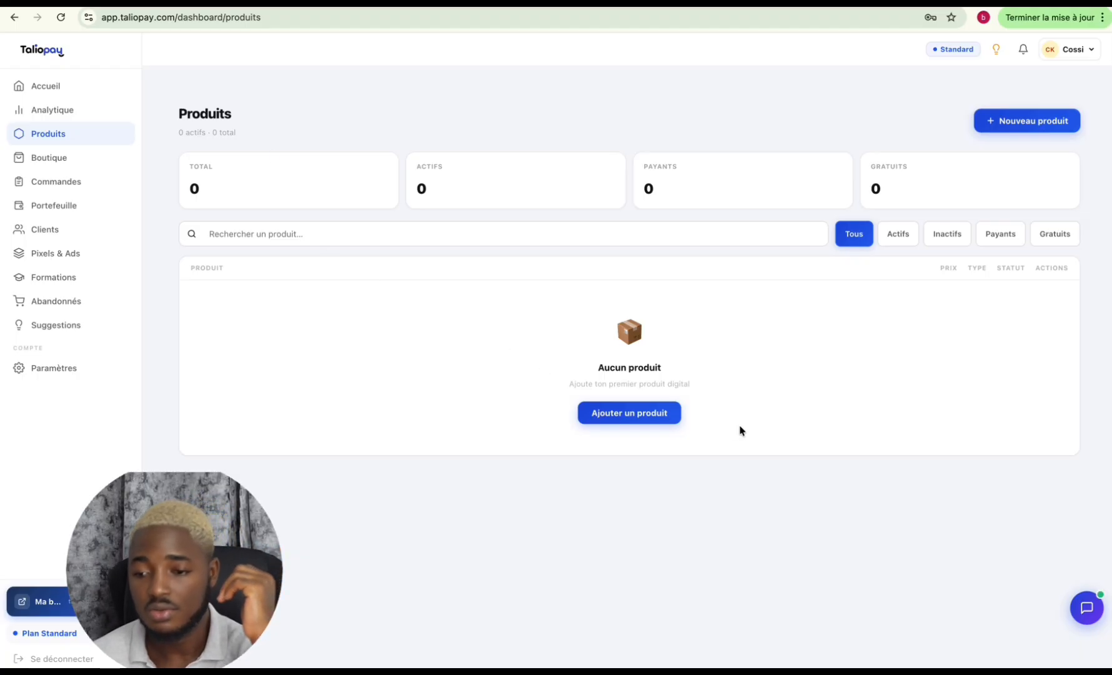
pyautogui.click(641, 416)
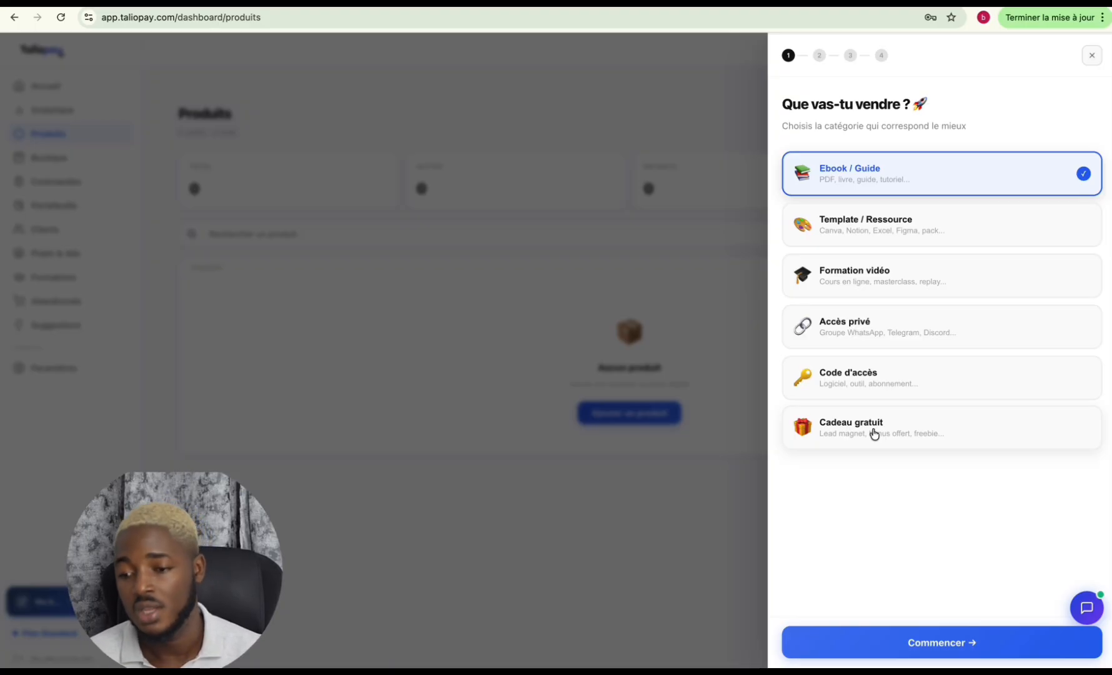
# - Pick Ebook / Guide as the product type and advance to 'Donne-lui une identité'
pyautogui.click(962, 178)
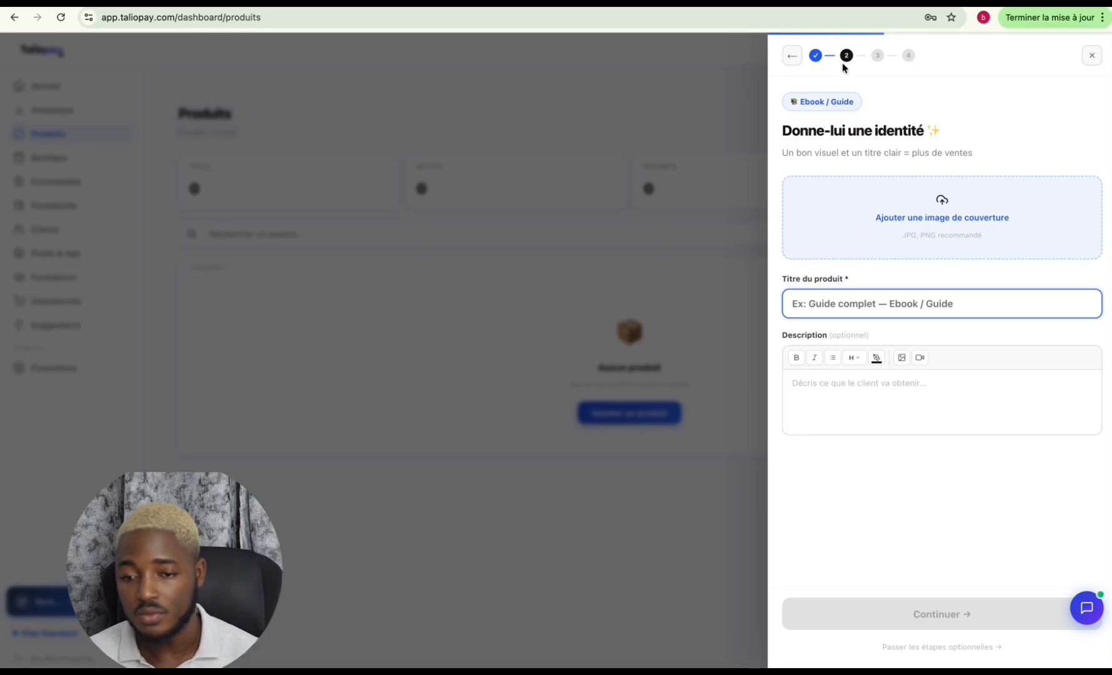
pyautogui.click(793, 55)
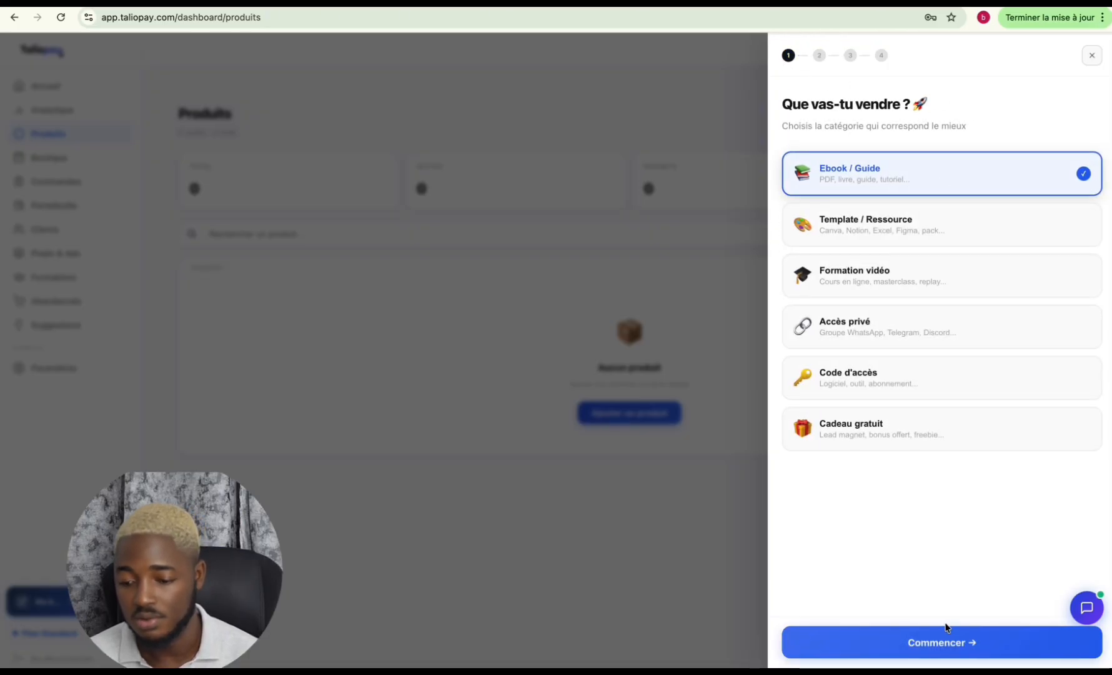
pyautogui.click(956, 649)
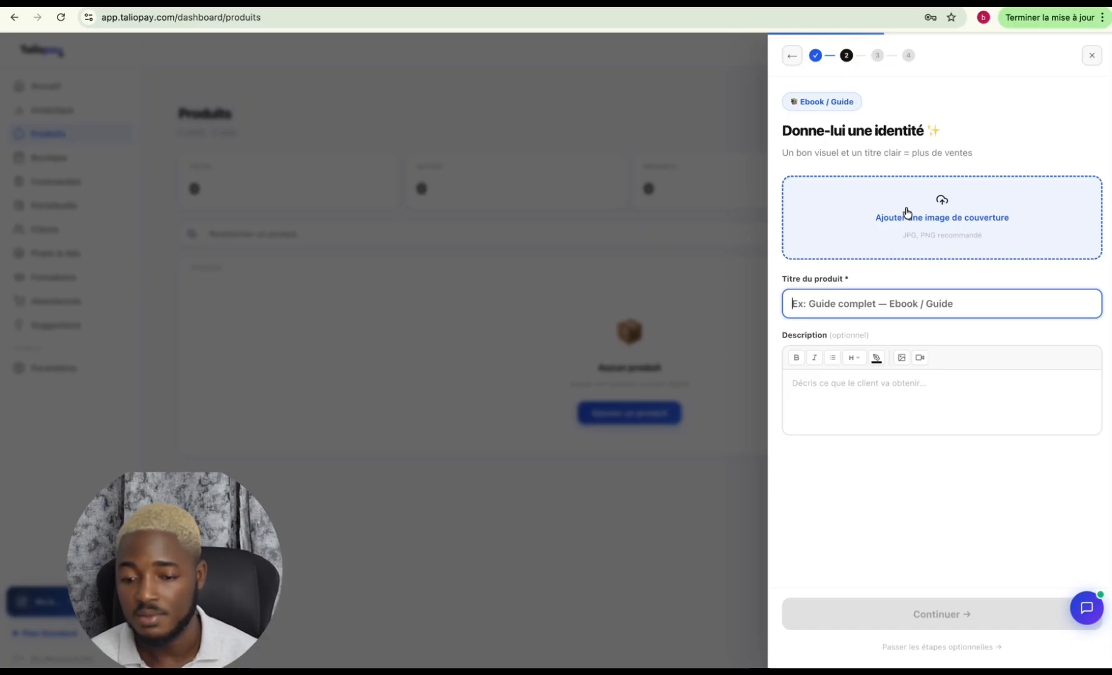
# - Upload Cover.png from the Ebook Lab folder as the product's cover image
pyautogui.click(909, 218)
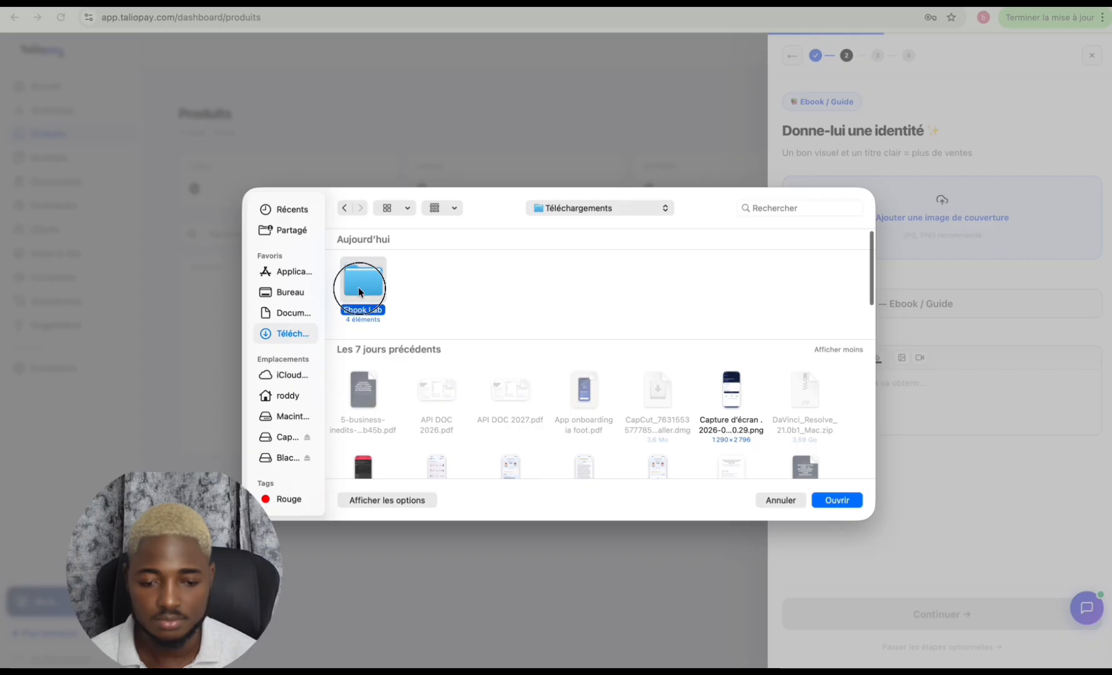
pyautogui.doubleClick(361, 283)
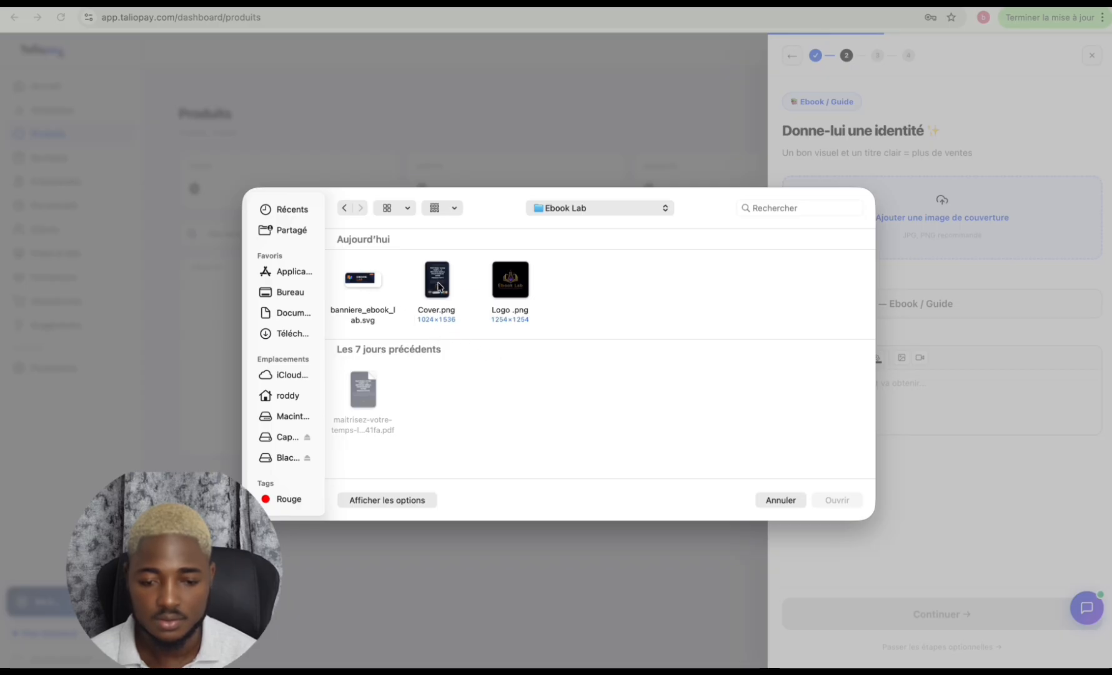
pyautogui.click(435, 287)
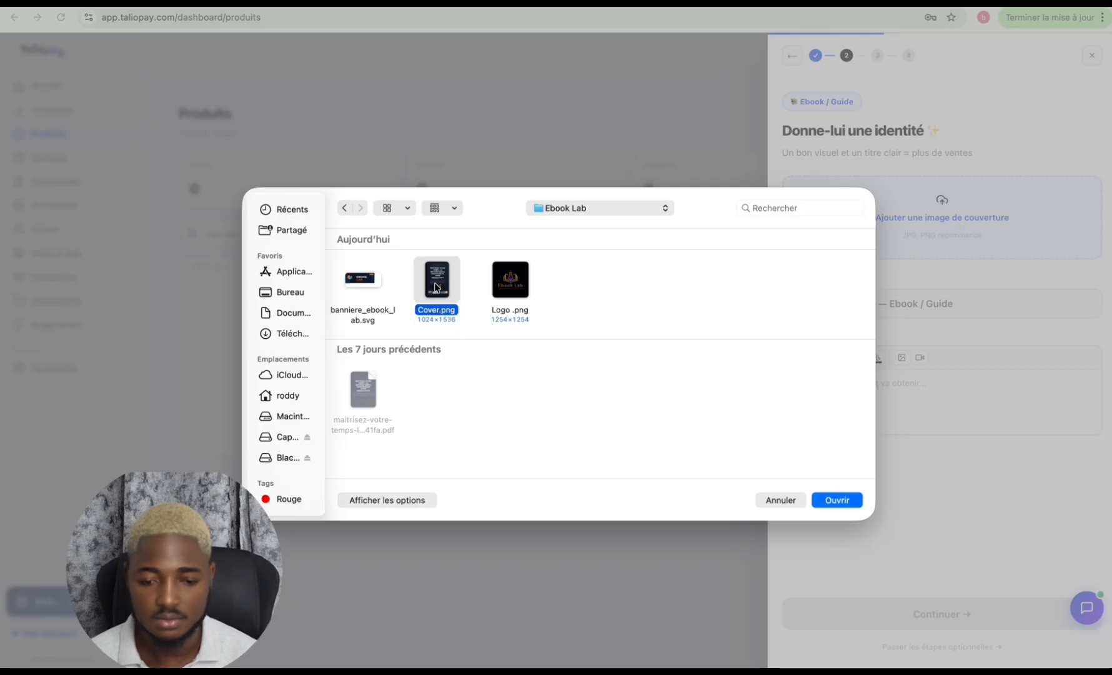
pyautogui.click(835, 500)
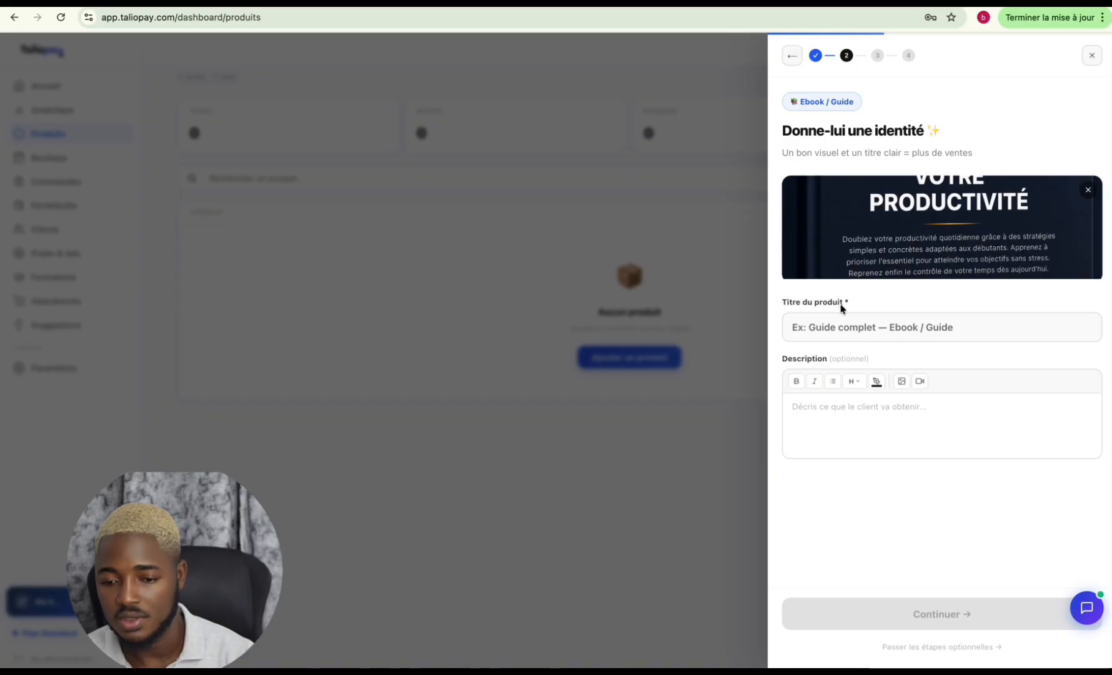
# - Paste the product title 'maitrisez votre temps la méthode simple…' into the title field
pyautogui.click(842, 330)
pyautogui.hotkey('ctrl', 'v')
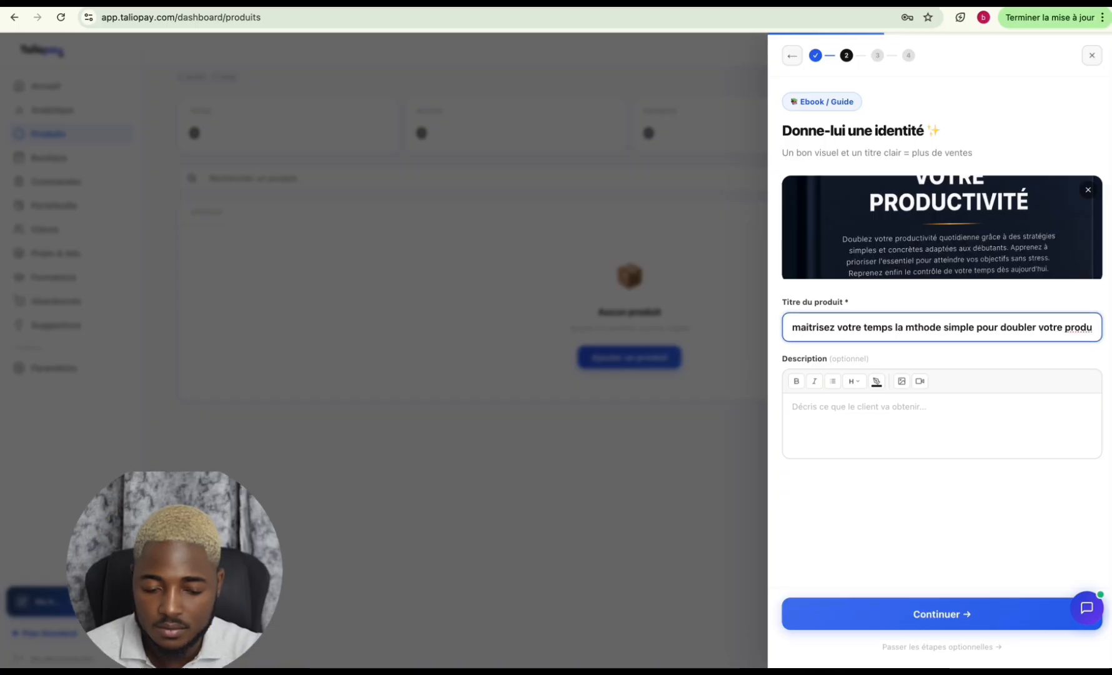
pyautogui.click(982, 355)
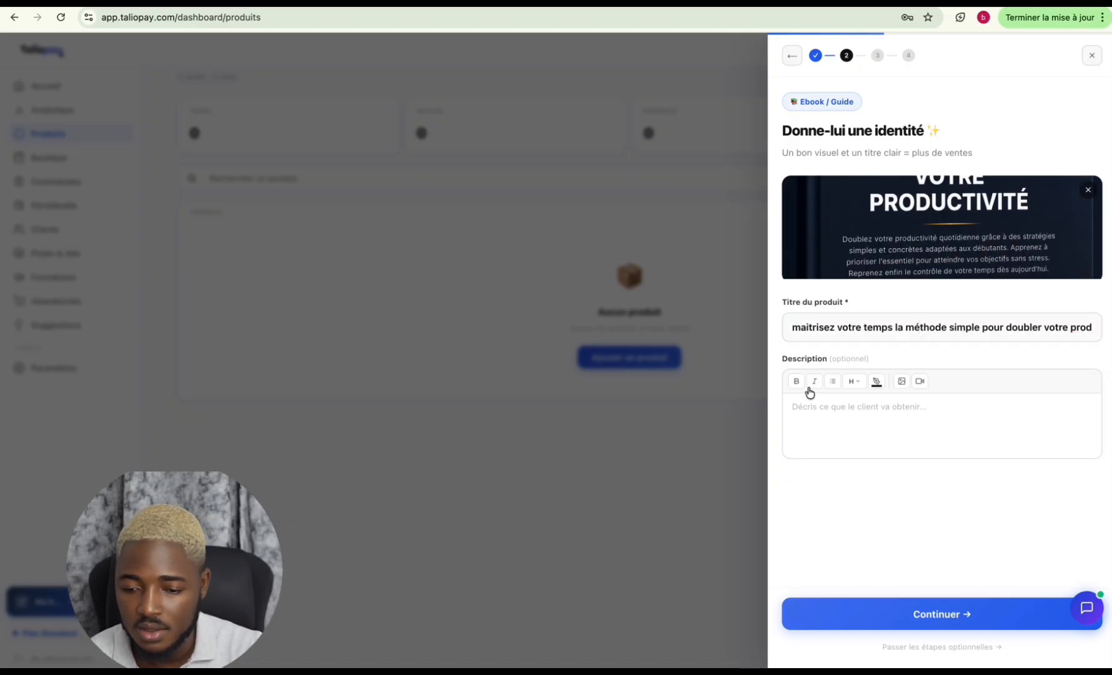
# - Write the description on simple, concrete strategies for beginners, ending 'atteindre vos objectifs sans stress.'
pyautogui.click(831, 417)
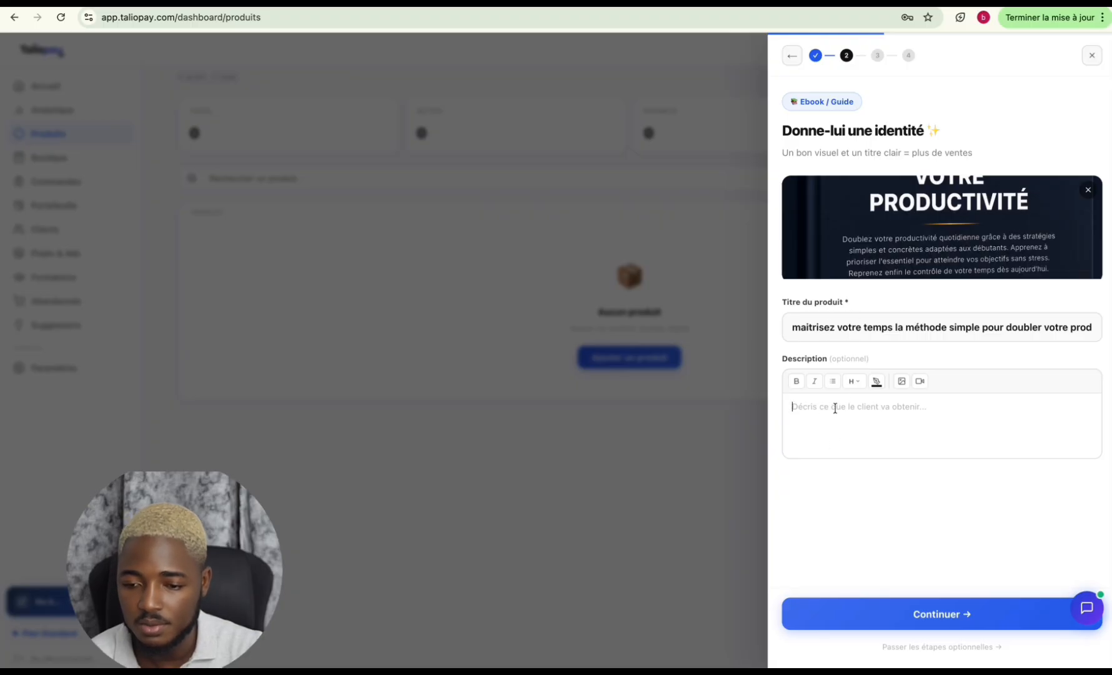
pyautogui.press('capslock')
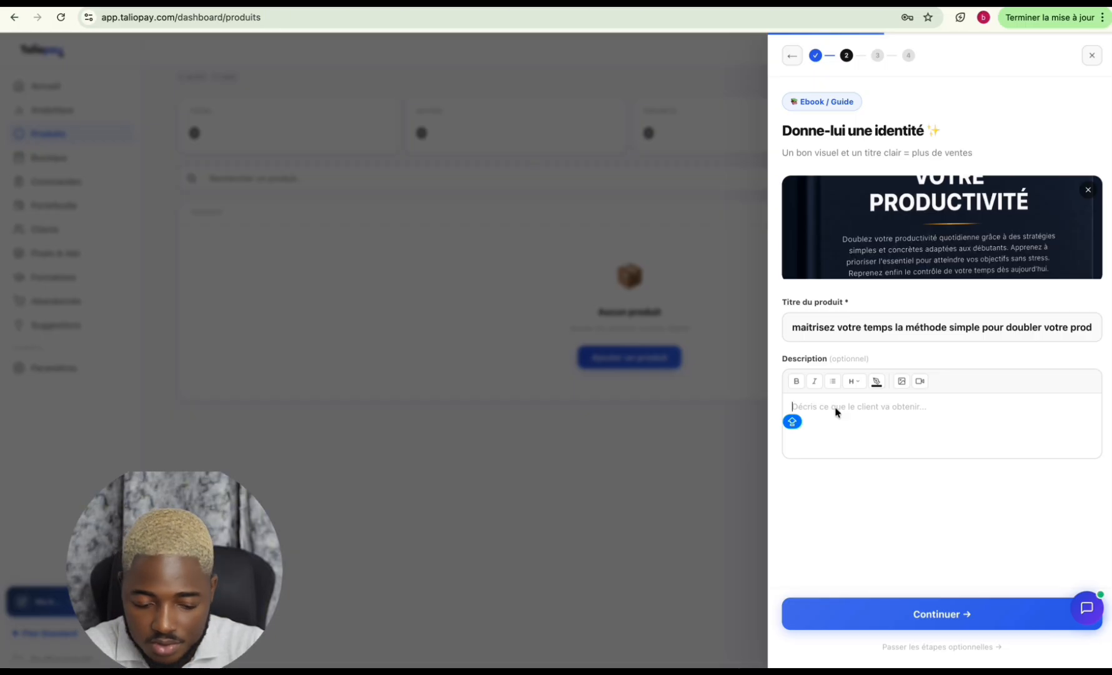
pyautogui.write('Doub')
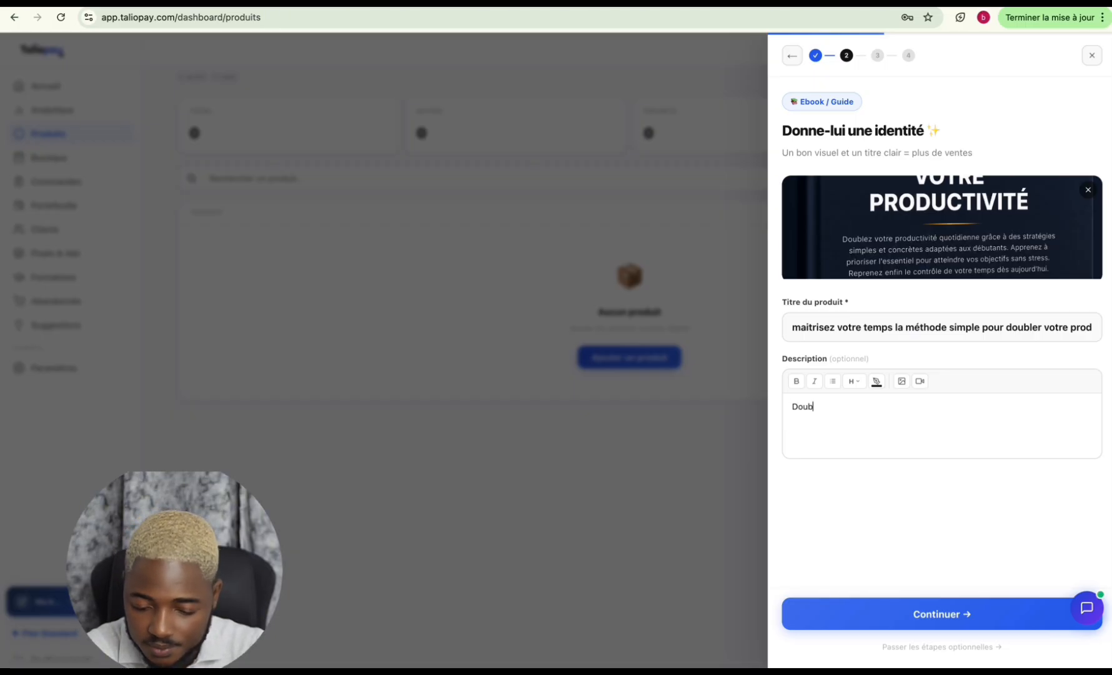
pyautogui.write('lez v')
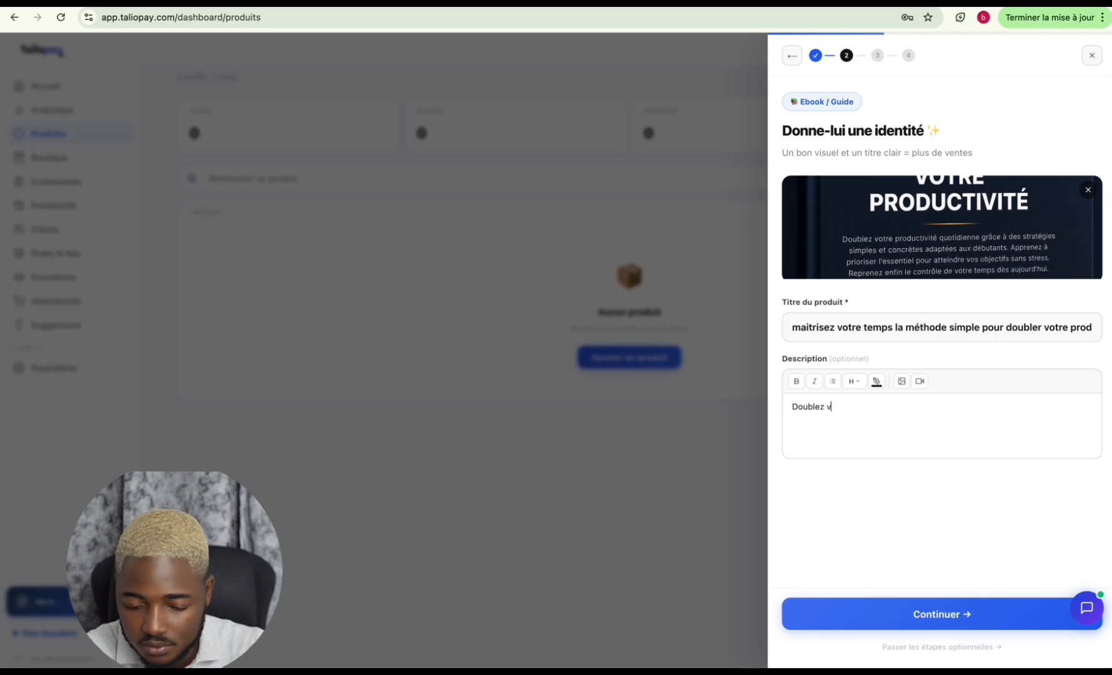
pyautogui.write('otre ')
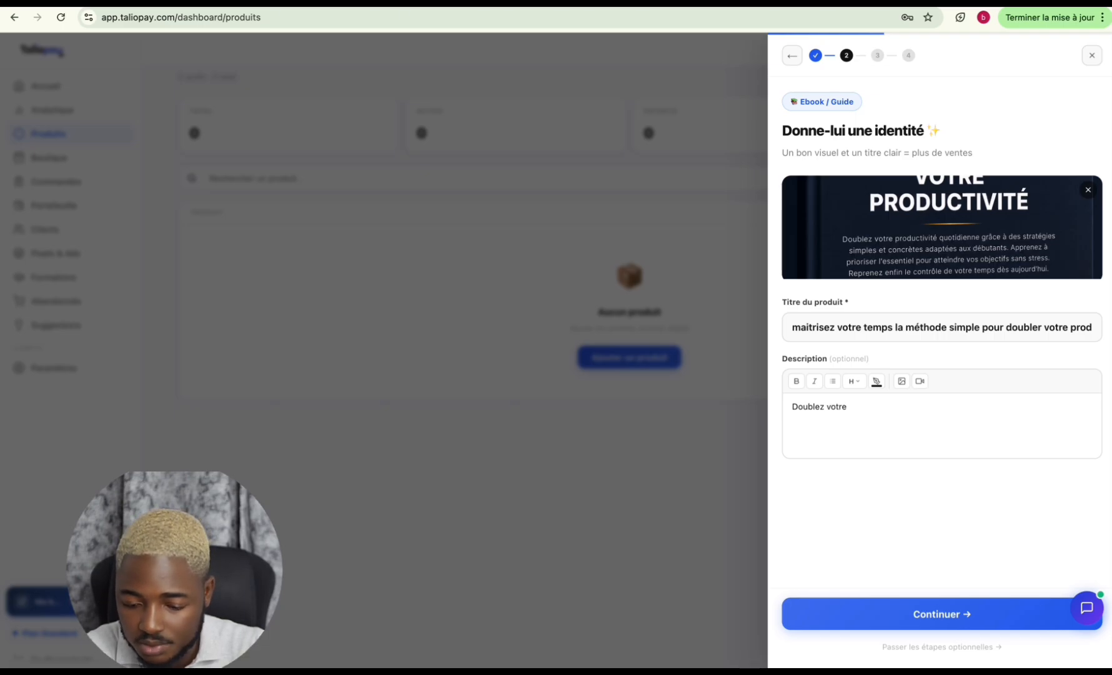
pyautogui.write('producti')
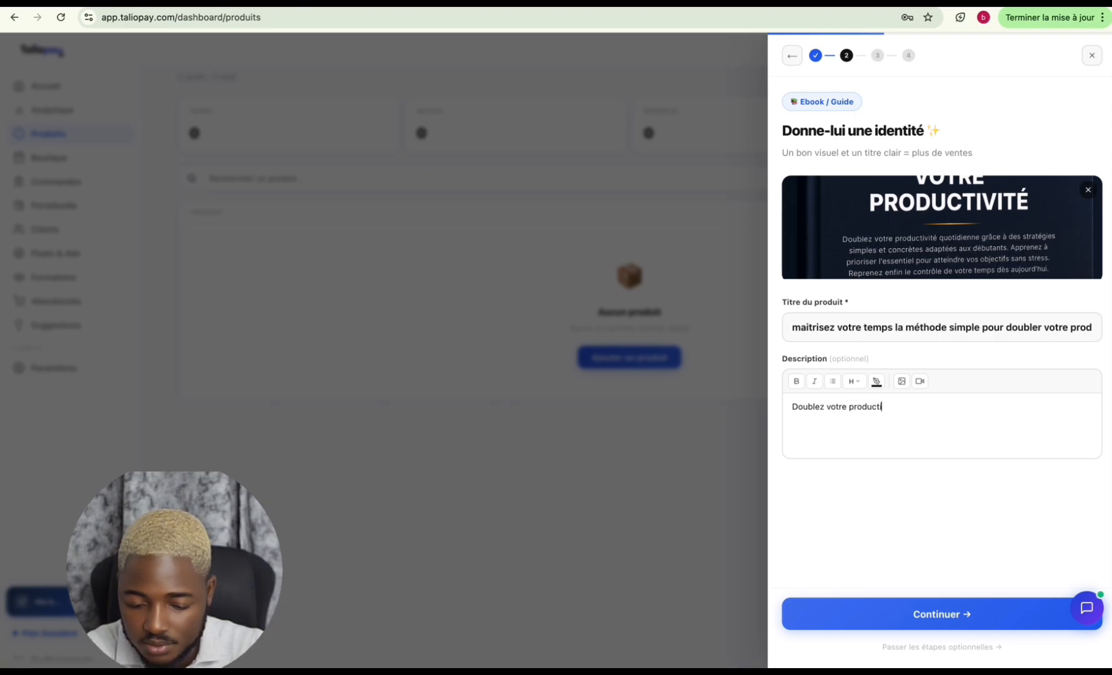
pyautogui.write('vité')
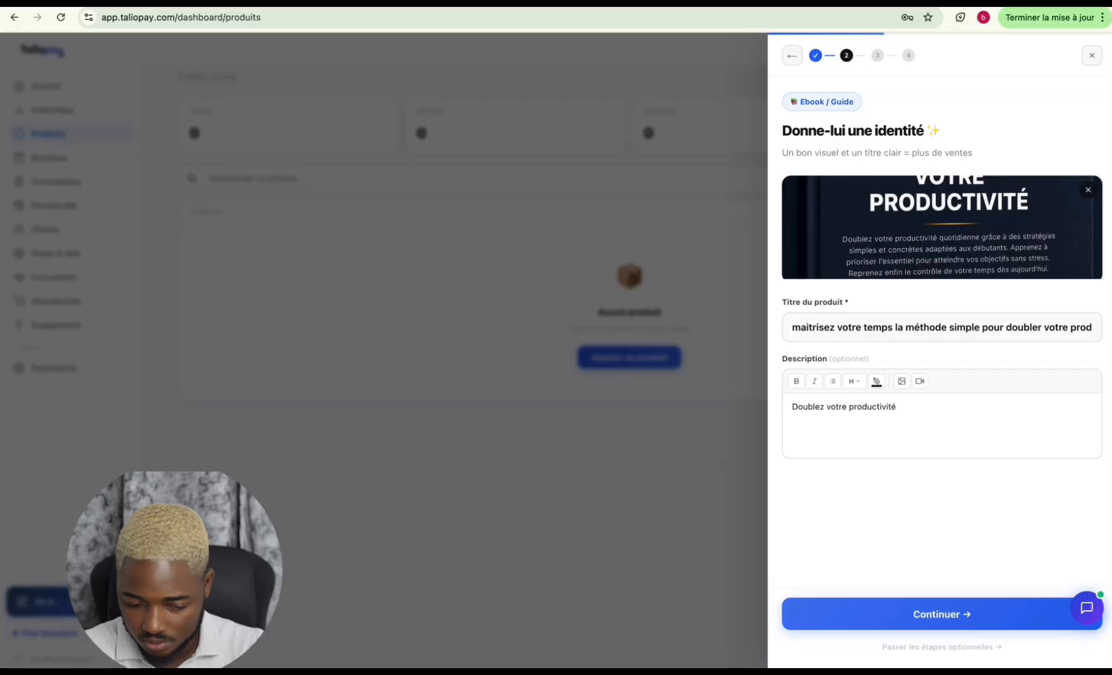
pyautogui.write(' quotid')
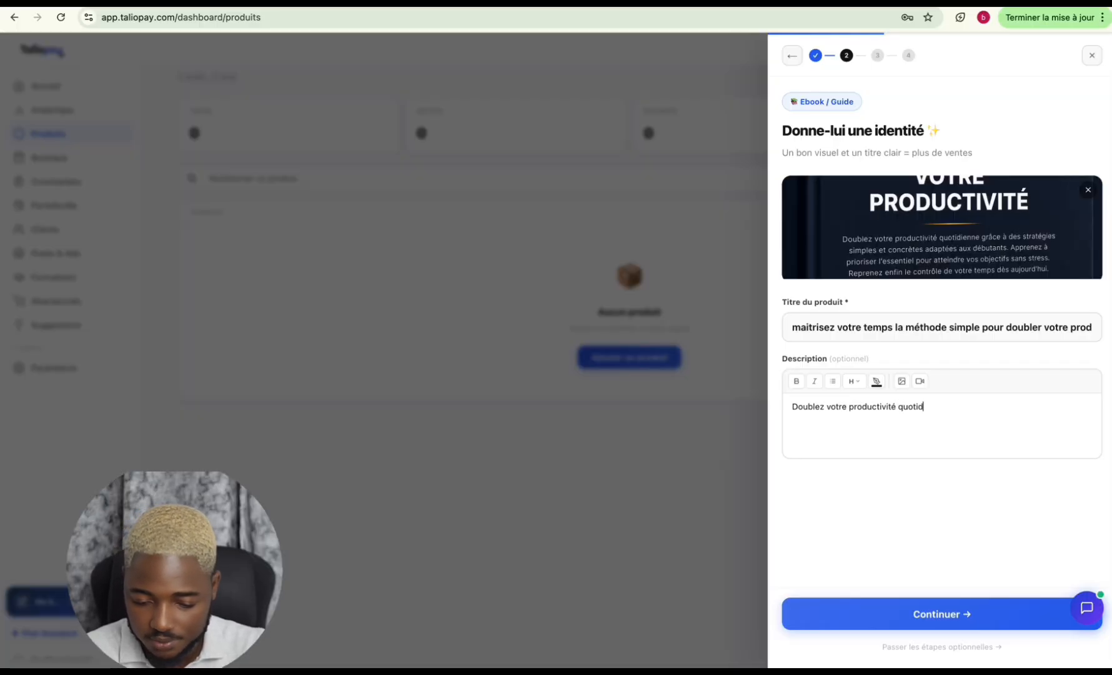
pyautogui.write('ienne')
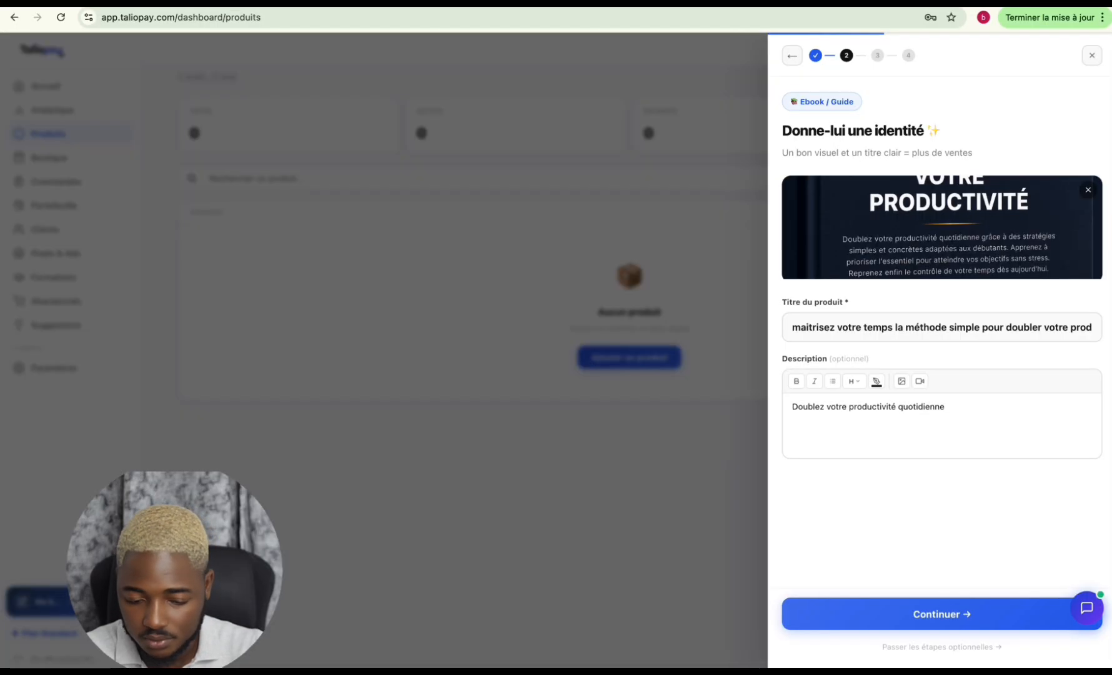
pyautogui.write(' grace ')
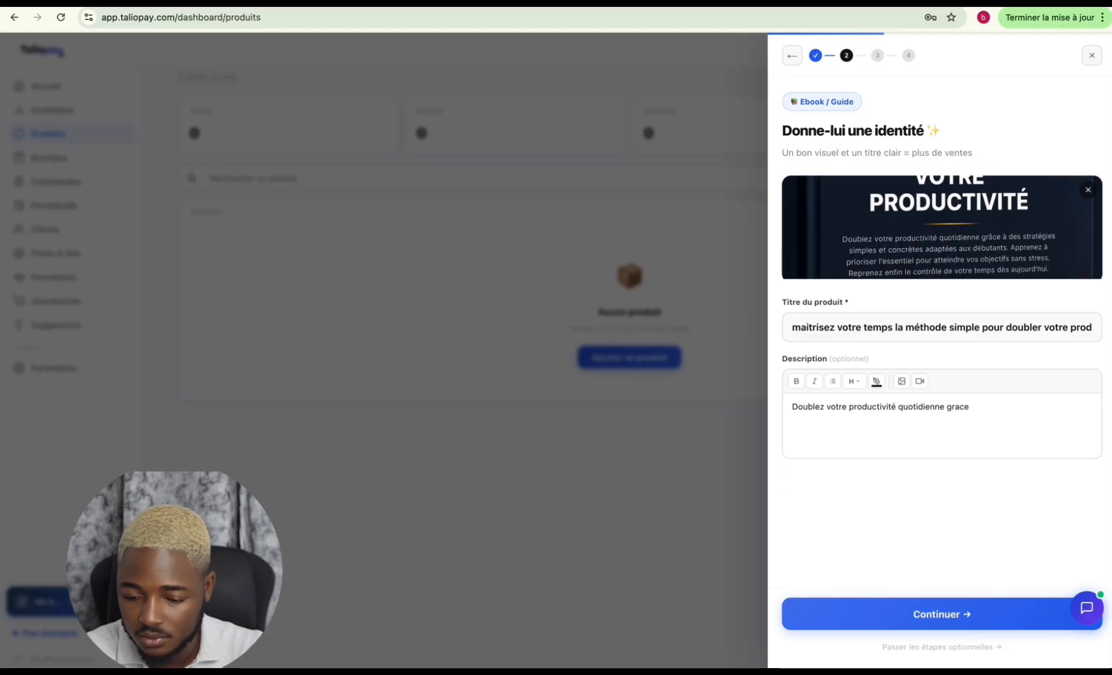
pyautogui.write('à des ')
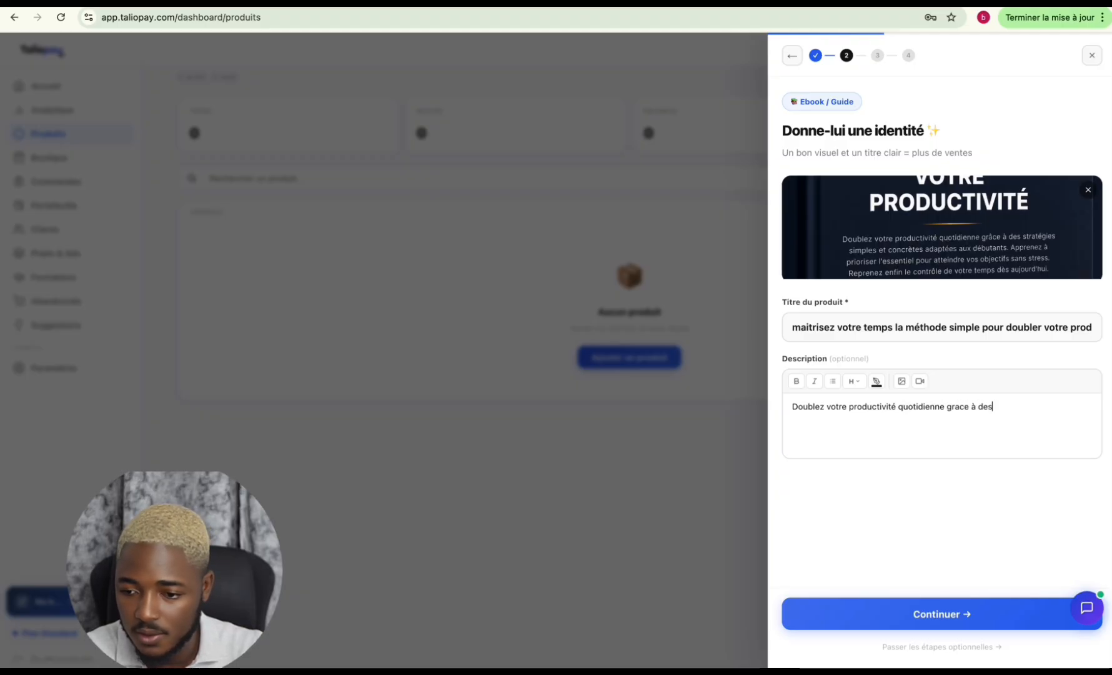
pyautogui.write('stratéf')
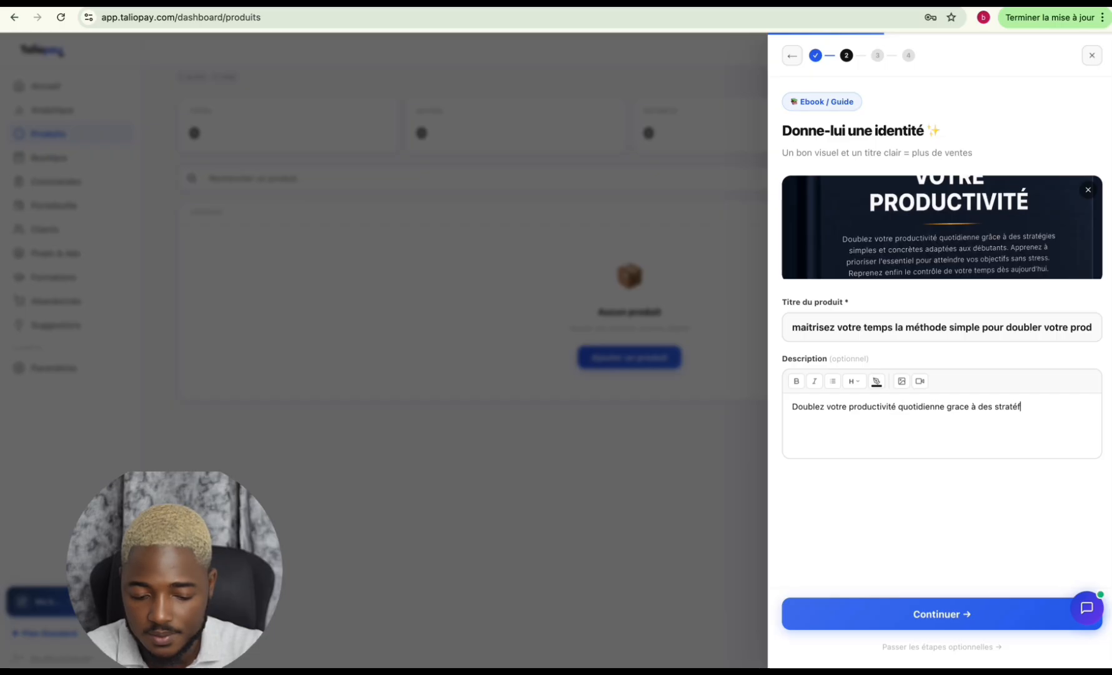
pyautogui.press('BackSpace')
pyautogui.write('gie')
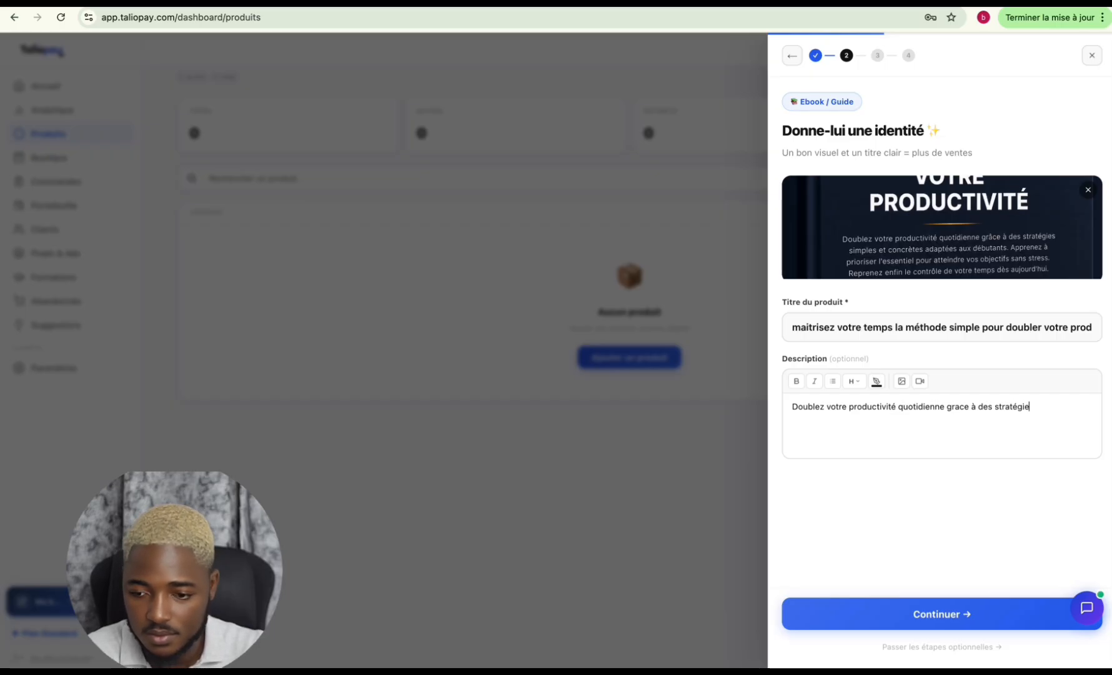
pyautogui.write('s simples')
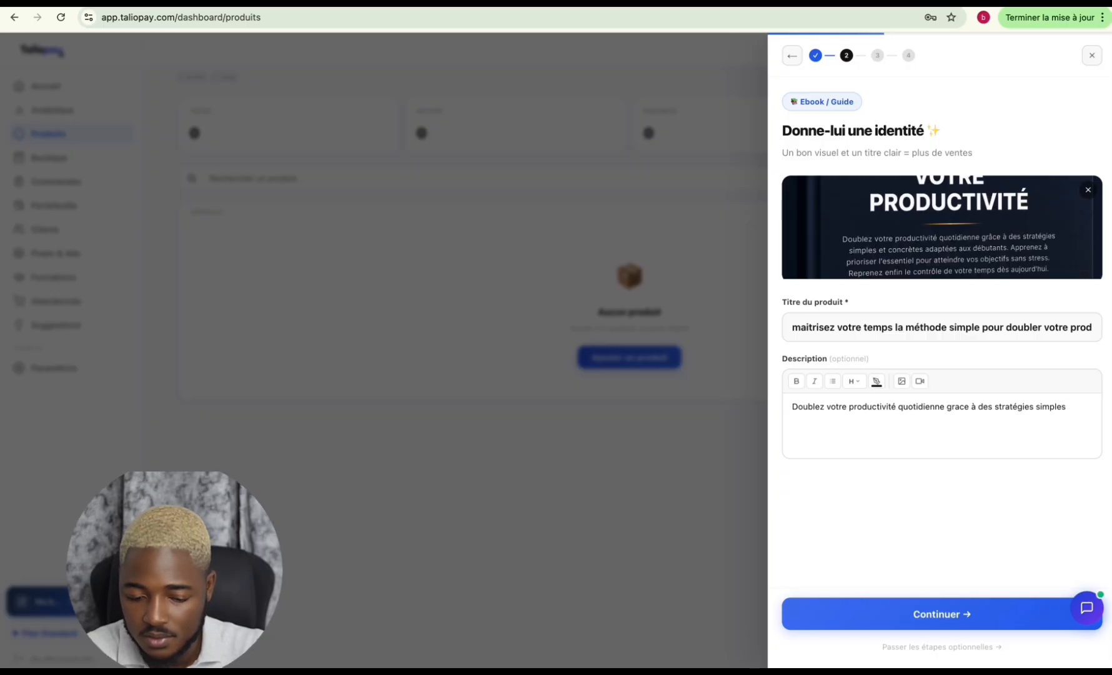
pyautogui.write(' et co')
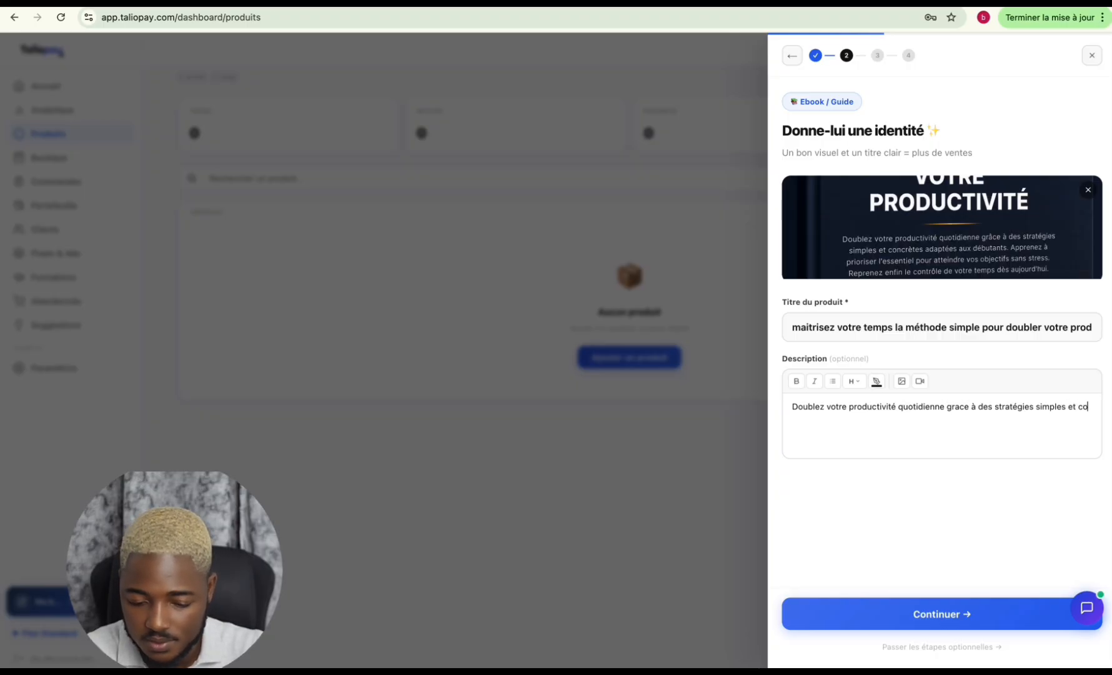
pyautogui.write('ndrète')
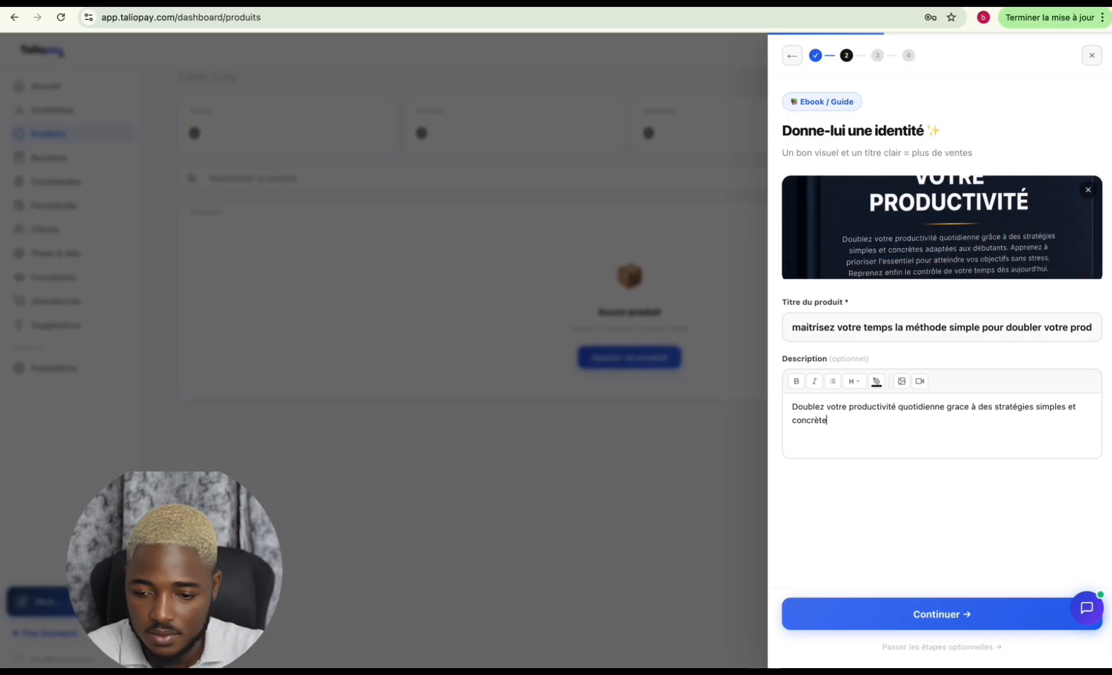
pyautogui.write('s ada')
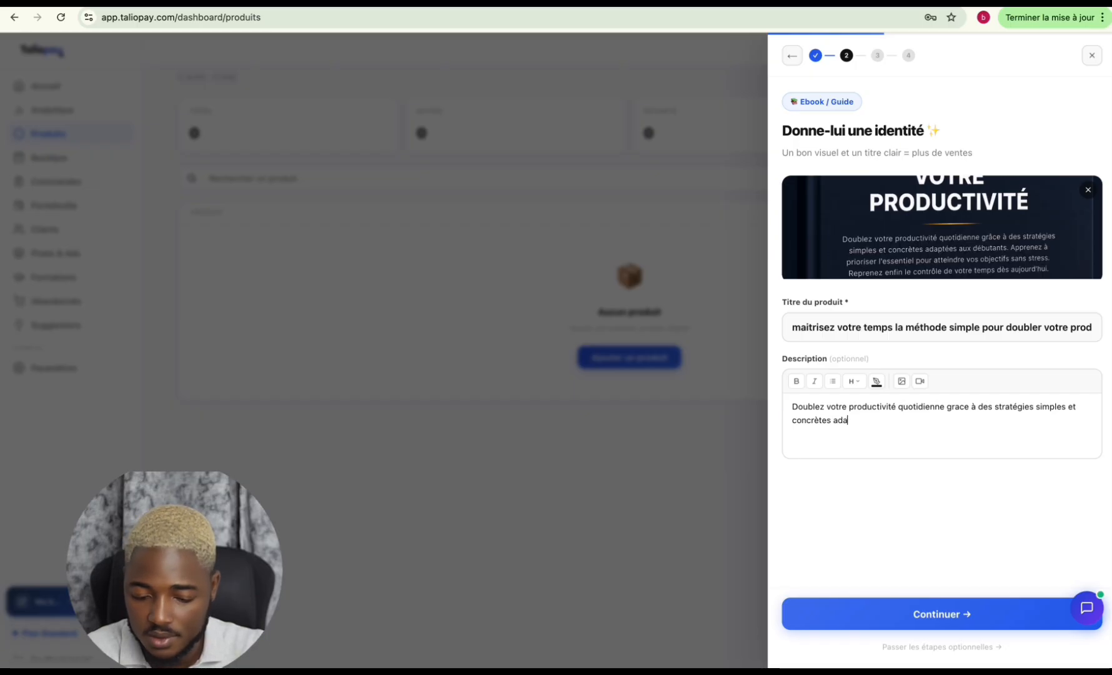
pyautogui.write('ptées q')
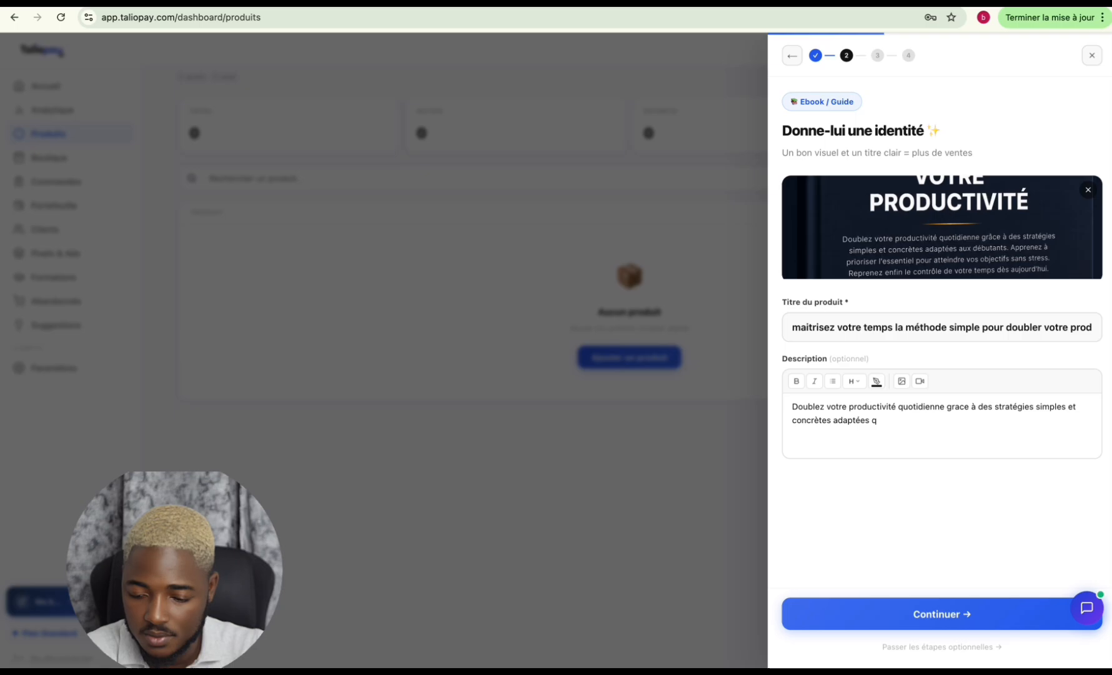
pyautogui.press('BackSpace')
pyautogui.write('au')
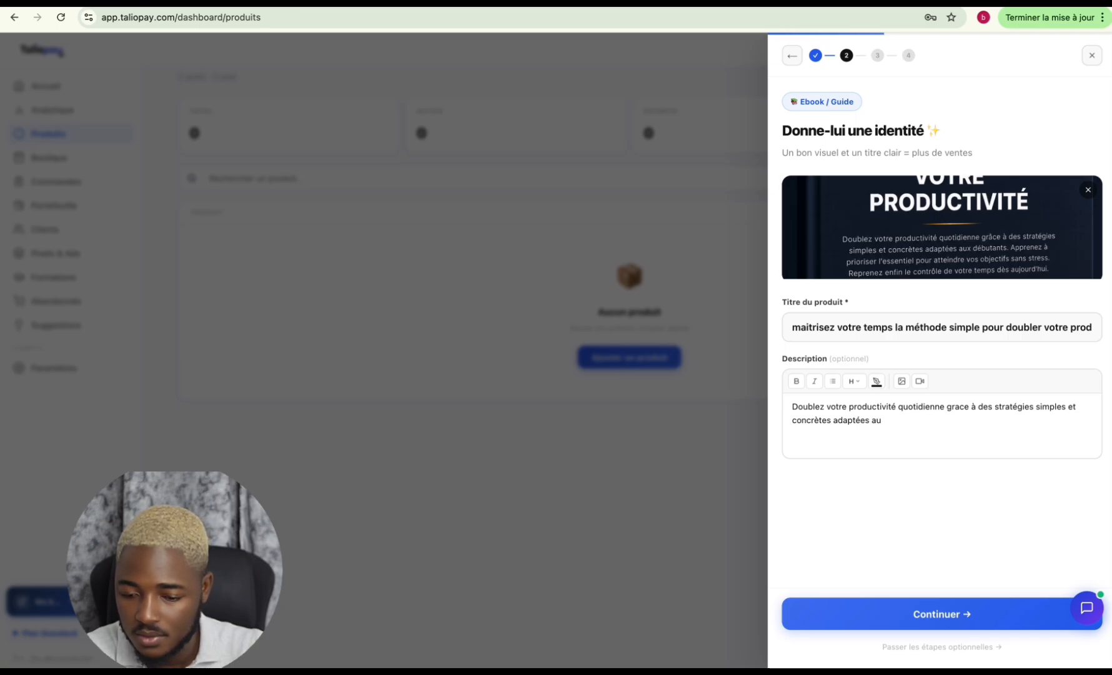
pyautogui.write('x ')
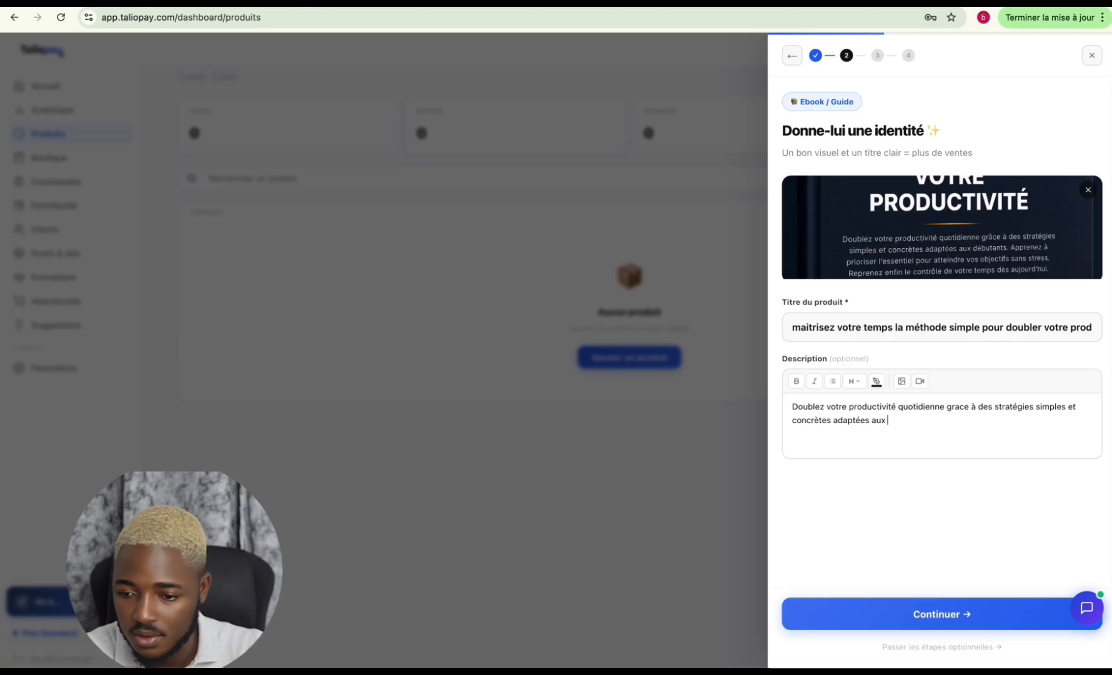
pyautogui.write('débu')
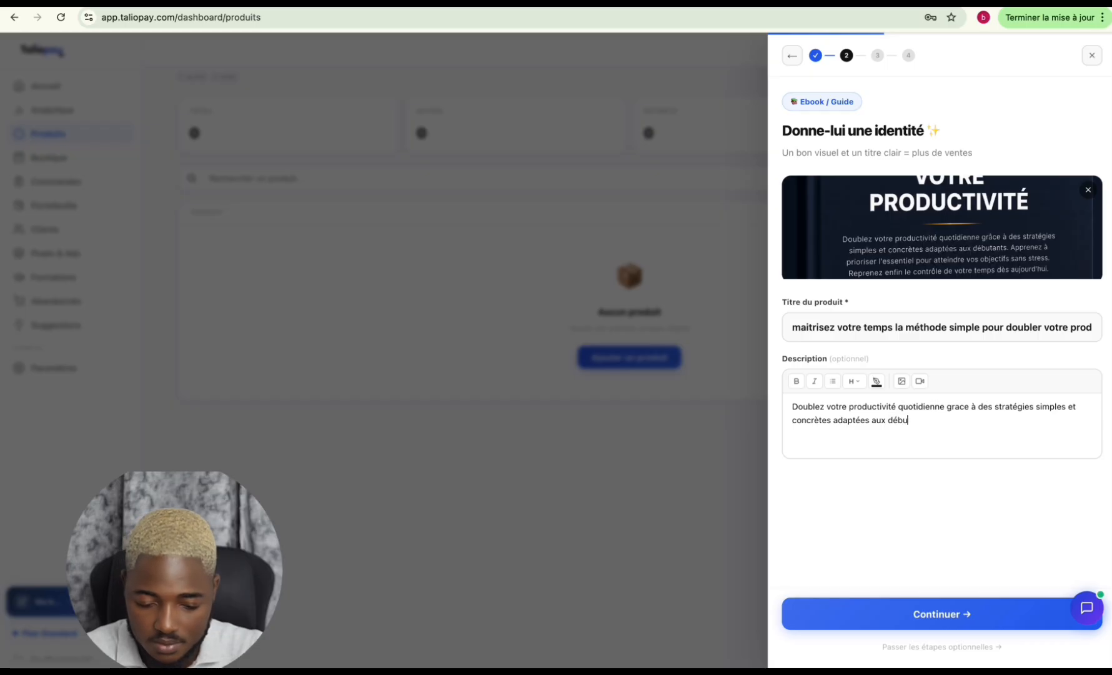
pyautogui.write('tants ')
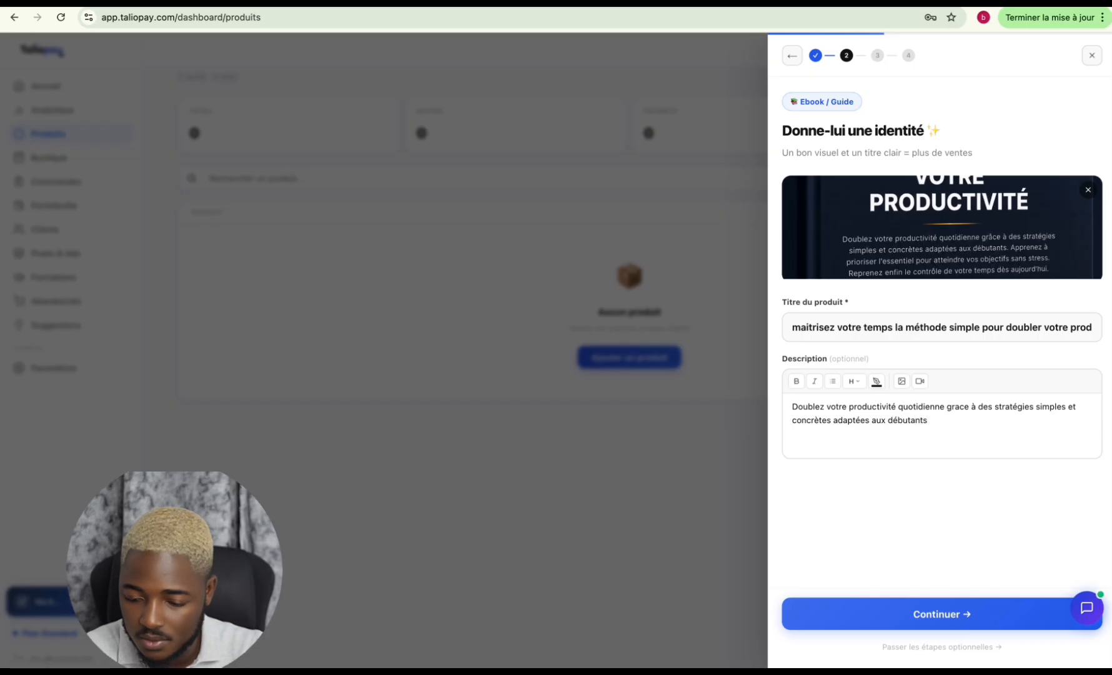
pyautogui.write('. ')
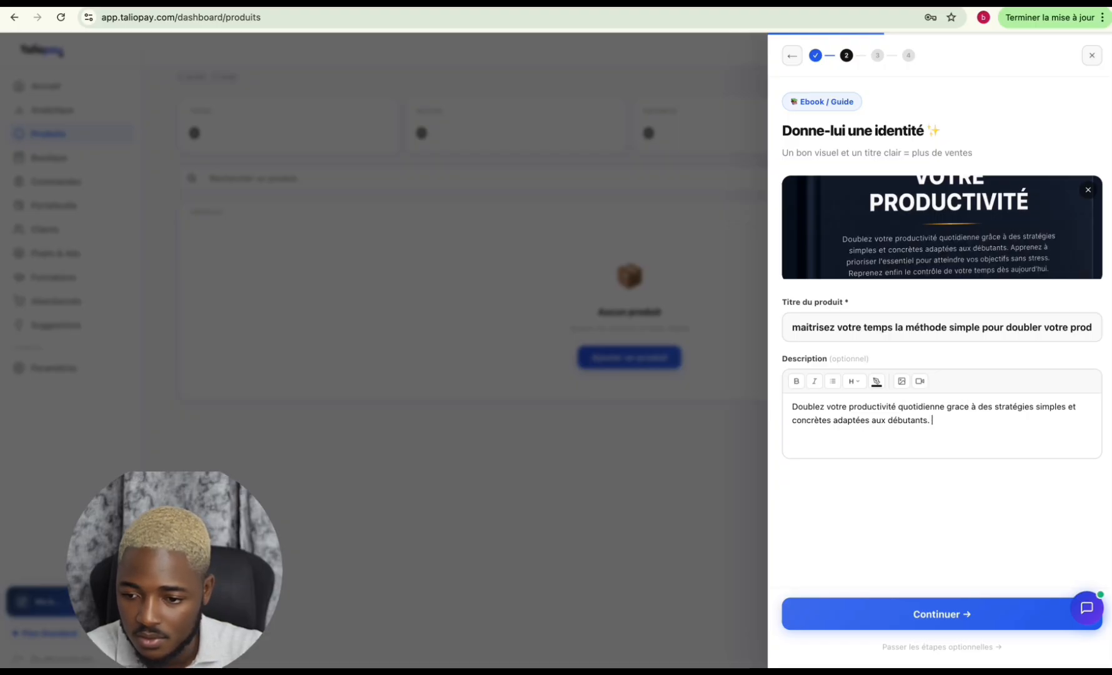
pyautogui.write('Appr')
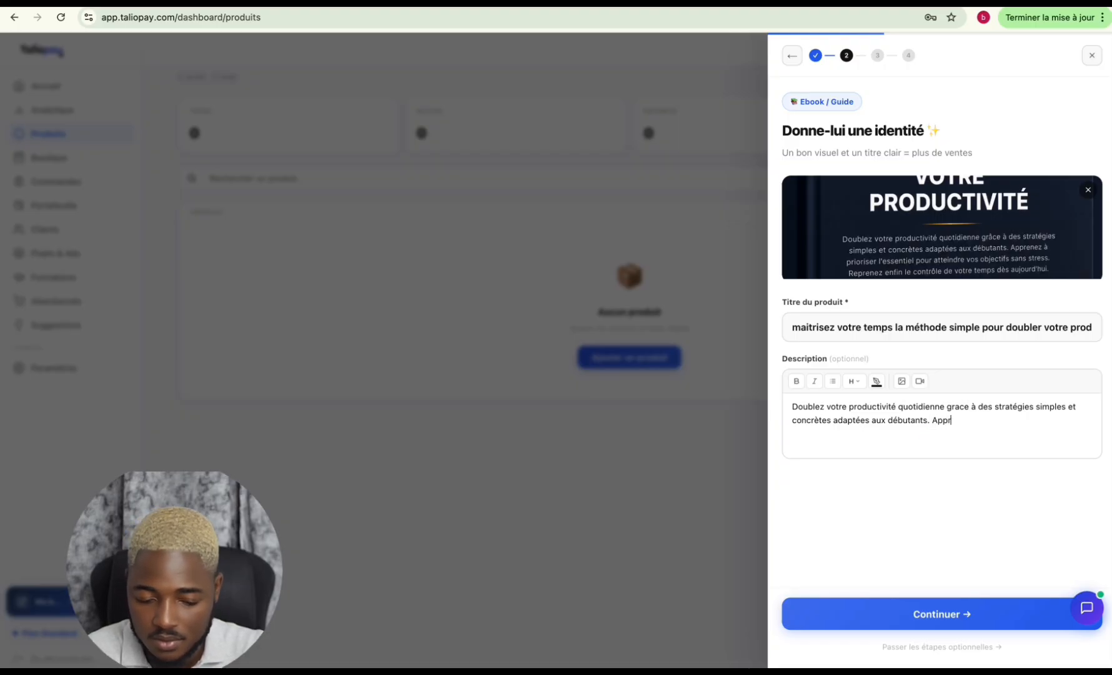
pyautogui.write('endre')
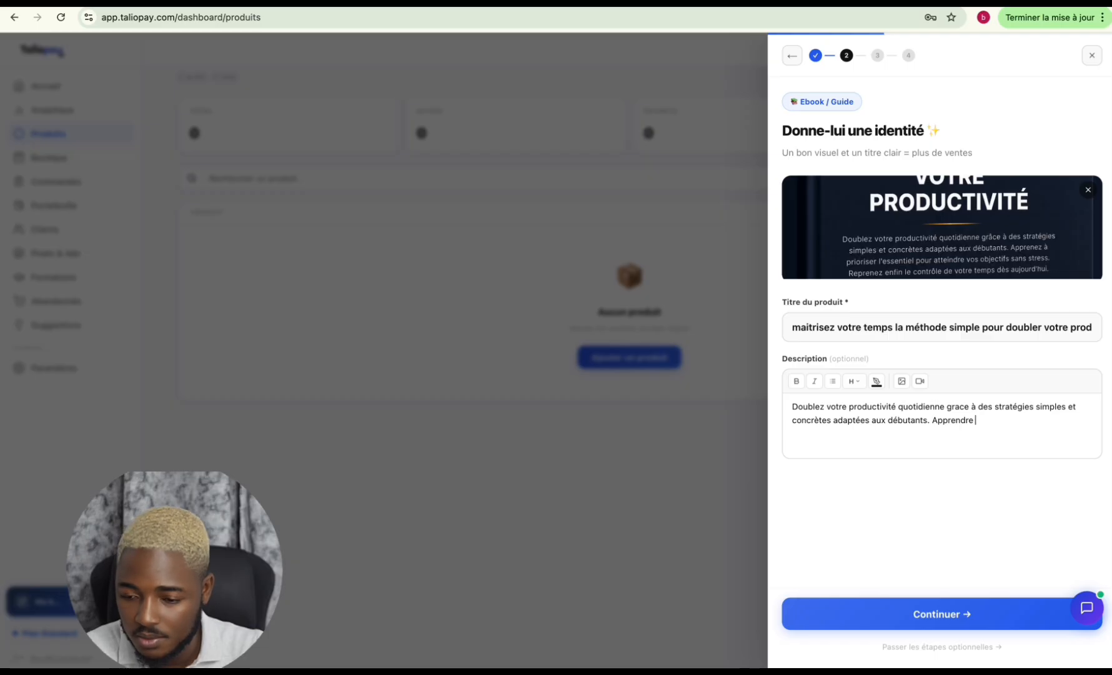
pyautogui.press('BackSpace')
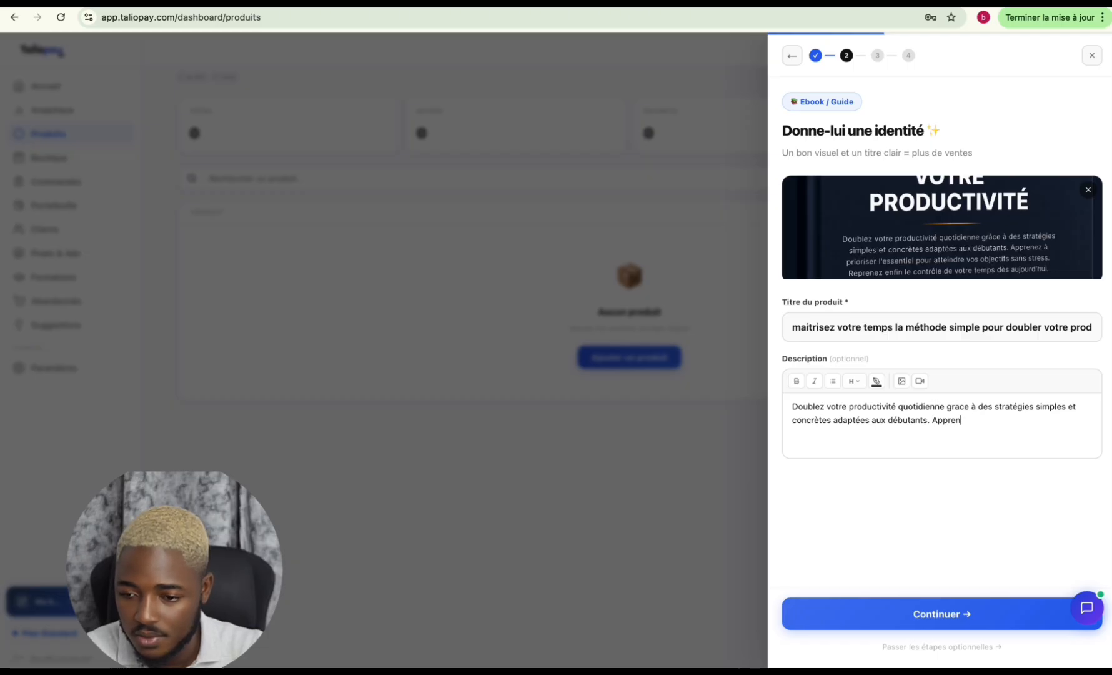
pyautogui.write('ez ')
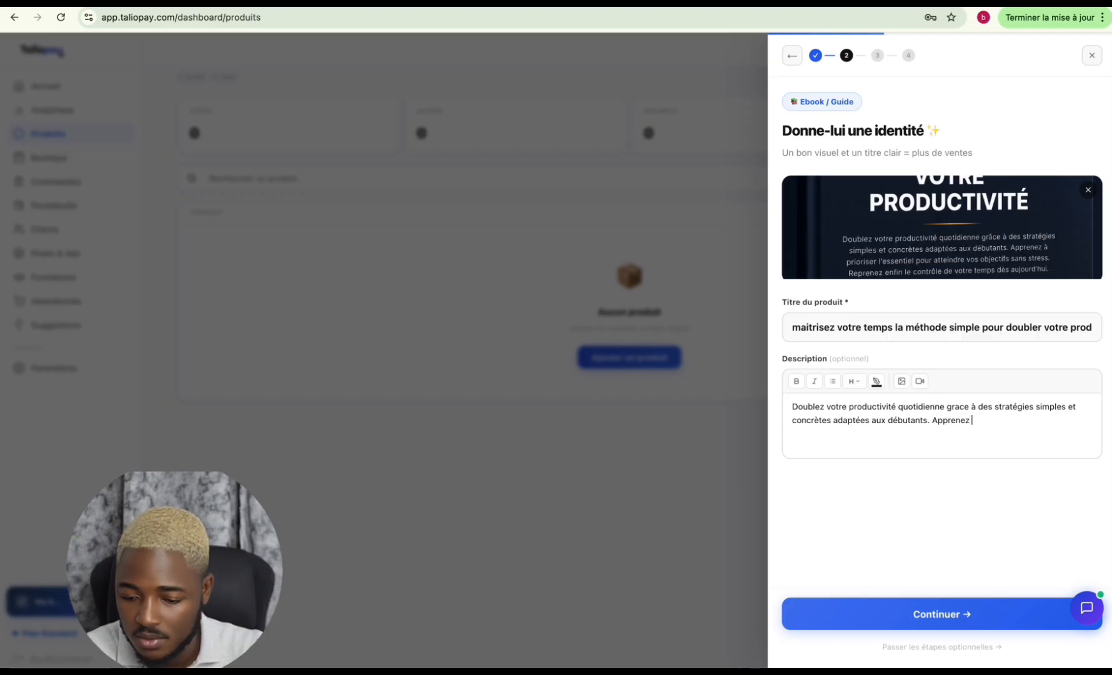
pyautogui.write('à')
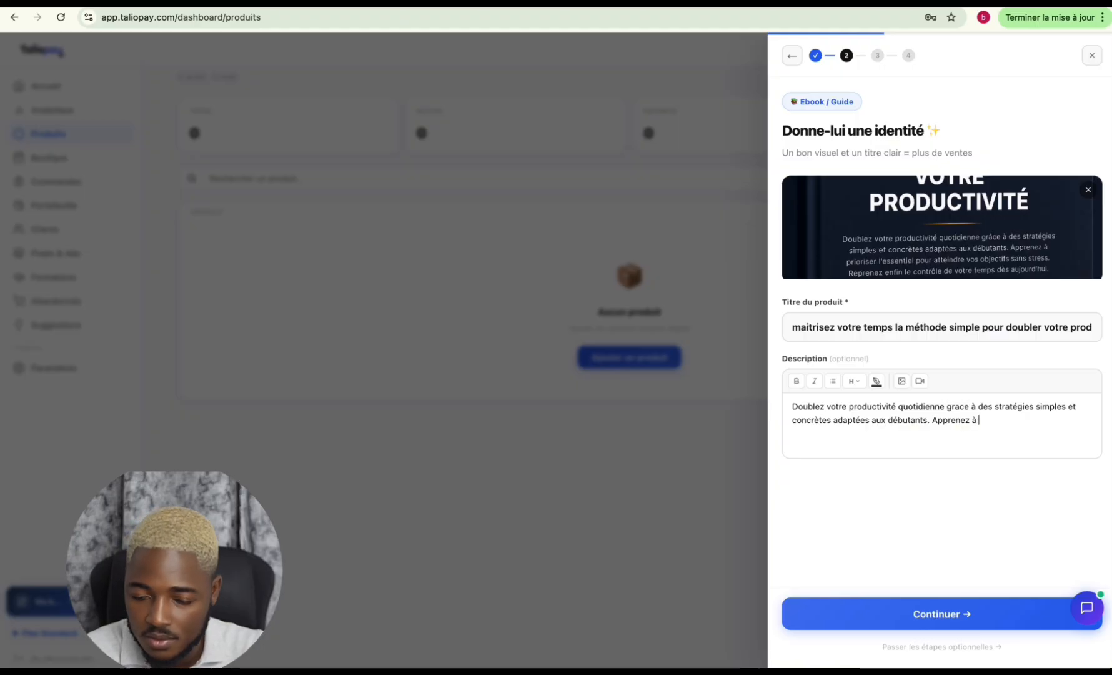
pyautogui.write(' prior')
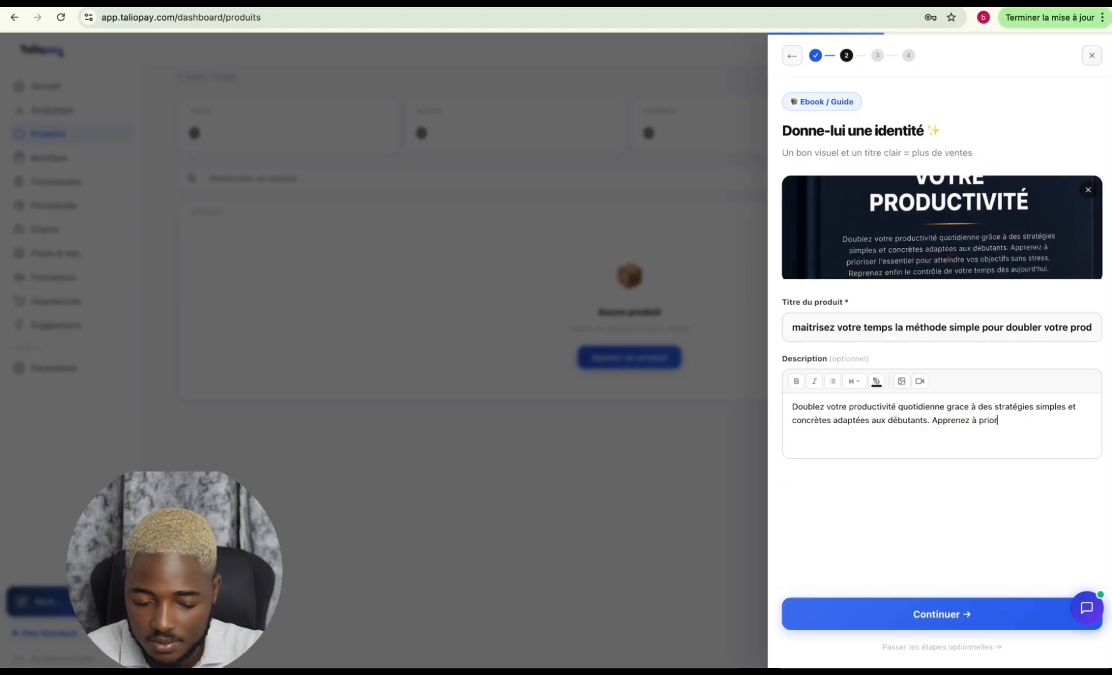
pyautogui.write('iser')
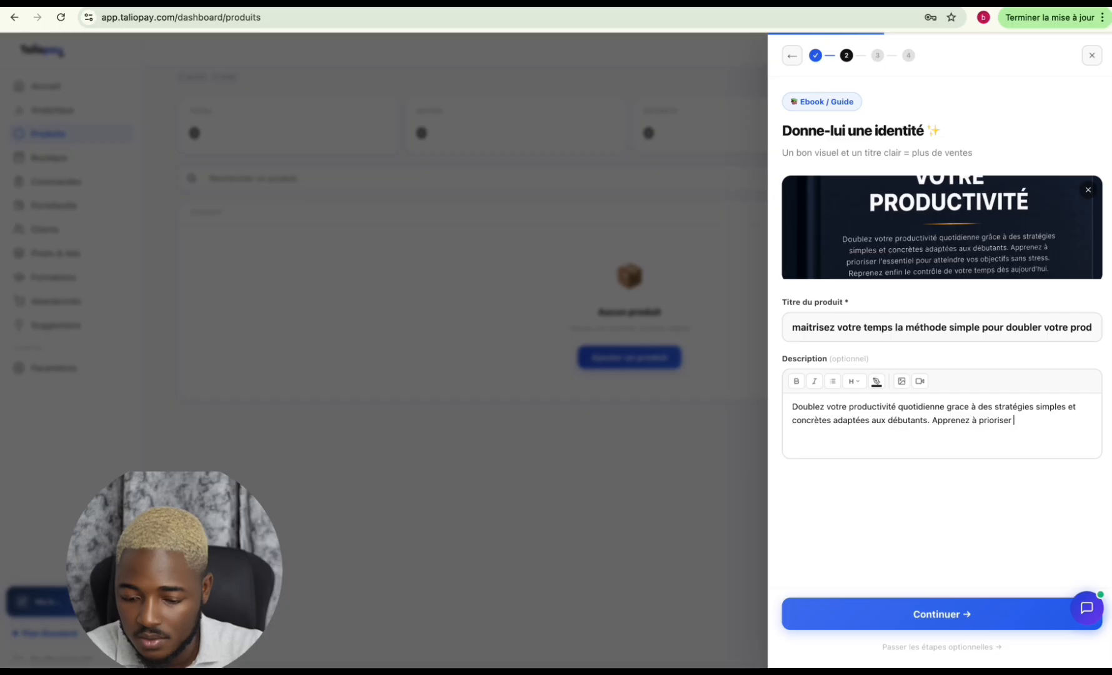
pyautogui.write(" l'essen")
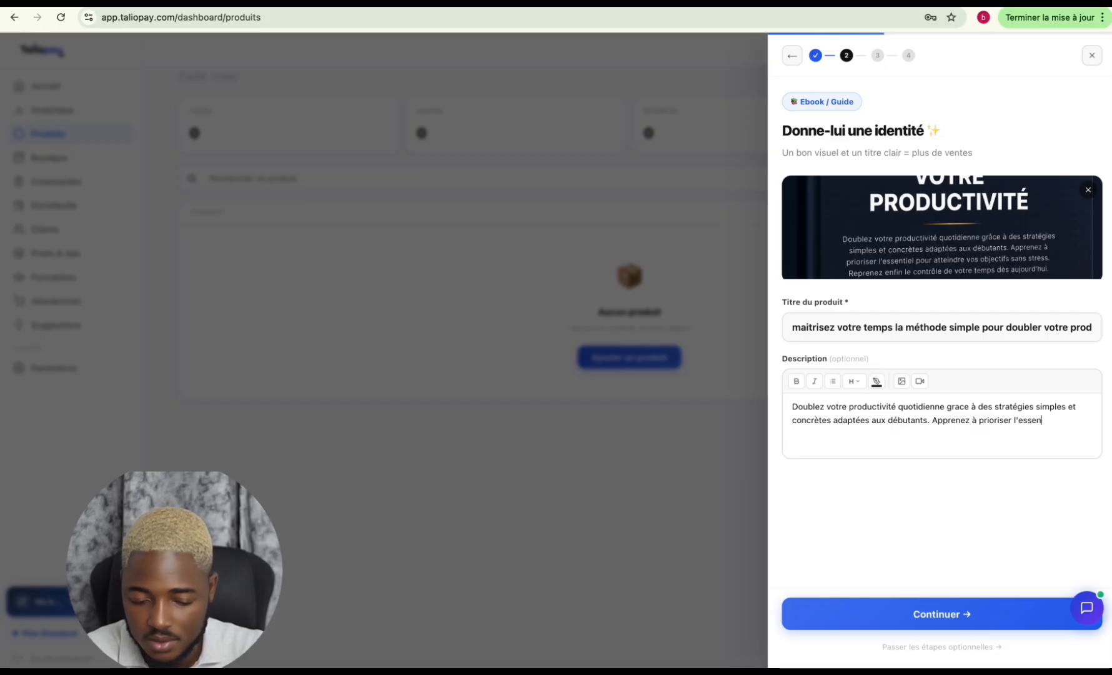
pyautogui.write('tiel')
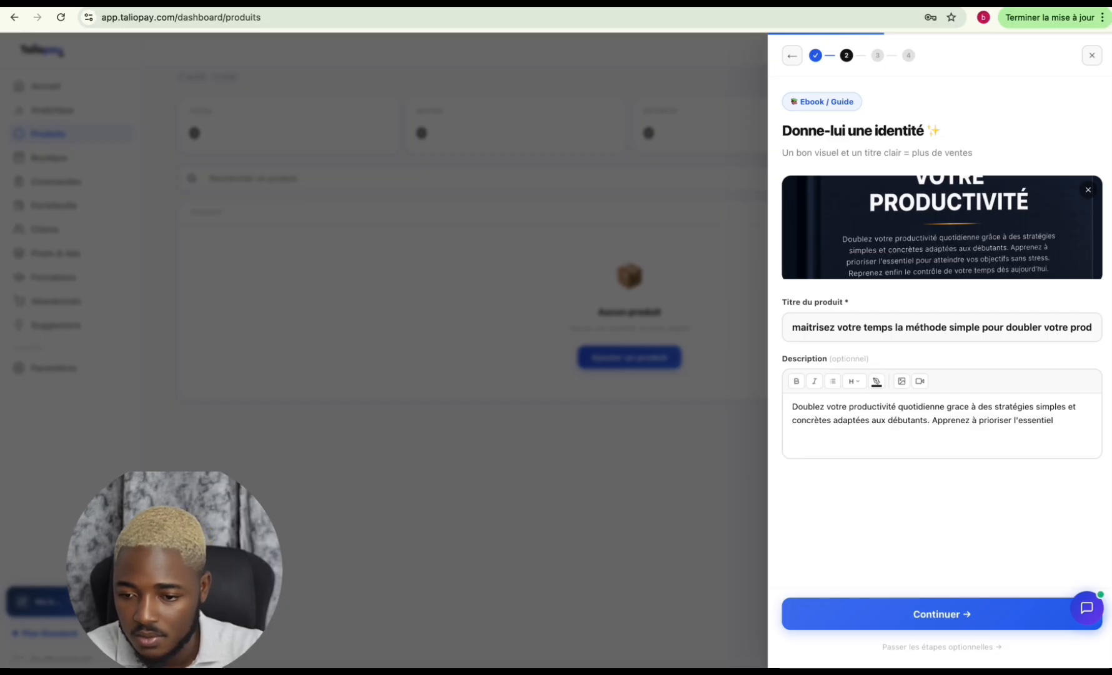
pyautogui.write(' pour')
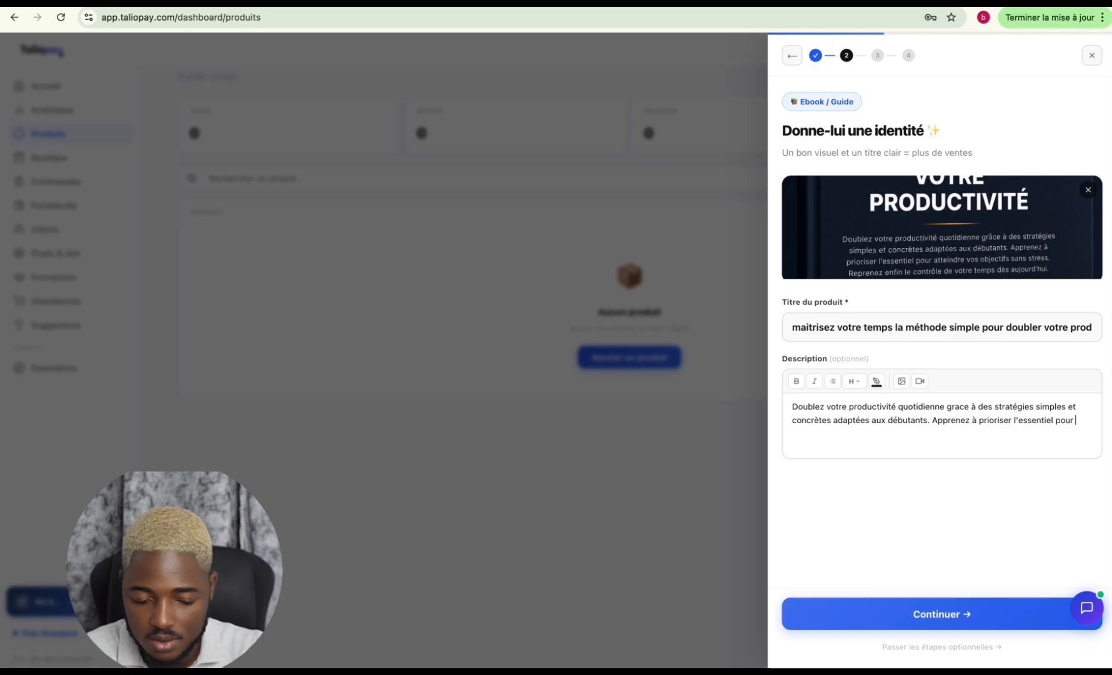
pyautogui.write(' atteindre')
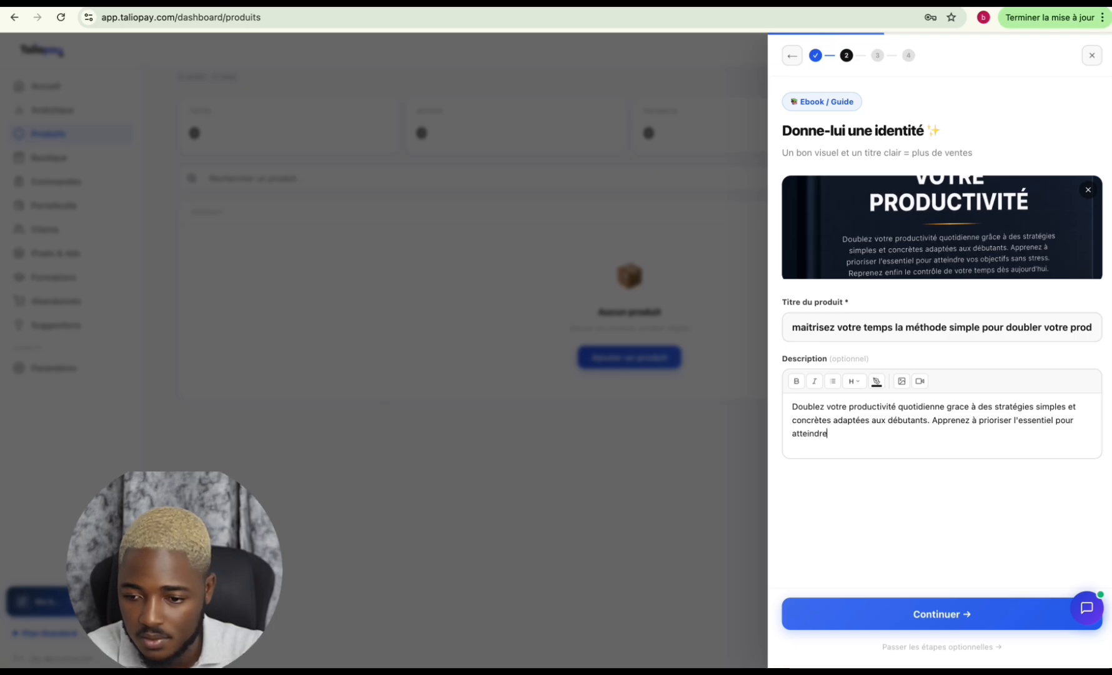
pyautogui.write(' vos ')
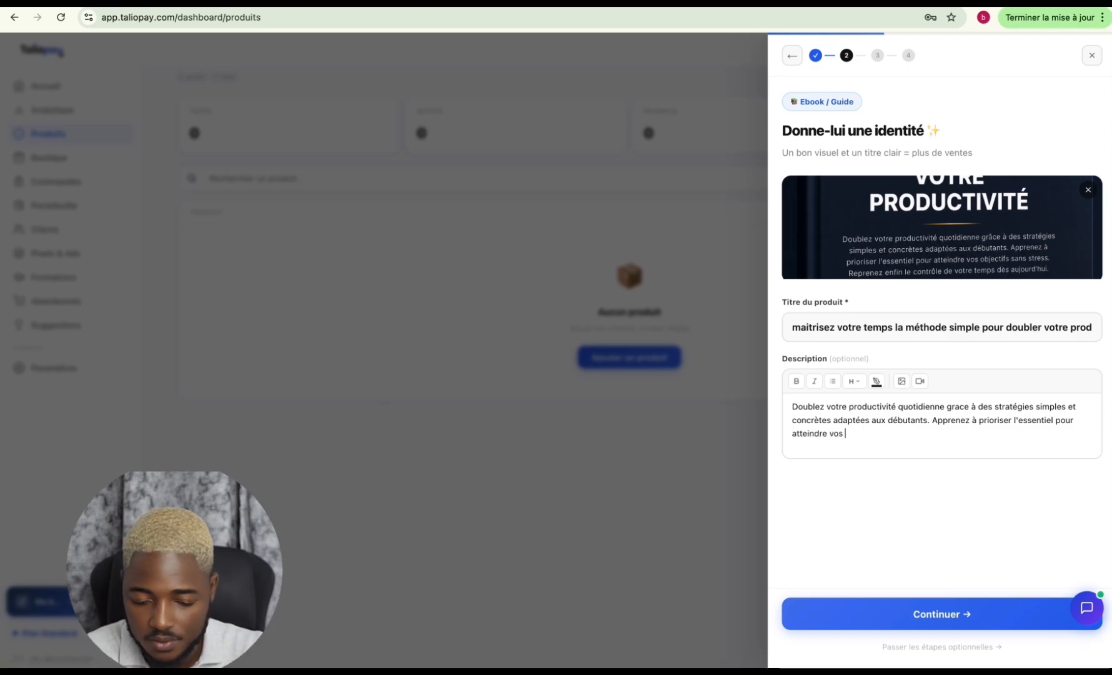
pyautogui.write('objectifs')
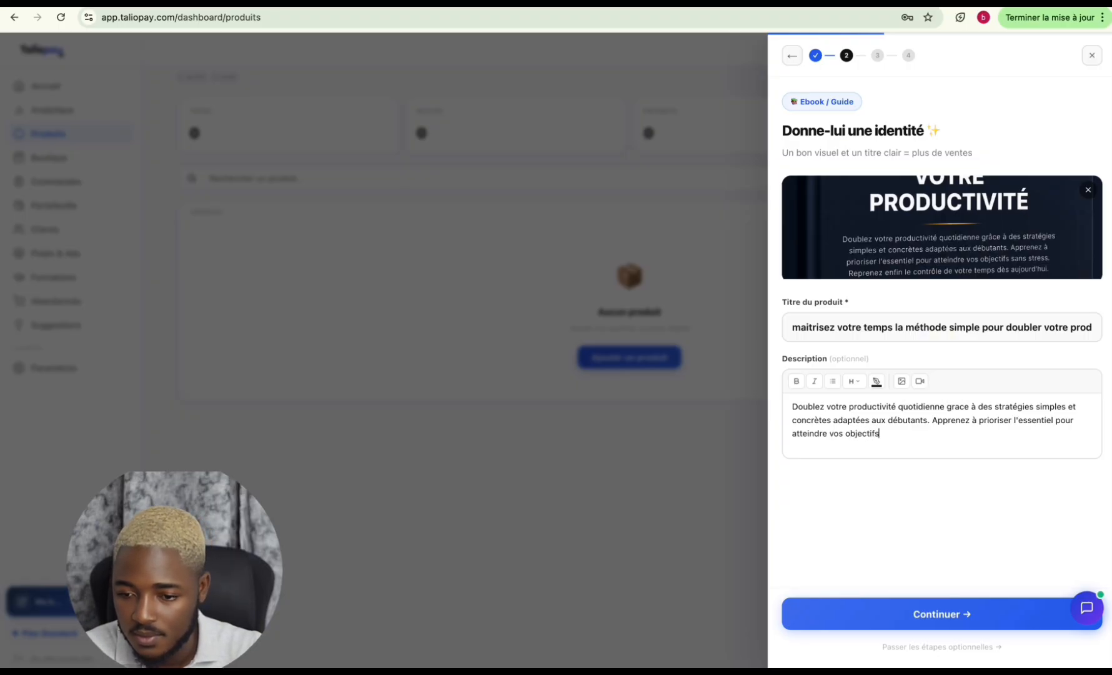
pyautogui.write(' sans stress')
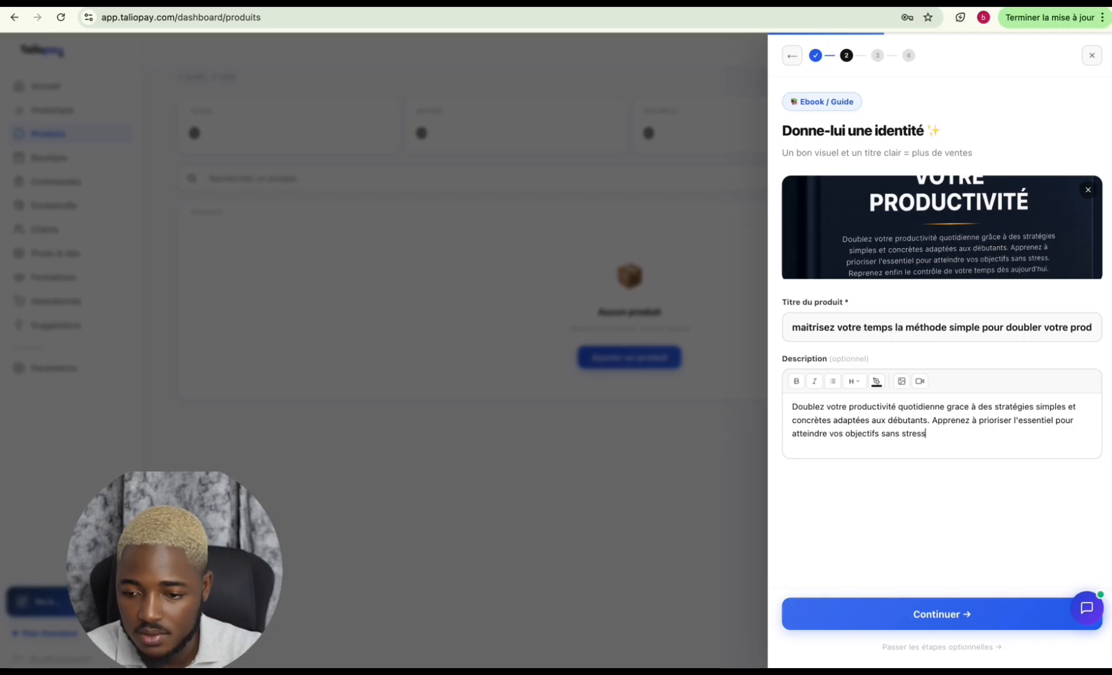
pyautogui.write('.')
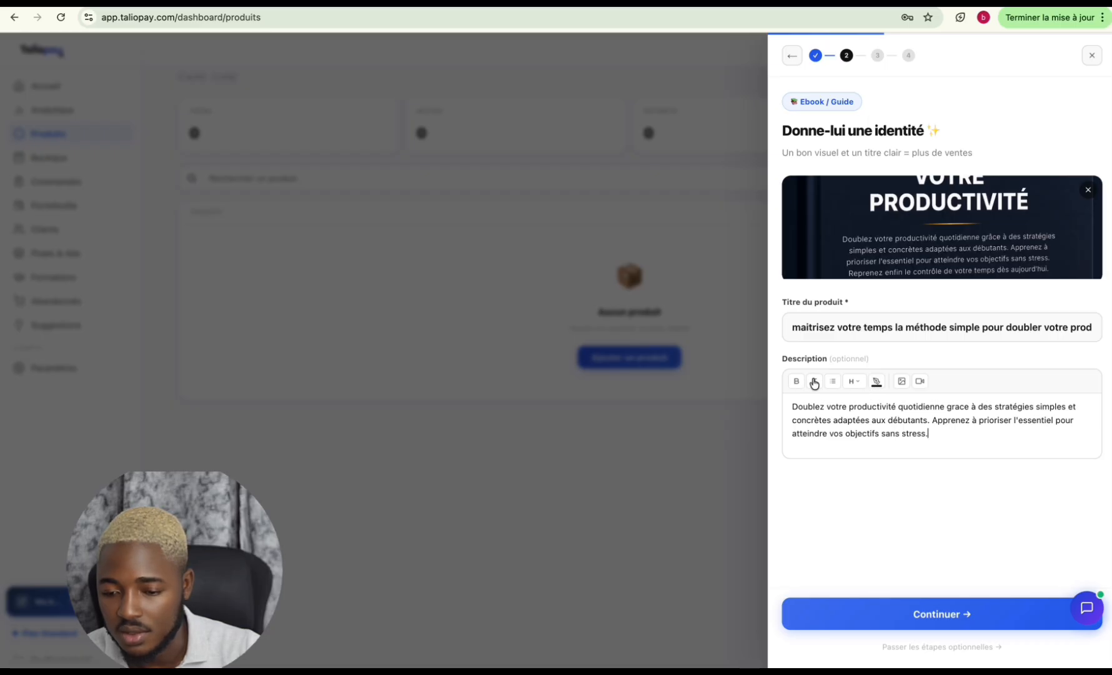
# - Make the whole description bold and italic, then remove both to leave plain text
pyautogui.tripleClick(828, 406)
pyautogui.click(797, 382)
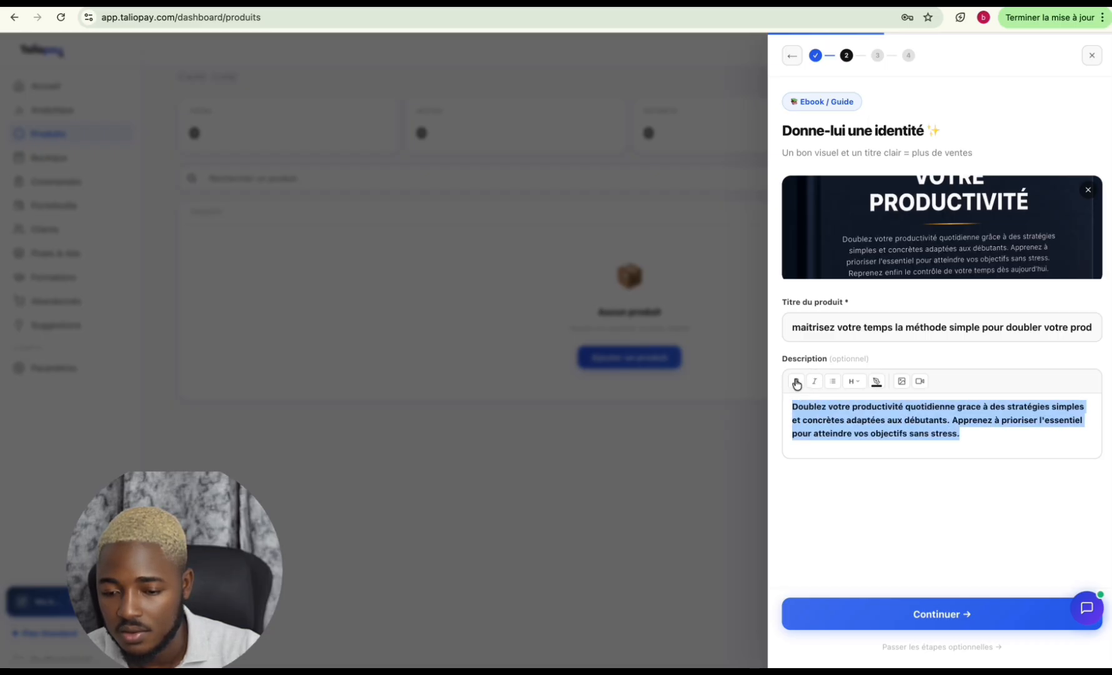
pyautogui.click(815, 383)
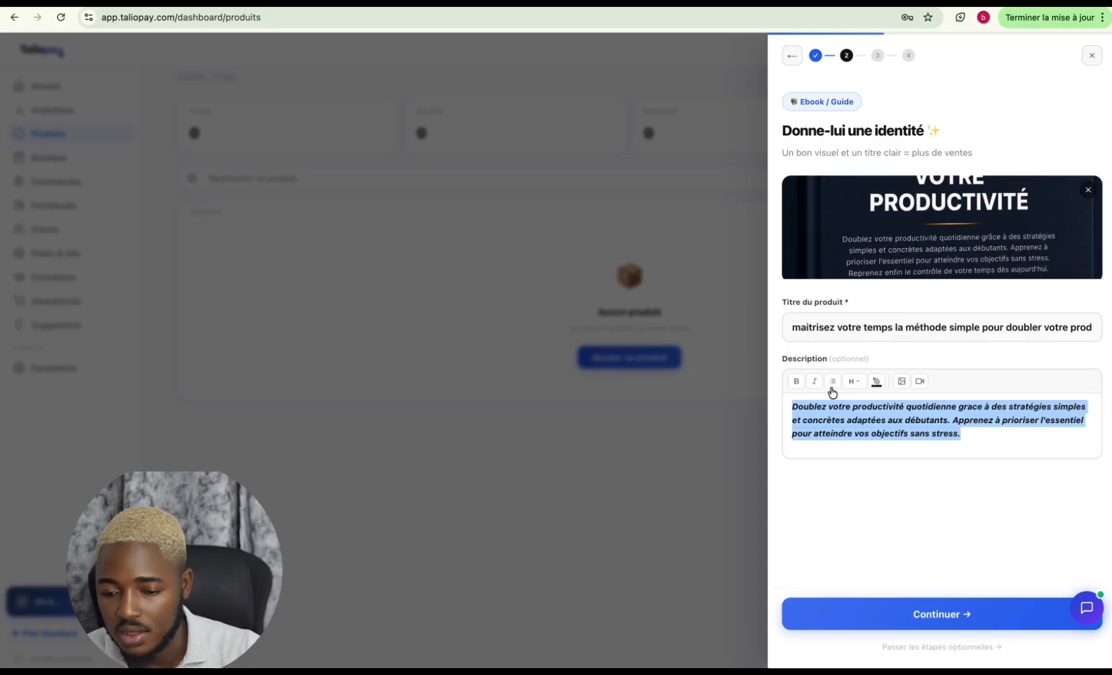
pyautogui.click(796, 382)
pyautogui.click(813, 383)
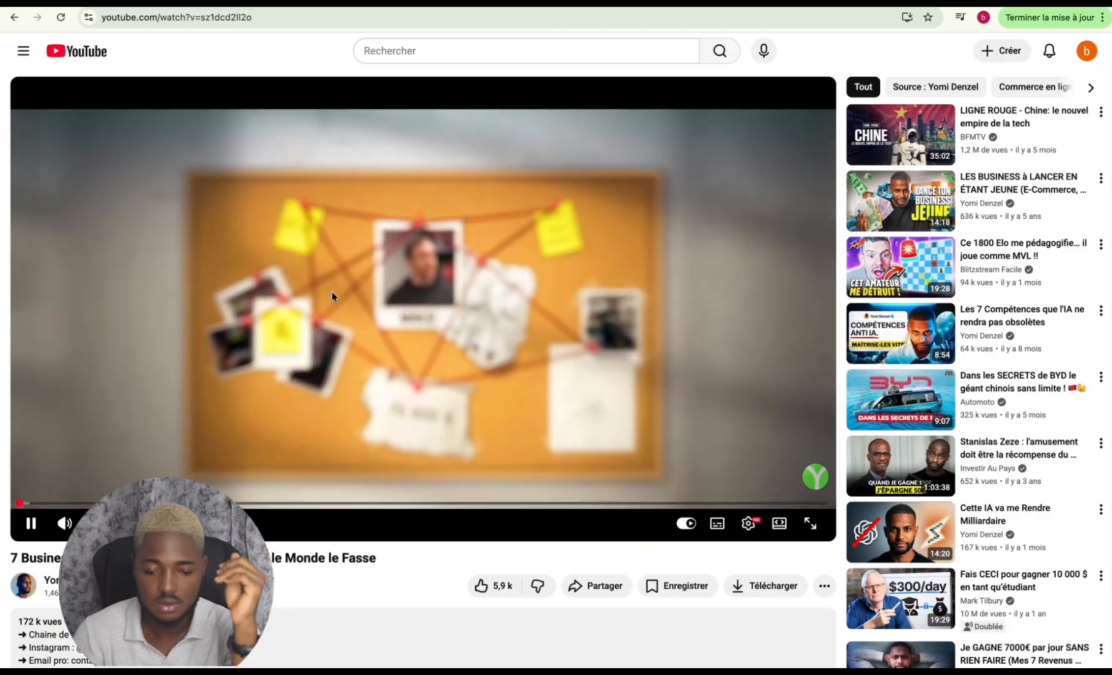
# - Pause the YouTube video, copy its share link, and return to the Taliopay tab
pyautogui.click(377, 292)
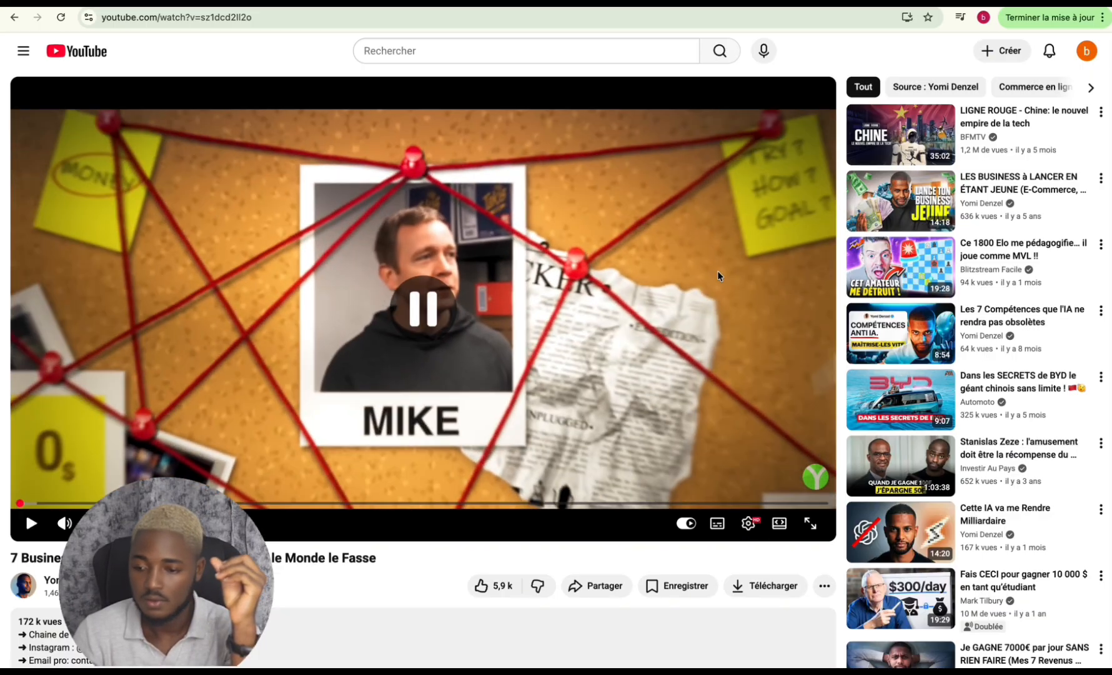
pyautogui.scroll(-1, 542, 412)
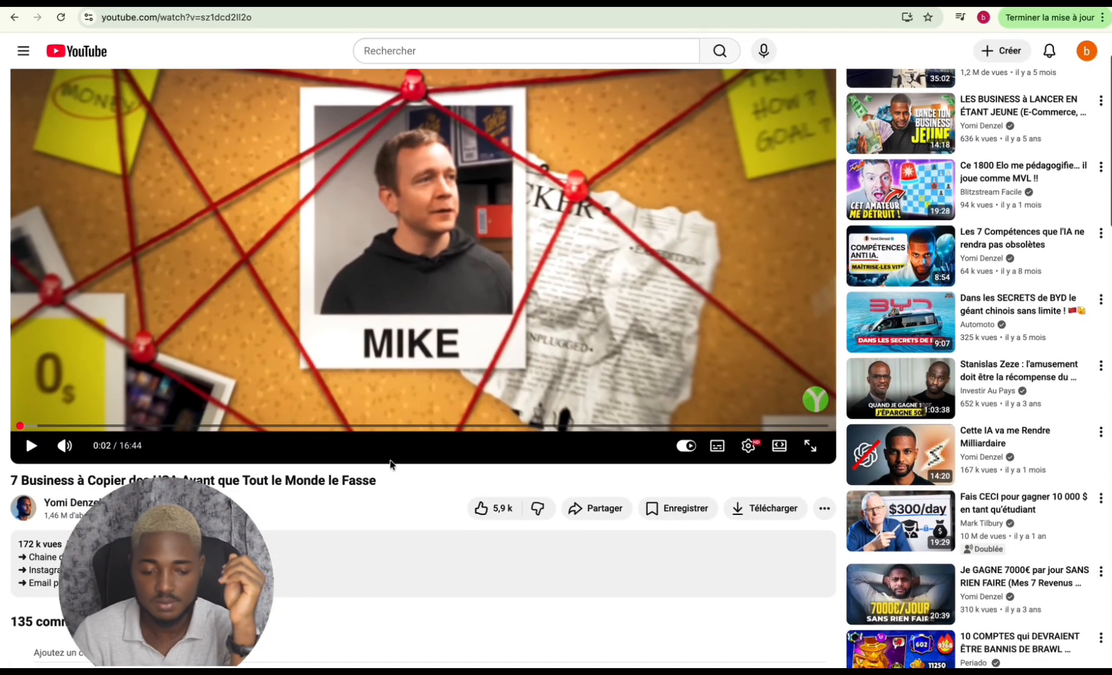
pyautogui.click(597, 507)
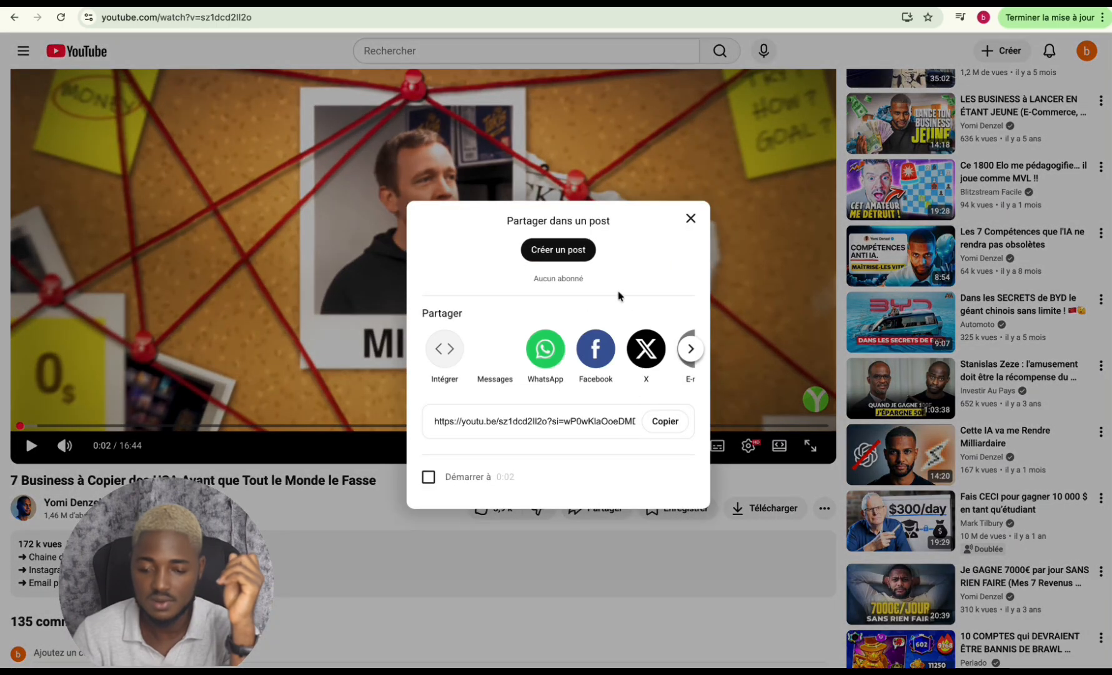
pyautogui.click(666, 422)
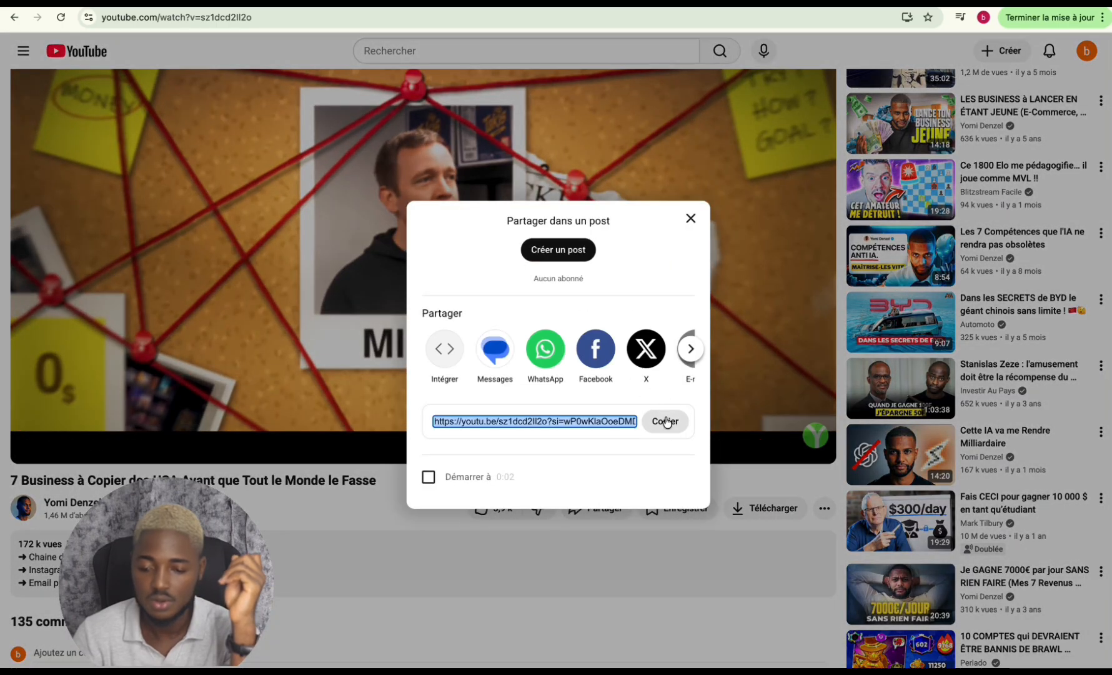
pyautogui.click(690, 217)
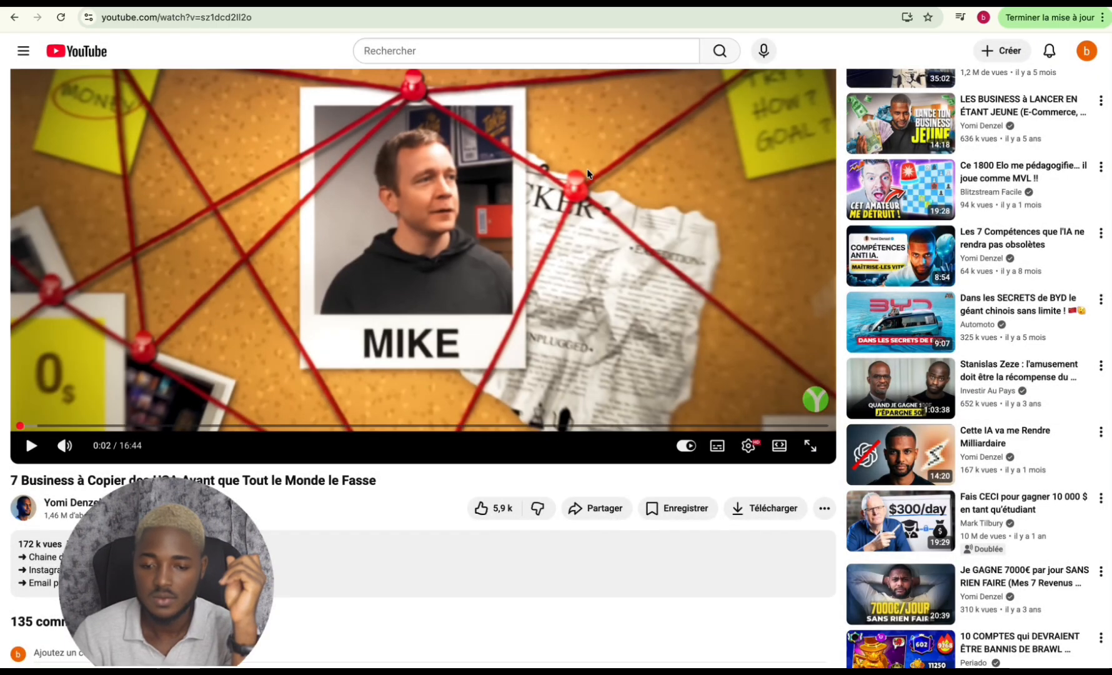
pyautogui.scroll(1, 542, 312)
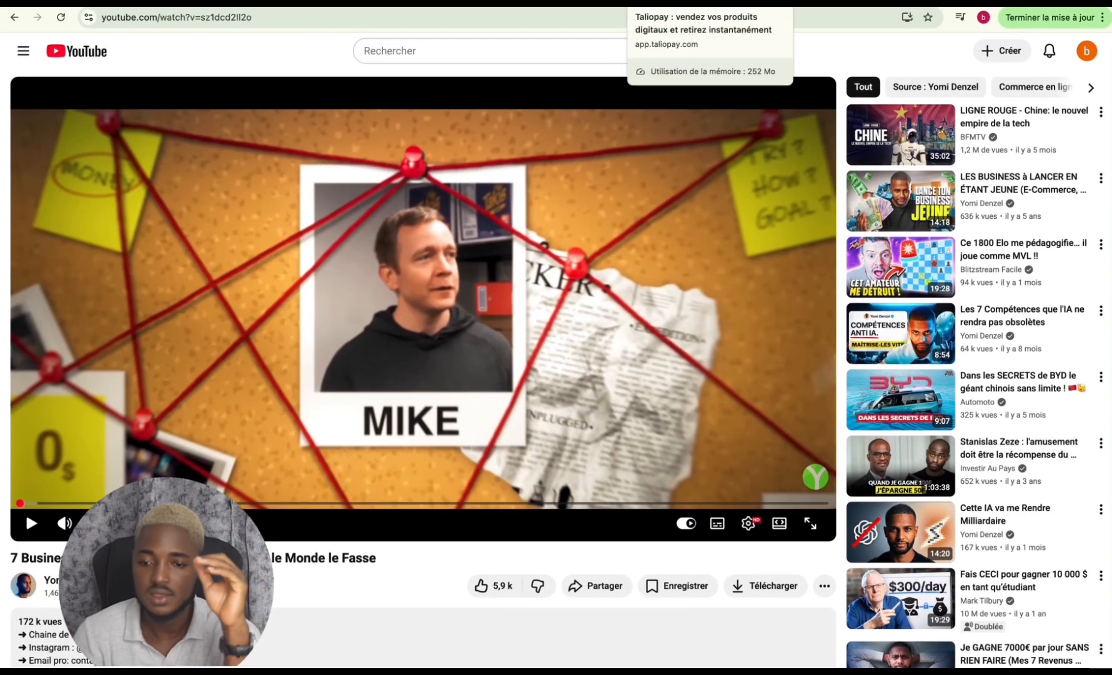
pyautogui.click(643, 4)
# - Paste the YouTube share link into 'Ajouter une vidéo' and insert the video
pyautogui.click(549, 336)
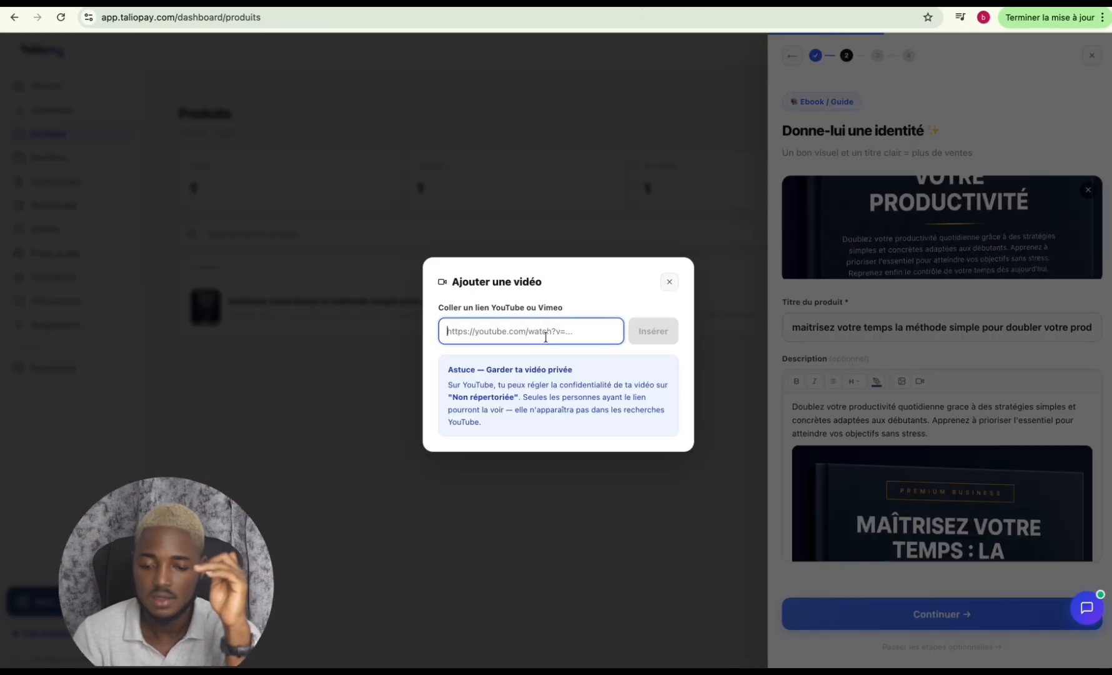
pyautogui.write('https://youtu.be/sz1dcd2ll2o?si=wP0wKlaOoeDMDk2N')
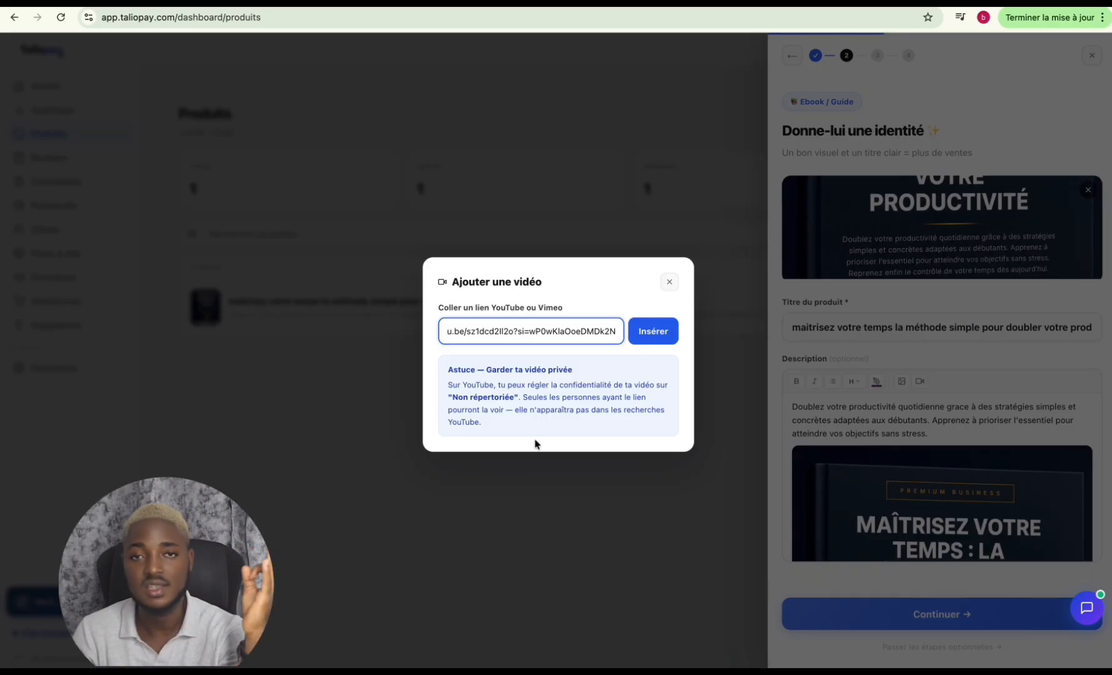
pyautogui.scroll(-1, 624, 359)
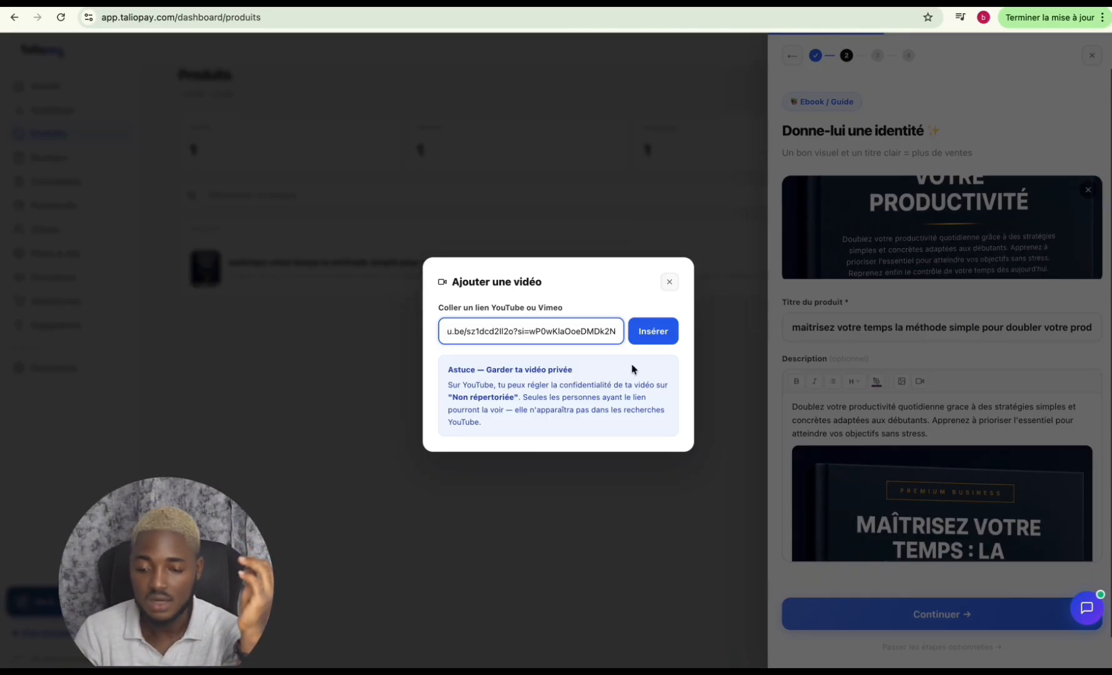
pyautogui.click(657, 330)
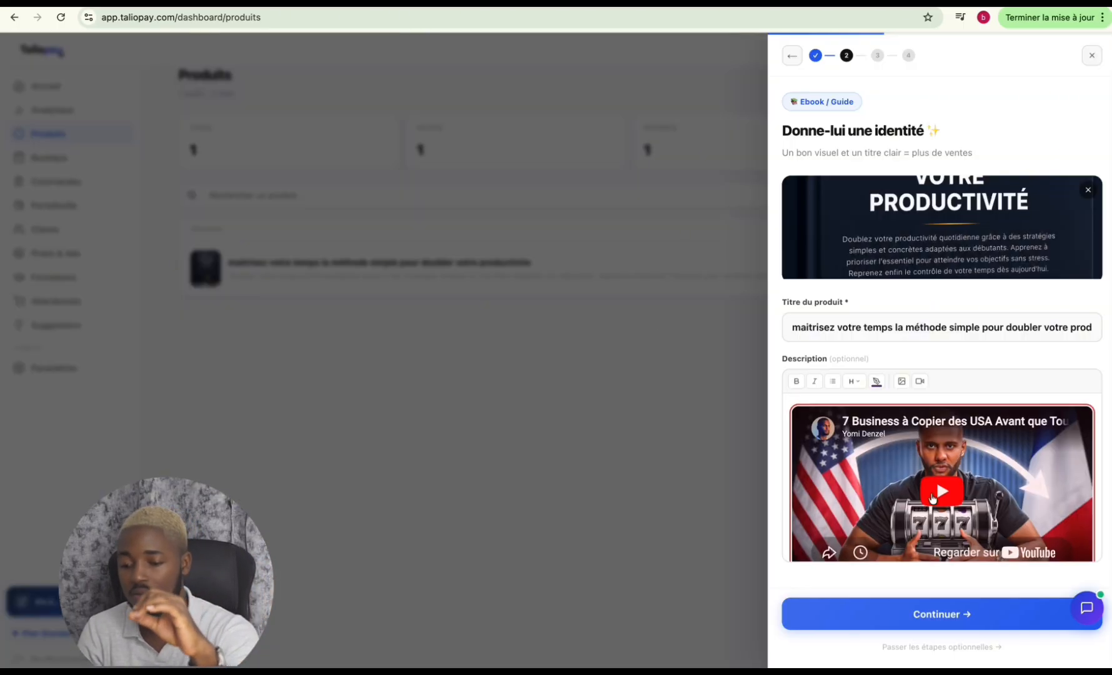
# - Review the finished description, then continue to step 3 for price and product file
pyautogui.scroll(-2, 924, 468)
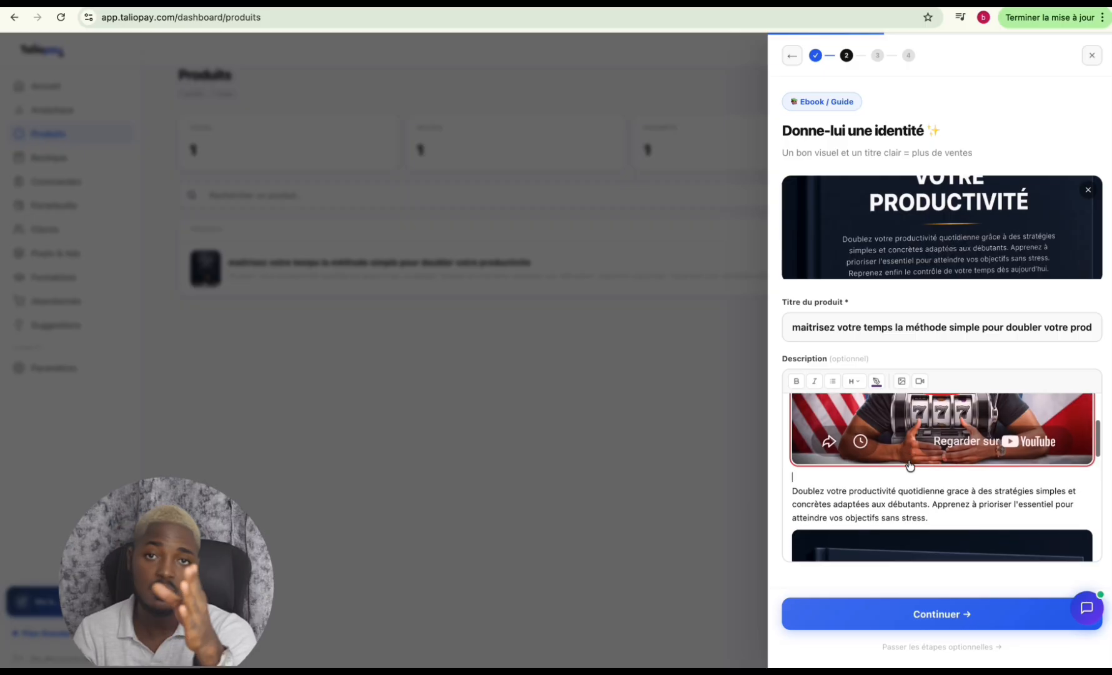
pyautogui.scroll(2, 909, 465)
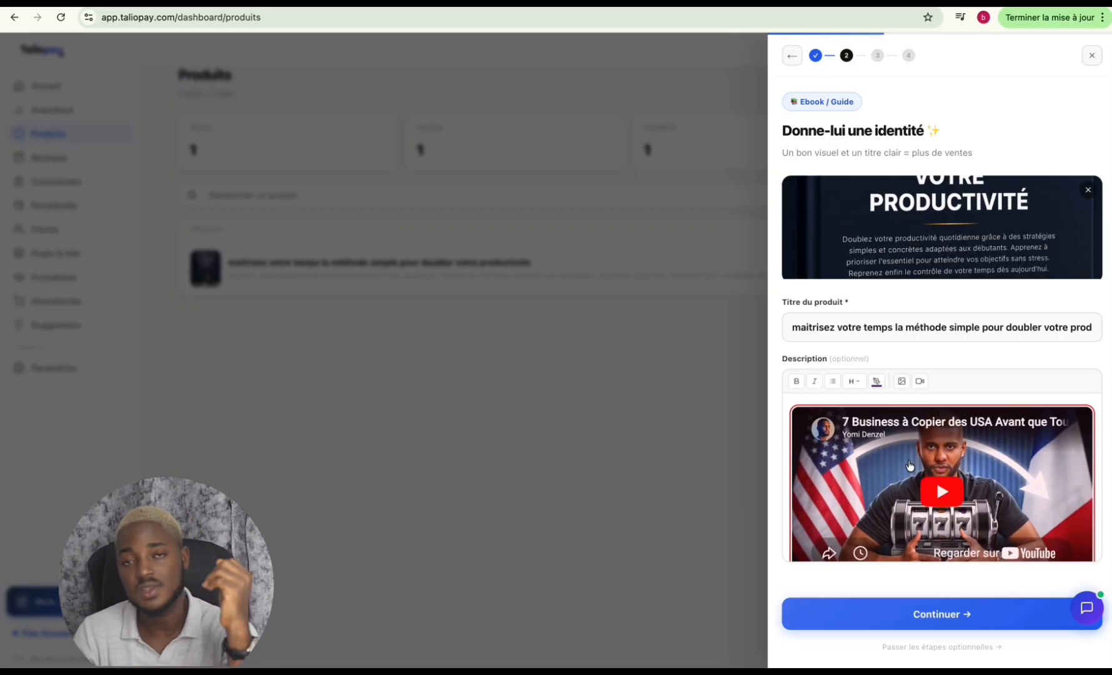
pyautogui.scroll(-6, 910, 464)
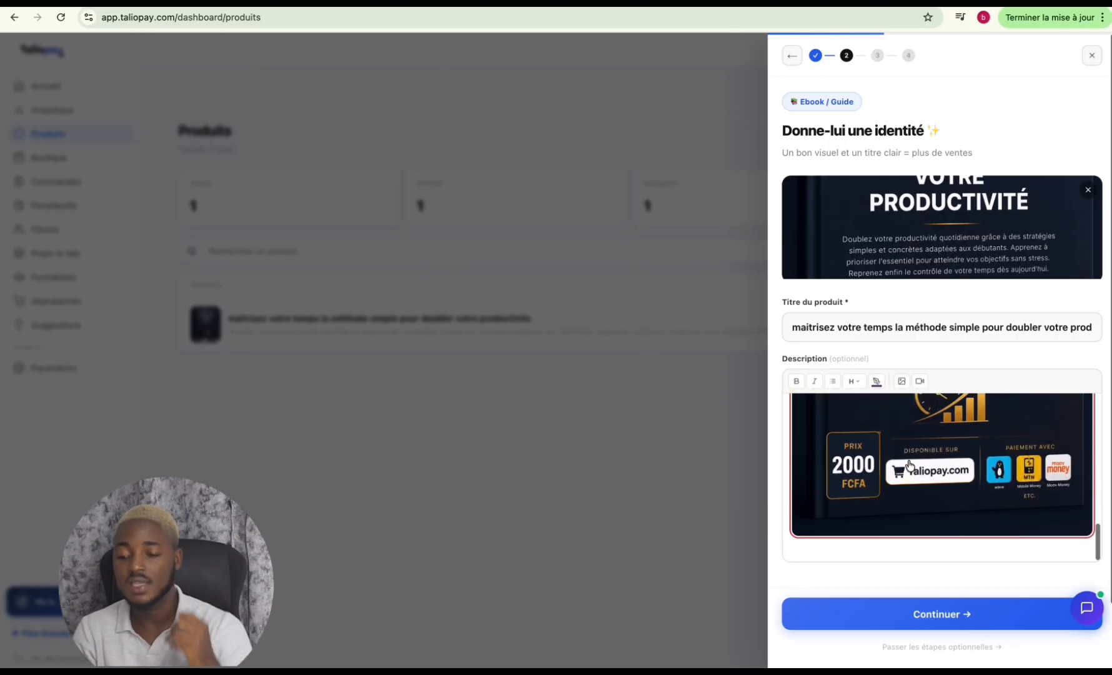
pyautogui.scroll(6, 909, 465)
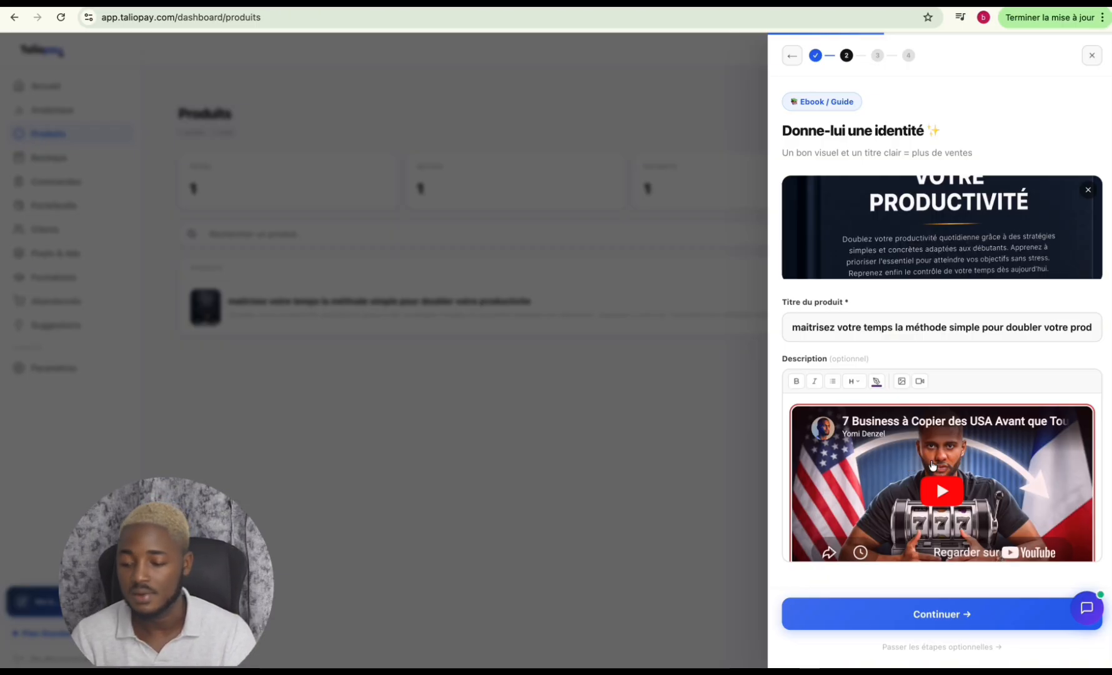
pyautogui.scroll(-3, 989, 479)
pyautogui.scroll(-5, 990, 479)
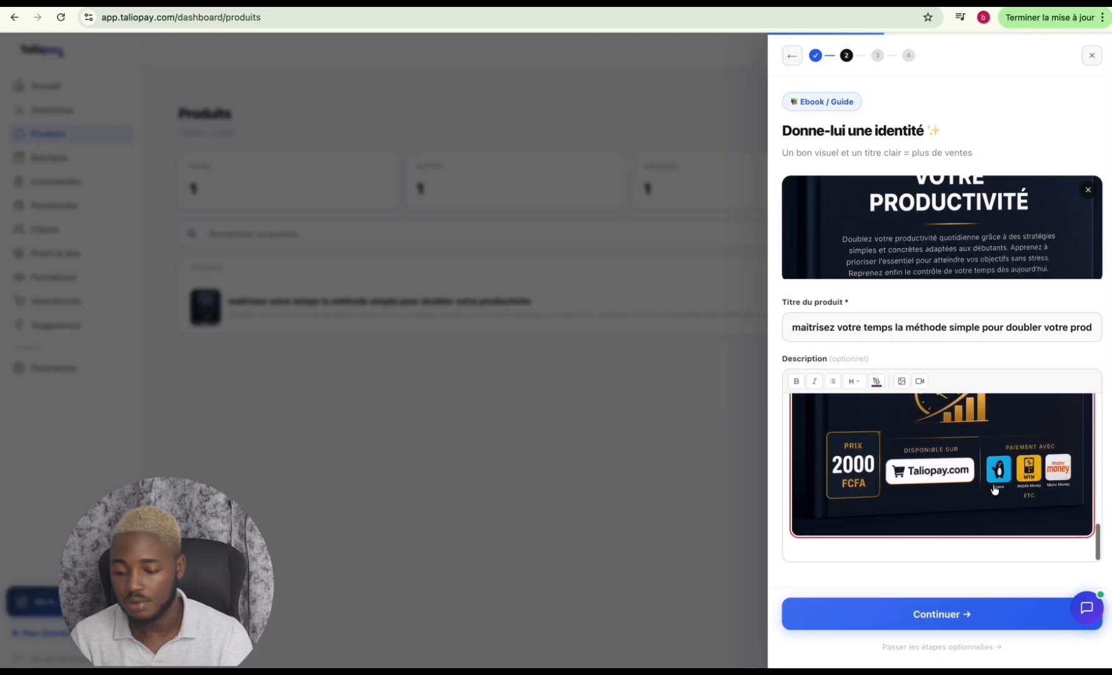
pyautogui.click(975, 627)
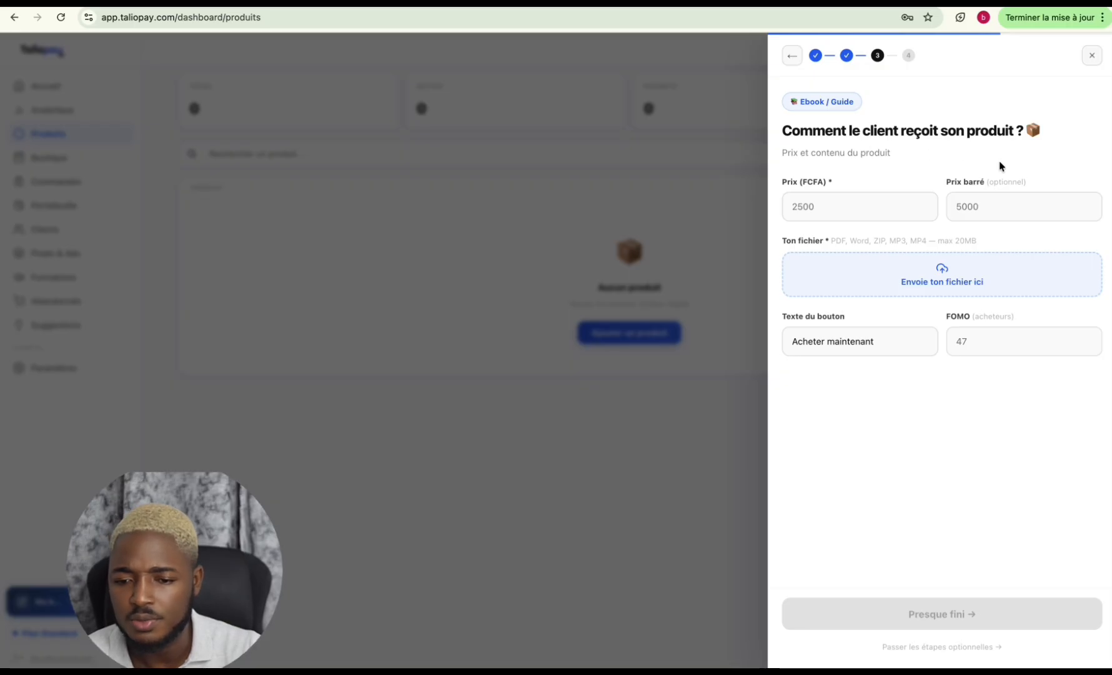
# - Set the price to 2000 FCFA and bring up the product file upload picker
pyautogui.click(821, 206)
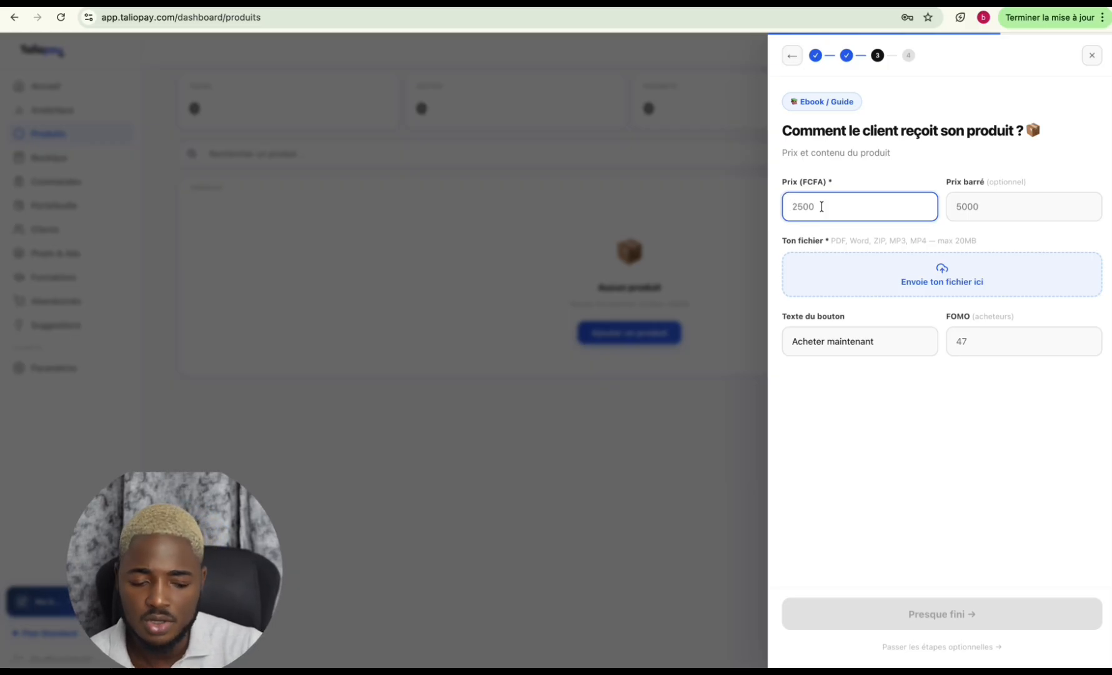
pyautogui.write('2000')
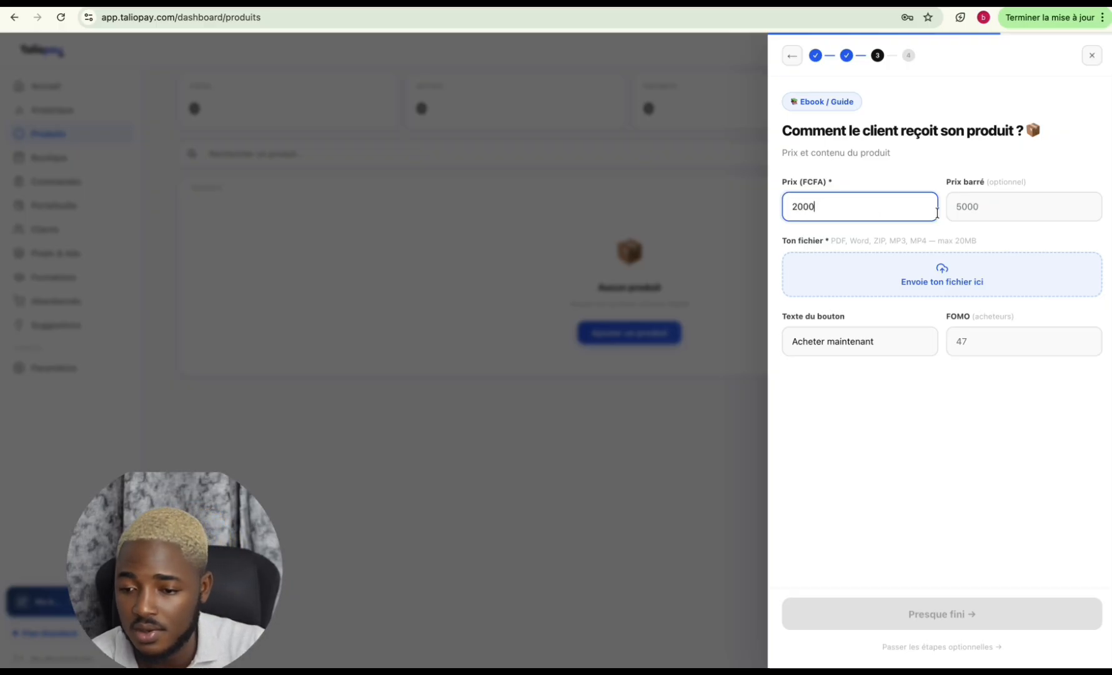
pyautogui.click(978, 198)
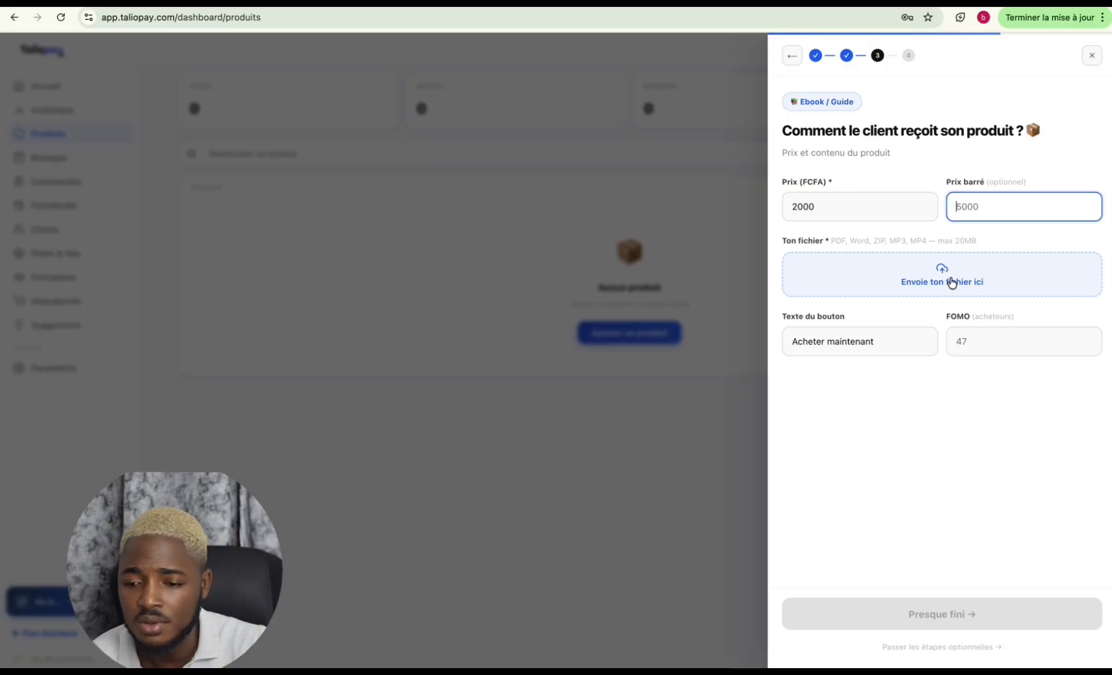
pyautogui.click(950, 282)
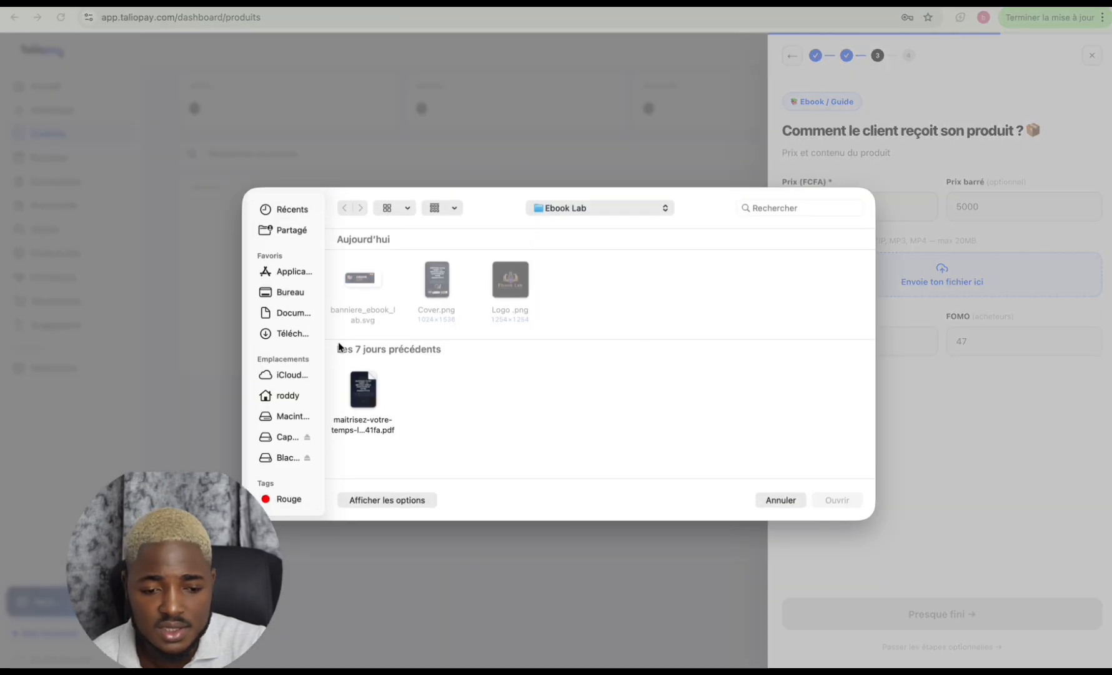
# - Upload the 'maitrisez-votre-temps…' ebook PDF from Téléchargements > Ebook Lab as the product file
pyautogui.click(284, 334)
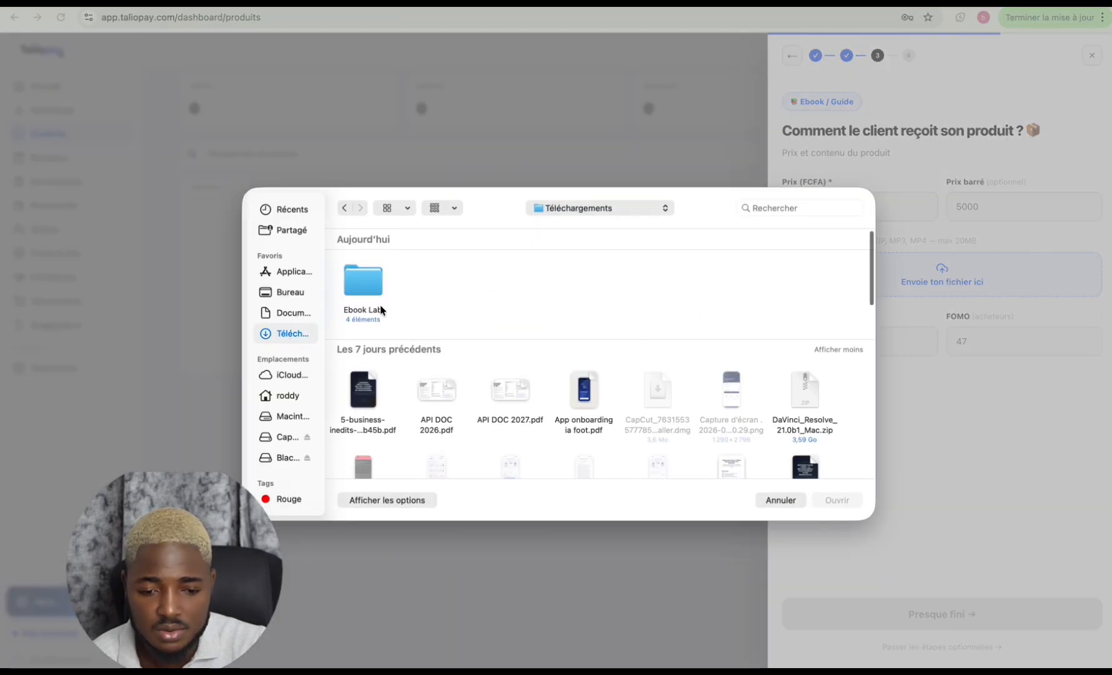
pyautogui.doubleClick(367, 293)
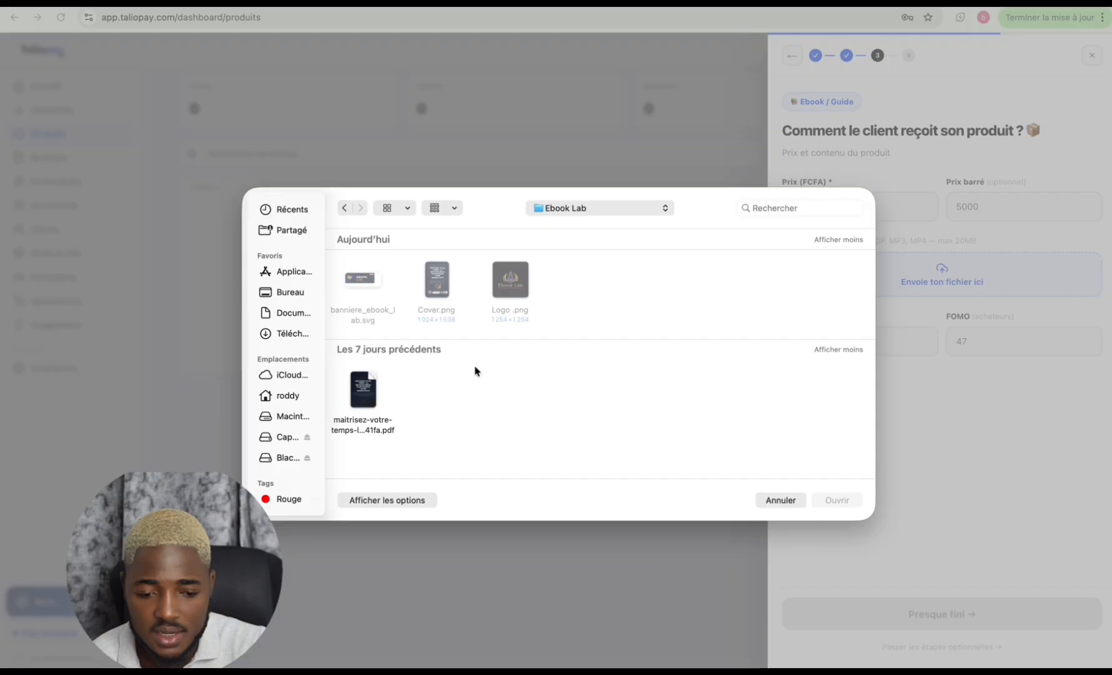
pyautogui.click(368, 399)
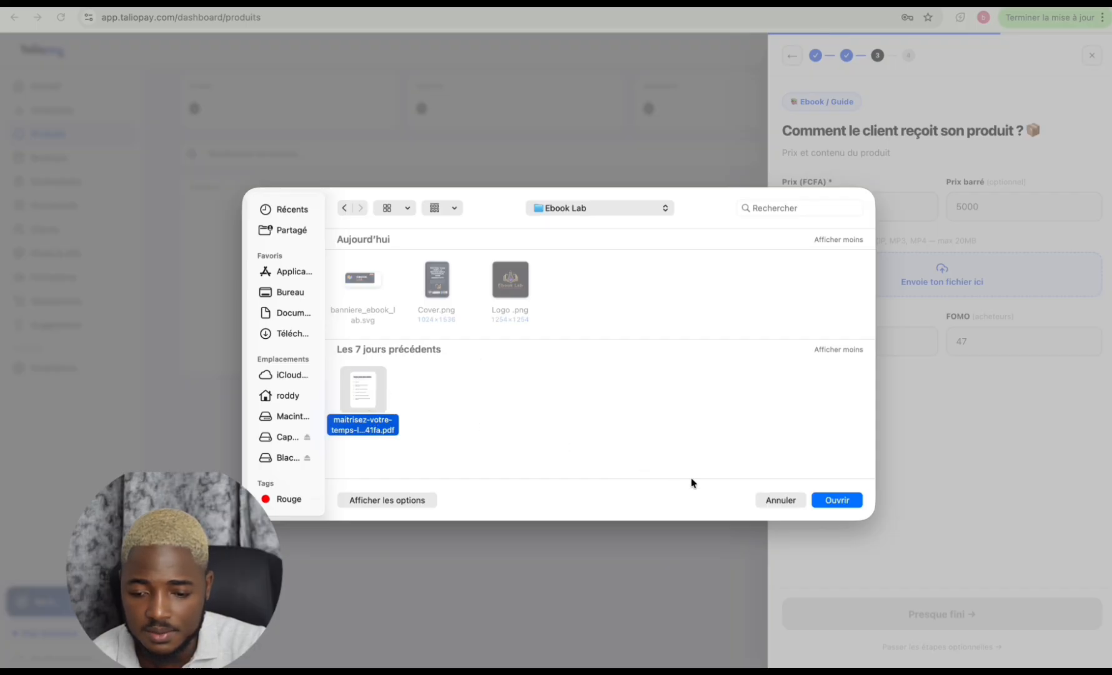
pyautogui.click(839, 502)
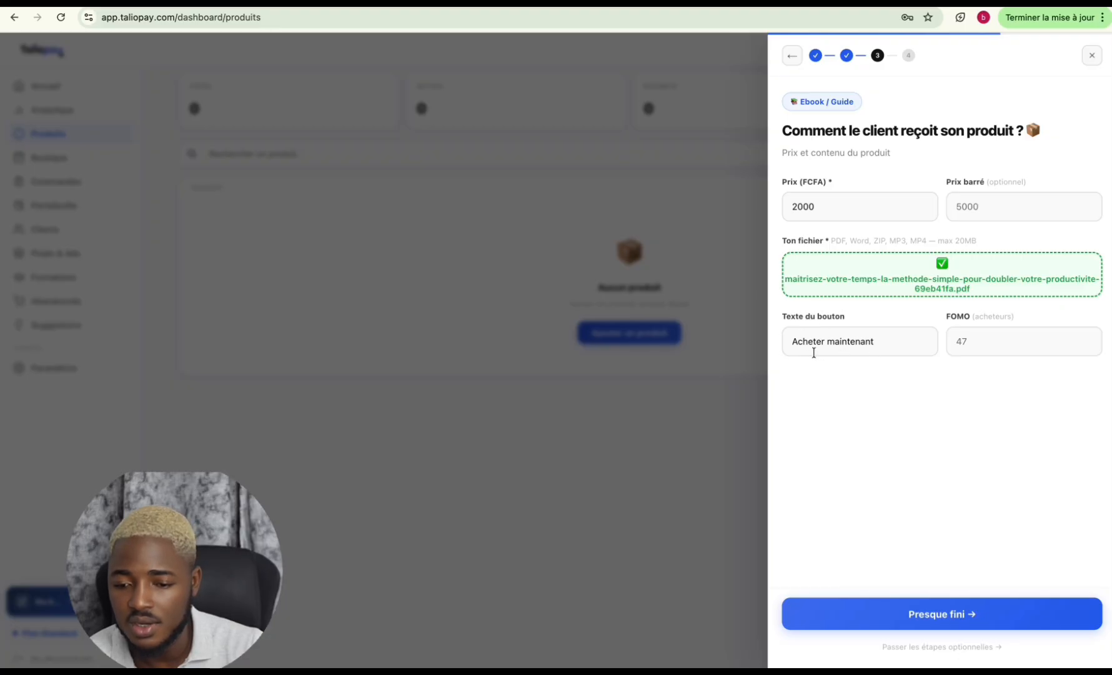
# - Keep the buy button text as 'Acheter maintenant'
pyautogui.click(880, 348)
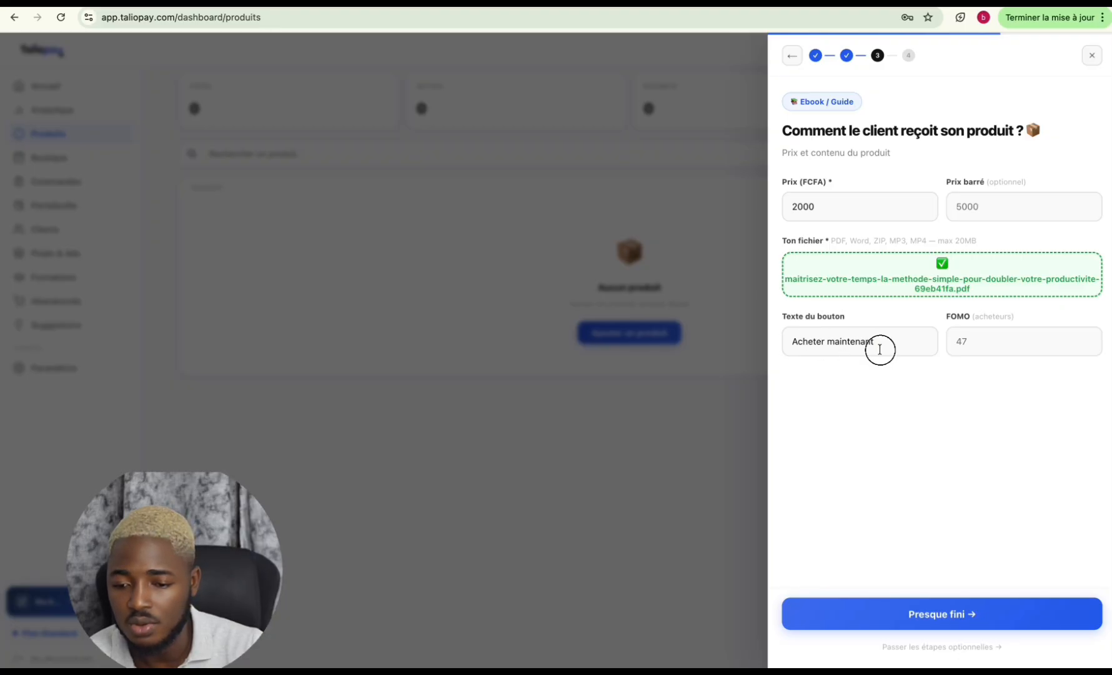
pyautogui.click(809, 346)
pyautogui.click(887, 393)
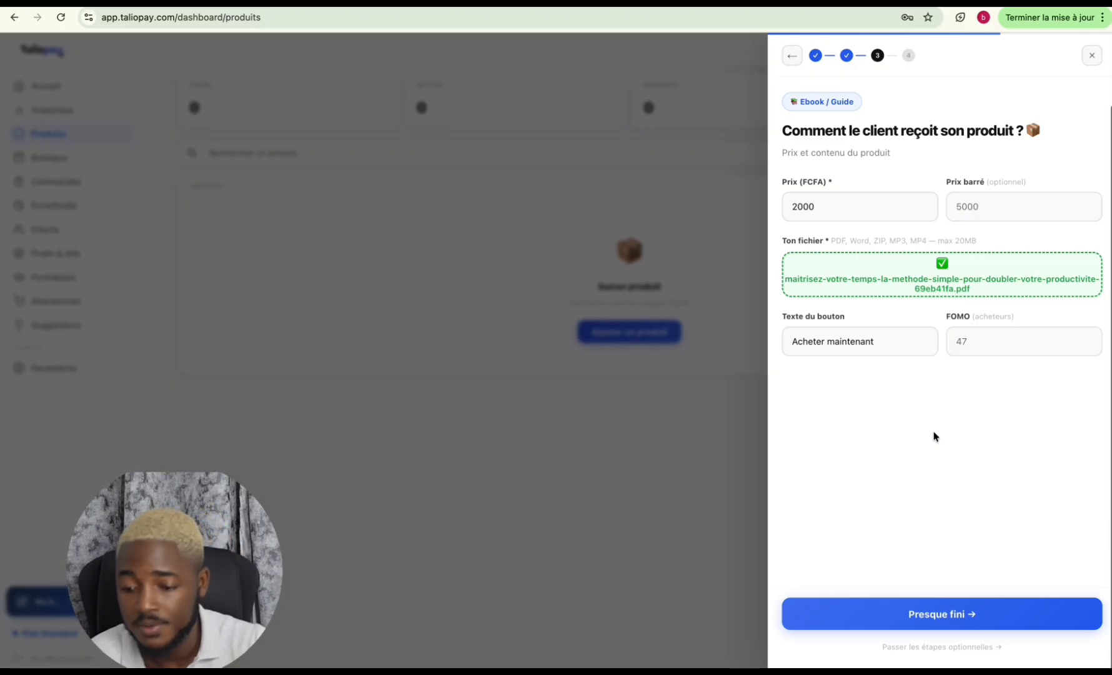
# - Advance to step 4 'Presque là !' and look over the optional promo banner and sections
pyautogui.click(946, 621)
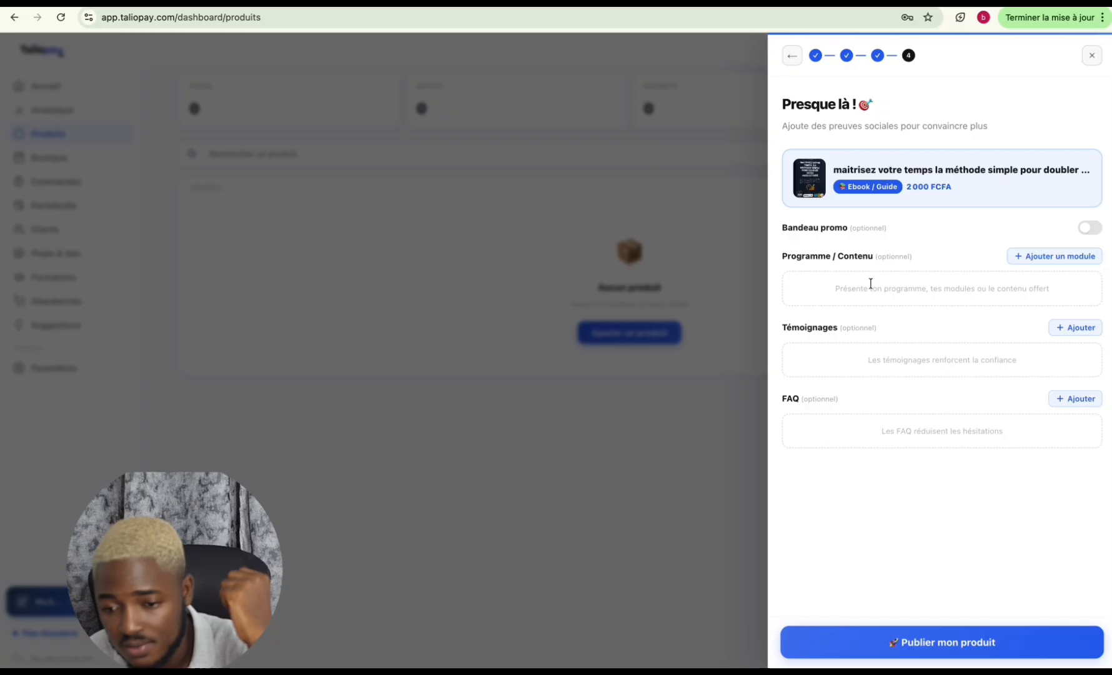
pyautogui.moveTo(786, 229); pyautogui.dragTo(848, 240)
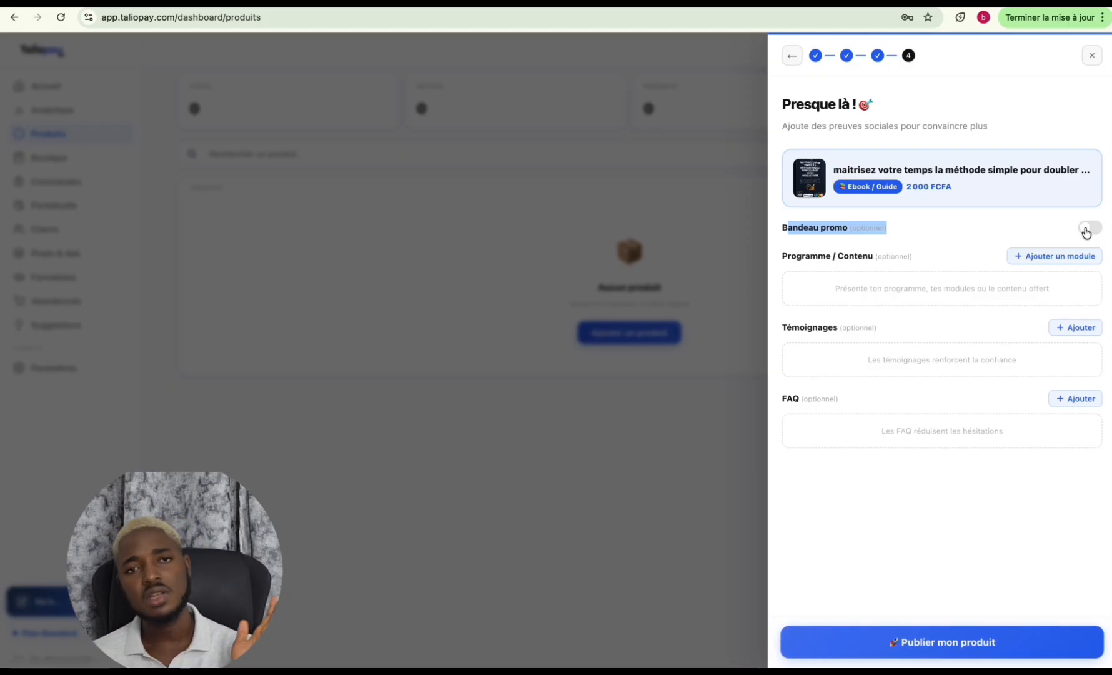
pyautogui.click(918, 256)
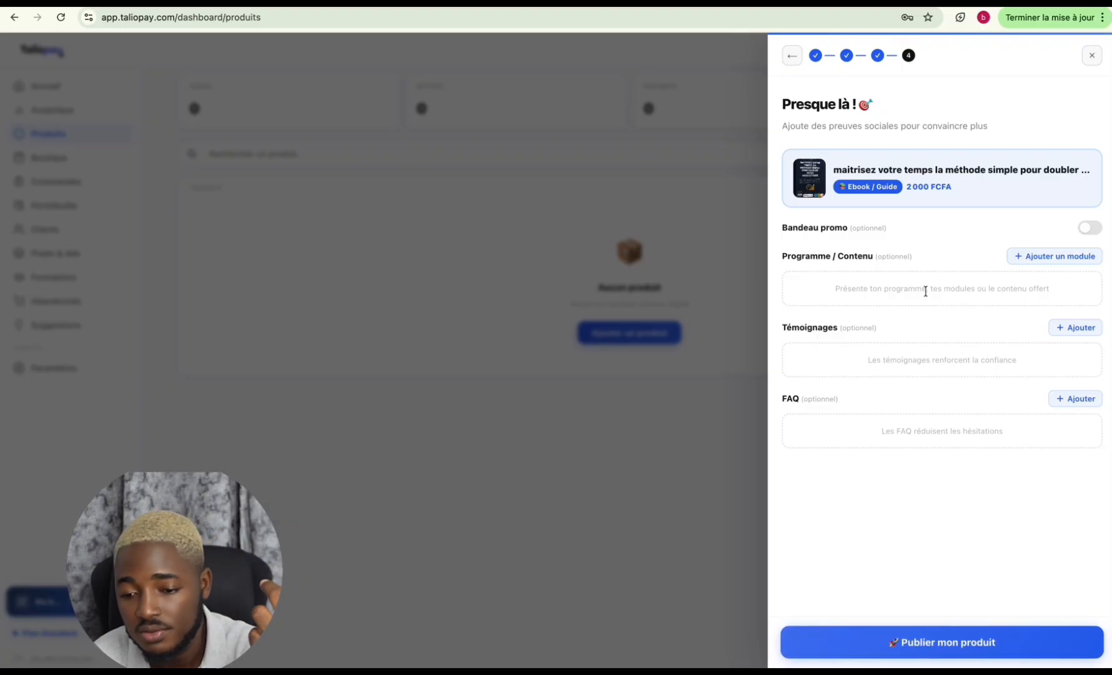
pyautogui.click(950, 379)
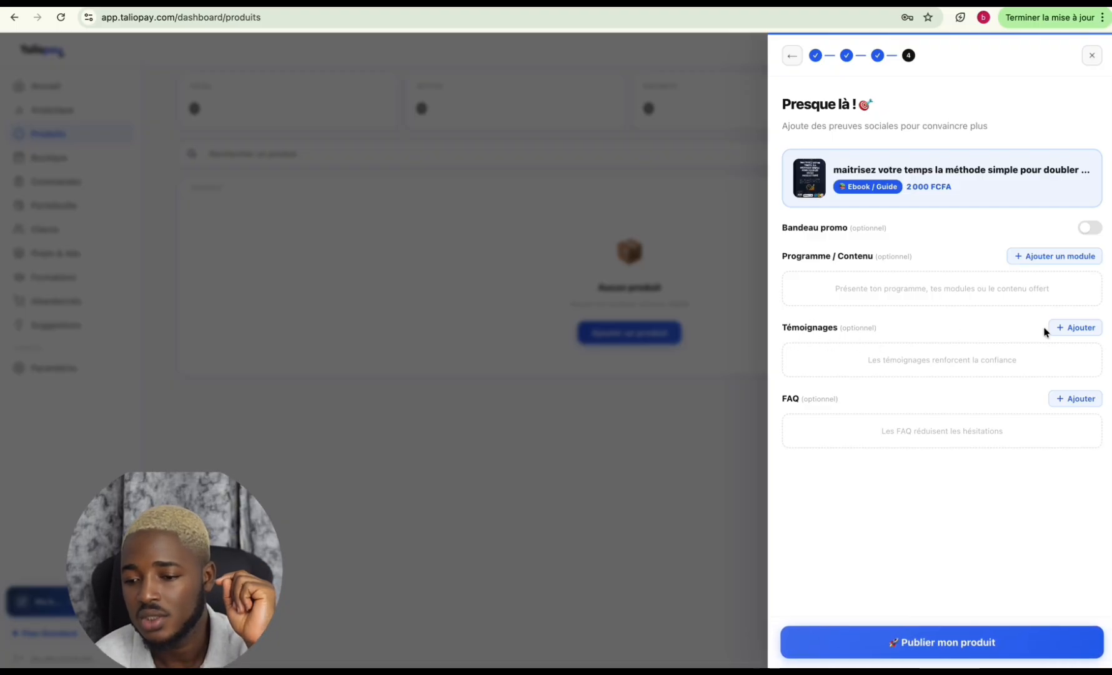
# - Add a testimonial entry and enter the reviewer's full name
pyautogui.click(1083, 333)
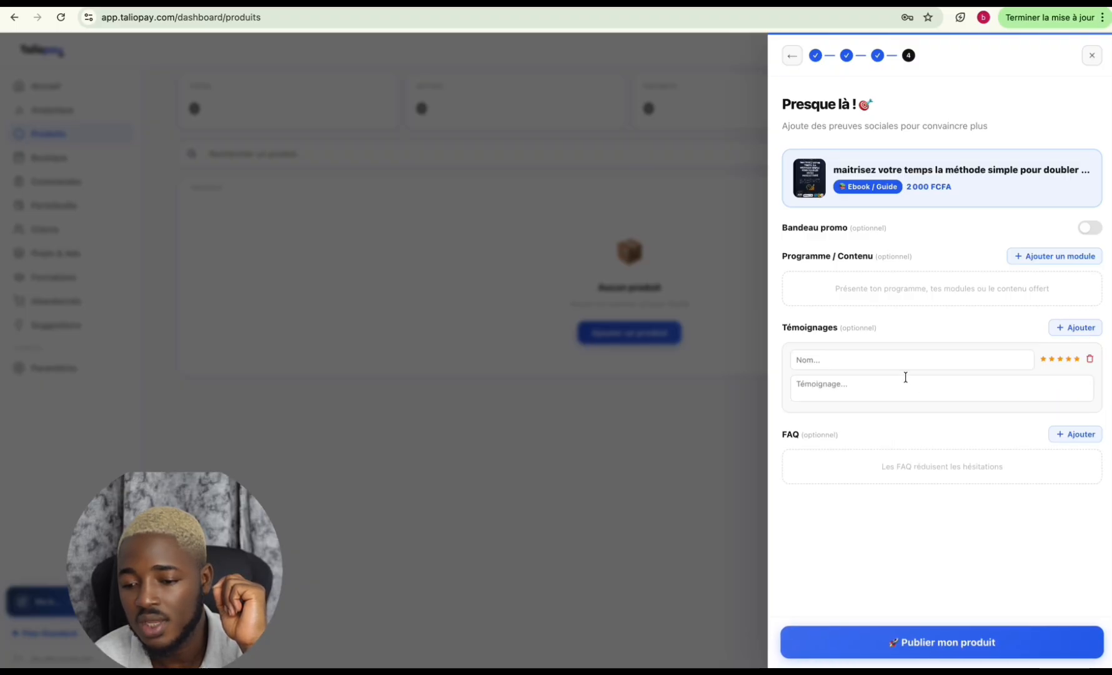
pyautogui.click(903, 366)
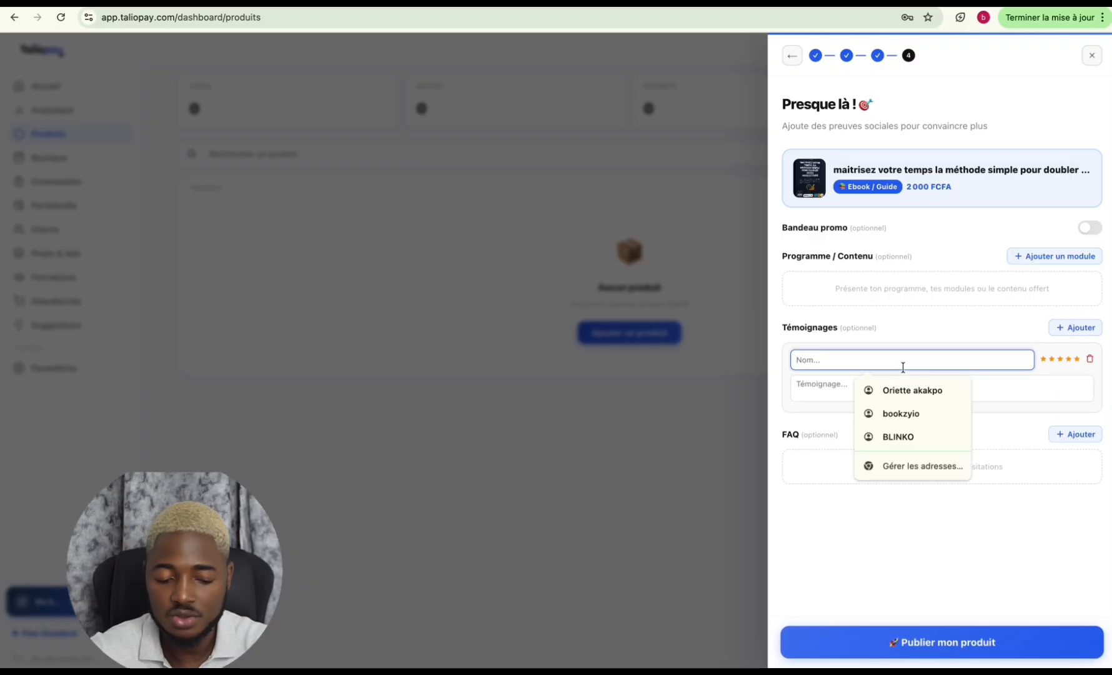
pyautogui.write('ko')
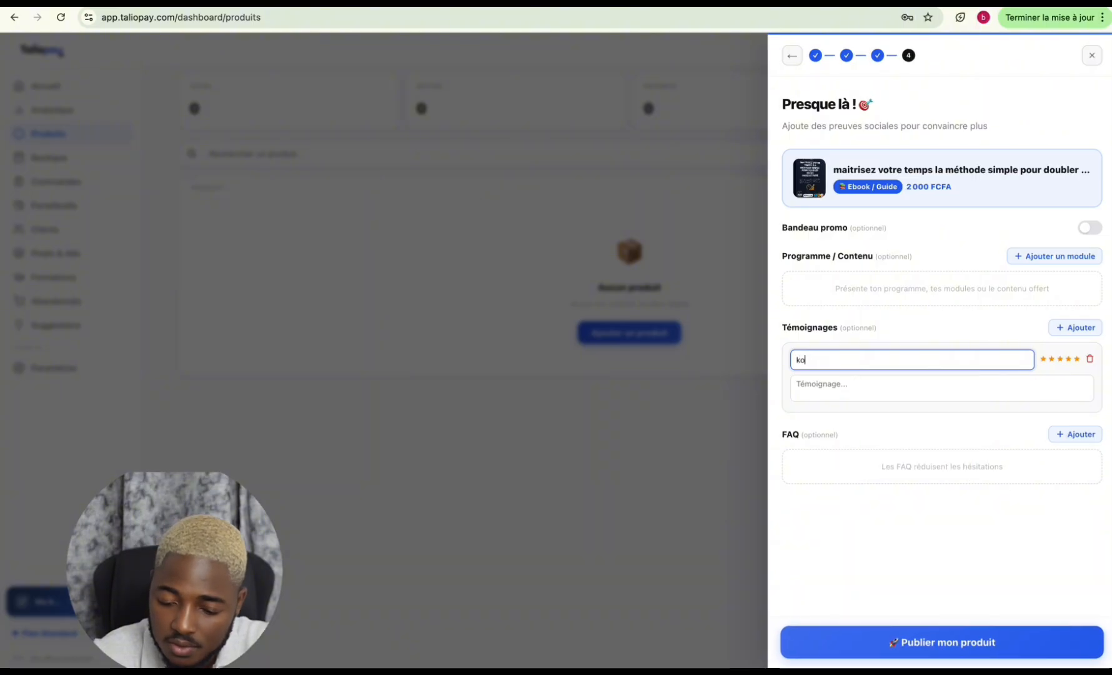
pyautogui.press('BackSpace')
pyautogui.press('BackSpace')
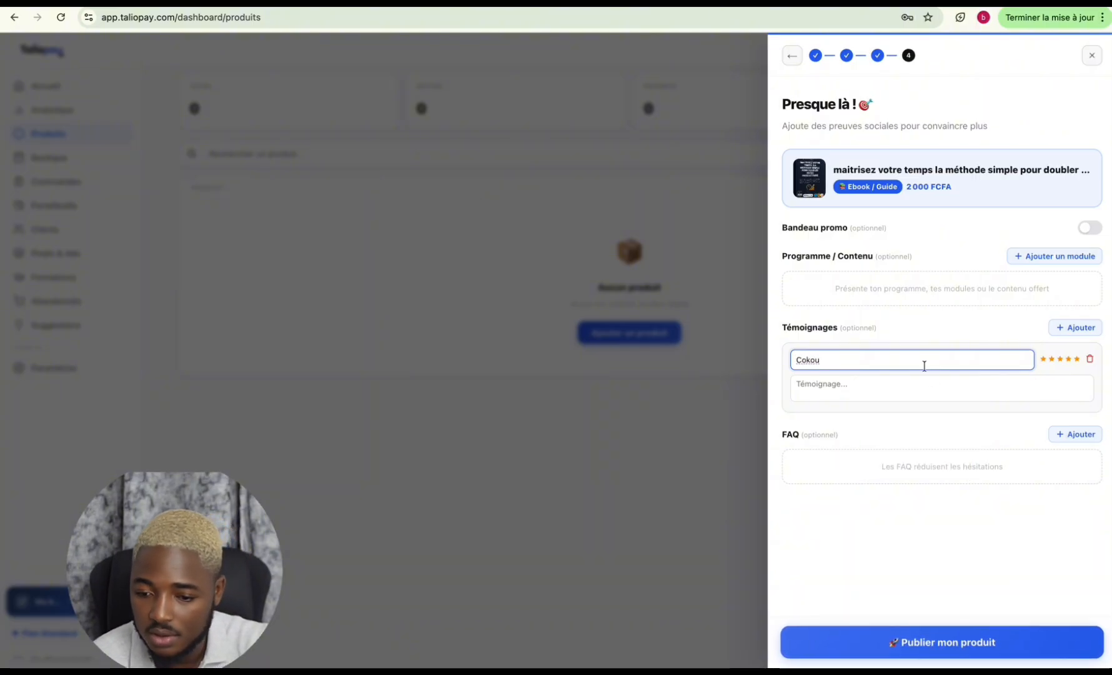
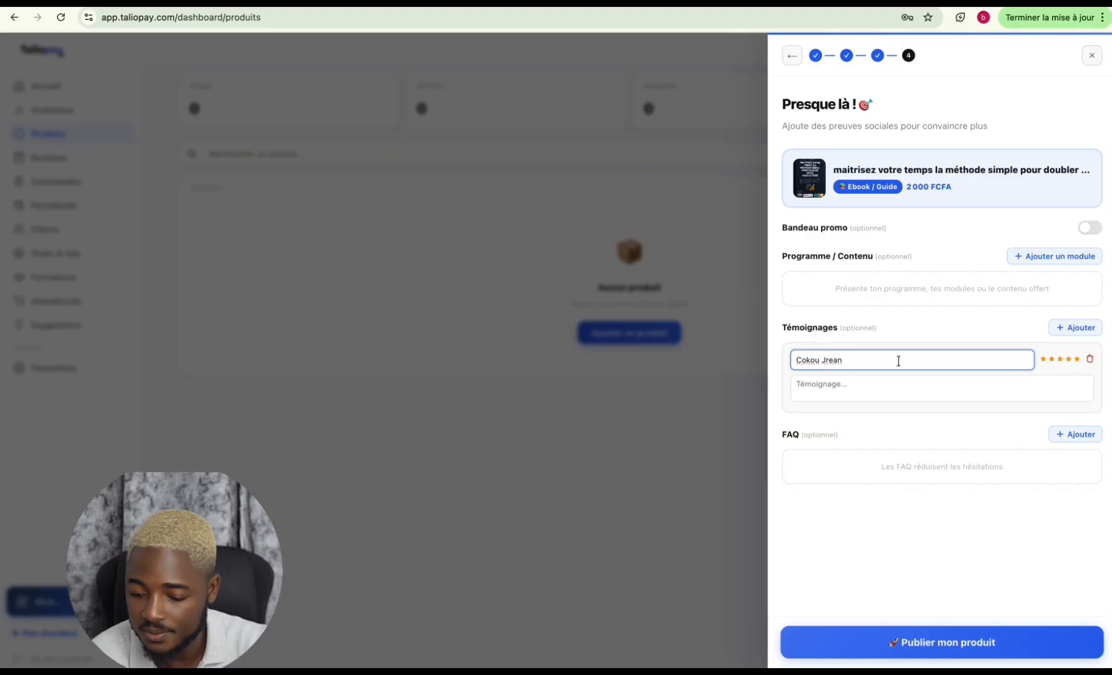
# - Enter the testimonial text 'J'ai lun cet ebook, très pertinent, je vous le recommande vivement'
pyautogui.click(873, 395)
pyautogui.press('capslock')
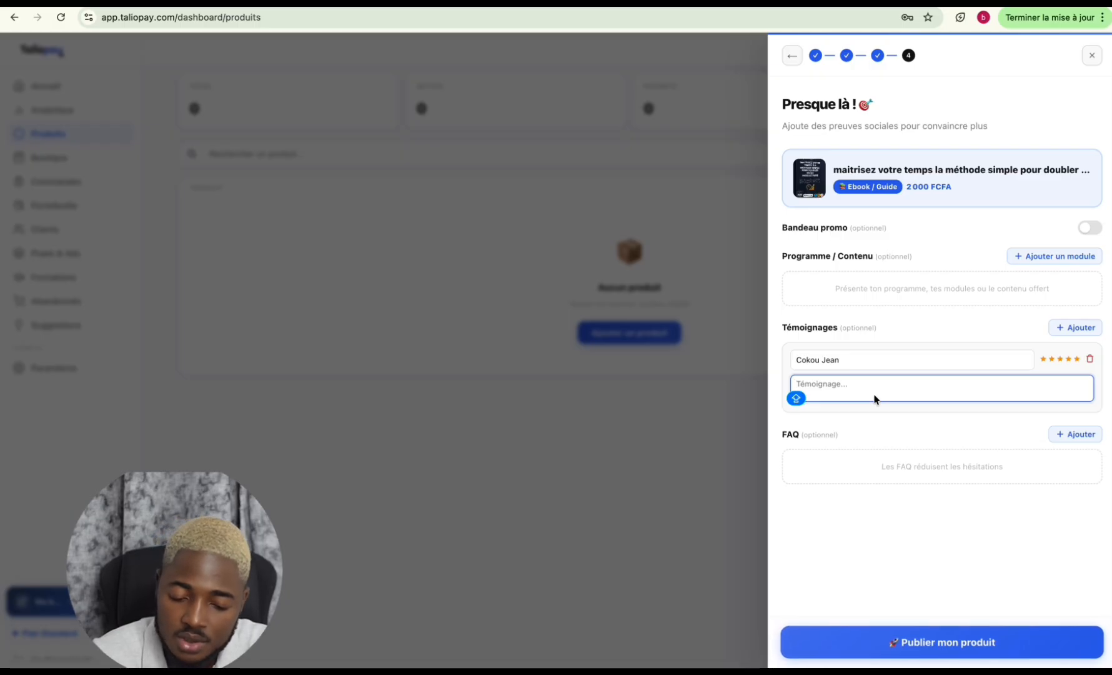
pyautogui.write("J'ai l")
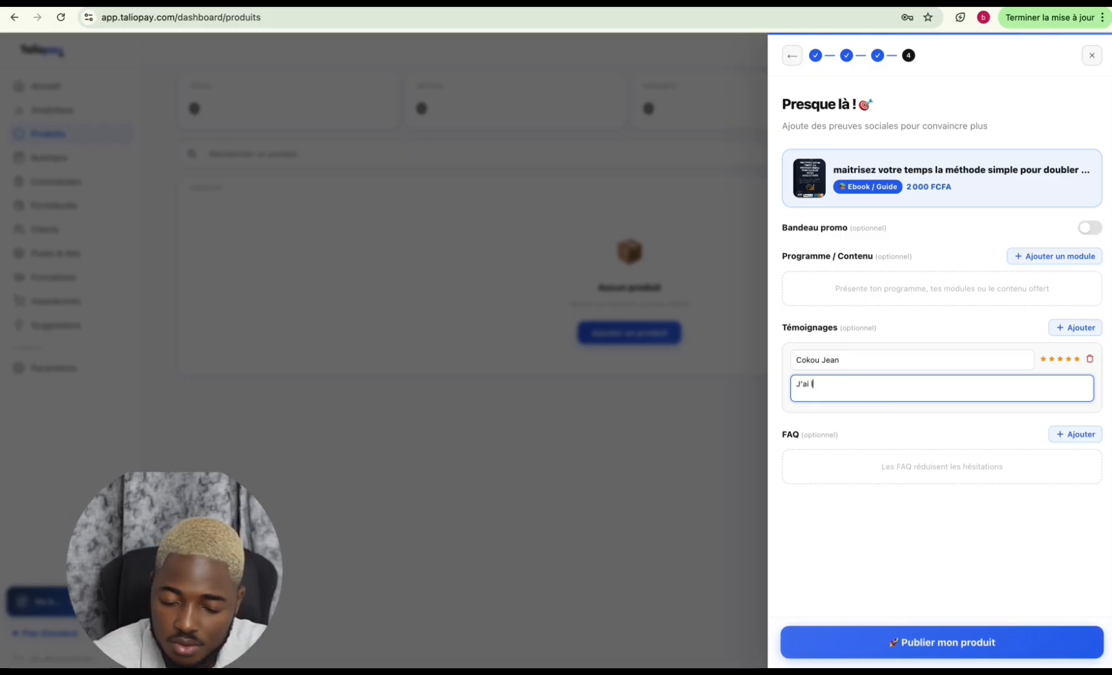
pyautogui.write('un cet ')
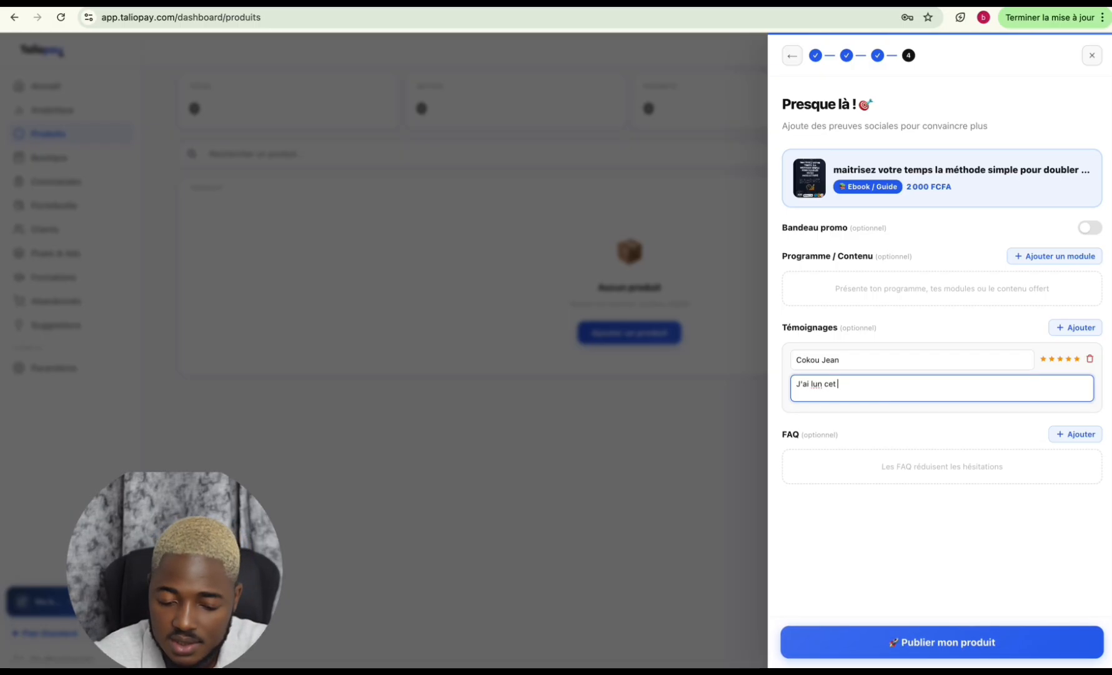
pyautogui.write('ebook,  ')
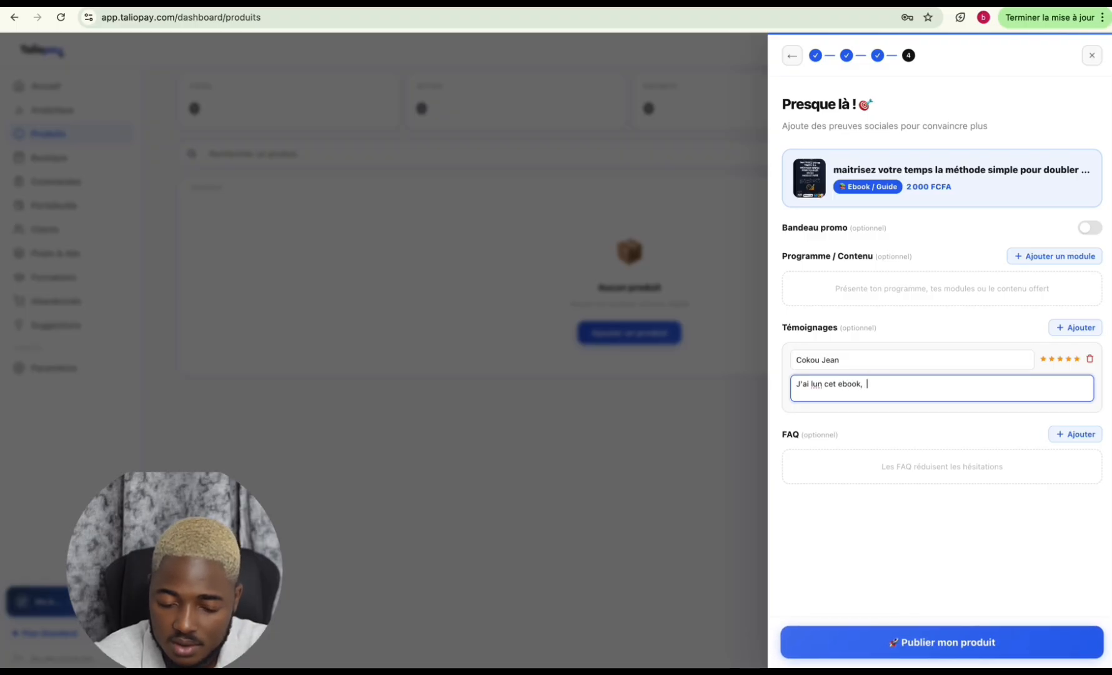
pyautogui.write('très')
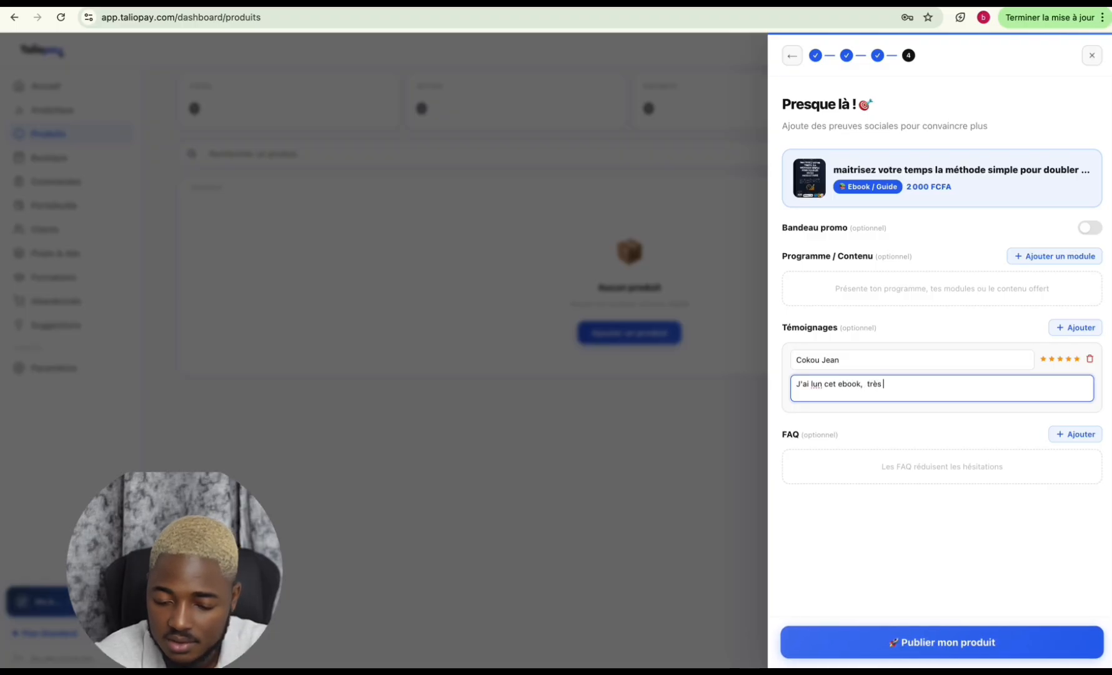
pyautogui.write(' pertinent')
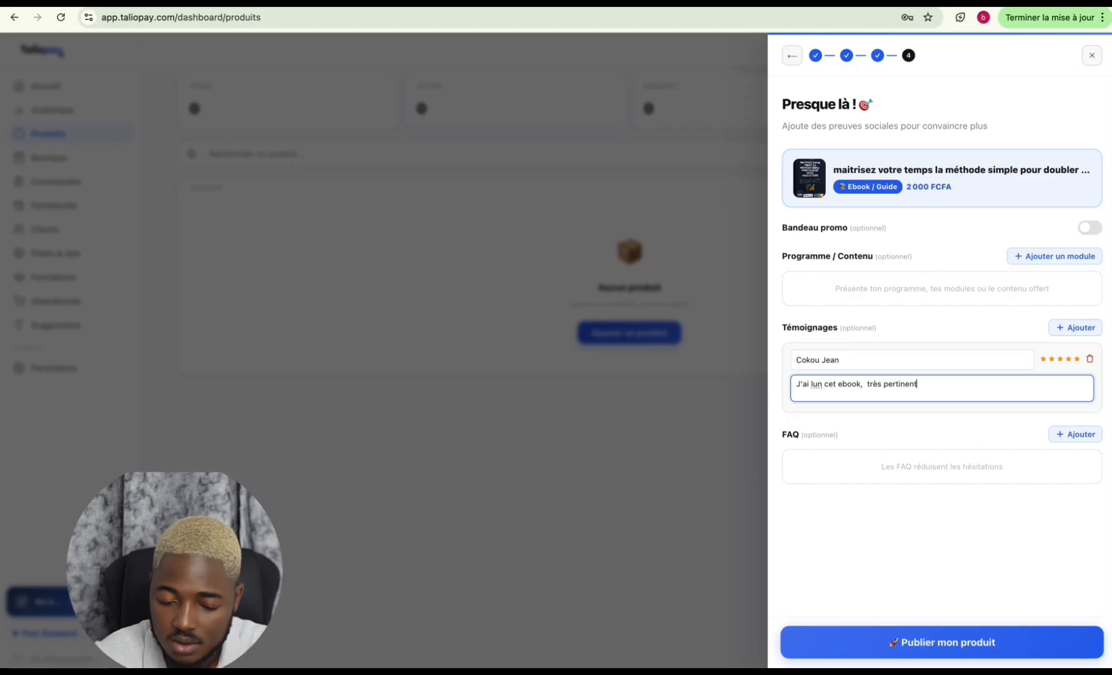
pyautogui.write(' , je vo')
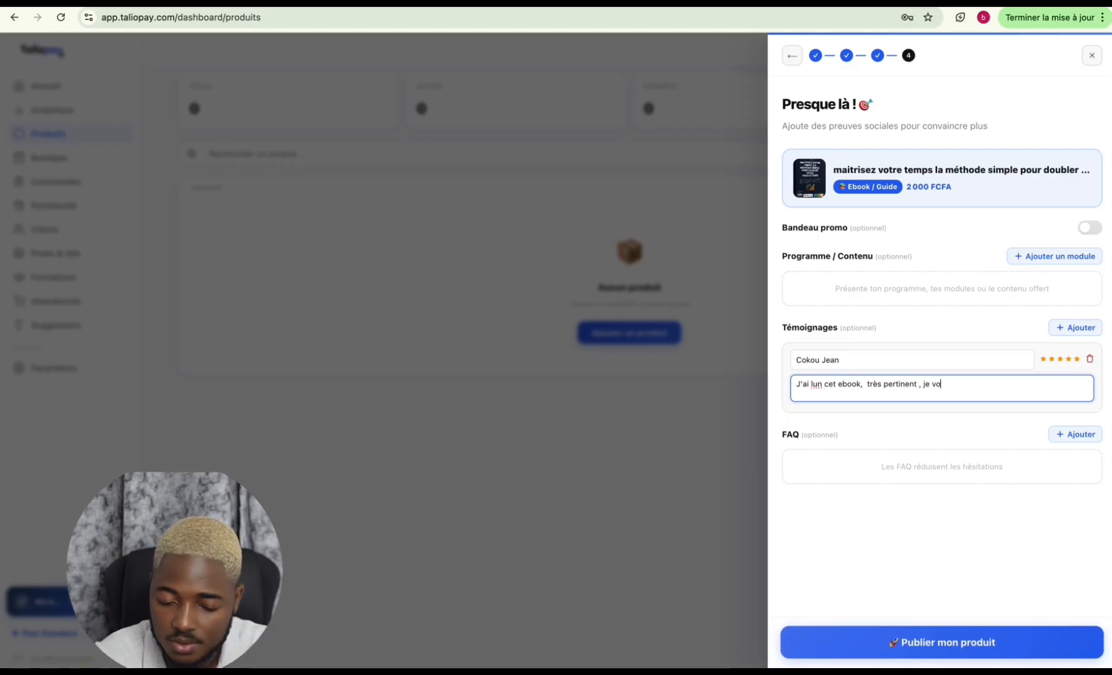
pyautogui.write('us le reco')
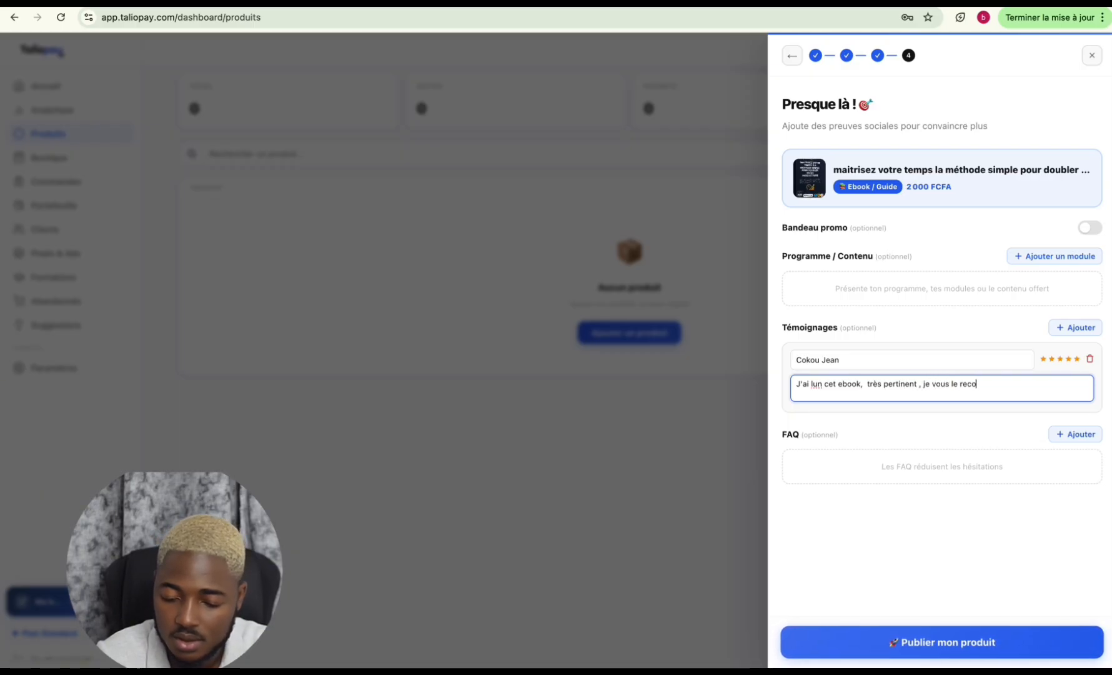
pyautogui.write('mmande viv')
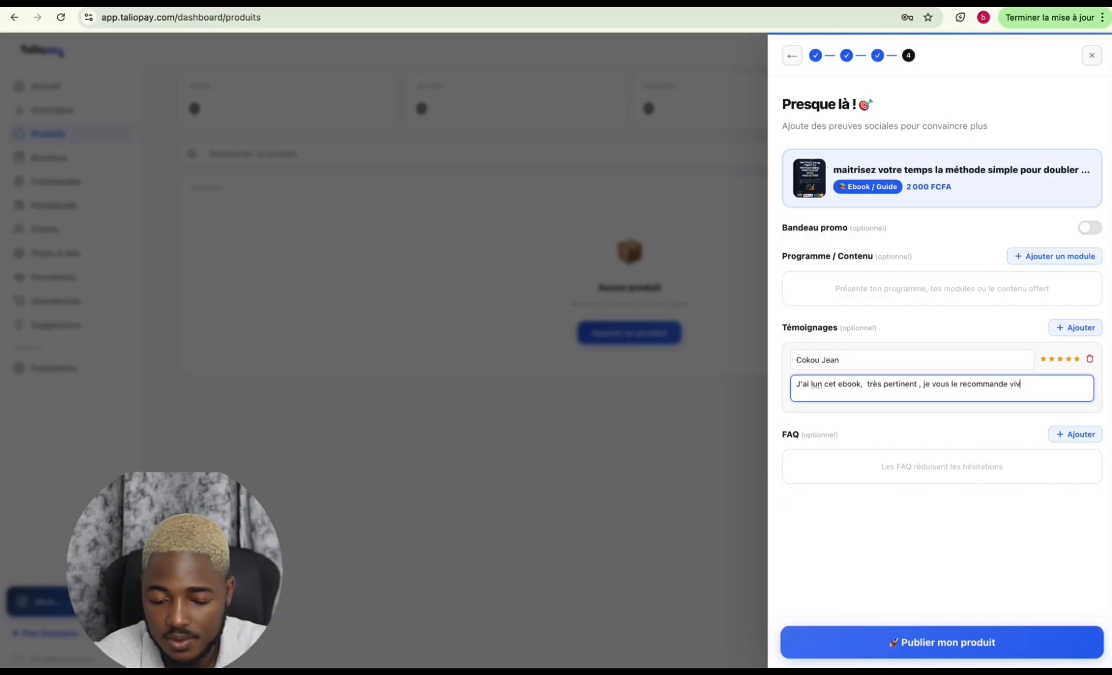
pyautogui.write('ement')
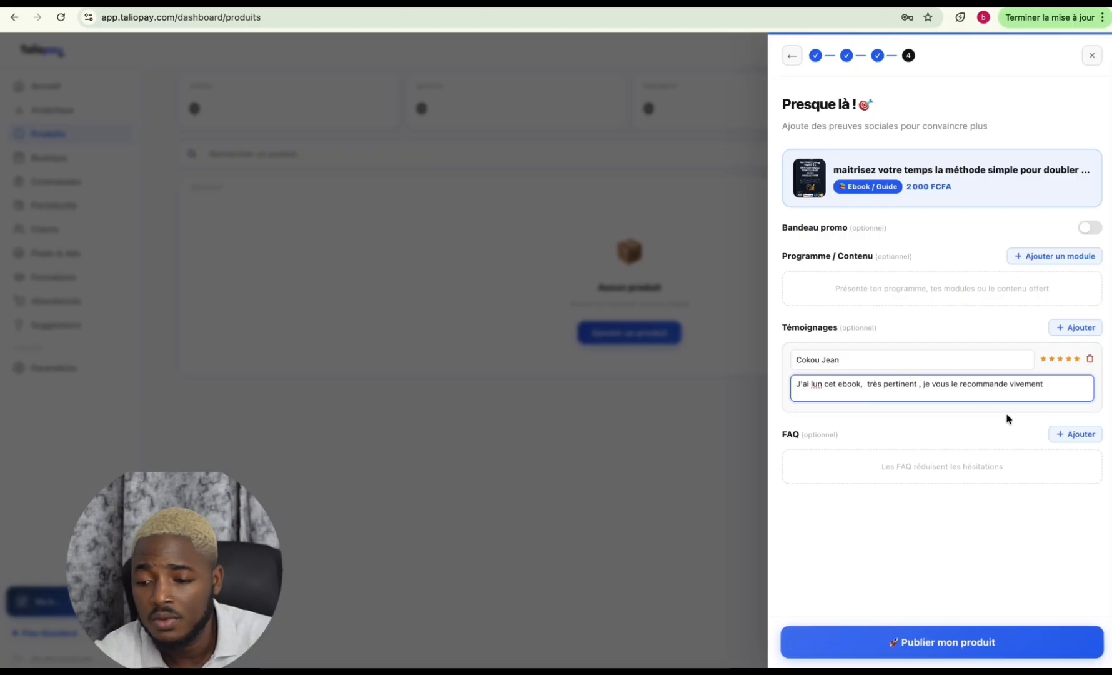
# - Add two more testimonial entries and fill in the second testimonial's author name
pyautogui.click(1087, 328)
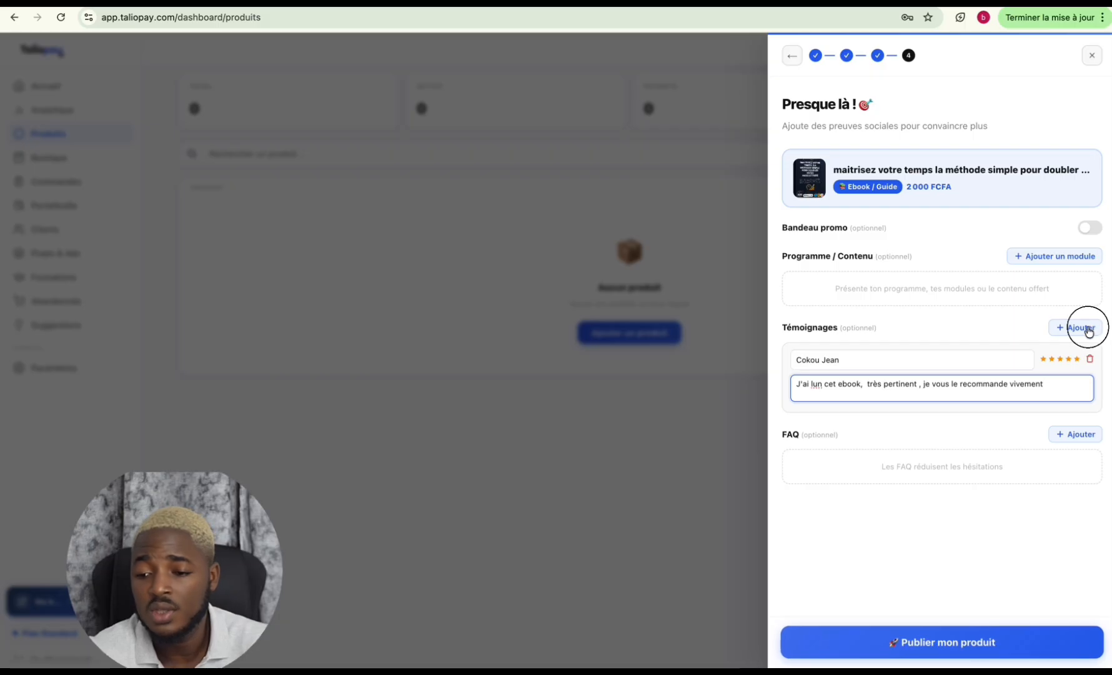
pyautogui.click(1088, 331)
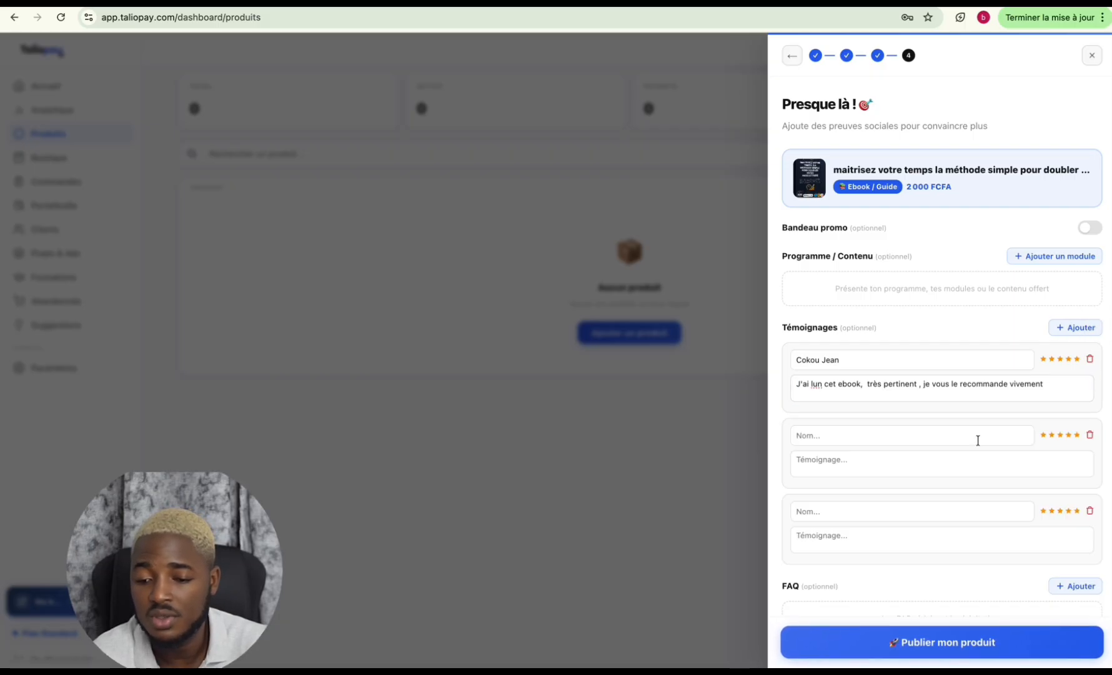
pyautogui.scroll(-1, 975, 439)
pyautogui.click(821, 400)
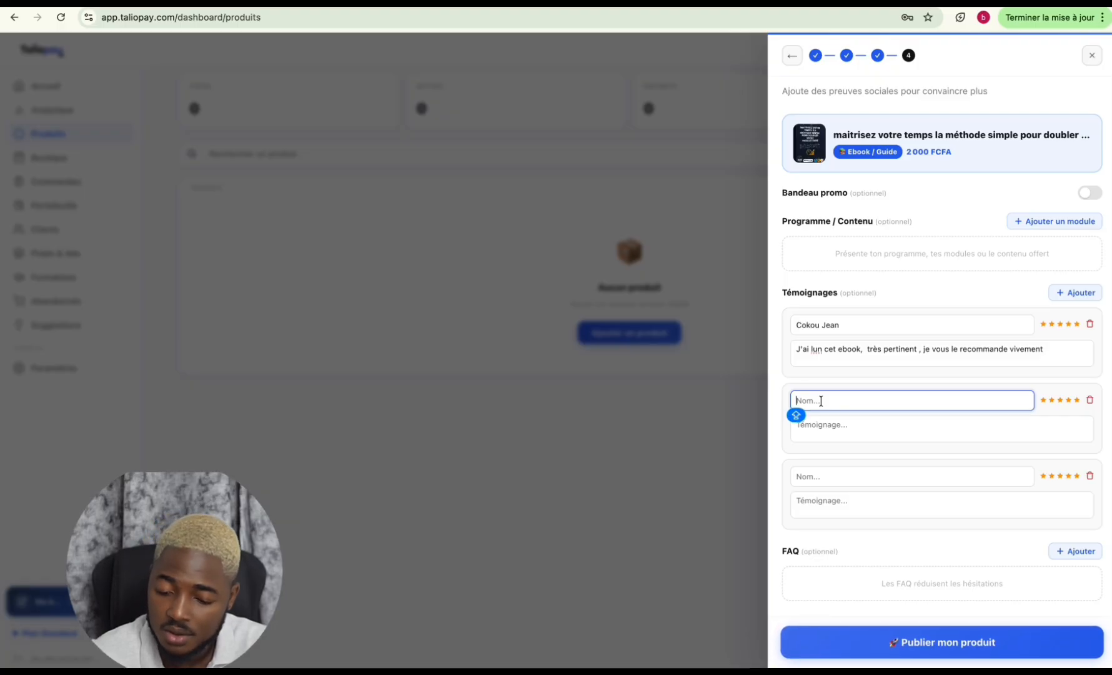
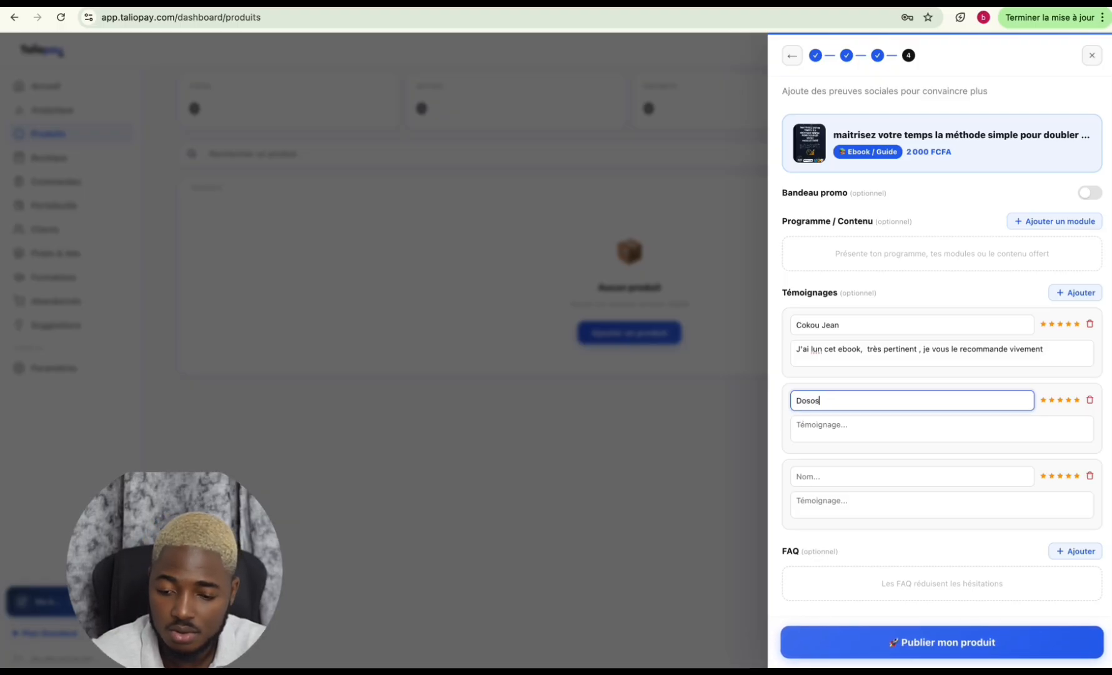
pyautogui.press('BackSpace')
pyautogui.press('BackSpace')
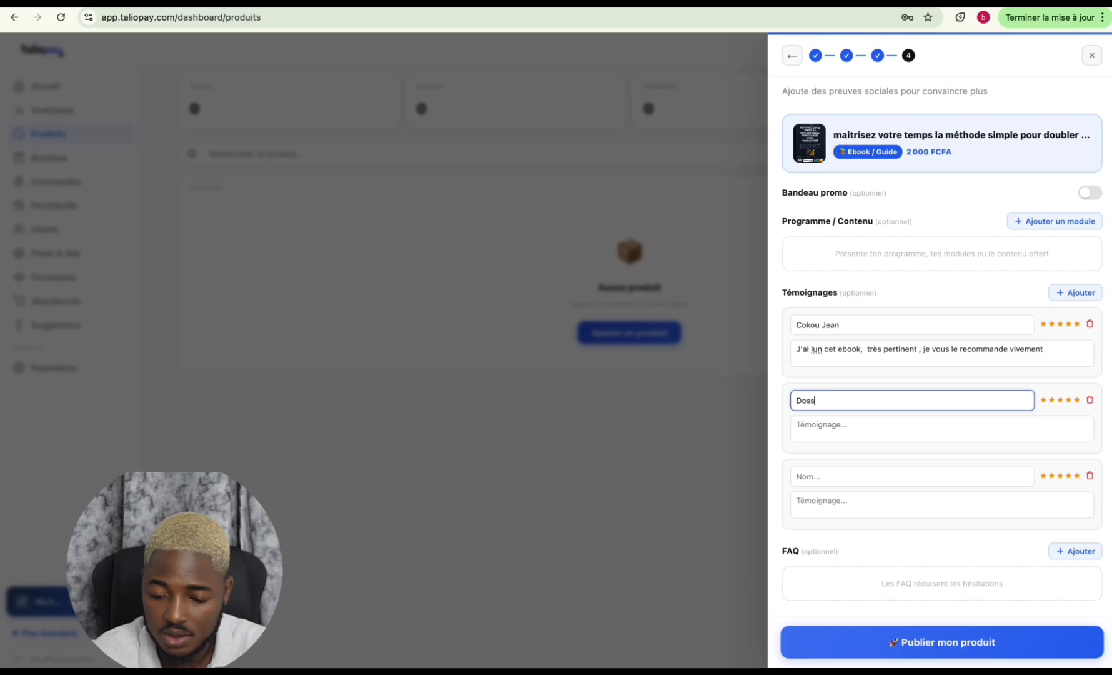
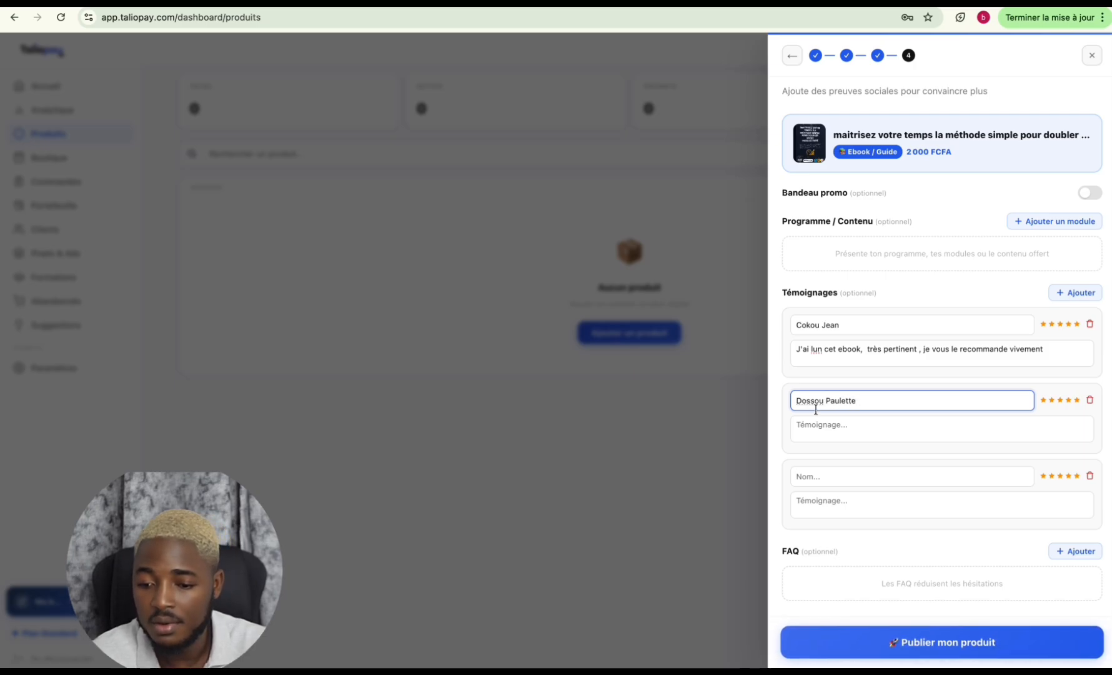
# - Write the second testimonial ending 'je n'ai pas été déçu' and delete the empty third card
pyautogui.click(808, 425)
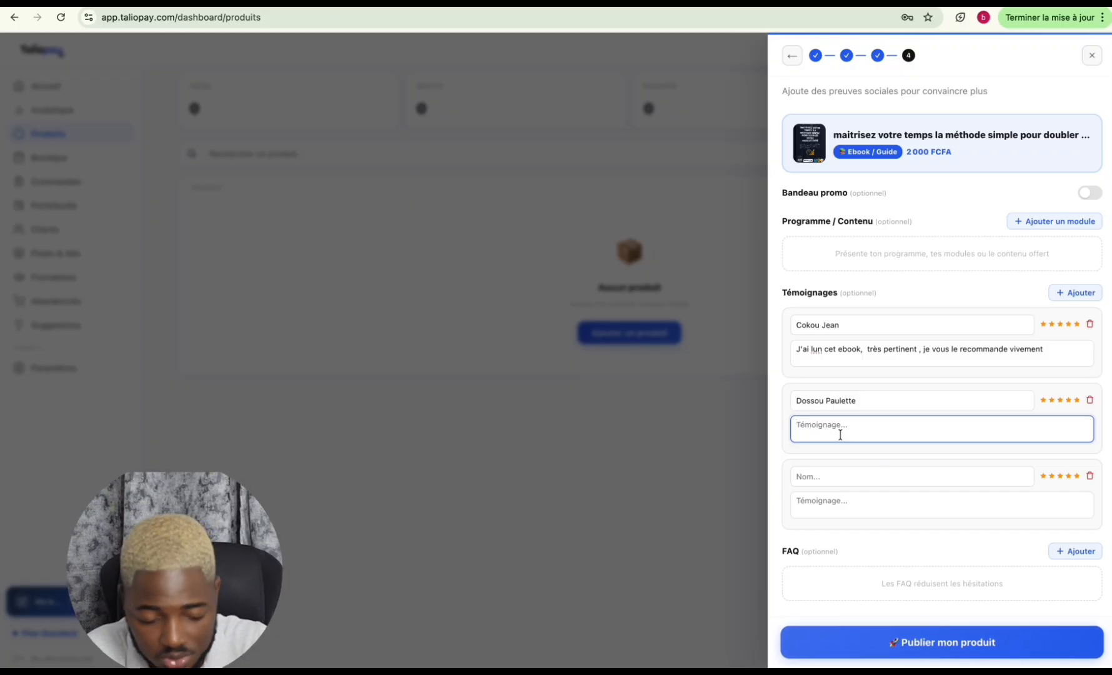
pyautogui.press('capslock')
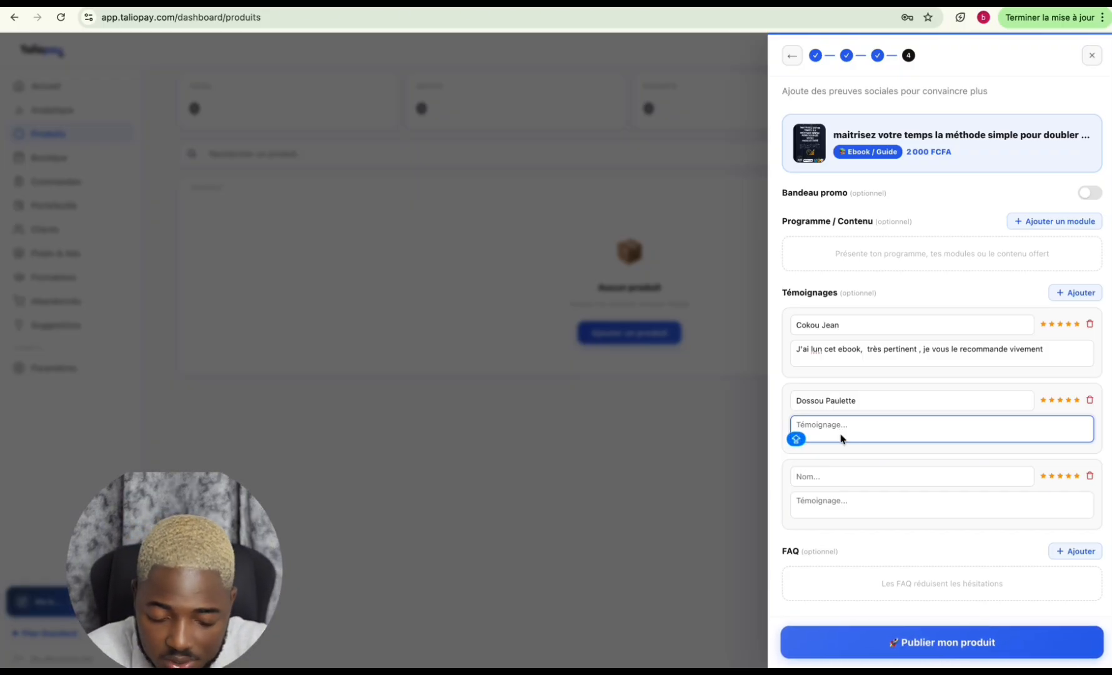
pyautogui.write('J')
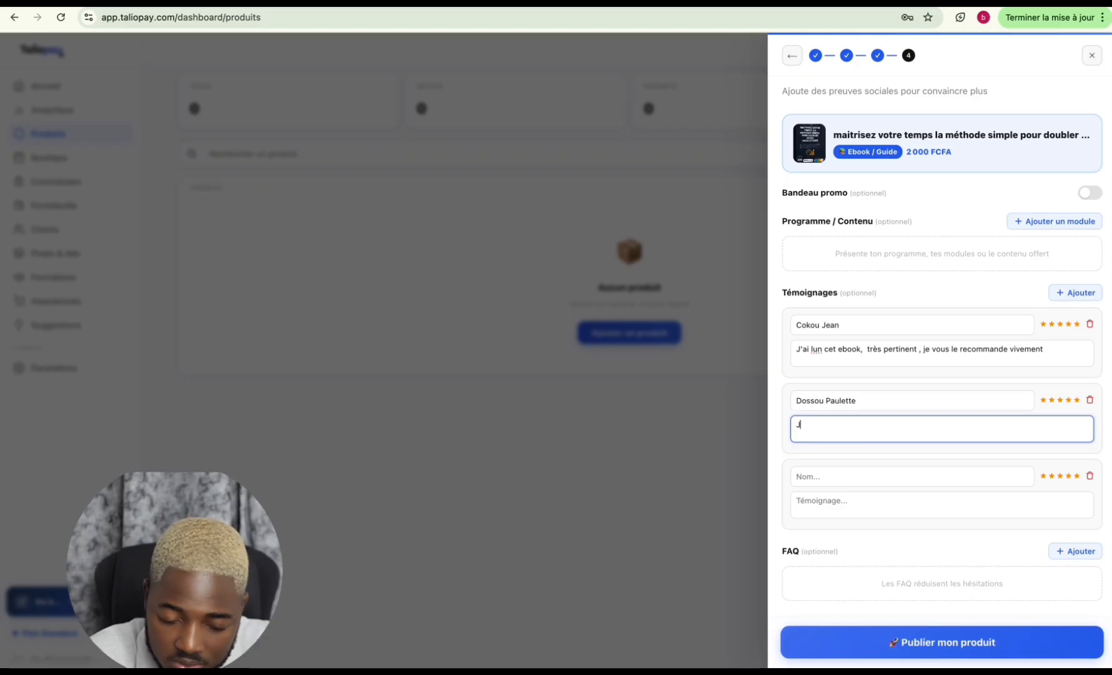
pyautogui.write("'ai long")
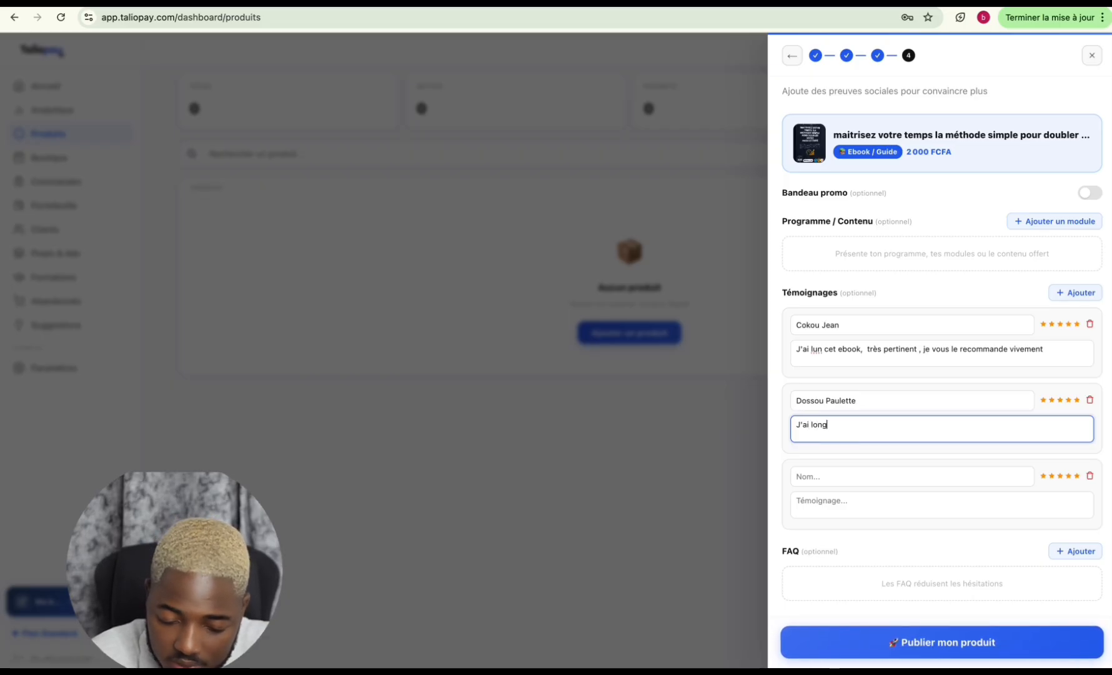
pyautogui.write('temps cher')
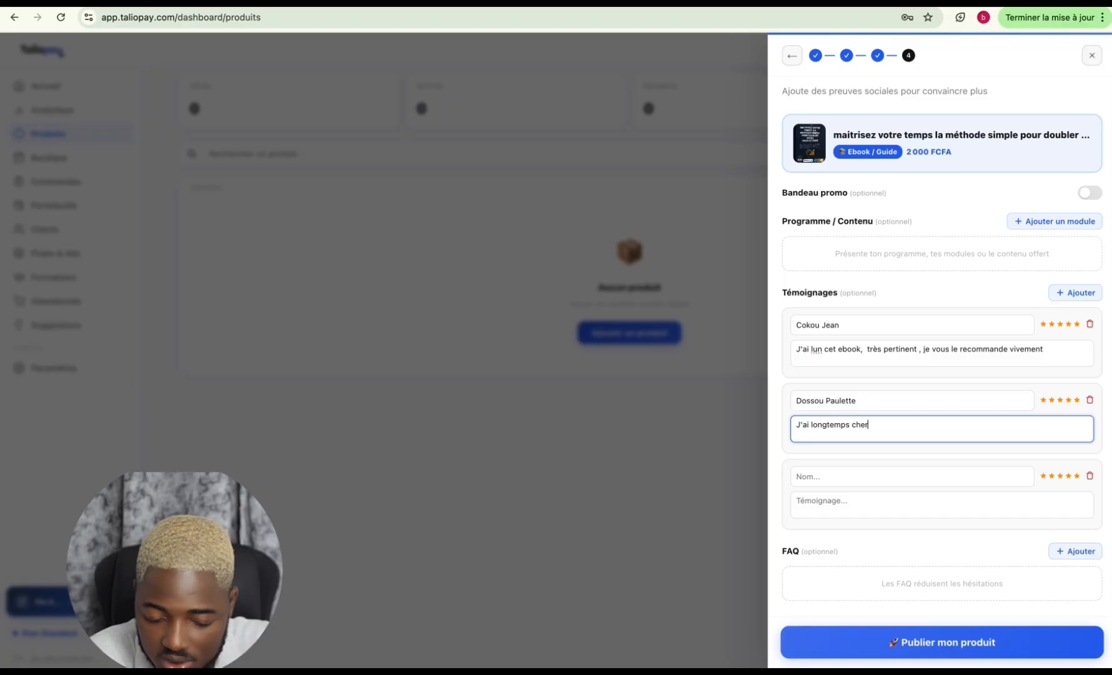
pyautogui.write('cher un eb')
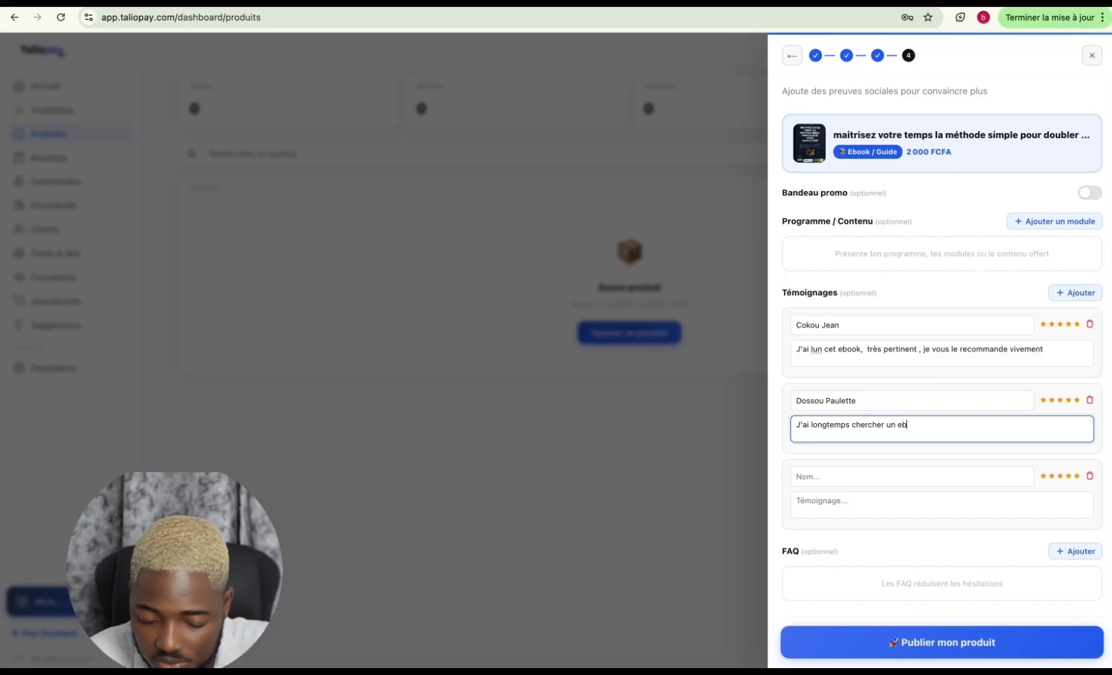
pyautogui.write('book q')
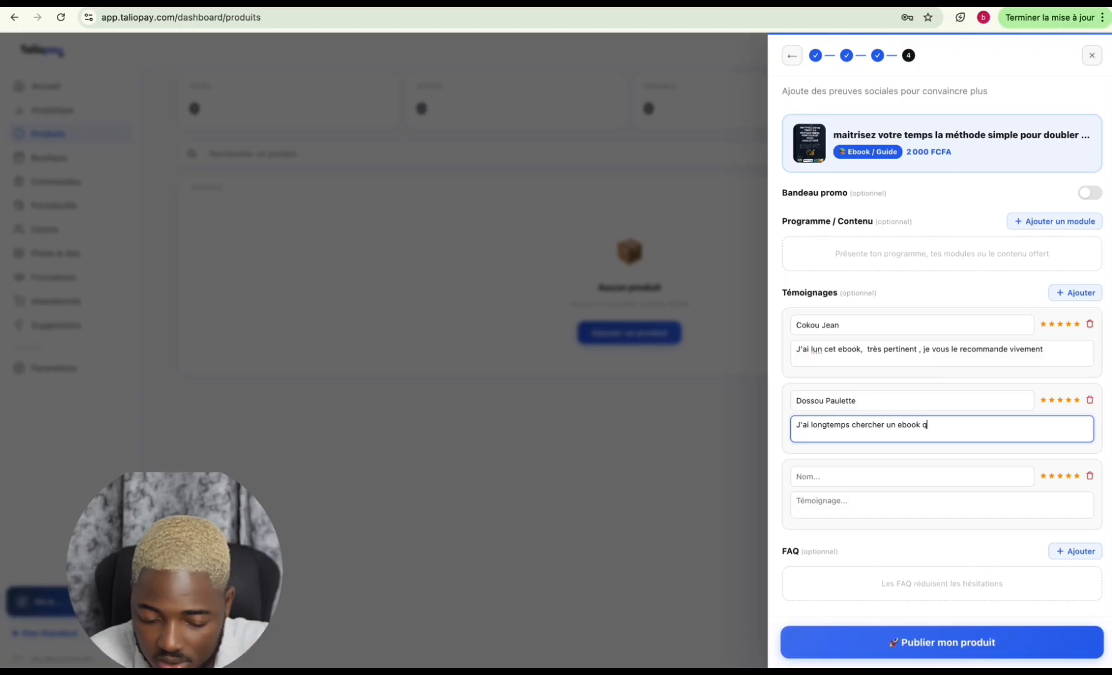
pyautogui.write('ui parle')
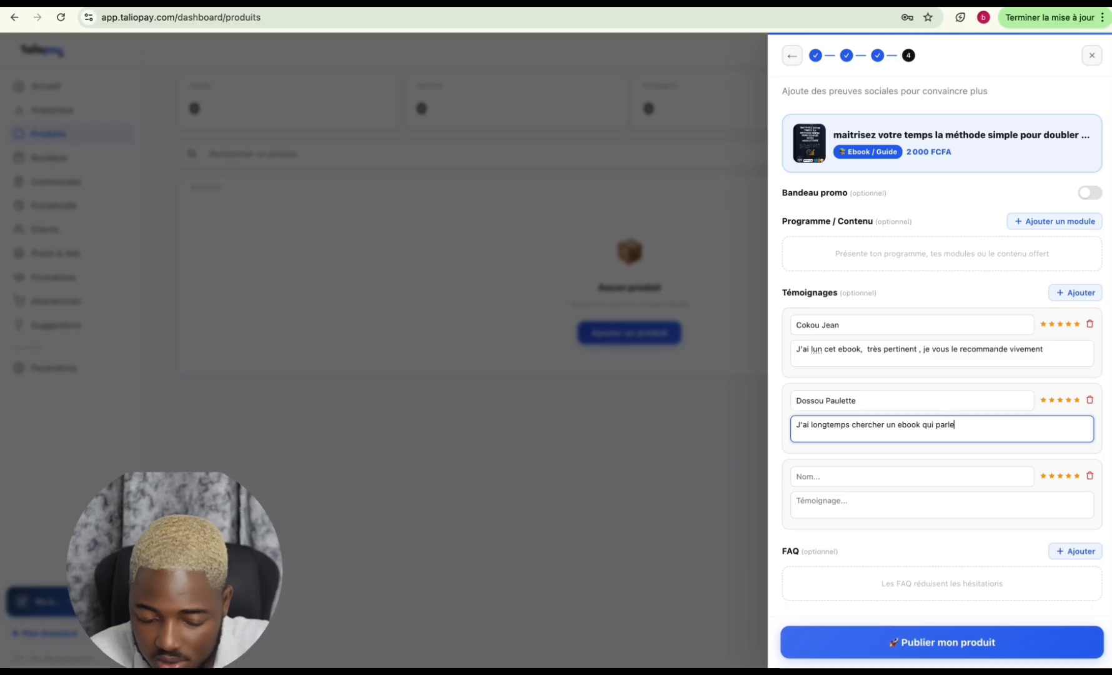
pyautogui.write(' de ce su')
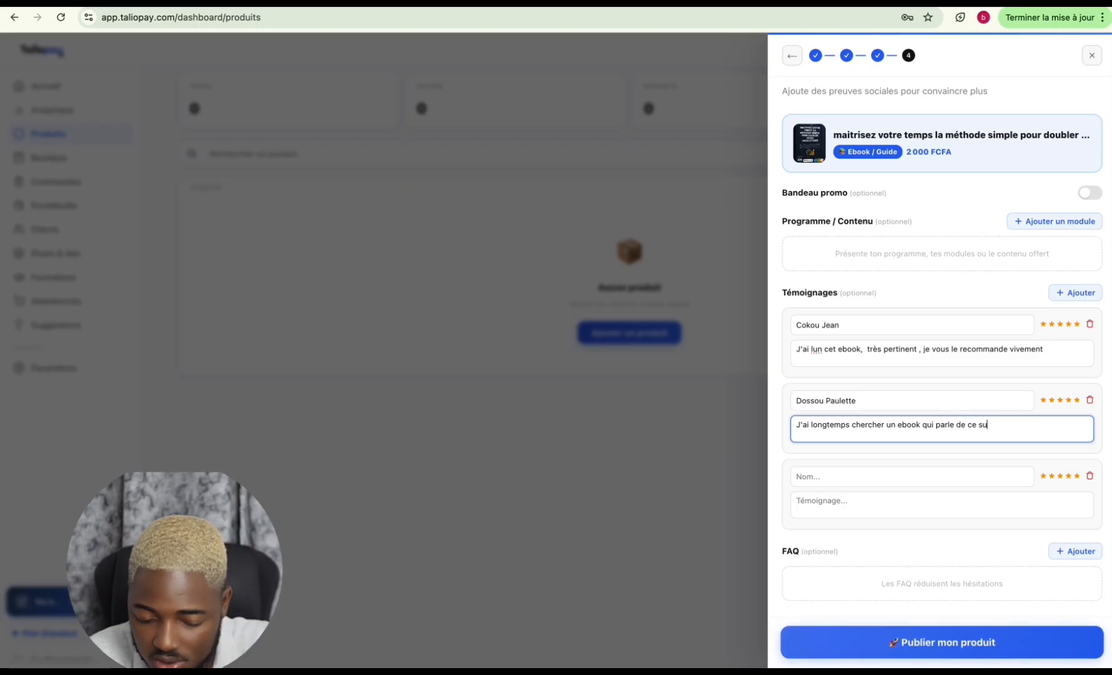
pyautogui.write('jet , et')
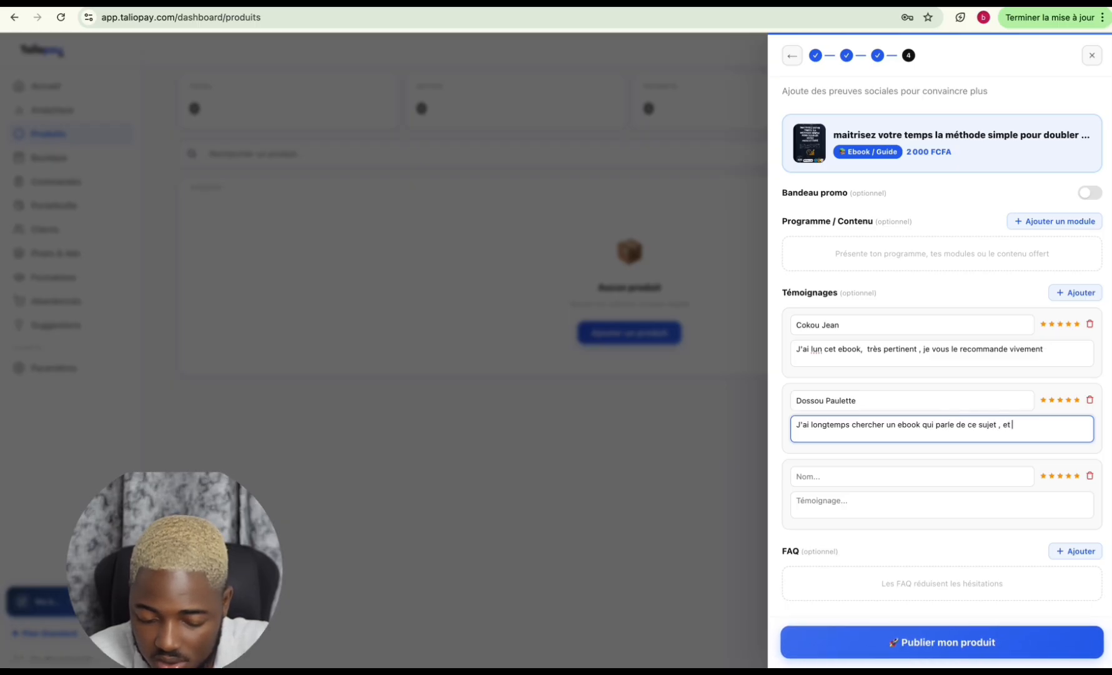
pyautogui.write(" j'avoue")
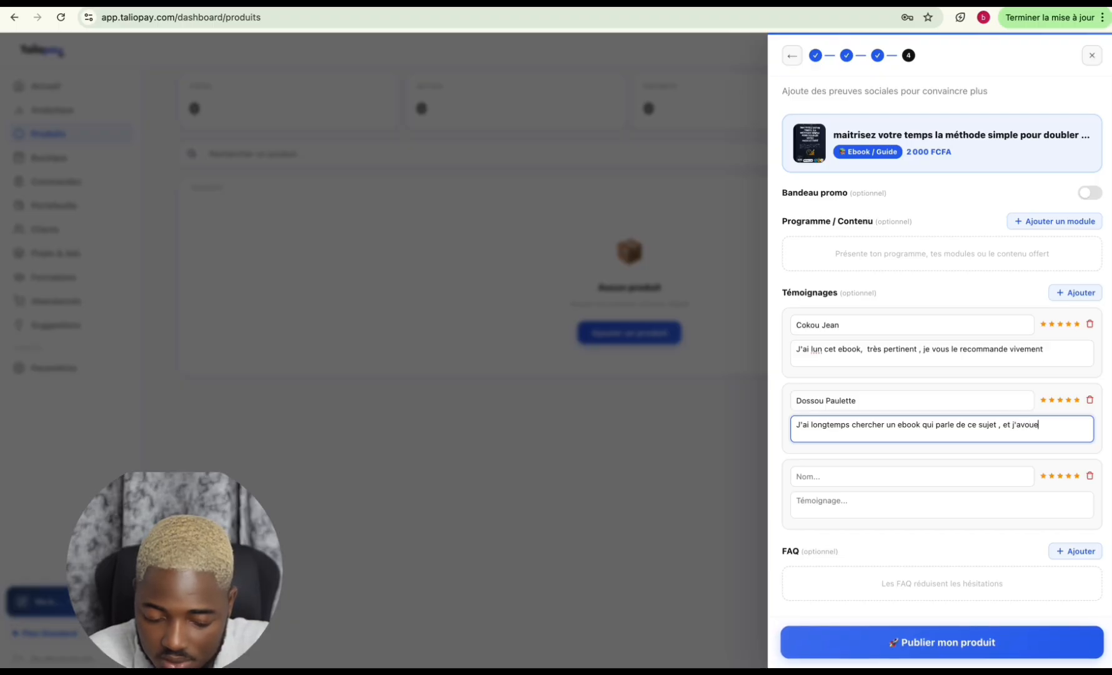
pyautogui.write(' que je n')
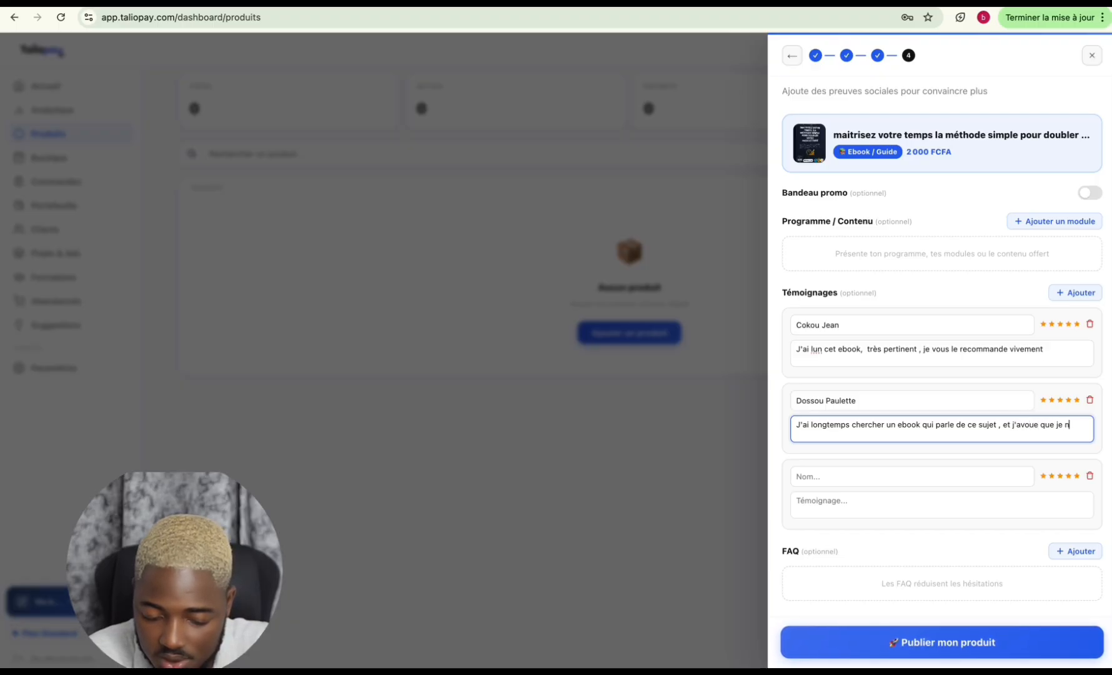
pyautogui.write("'ai pas")
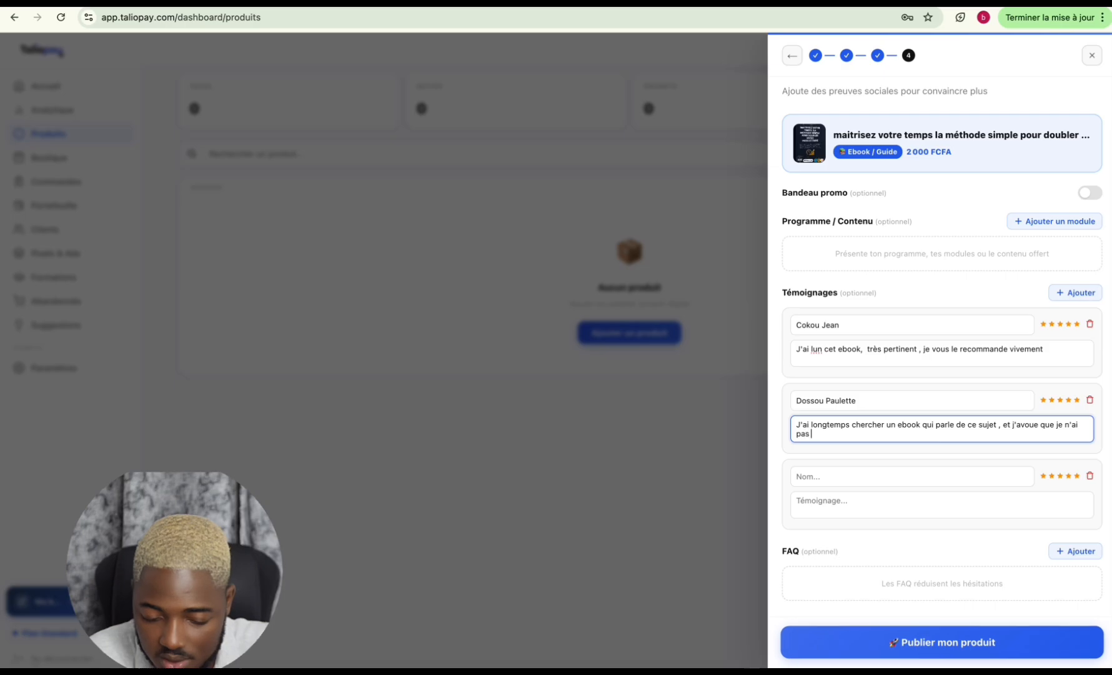
pyautogui.write(' été dé')
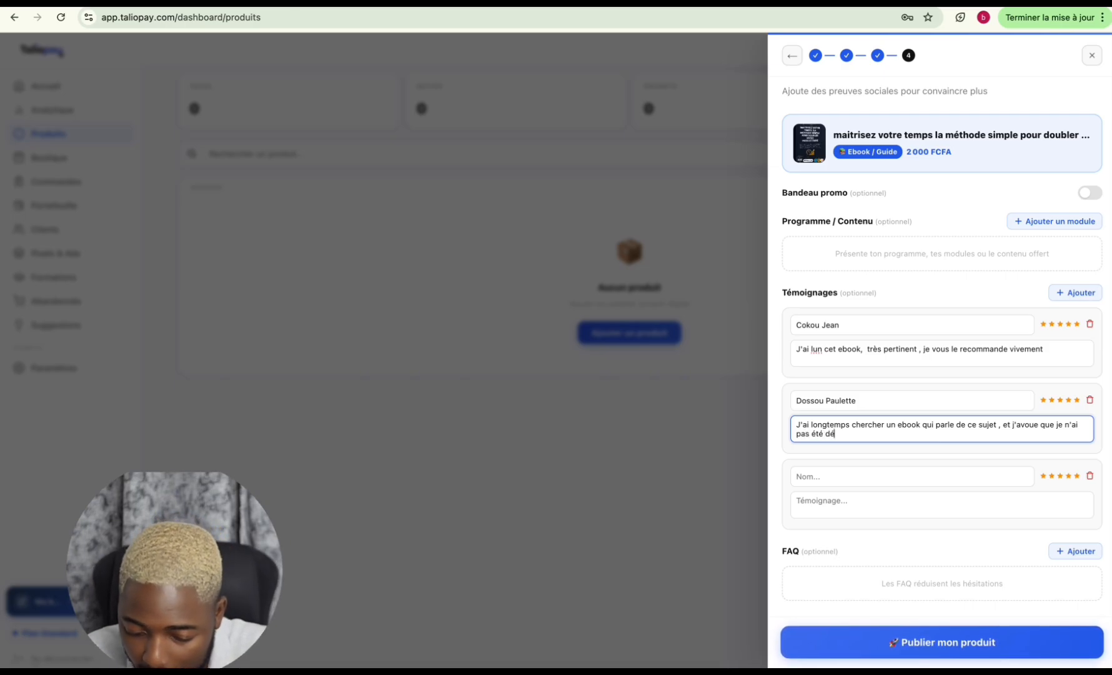
pyautogui.write('çu ')
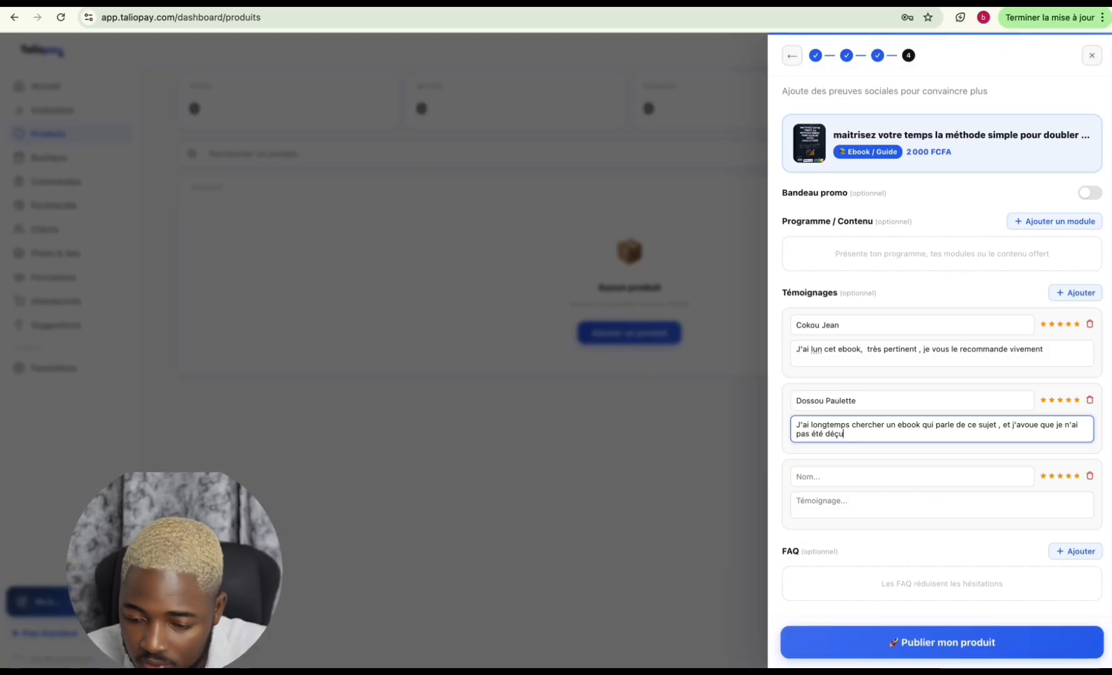
pyautogui.write('/')
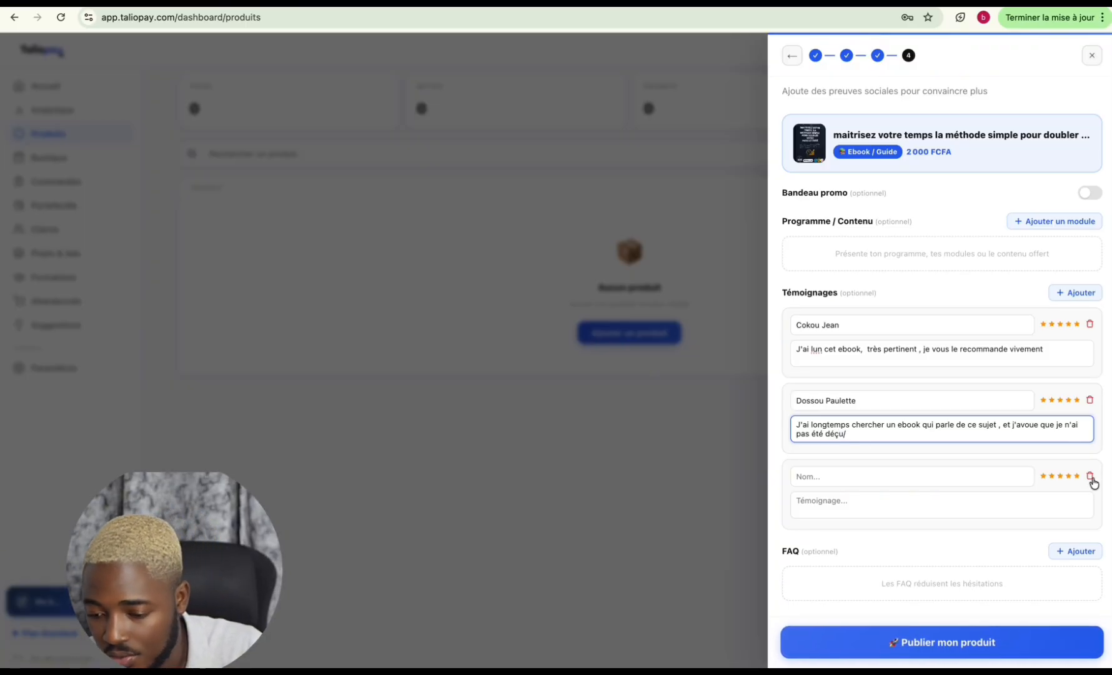
pyautogui.click(1091, 477)
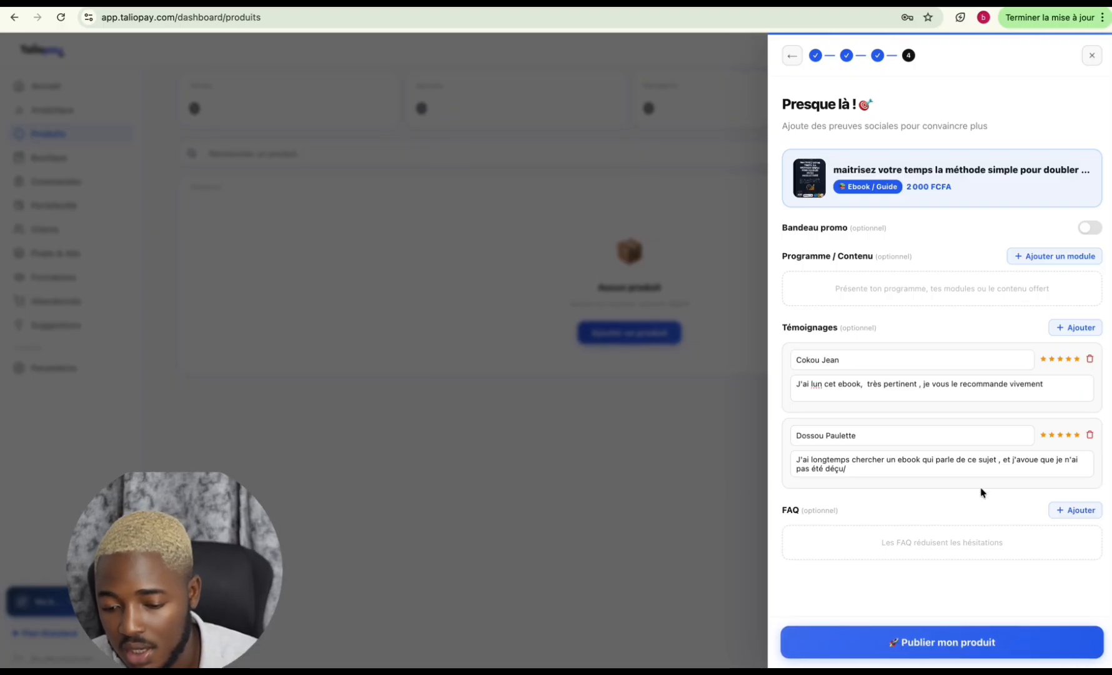
# - Add an FAQ entry asking 'Quels sont les avantage que je tire en lisant ce livre'
pyautogui.click(1093, 512)
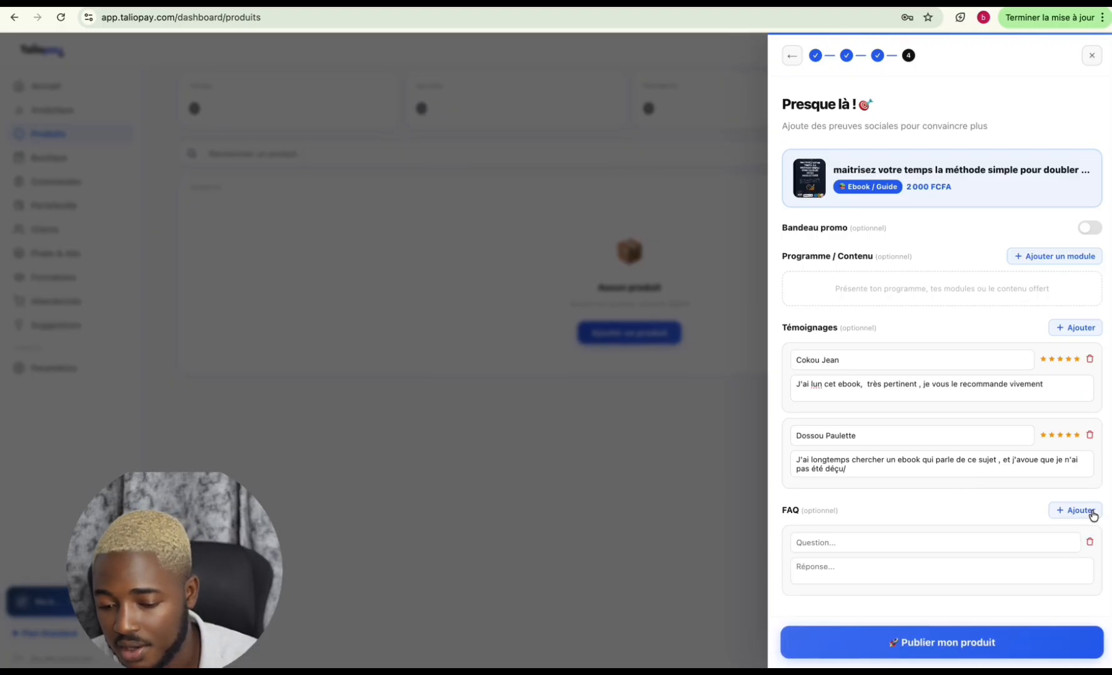
pyautogui.click(875, 542)
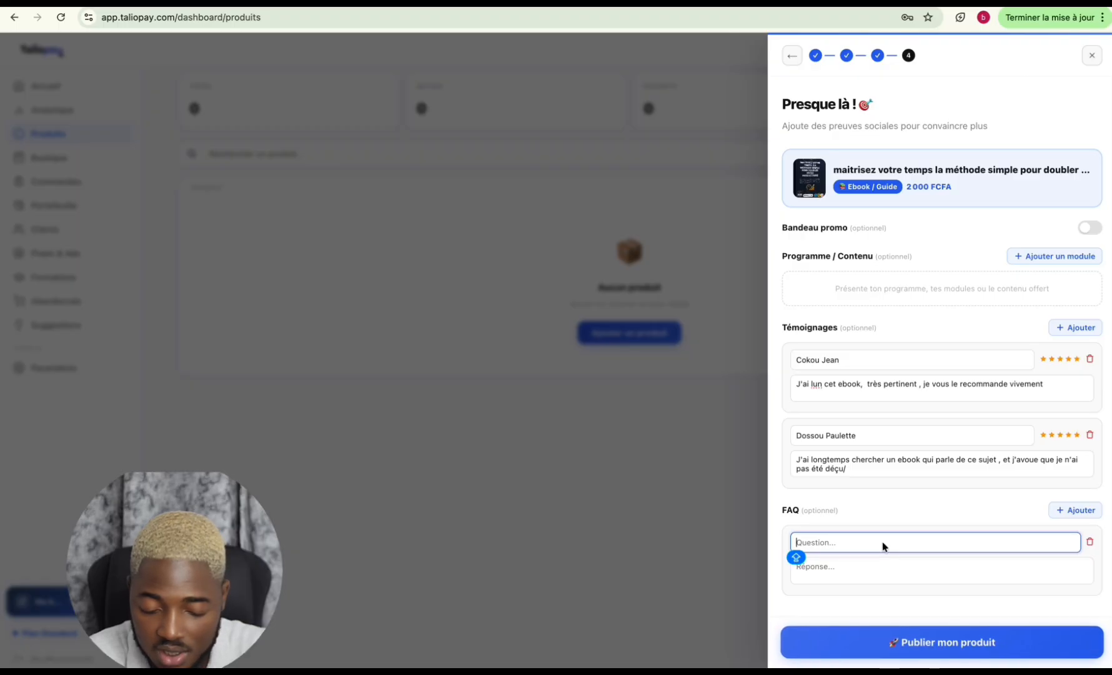
pyautogui.write('Quels ')
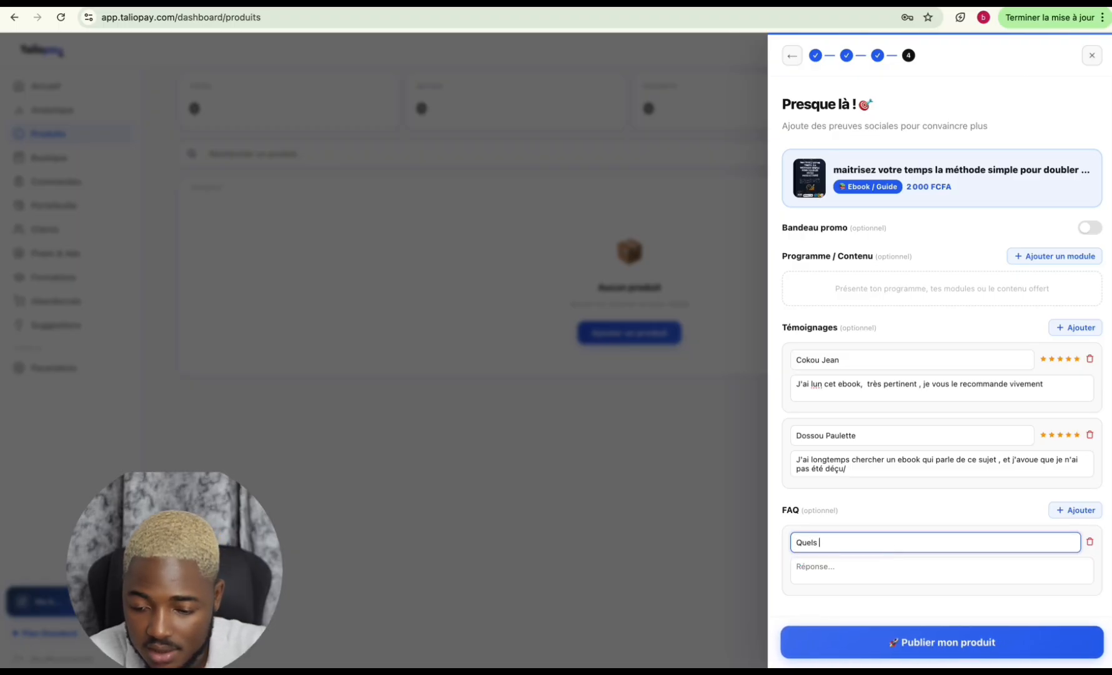
pyautogui.write('sont les ')
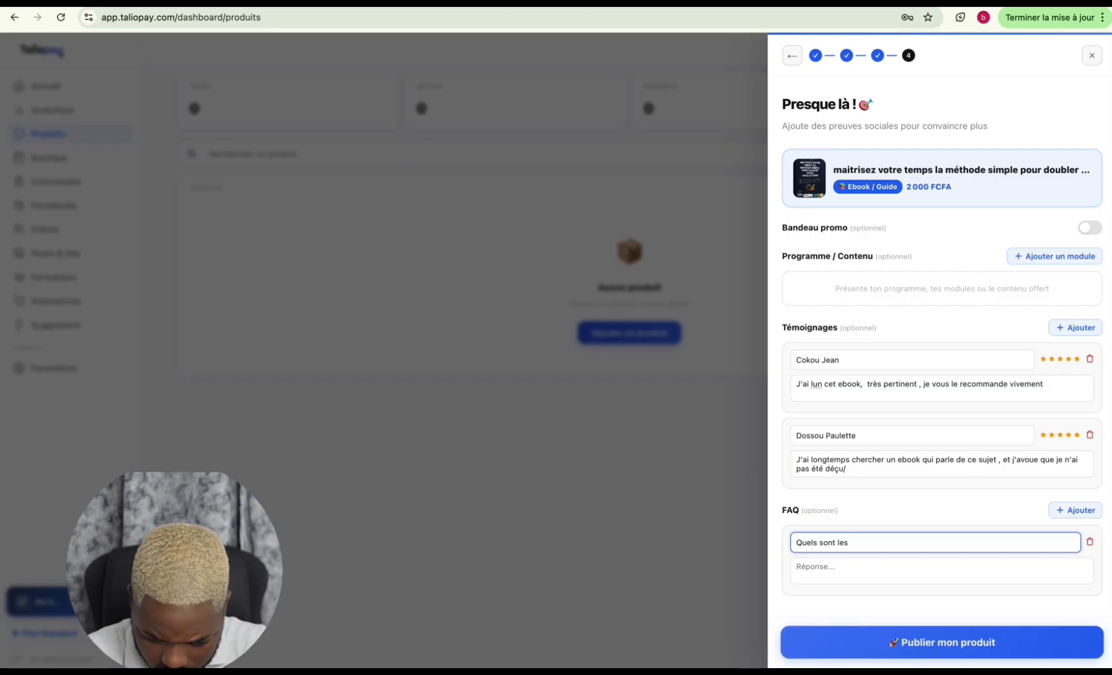
pyautogui.write(' avantage')
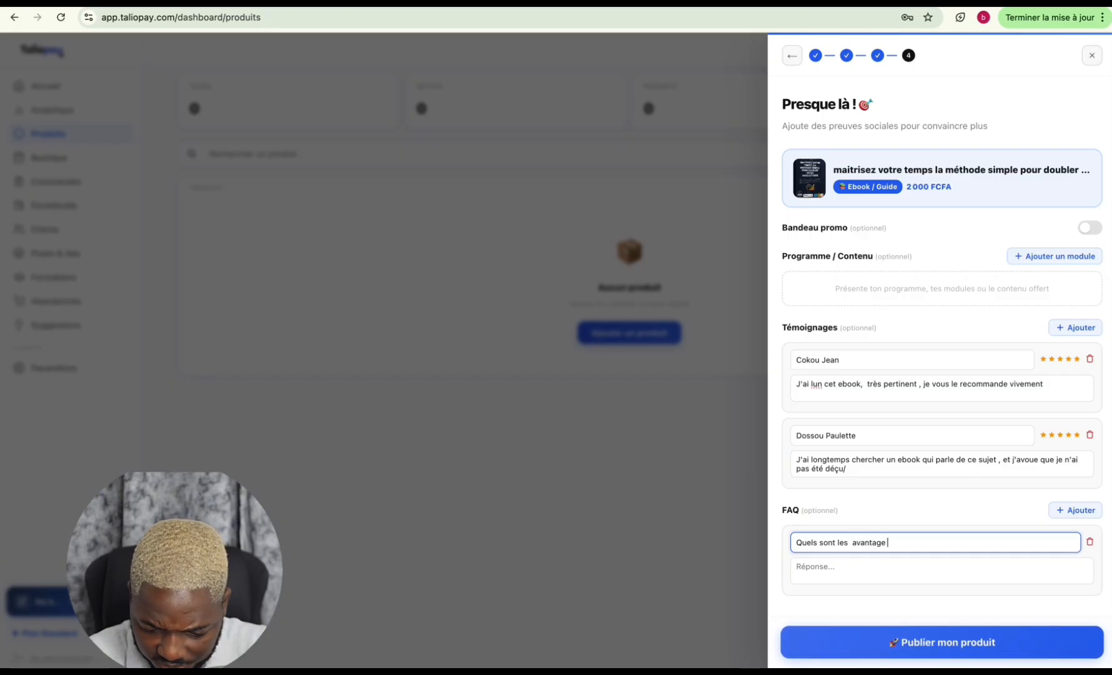
pyautogui.write(' que je')
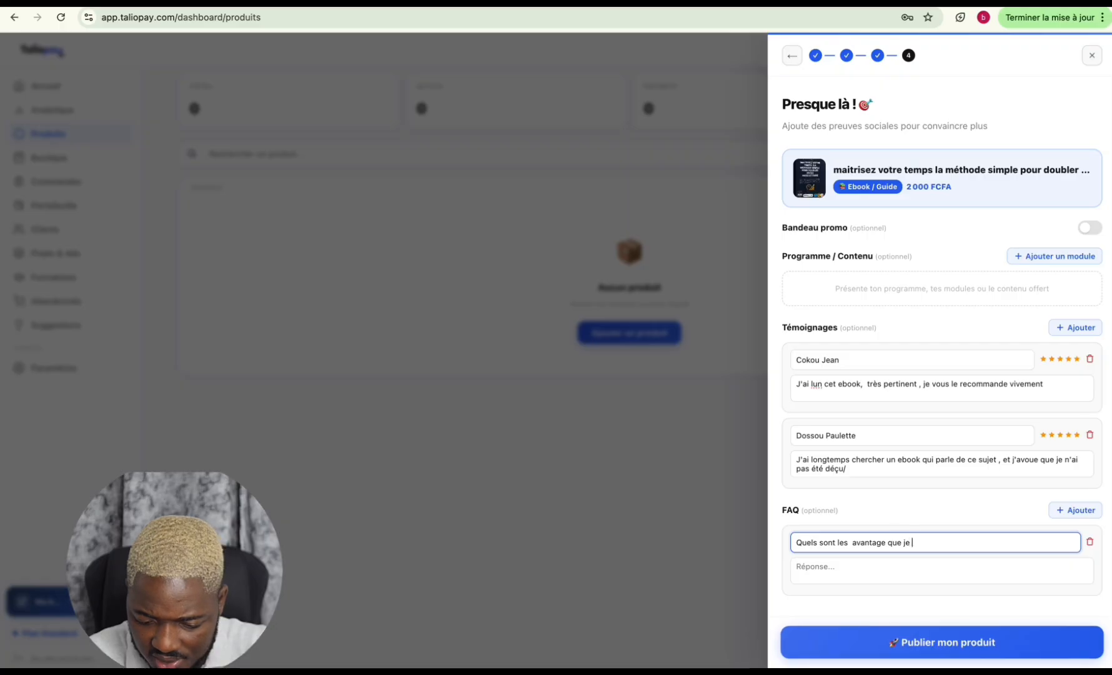
pyautogui.write(' tire')
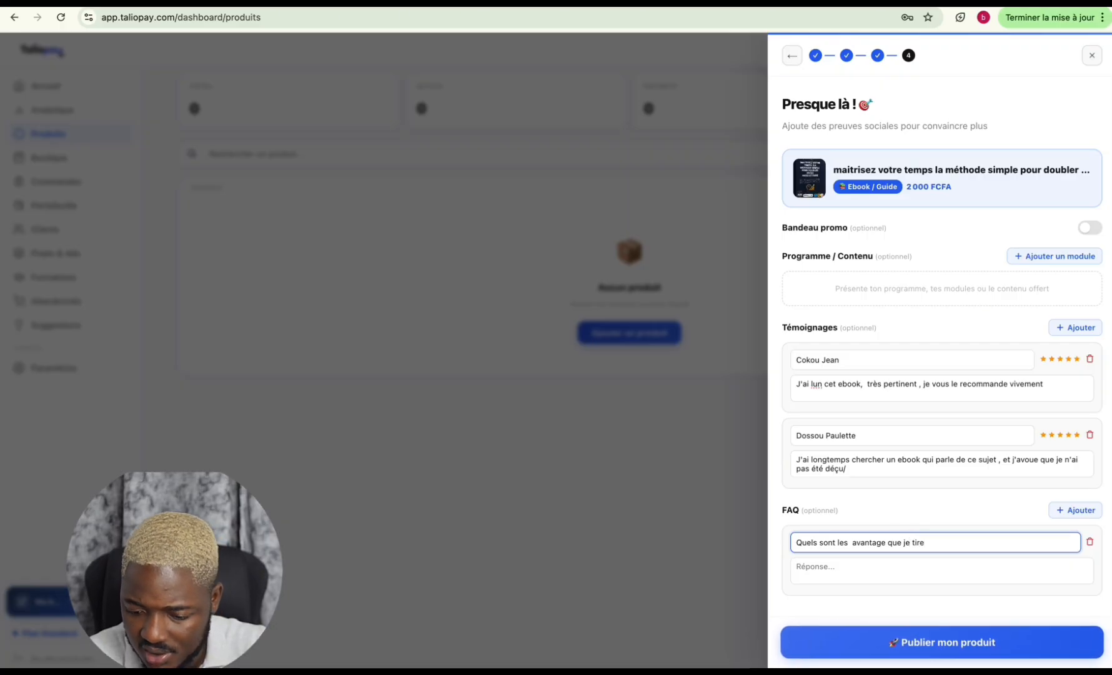
pyautogui.write(' en lisan')
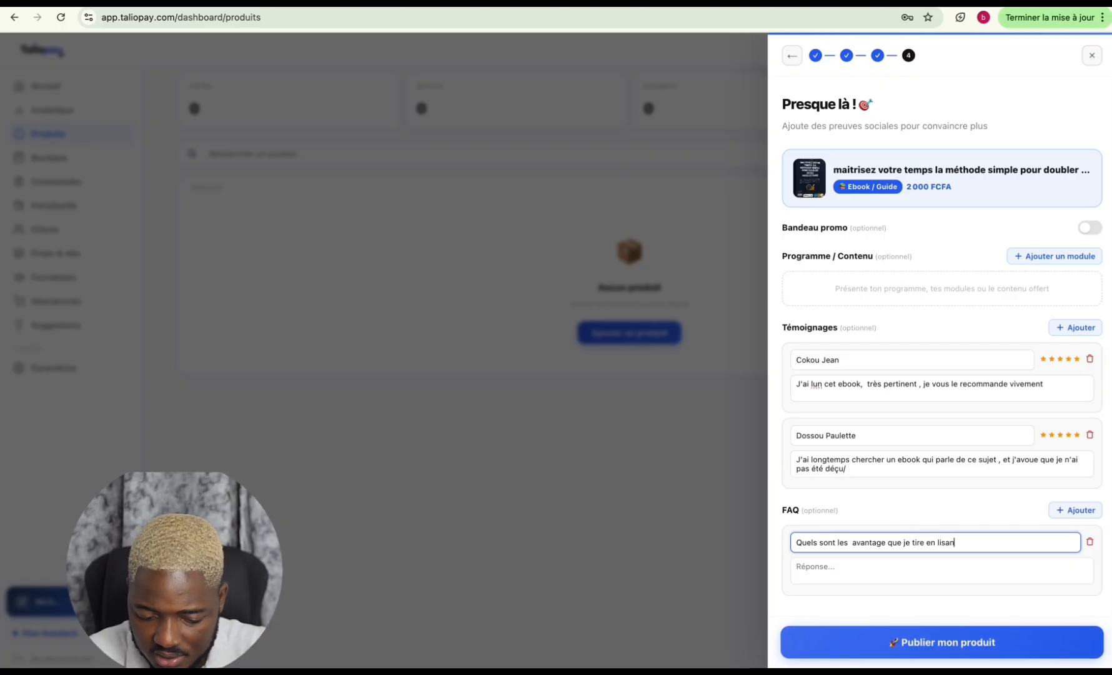
pyautogui.write('t ce livre ?')
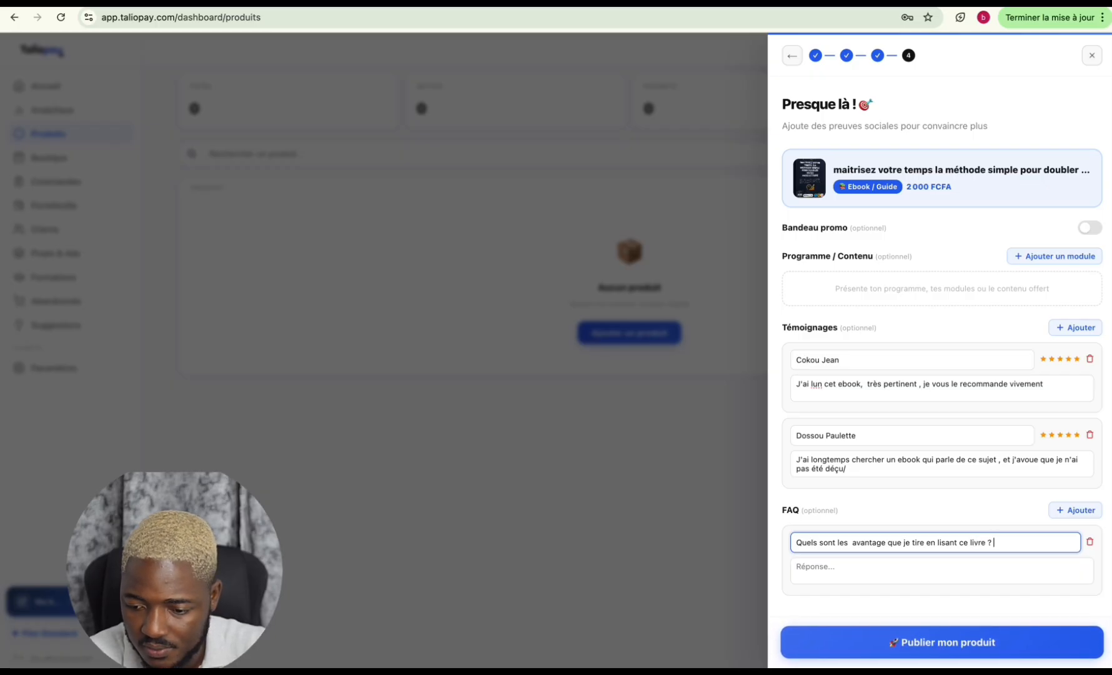
# - Write the FAQ answer 'Cet ebook vous permet d'avoir…' ending 'afin d'atteindre ses objectifs de vie.'
pyautogui.click(841, 579)
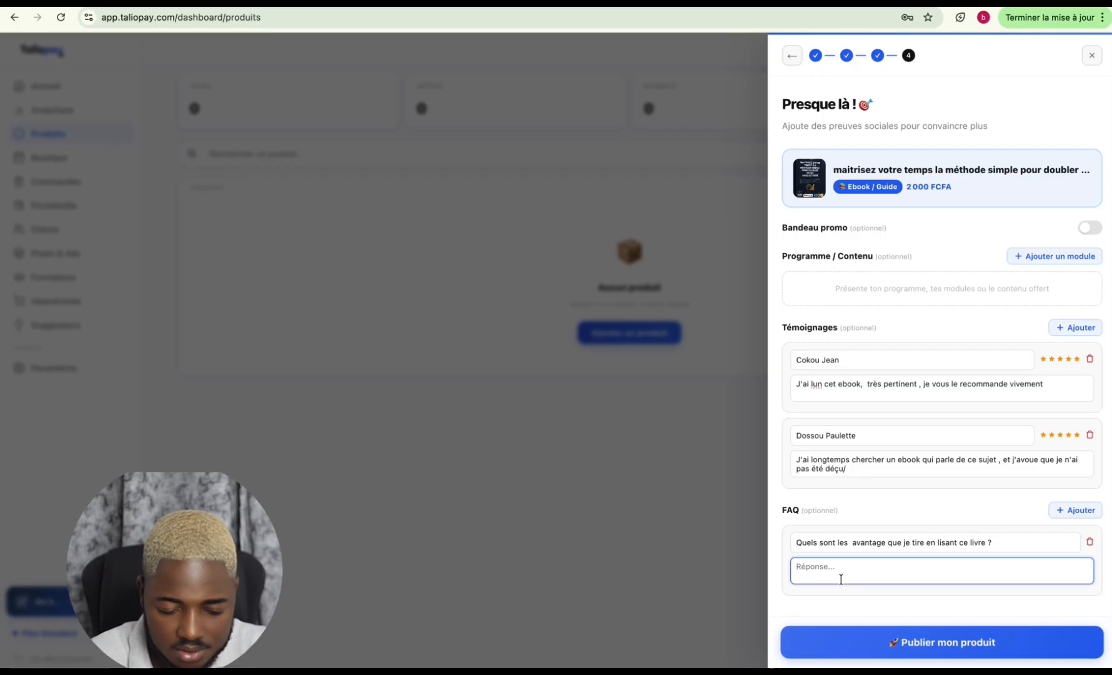
pyautogui.press('capslock')
pyautogui.press('capslock')
pyautogui.write('C')
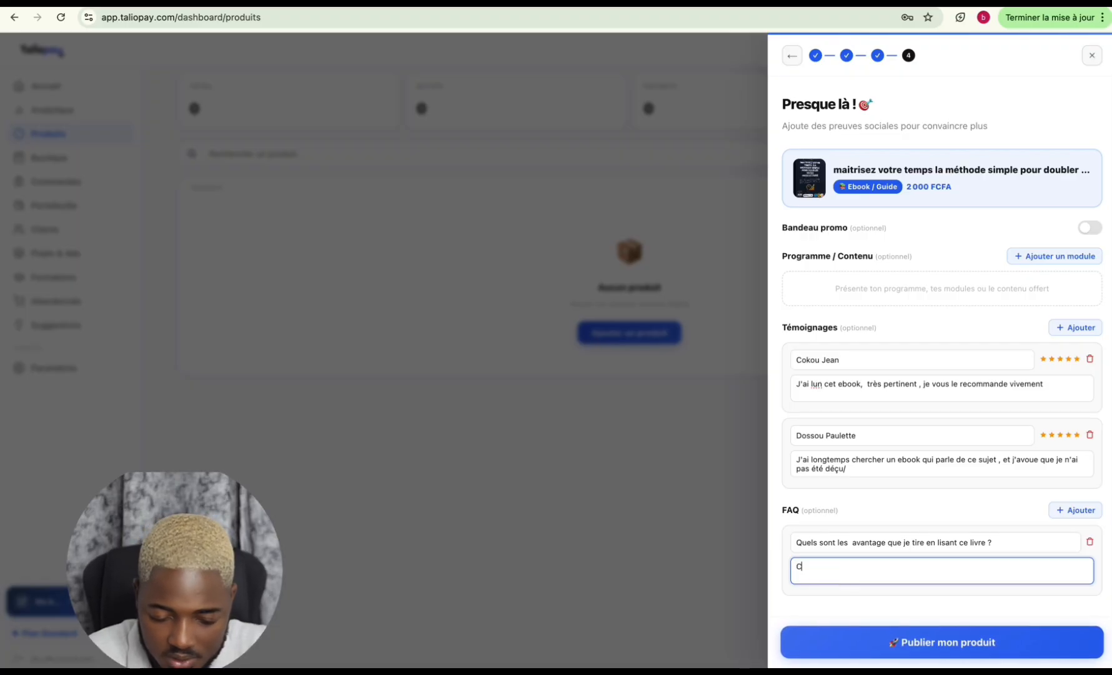
pyautogui.write('et ebook ')
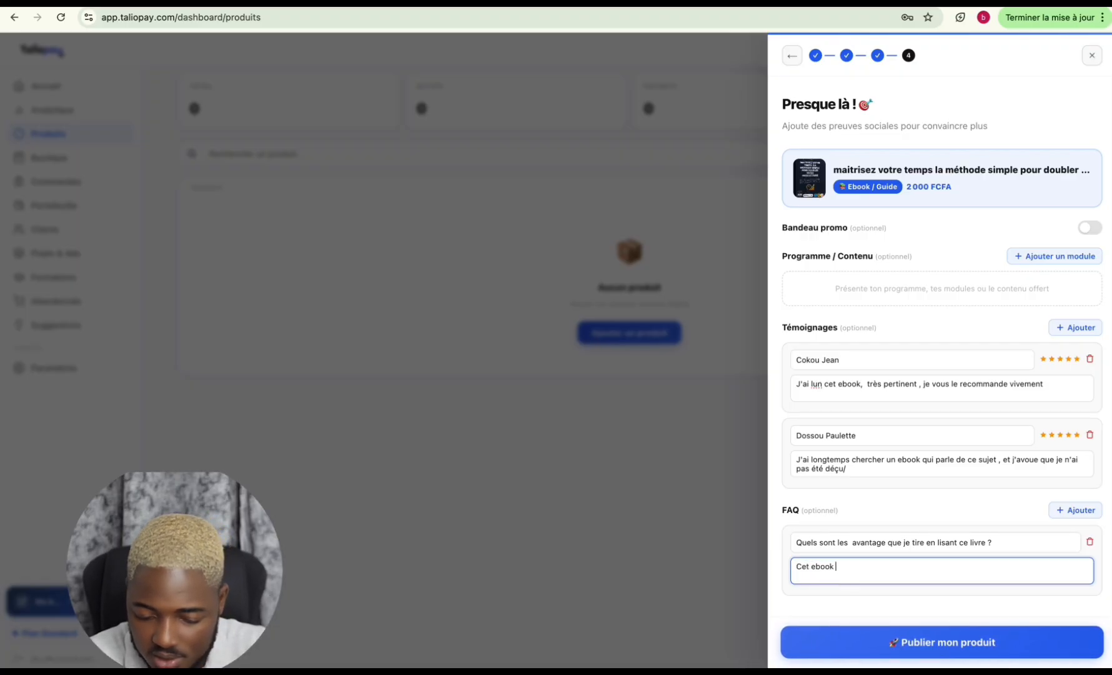
pyautogui.write('p')
pyautogui.press('BackSpace')
pyautogui.press('BackSpace')
pyautogui.write('v')
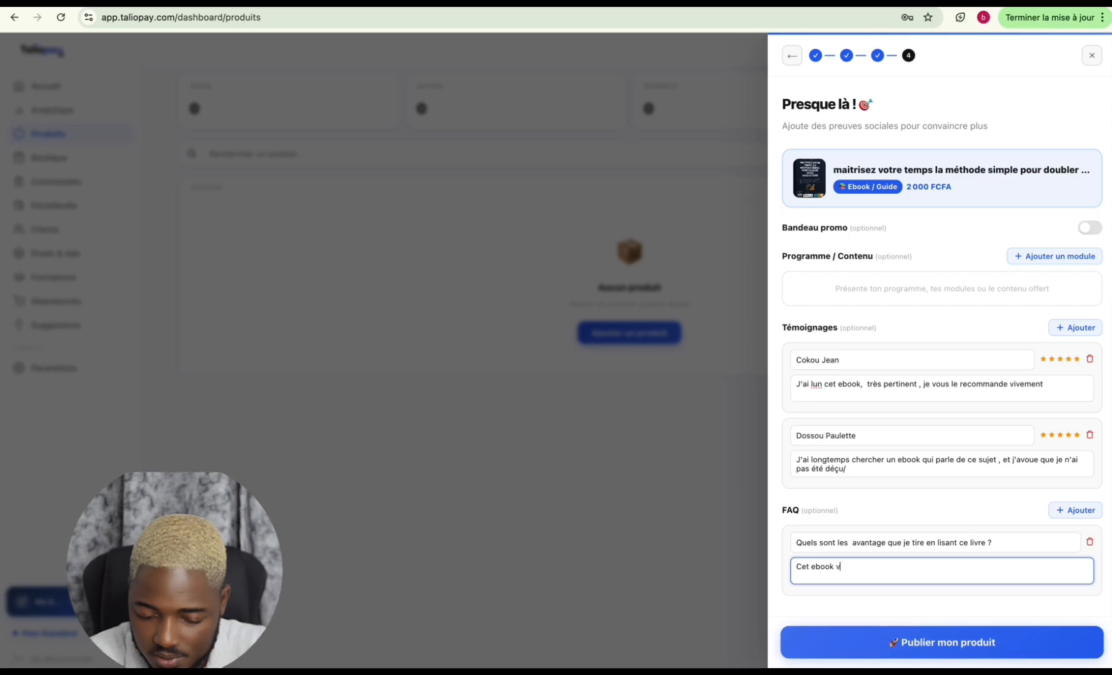
pyautogui.write('ous perm')
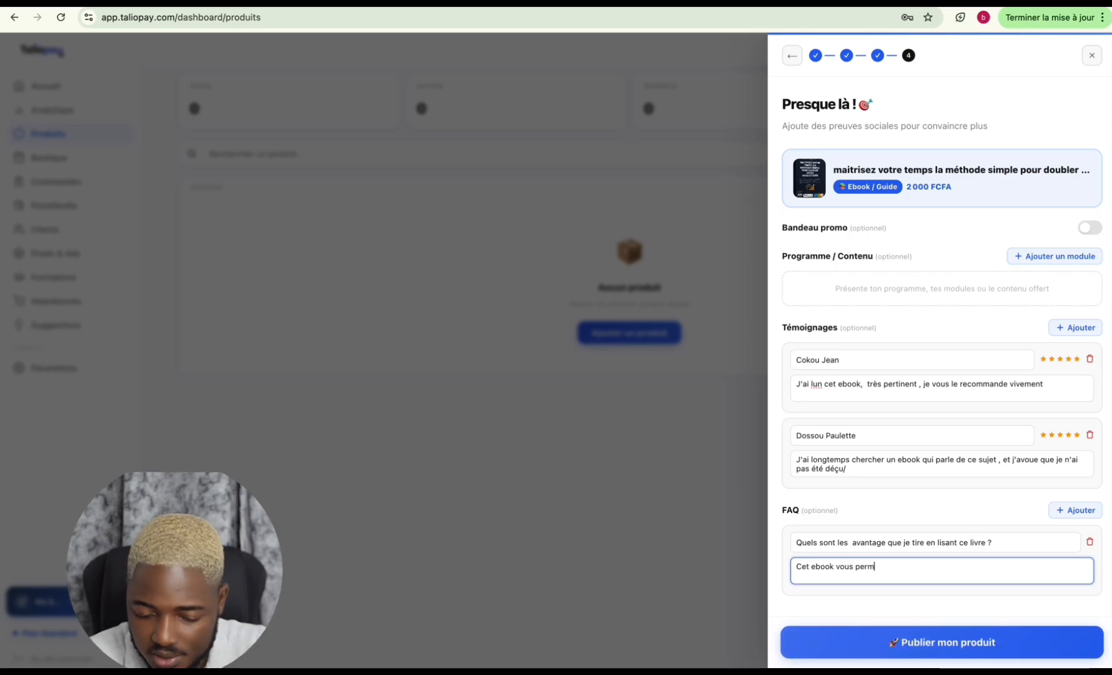
pyautogui.write("et d'av")
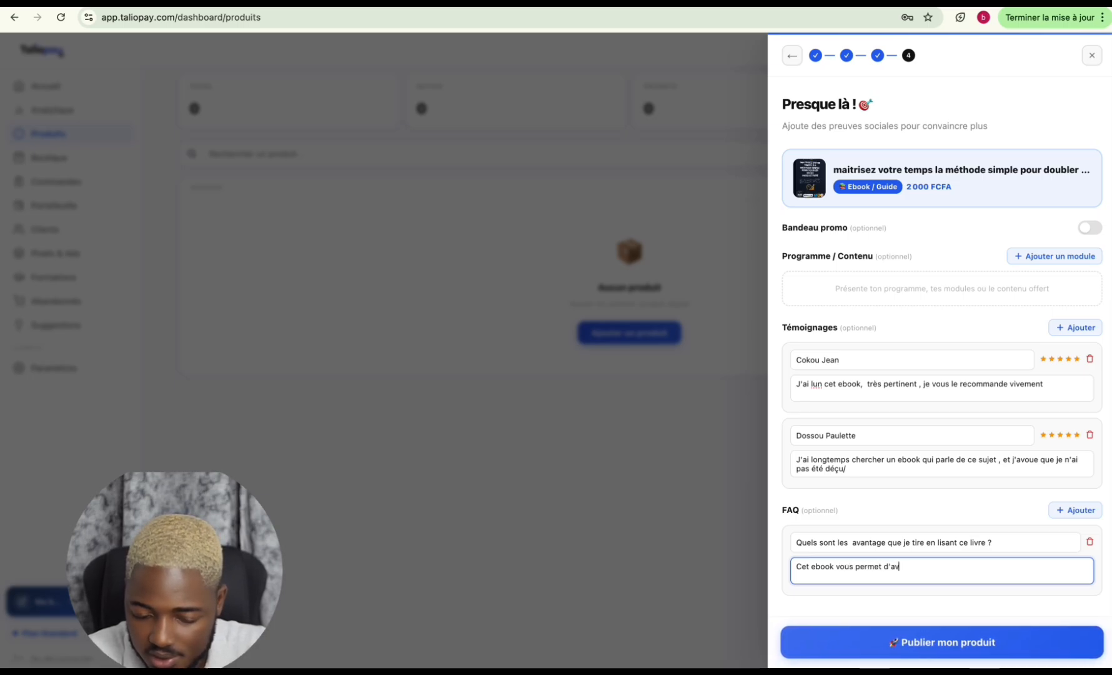
pyautogui.write('oir, clé ')
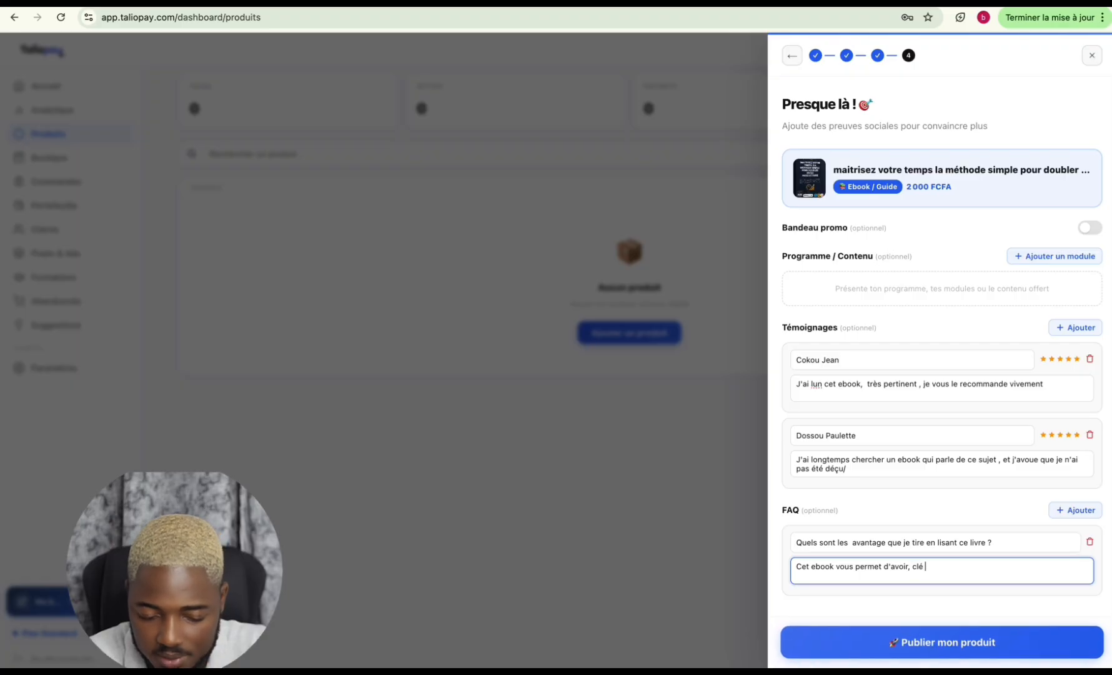
pyautogui.write('en main ')
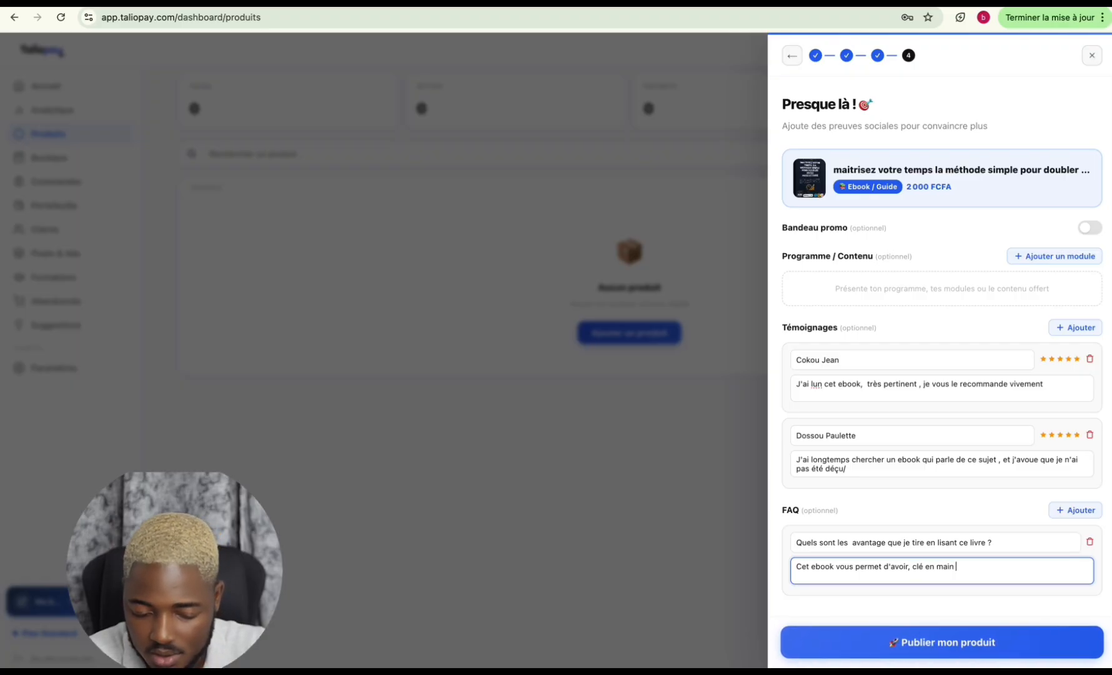
pyautogui.write('des notions')
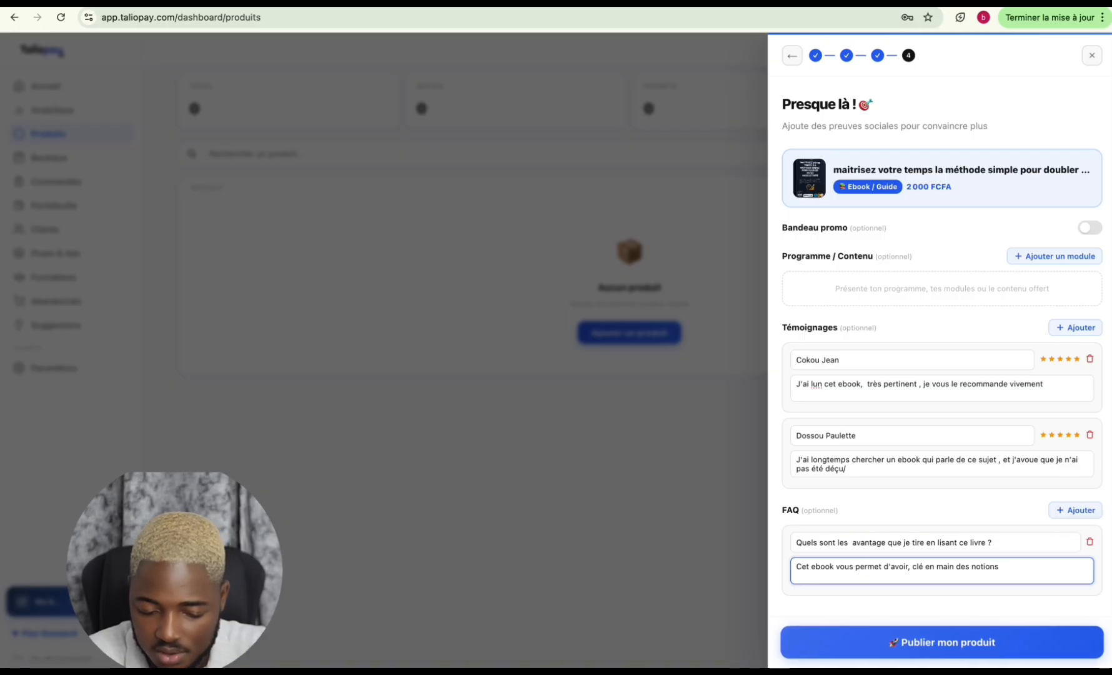
pyautogui.write(' testé er')
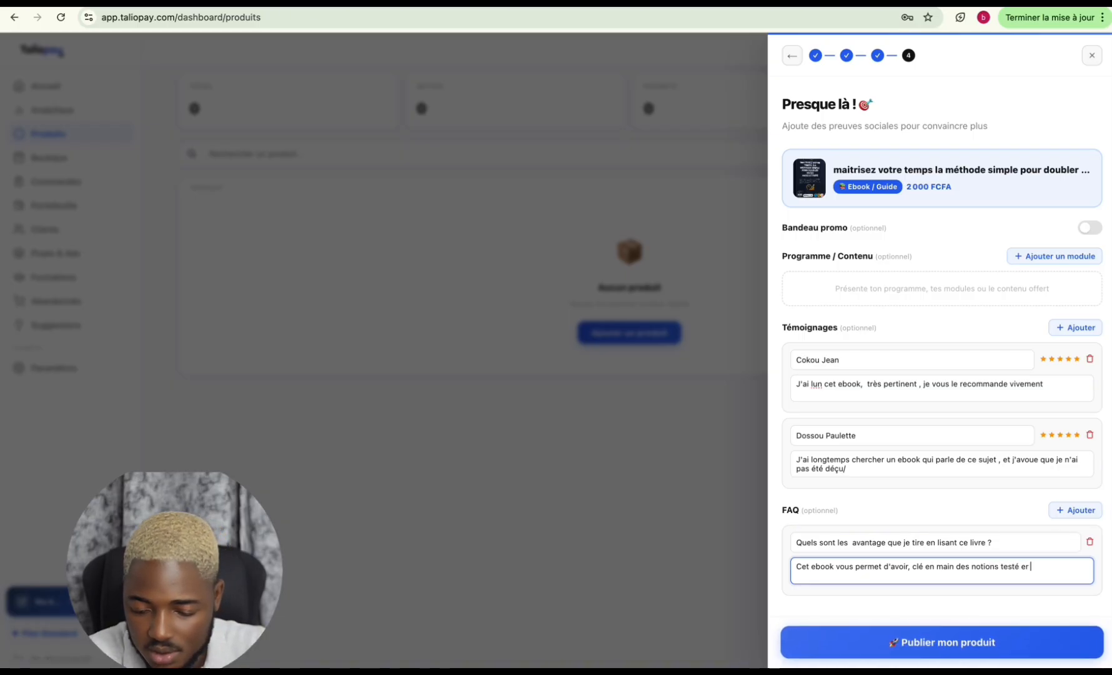
pyautogui.press('BackSpace')
pyautogui.write('t a')
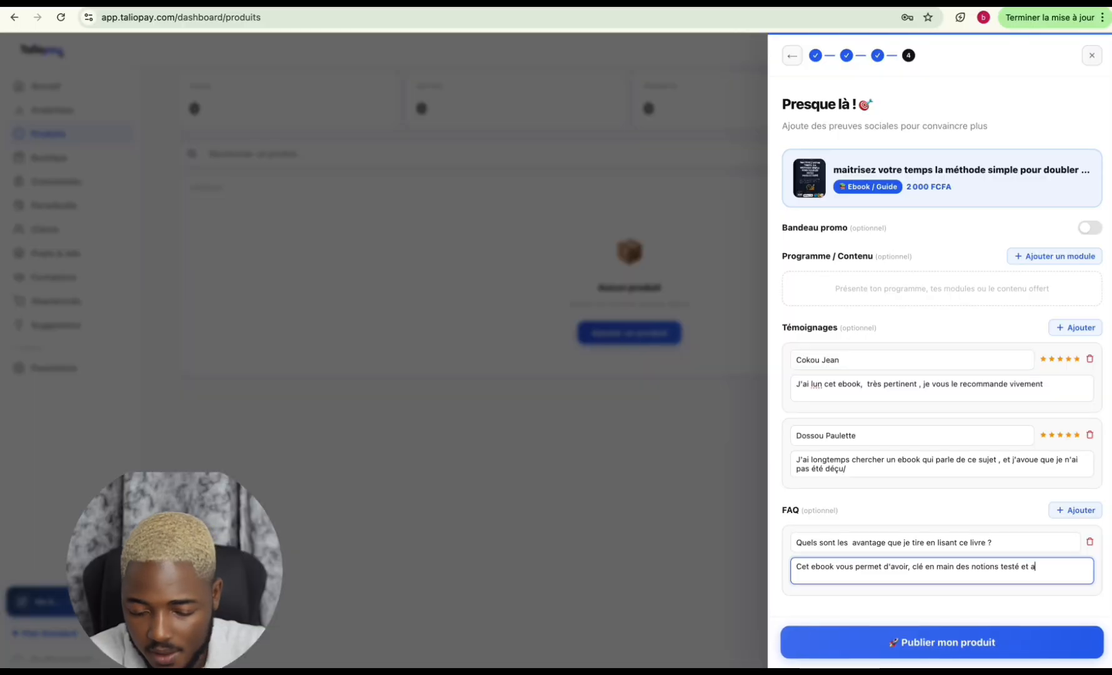
pyautogui.write('pprouvé')
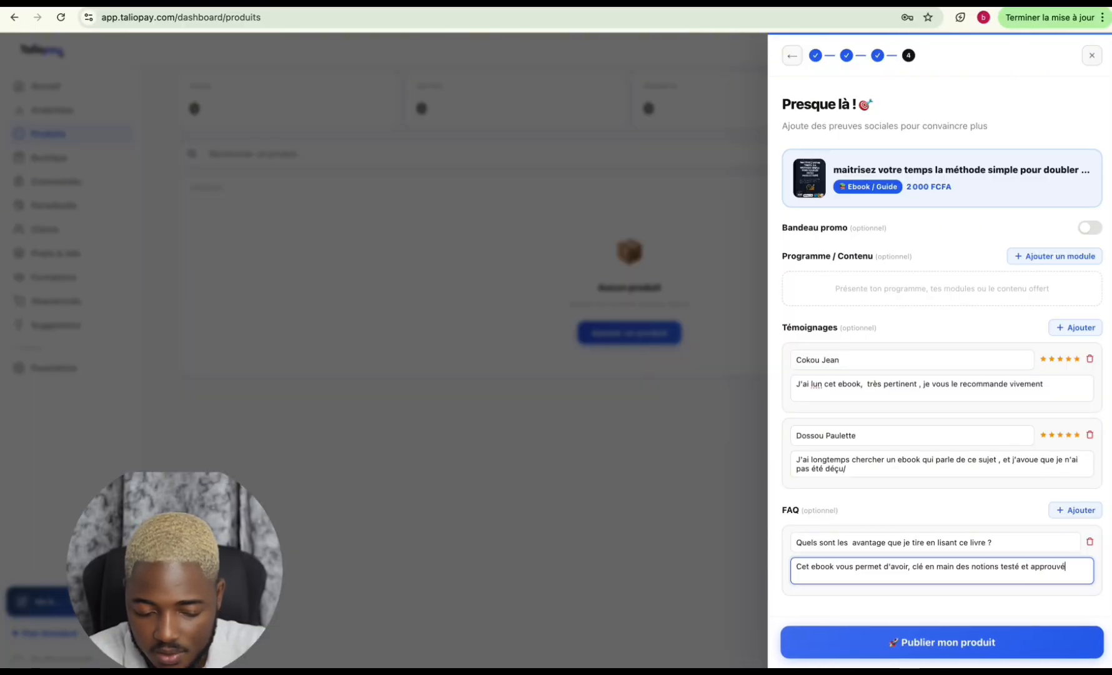
pyautogui.write(' sur commen')
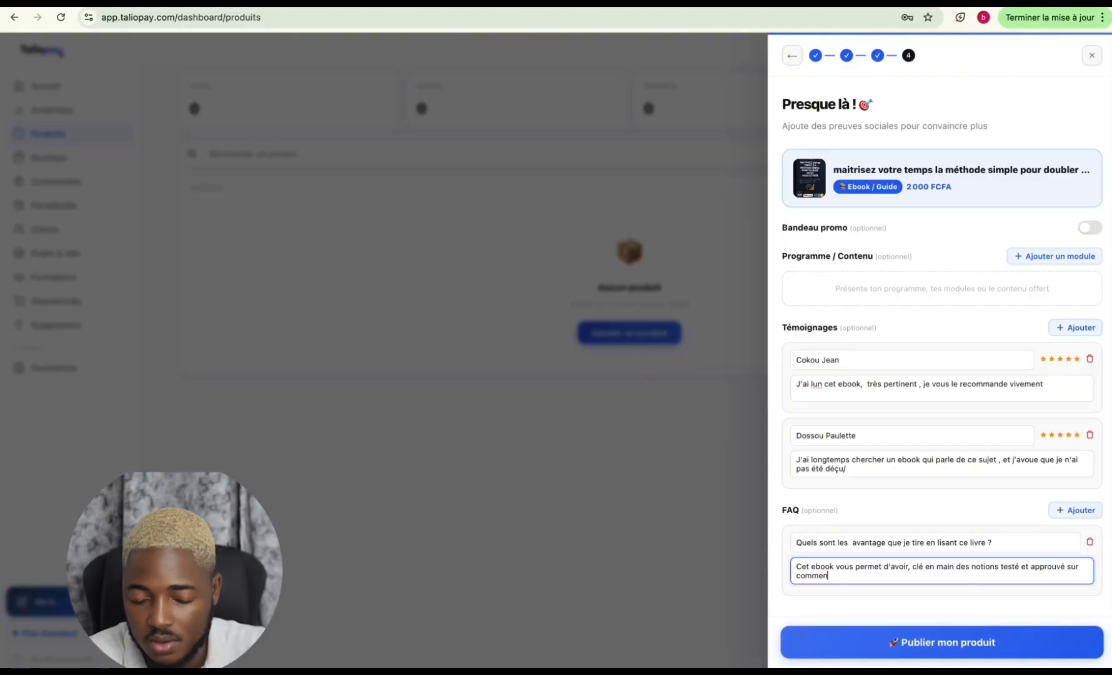
pyautogui.write('t g')
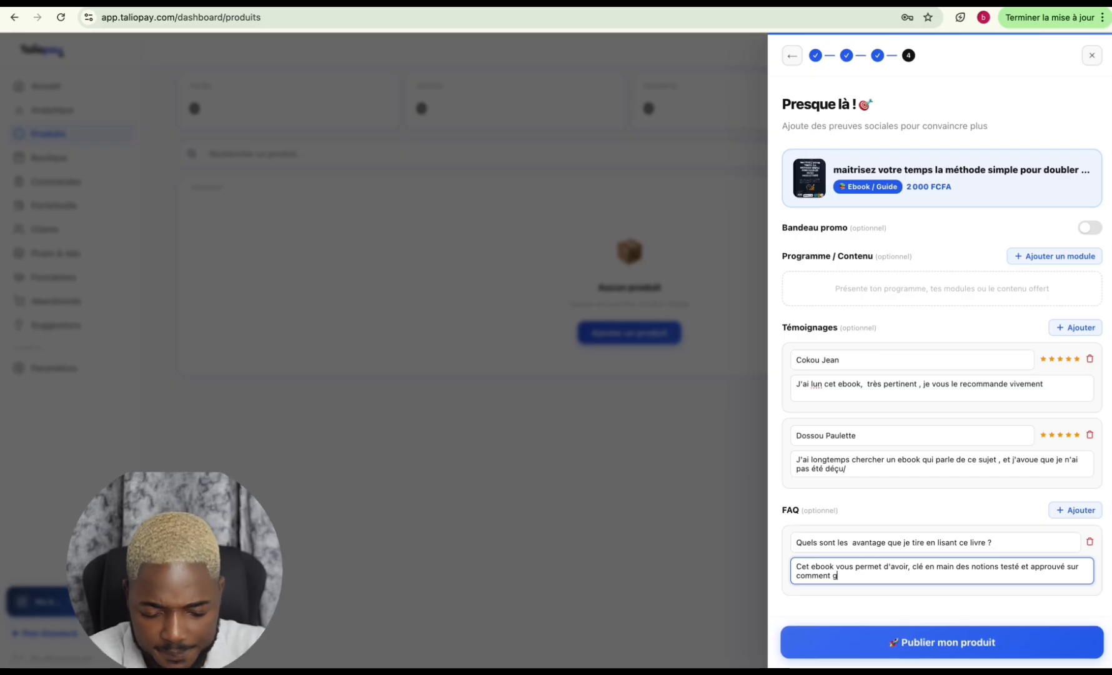
pyautogui.write('érer so')
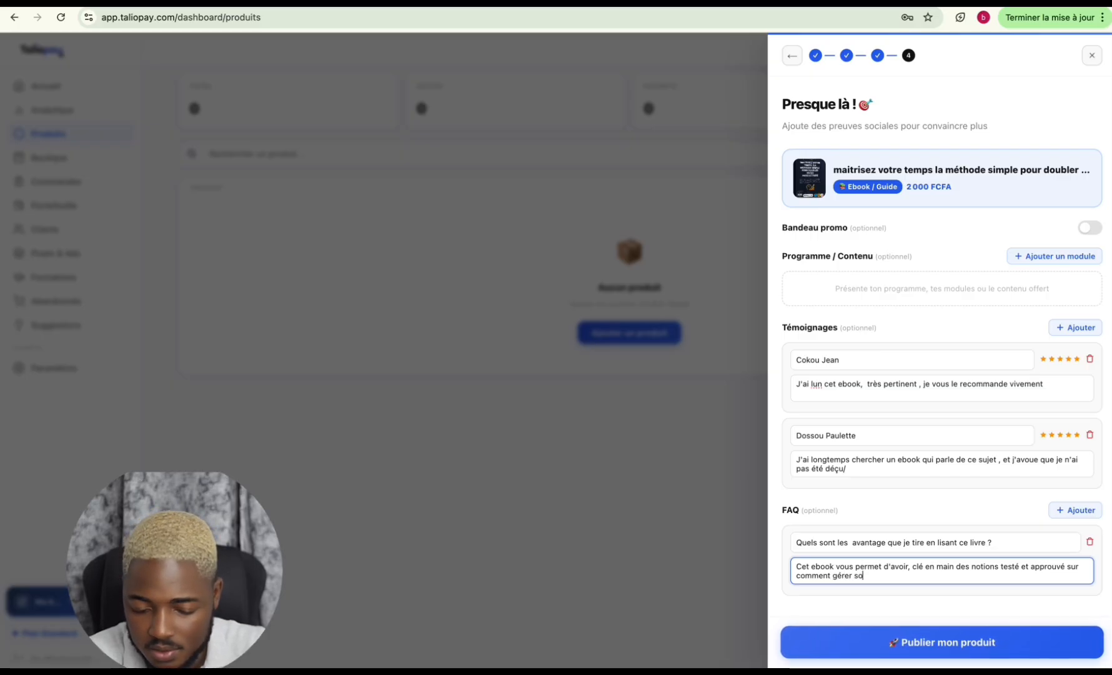
pyautogui.write('n temps pour')
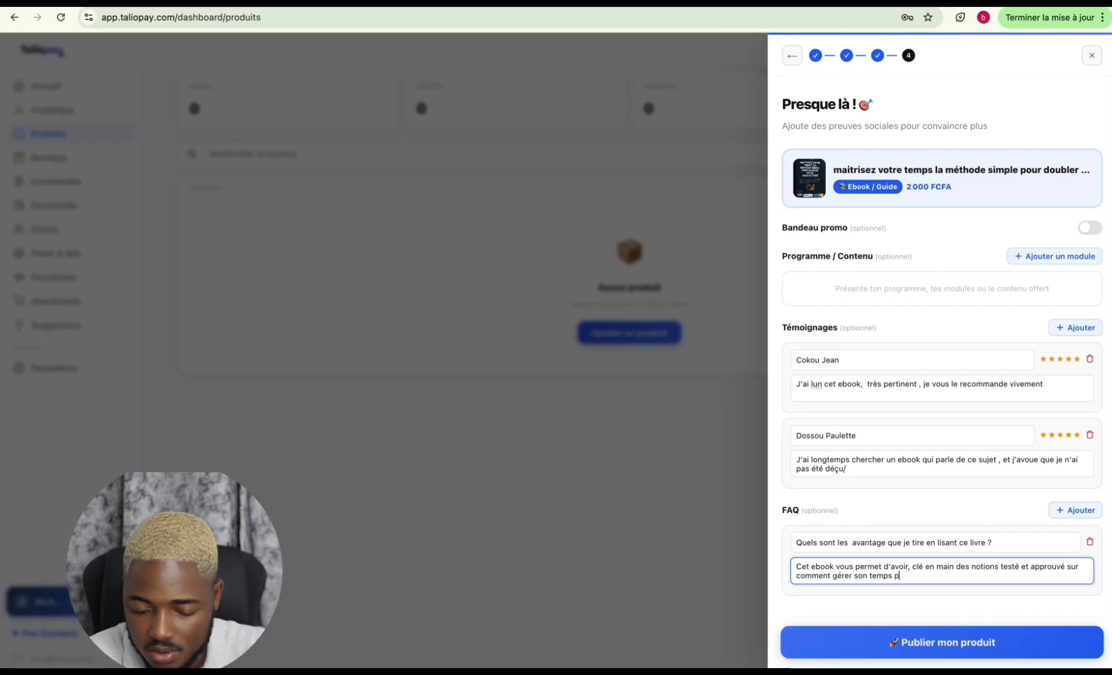
pyautogui.press('BackSpace')
pyautogui.press('BackSpace')
pyautogui.press('BackSpace')
pyautogui.press('BackSpace')
pyautogui.press('BackSpace')
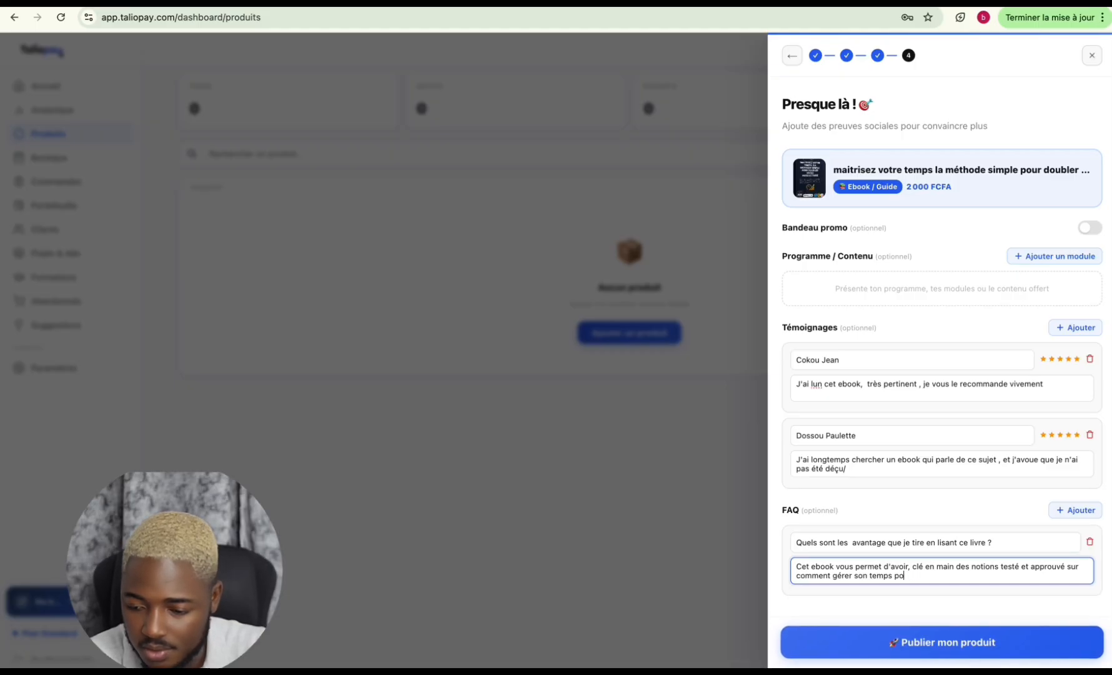
pyautogui.write('afi')
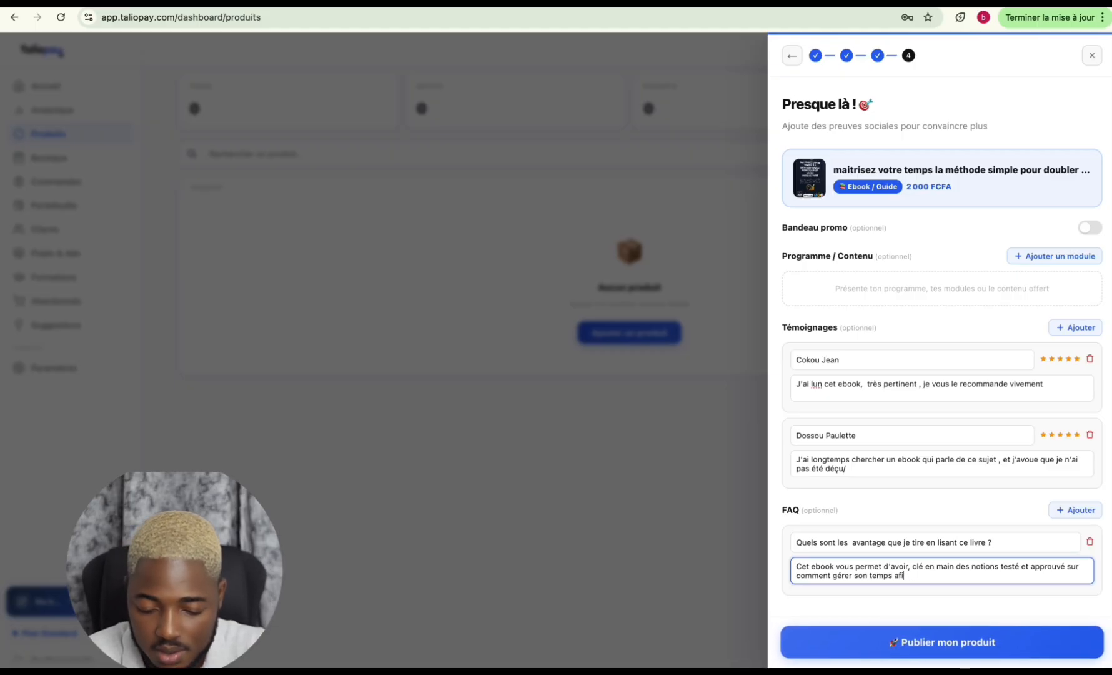
pyautogui.write("n d'attei")
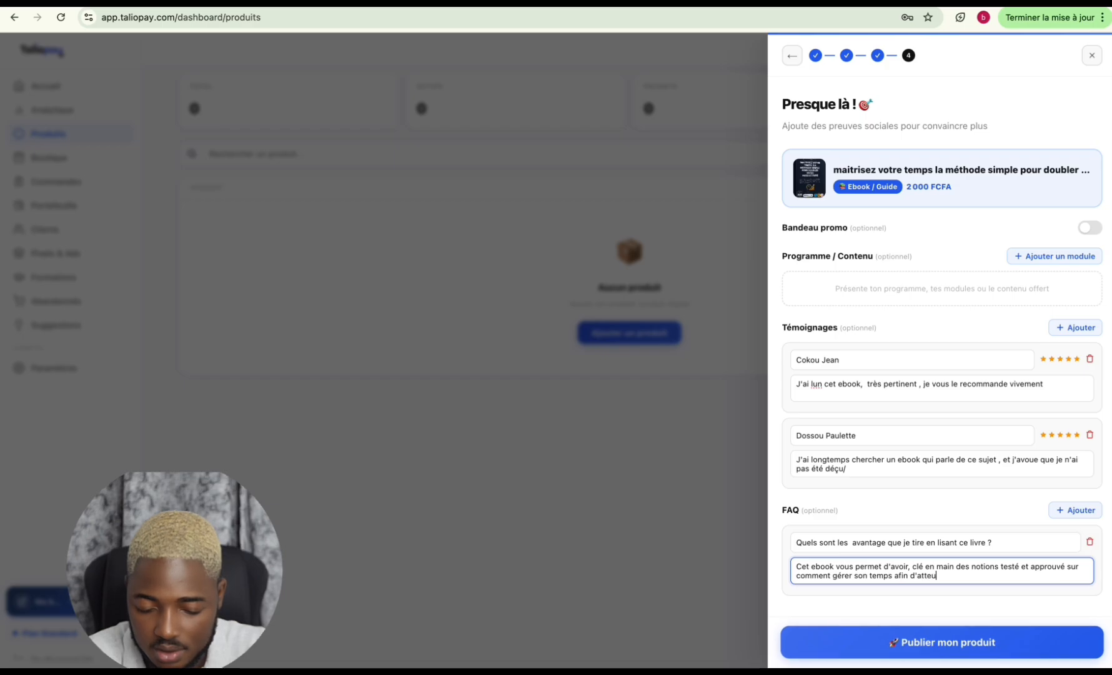
pyautogui.write('nd')
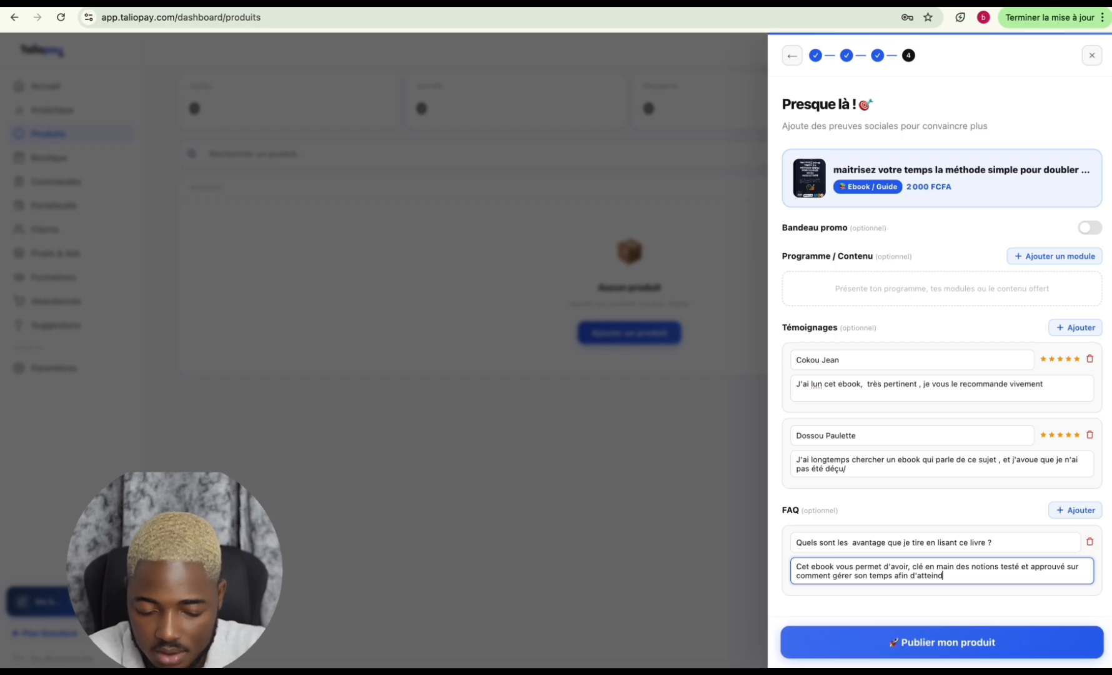
pyautogui.write('re ses o')
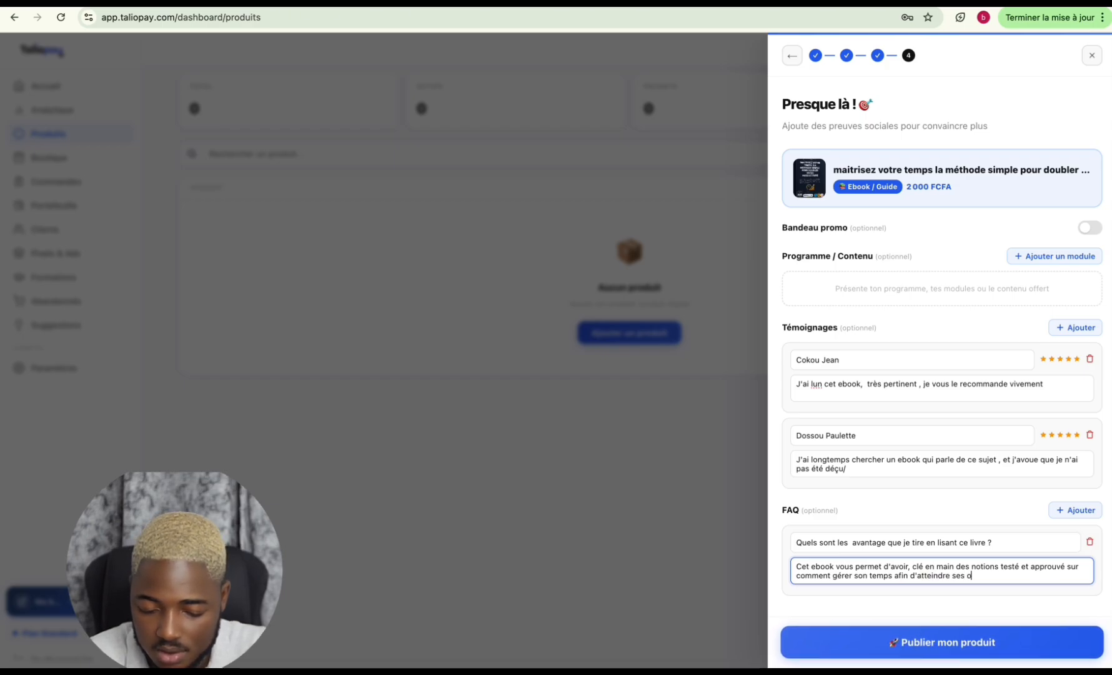
pyautogui.write('bjectifs de vie')
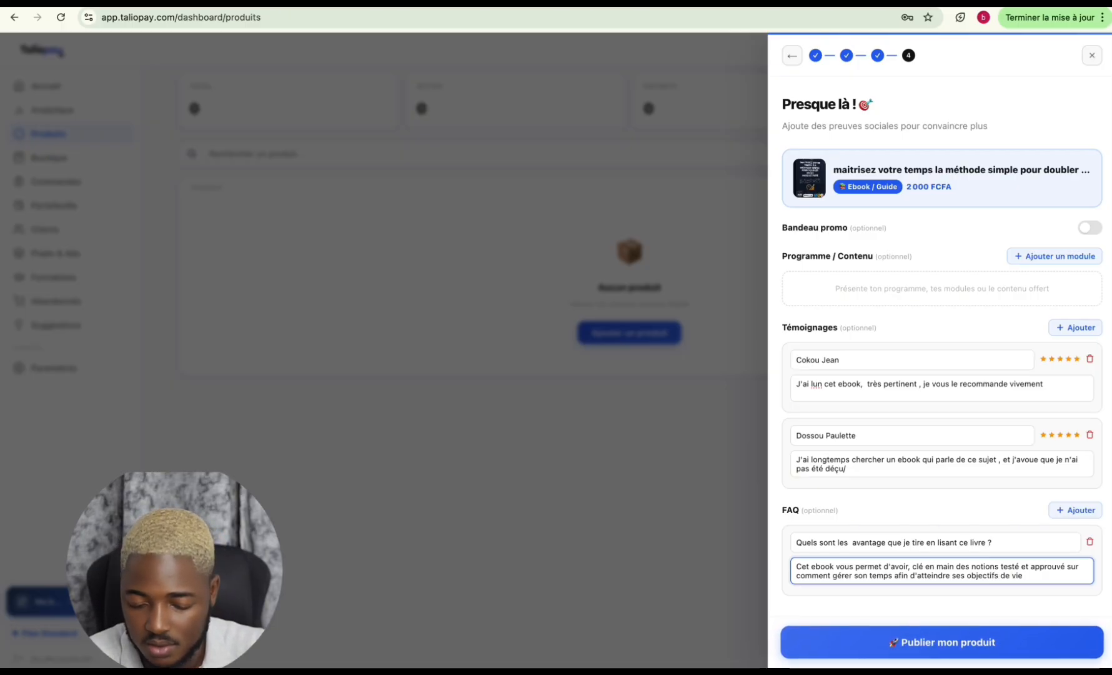
pyautogui.write('.')
pyautogui.click(907, 621)
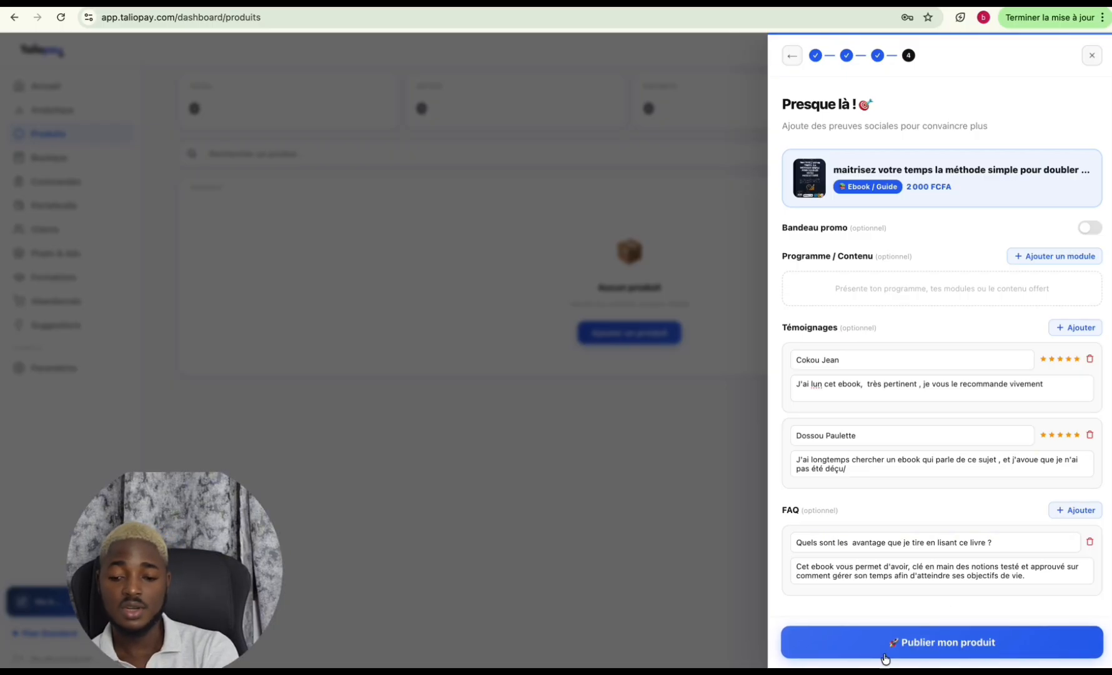
# - Publish the ebook product and go to the Boutique settings page
pyautogui.click(914, 642)
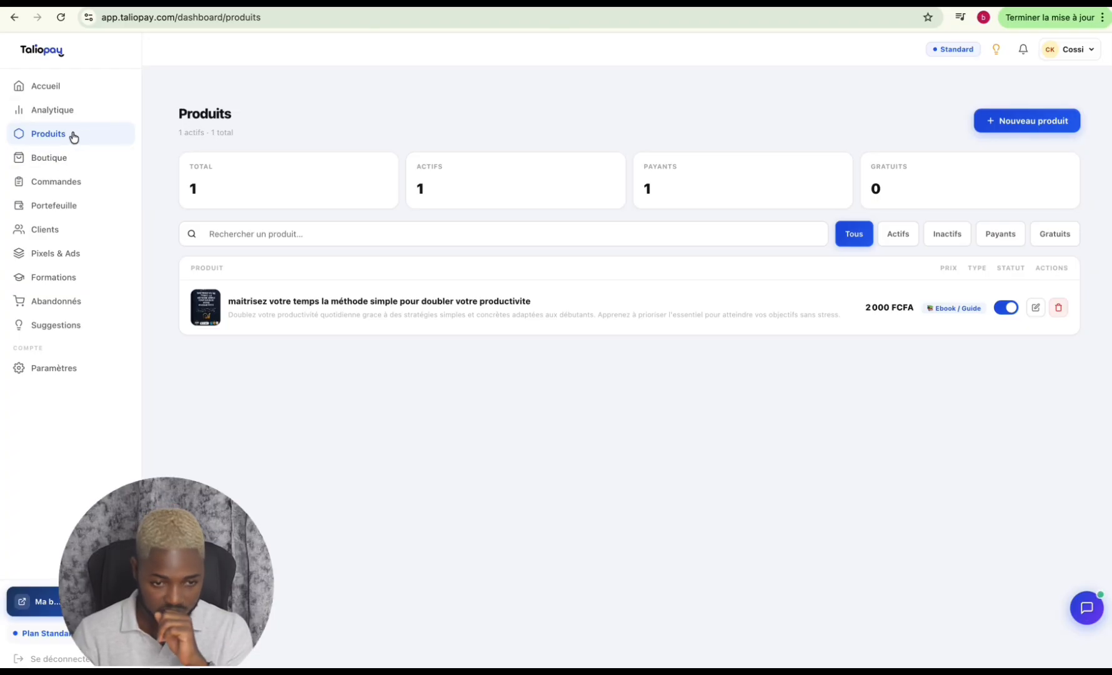
pyautogui.click(53, 160)
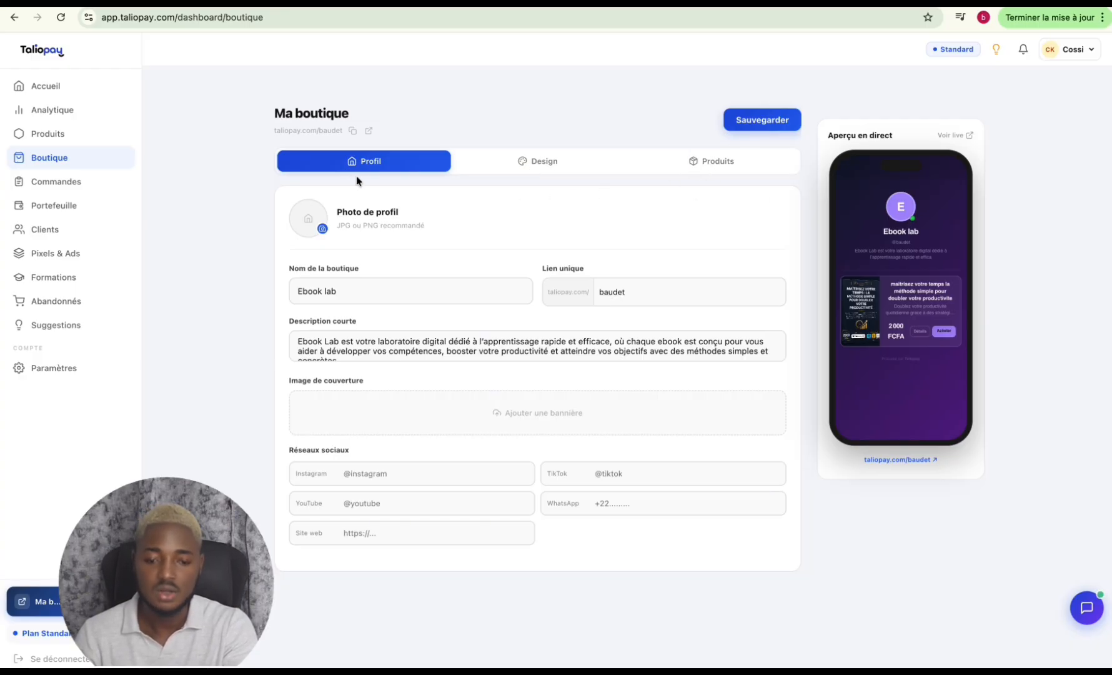
# - Upload Logo .png as the shop's profile photo
pyautogui.click(322, 229)
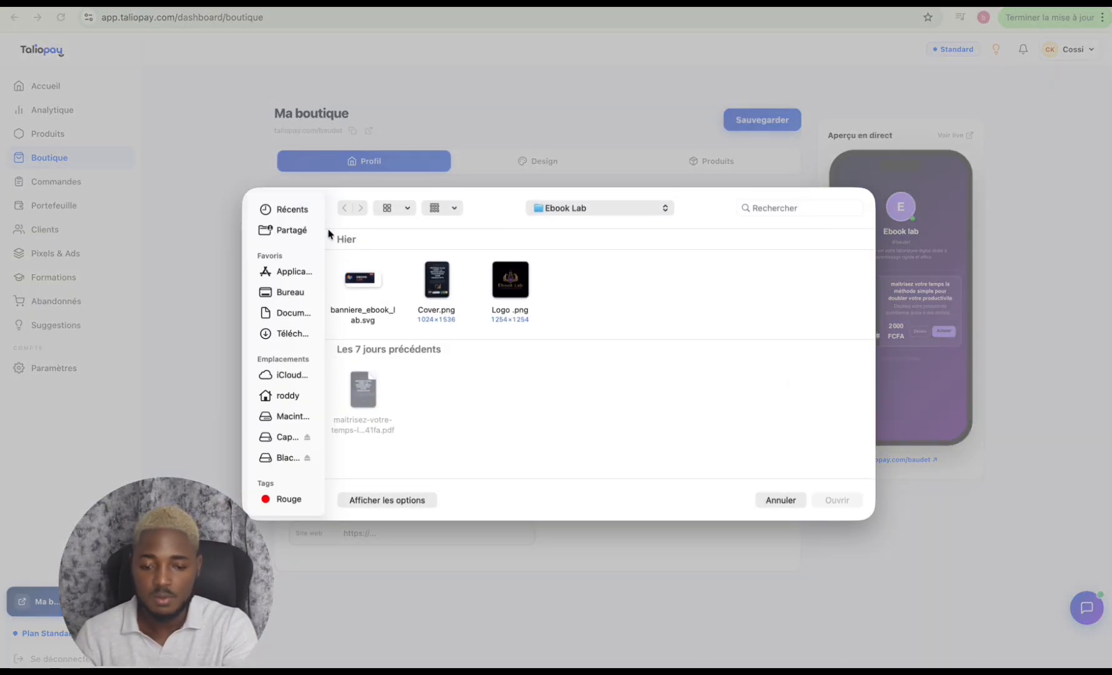
pyautogui.click(515, 282)
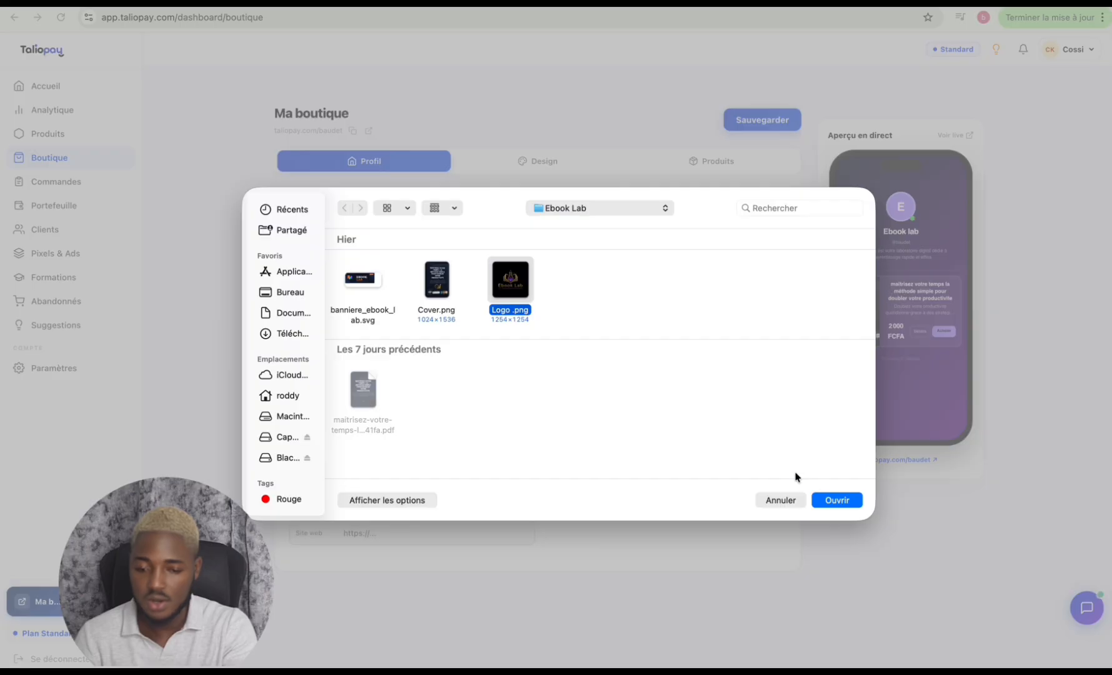
pyautogui.click(847, 498)
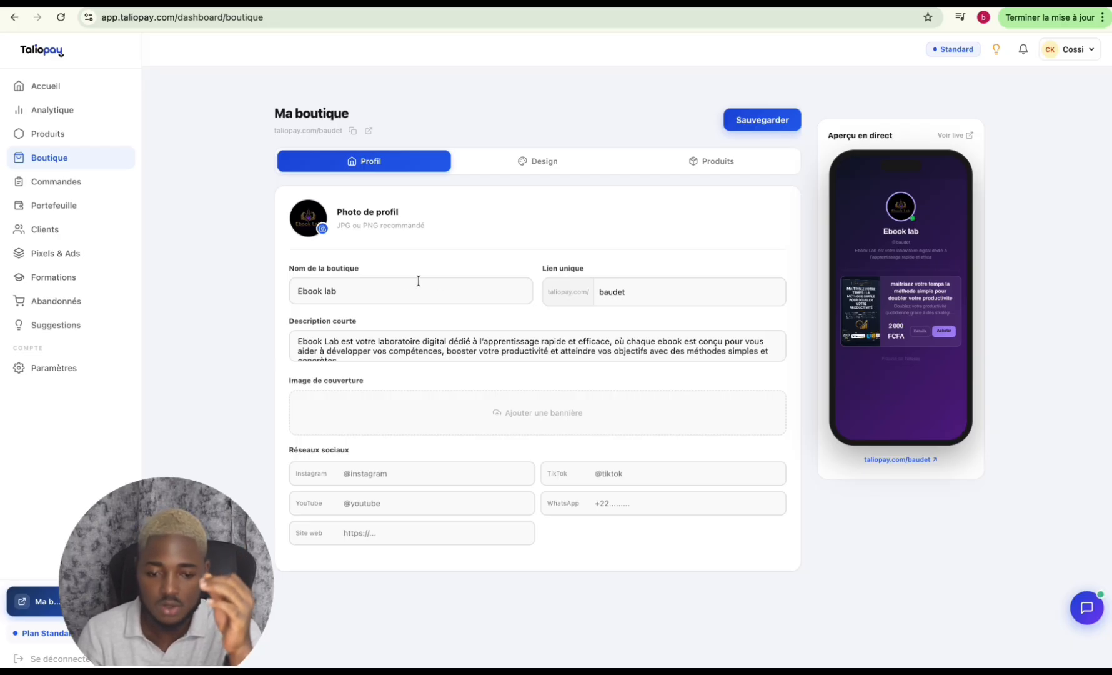
pyautogui.click(343, 291)
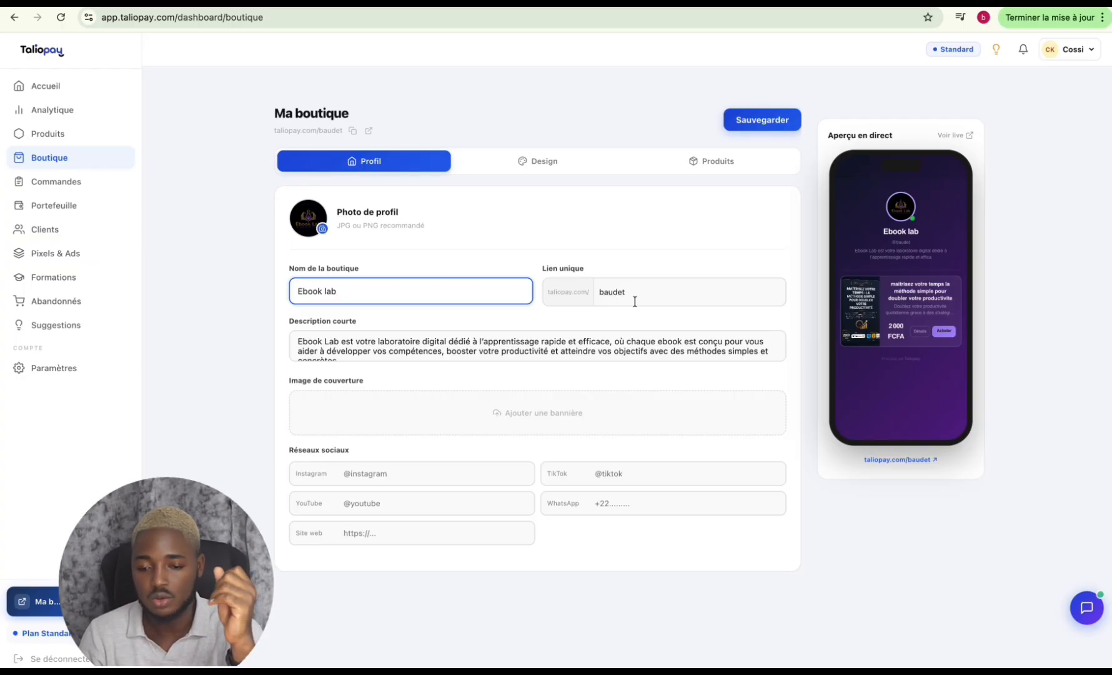
pyautogui.click(647, 288)
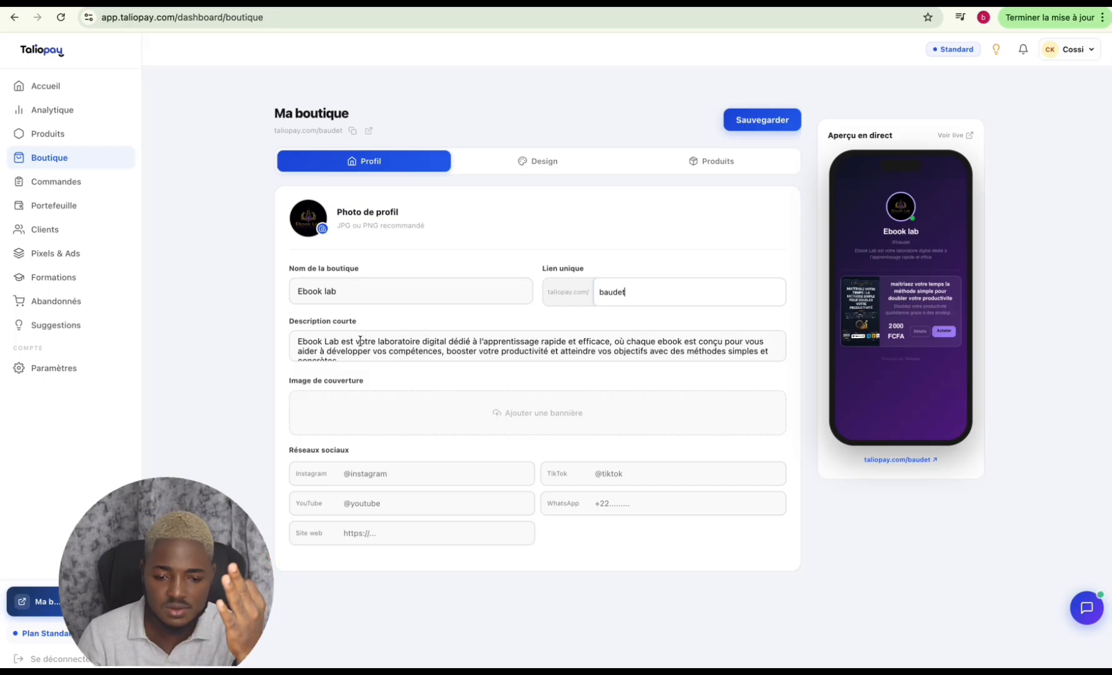
pyautogui.scroll(-2, 361, 340)
pyautogui.scroll(2, 360, 340)
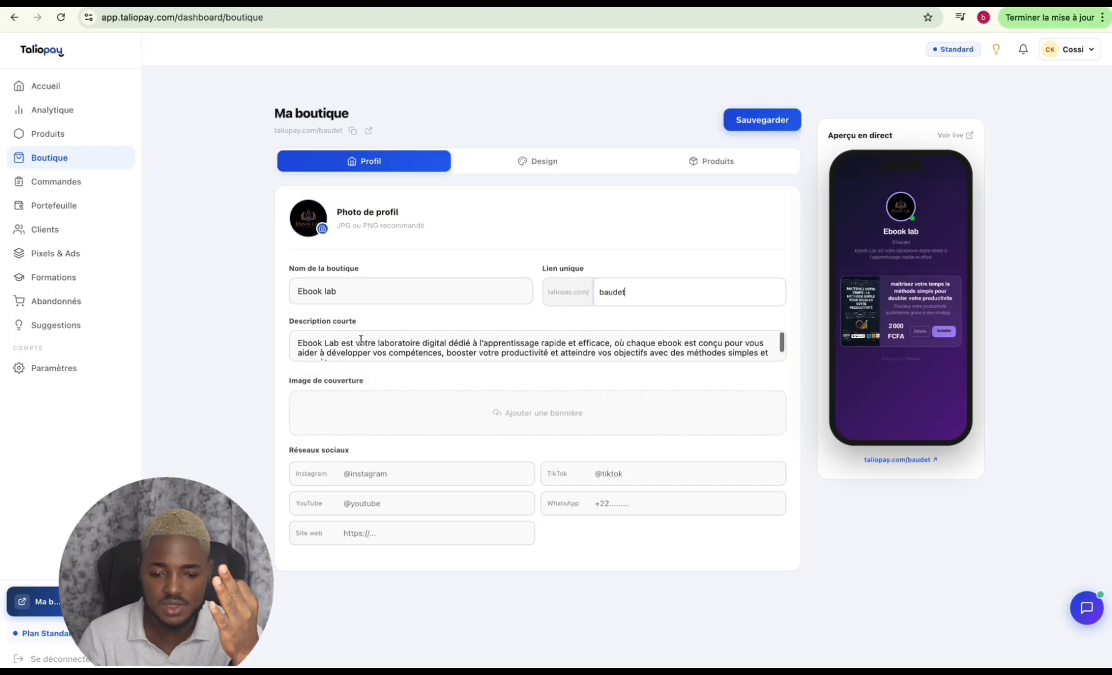
pyautogui.scroll(-1, 360, 341)
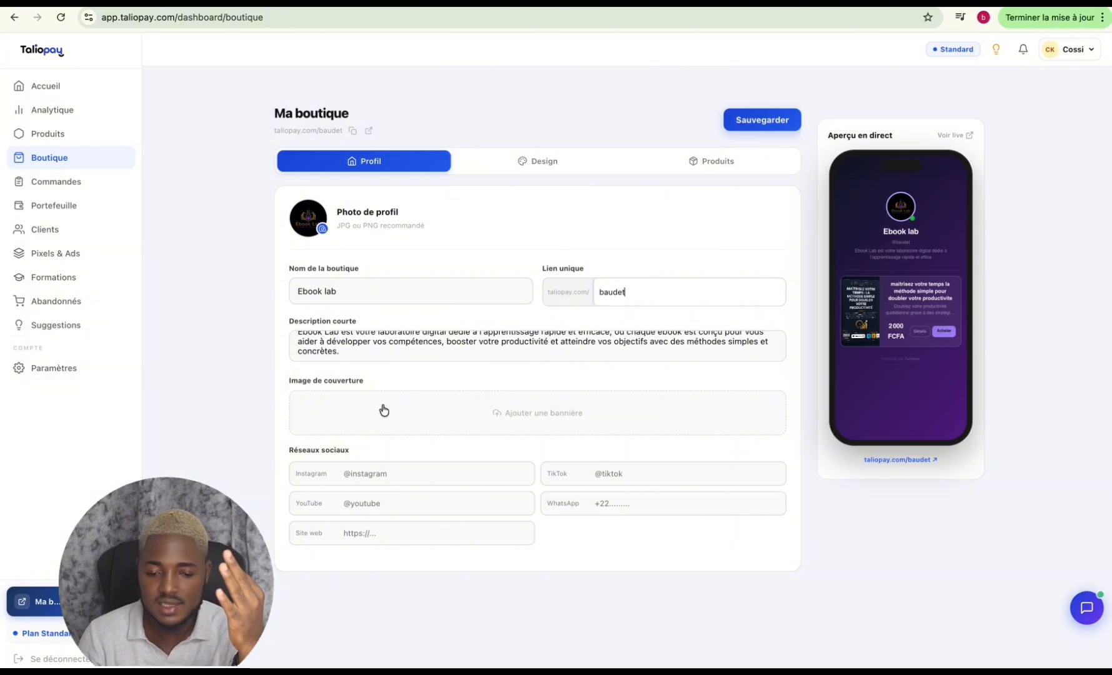
# - Upload banniere_ebook_lab.svg as the shop's cover banner, then scroll down the profile
pyautogui.click(498, 412)
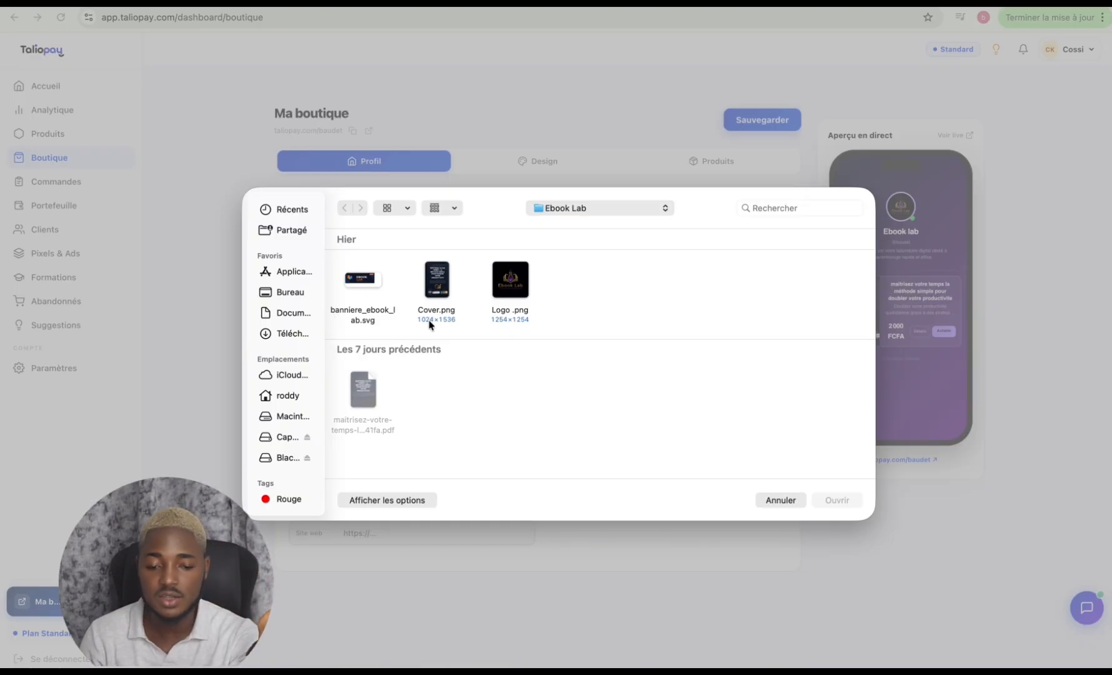
pyautogui.click(365, 278)
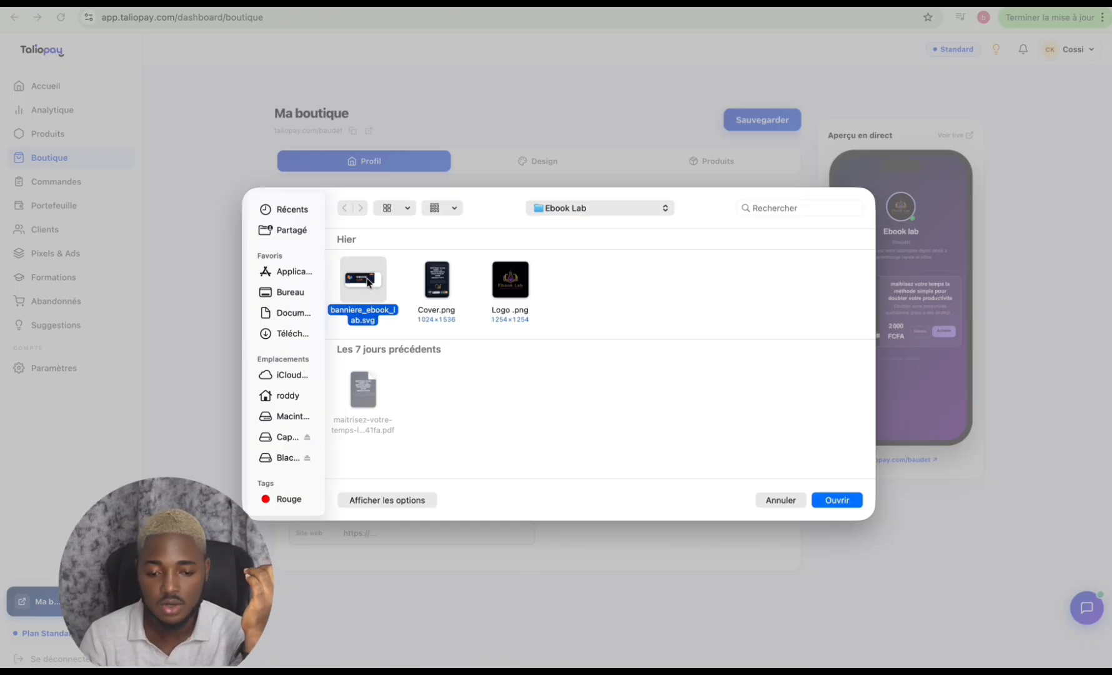
pyautogui.click(836, 500)
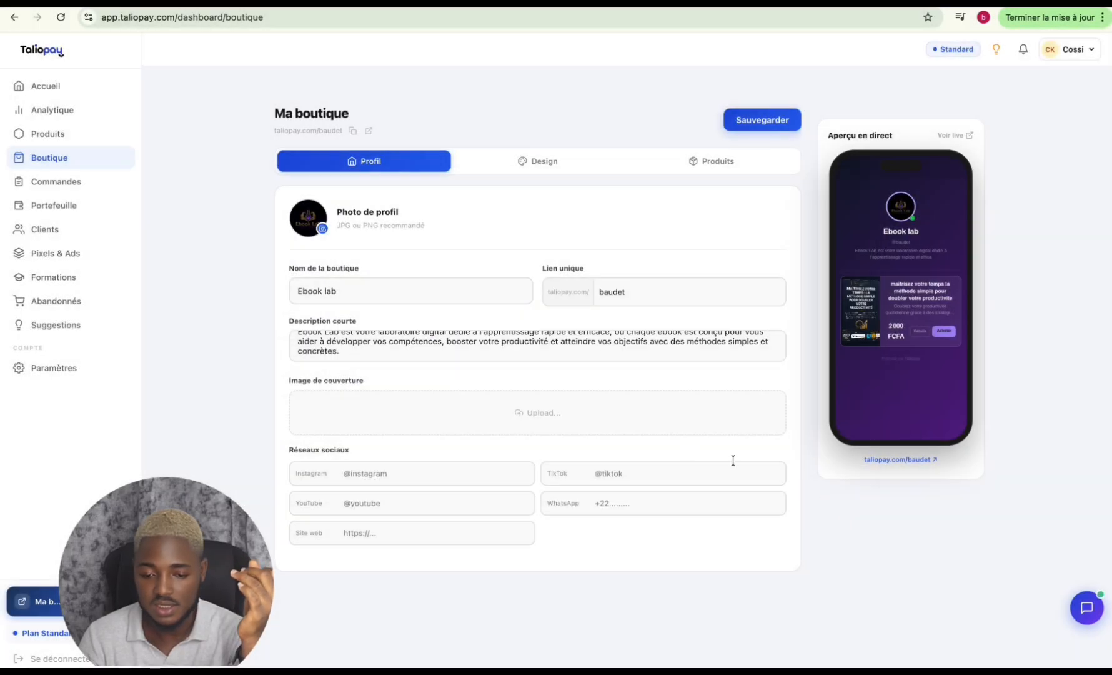
pyautogui.scroll(-1, 684, 452)
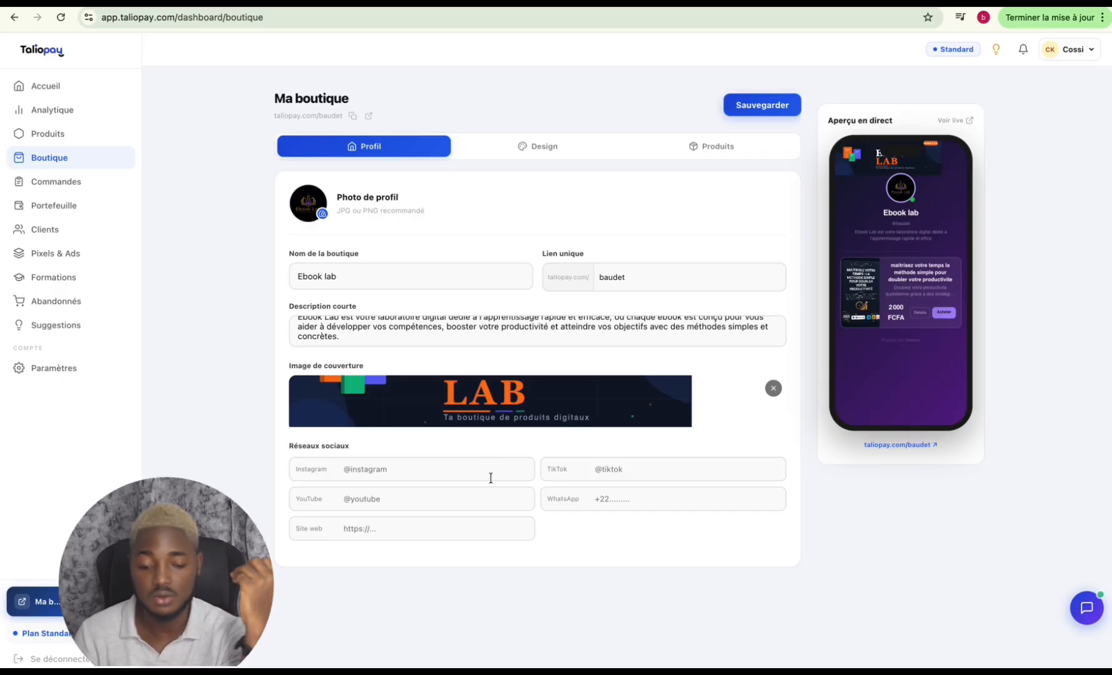
pyautogui.scroll(-1, 427, 461)
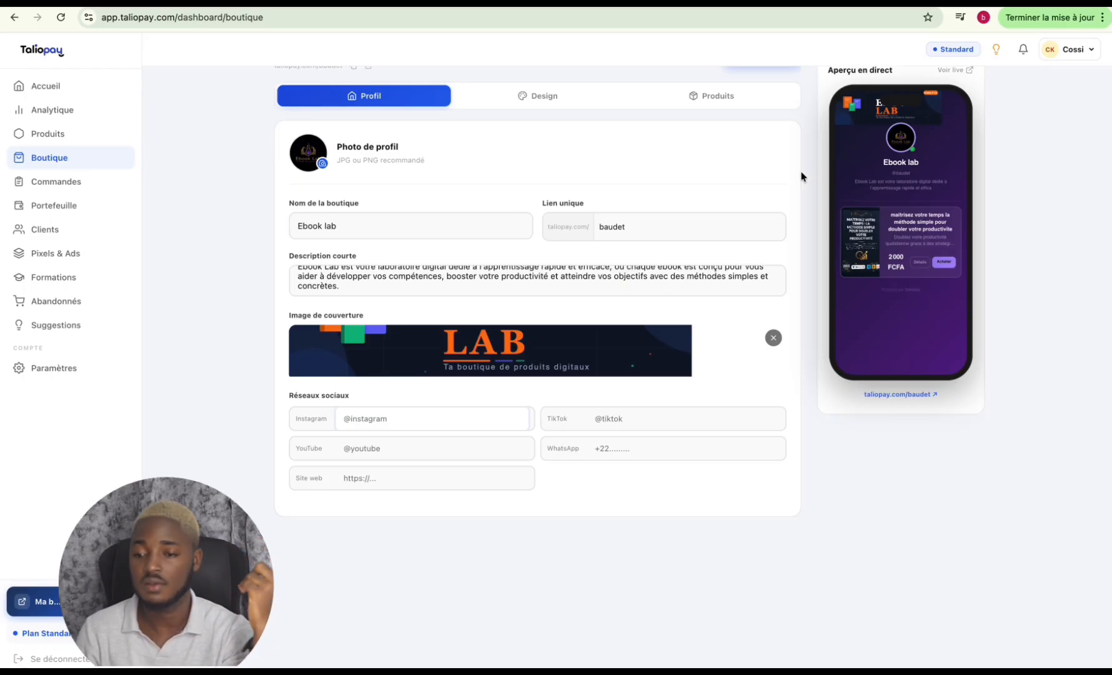
# - Copy the Instagram link from the notes and paste it into the shop's Instagram field
pyautogui.click(874, 3)
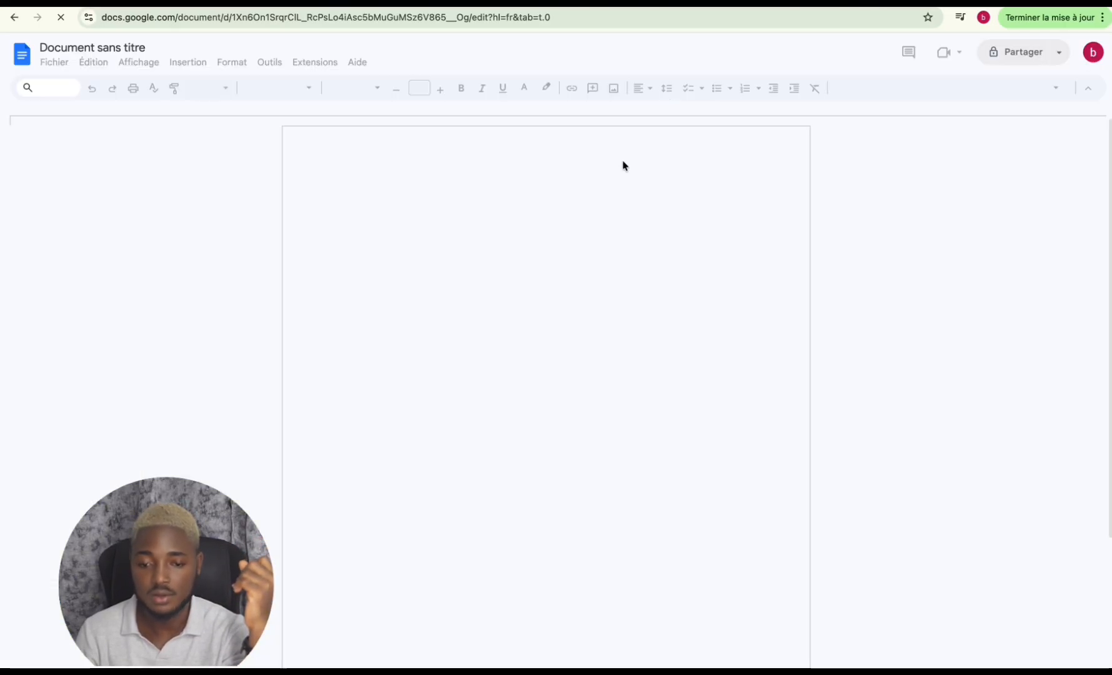
pyautogui.click(685, 261)
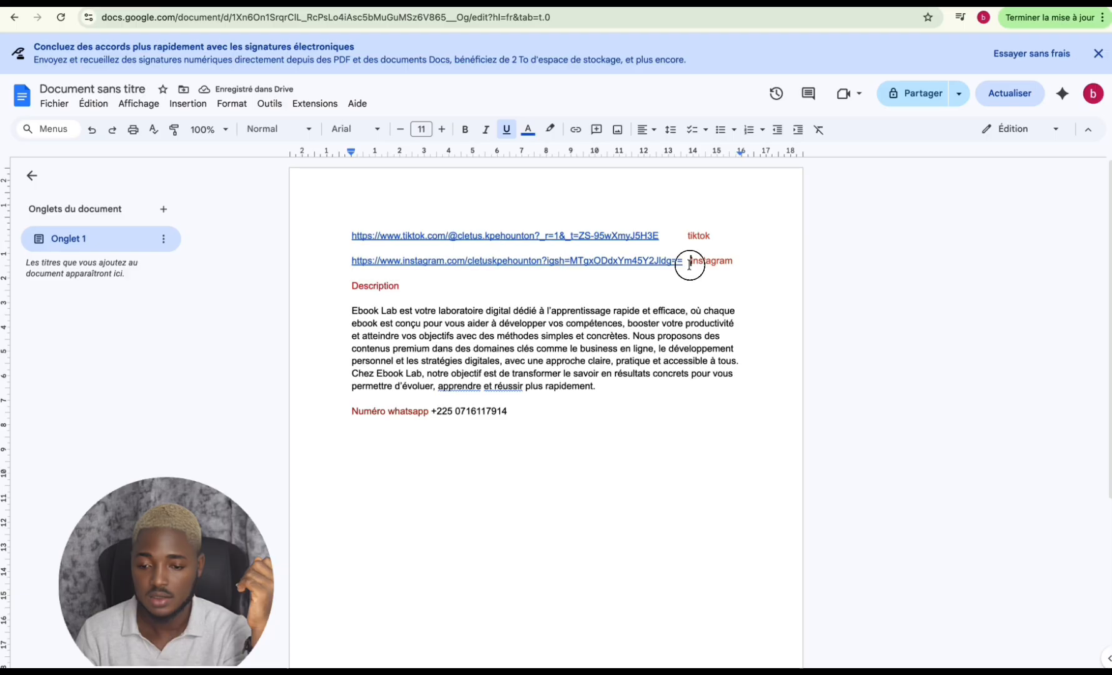
pyautogui.click(685, 261)
pyautogui.moveTo(685, 261); pyautogui.dragTo(391, 249)
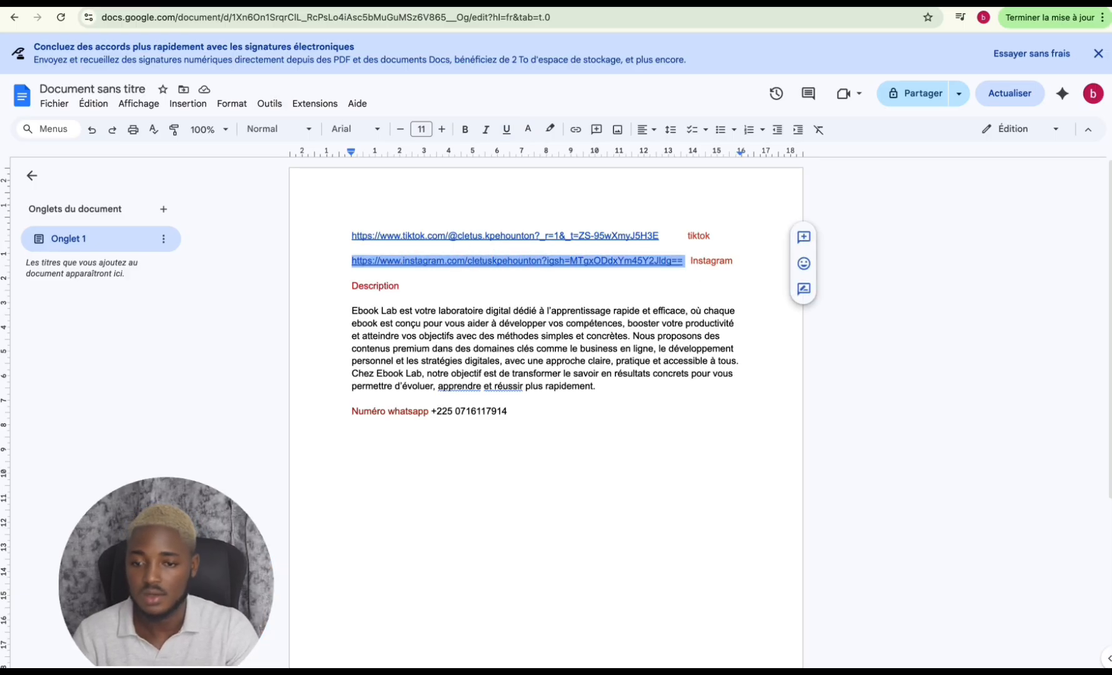
pyautogui.hotkey('ctrl', 'Tab')
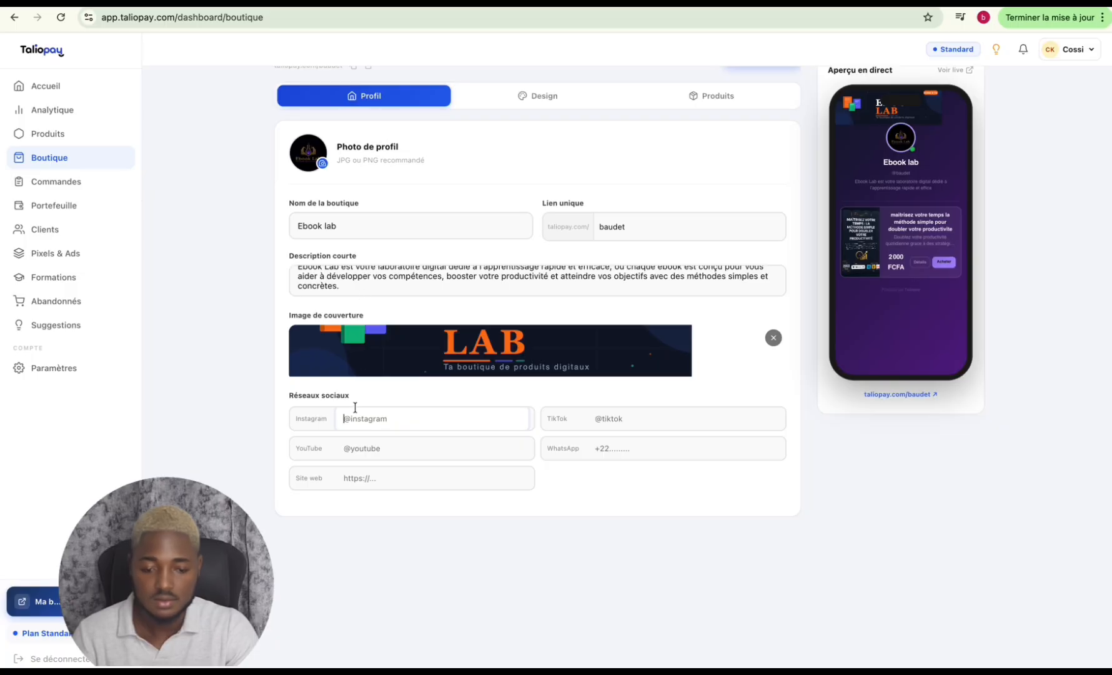
pyautogui.hotkey('ctrl', 'v')
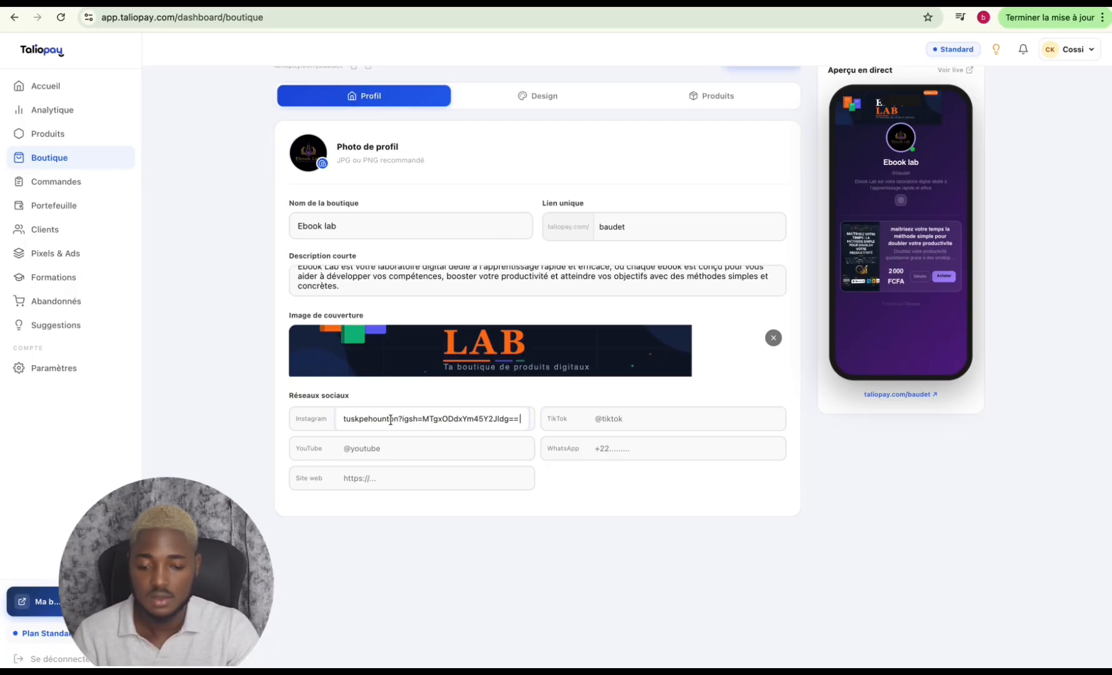
# - Copy the TikTok link from the notes and paste it into the TikTok field
pyautogui.click(595, 418)
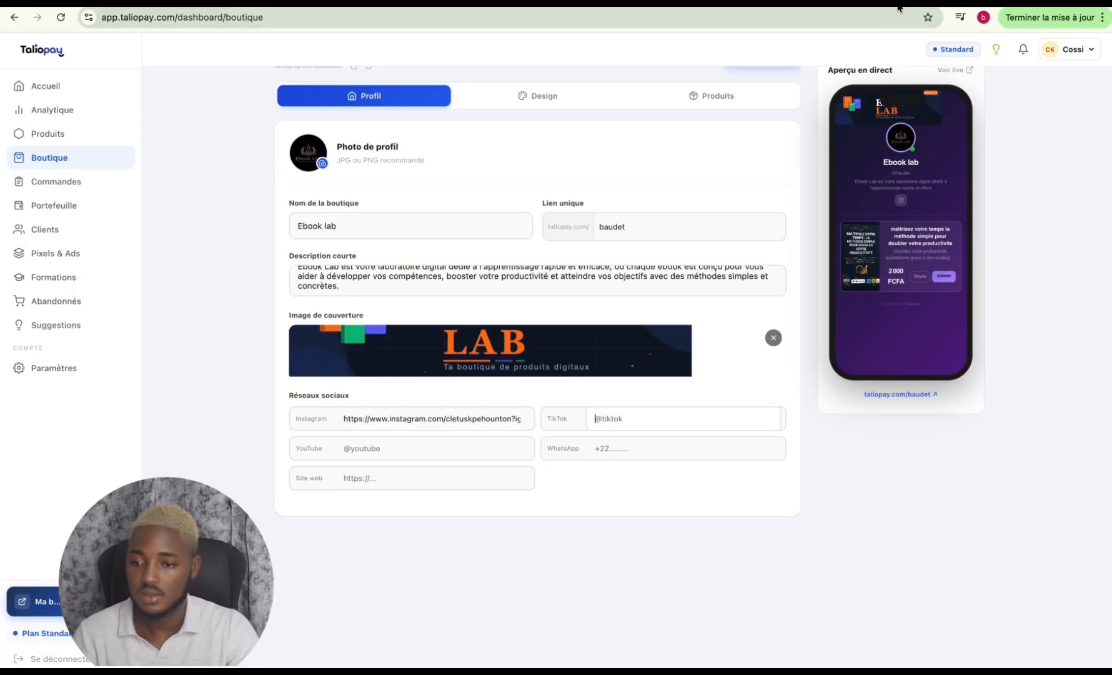
pyautogui.hotkey('ctrl', 'Tab')
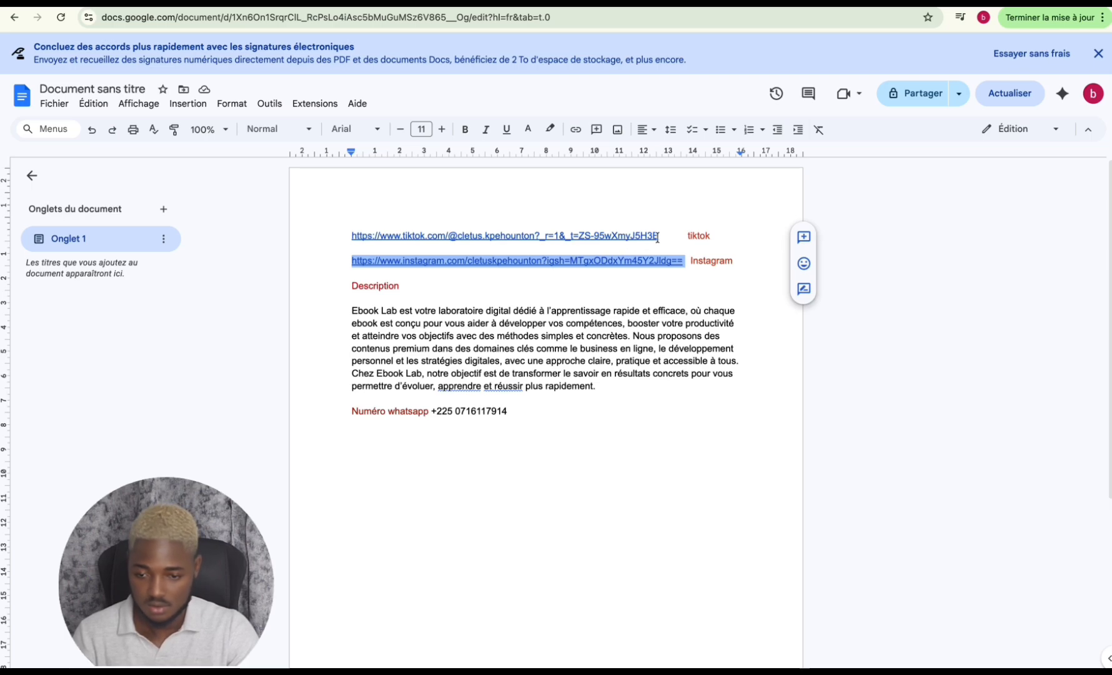
pyautogui.moveTo(658, 236); pyautogui.dragTo(350, 234)
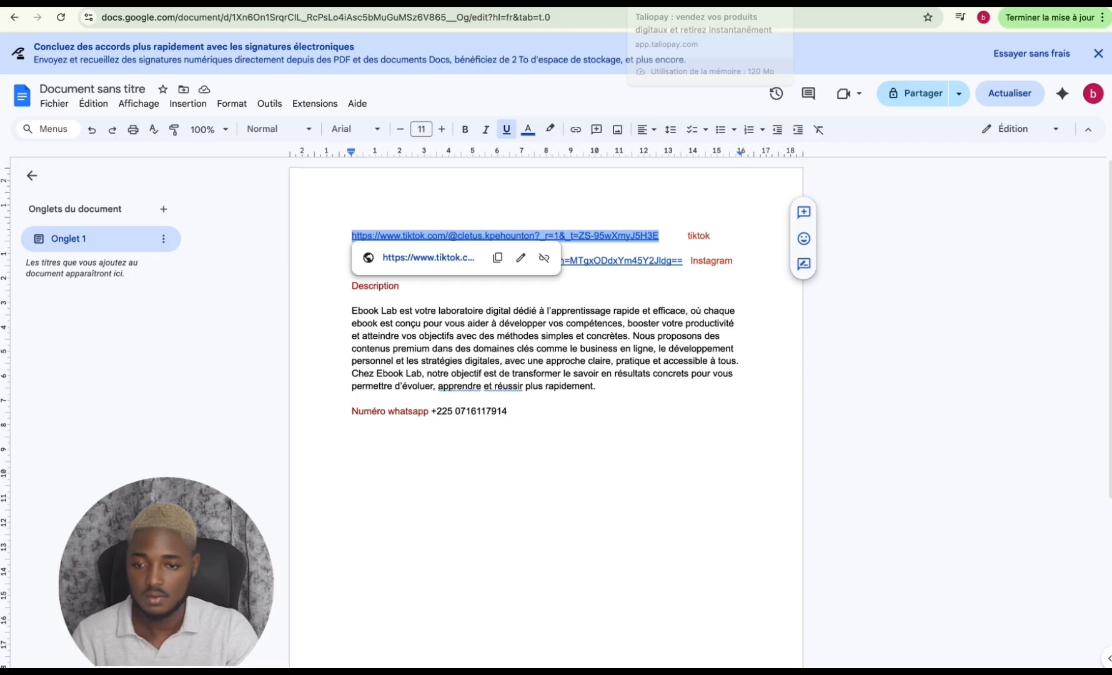
pyautogui.click(656, 2)
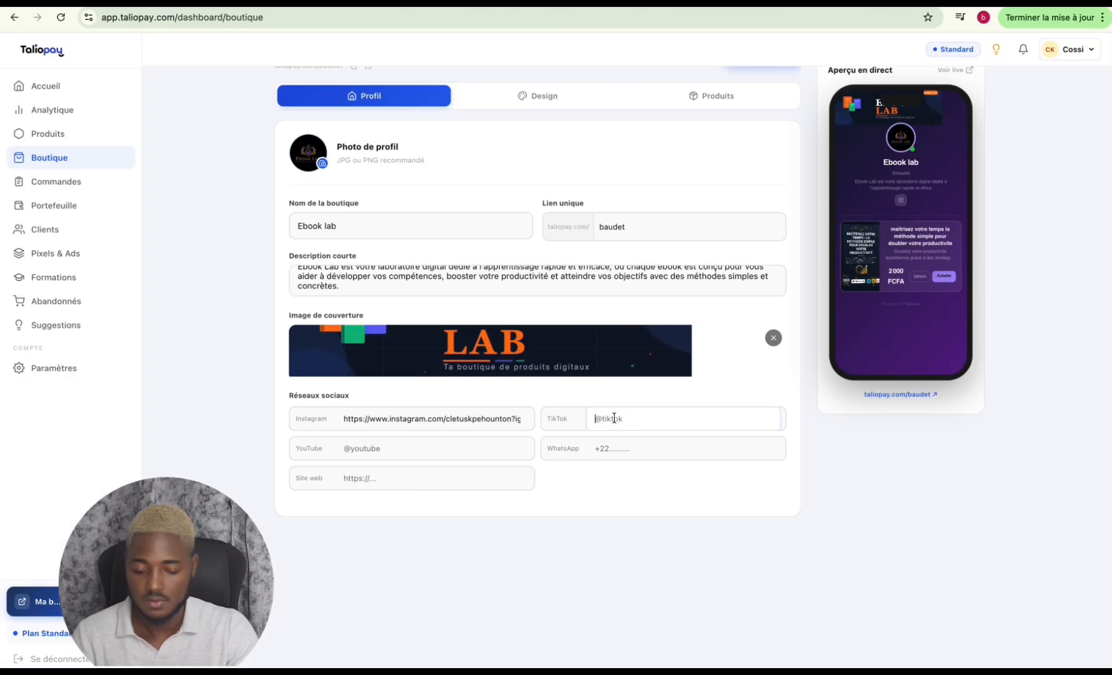
pyautogui.hotkey('ctrl', 'v')
pyautogui.click(405, 448)
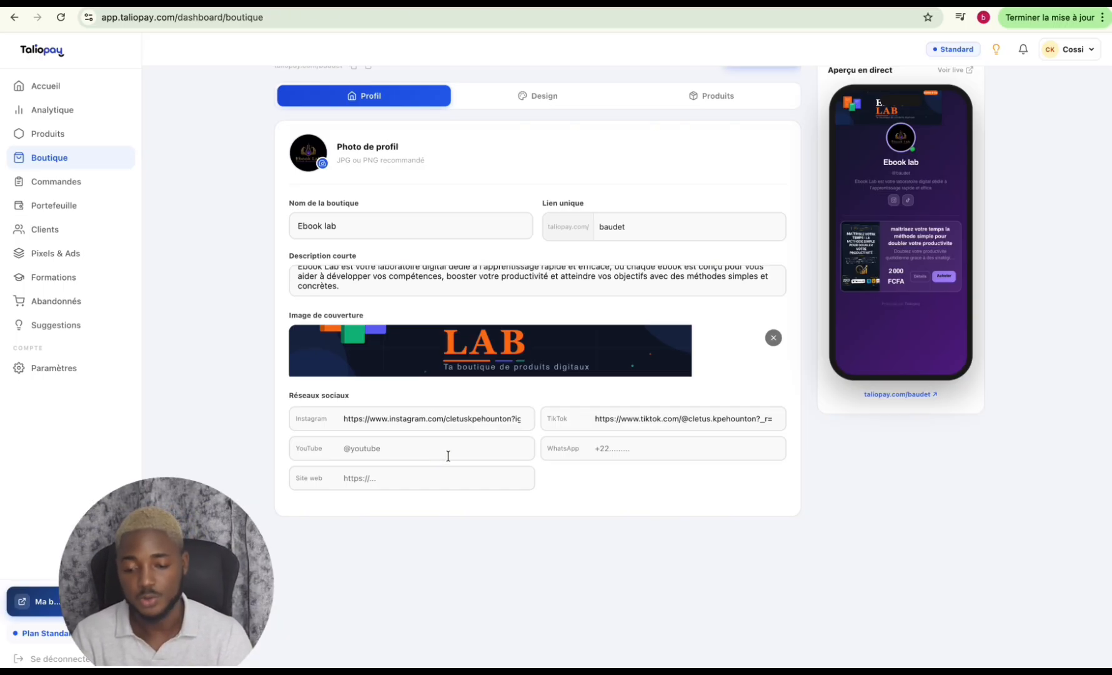
# - Copy the WhatsApp number from the notes and paste it into the WhatsApp field
pyautogui.click(411, 478)
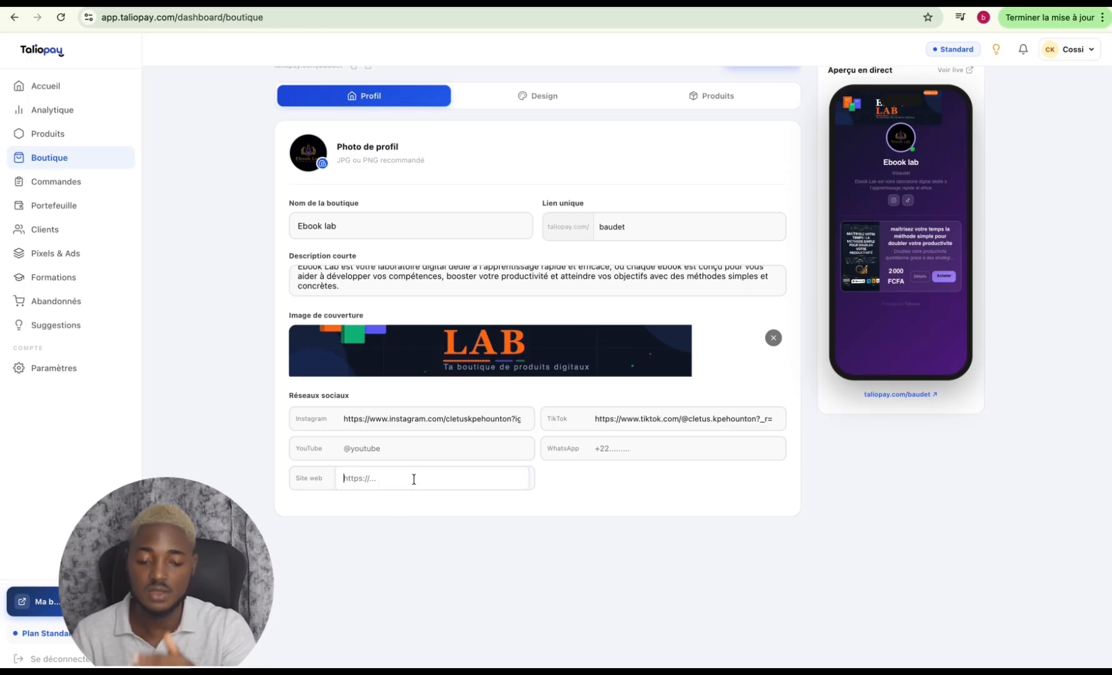
pyautogui.click(642, 438)
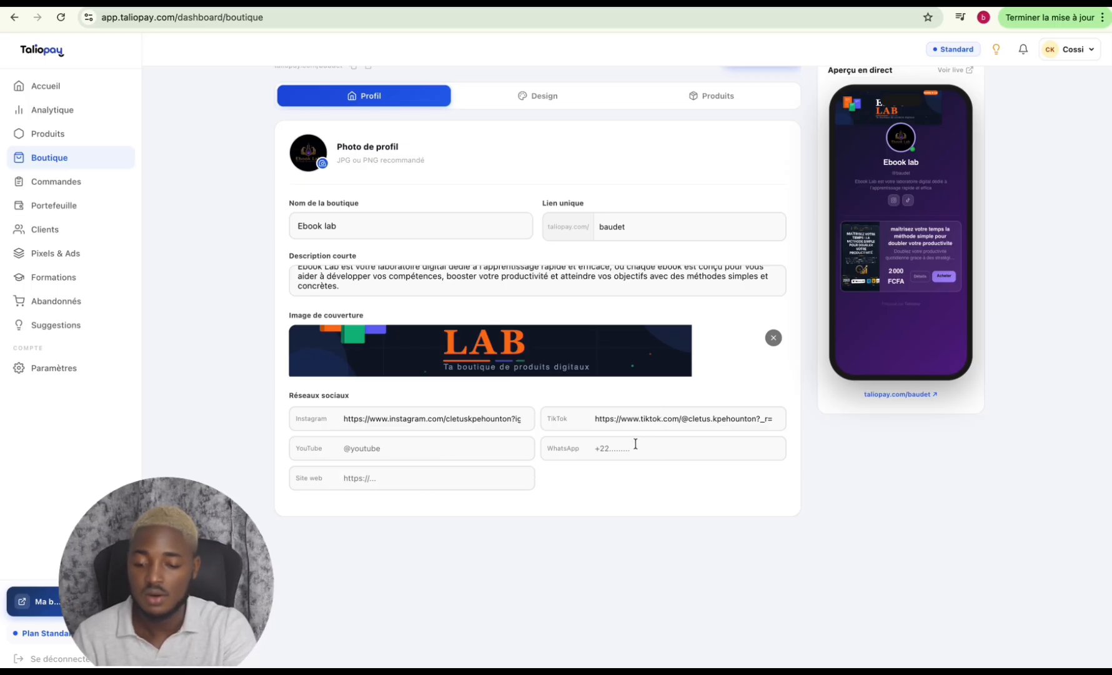
pyautogui.hotkey('ctrl', 'Tab')
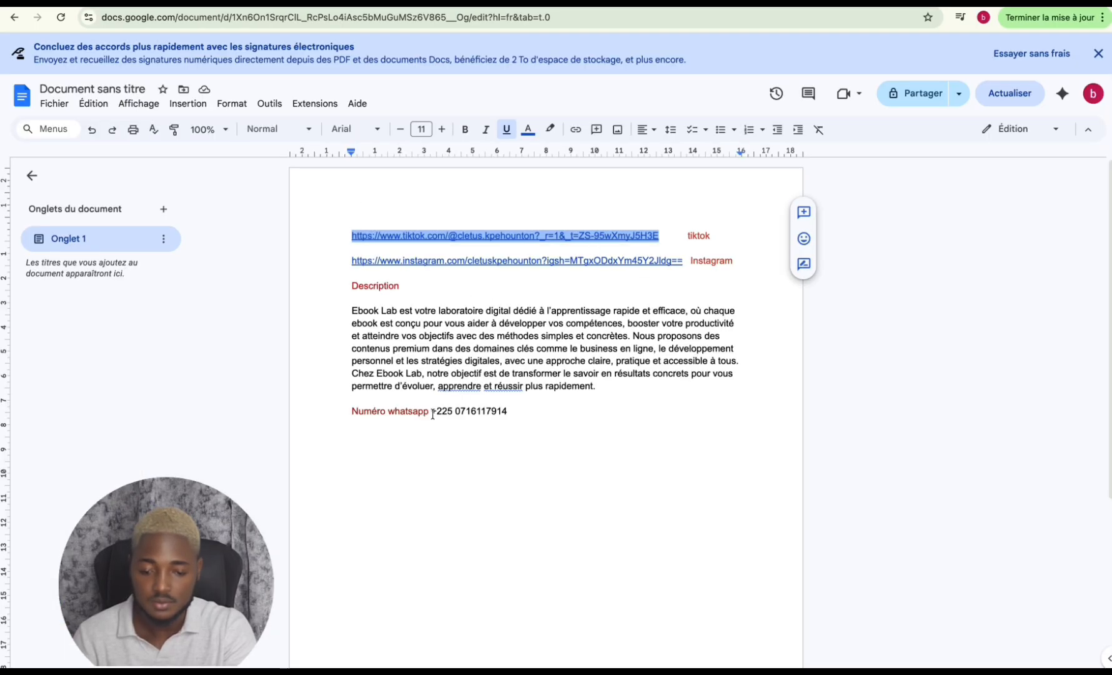
pyautogui.moveTo(431, 413); pyautogui.dragTo(531, 411)
pyautogui.hotkey('ctrl', 'c')
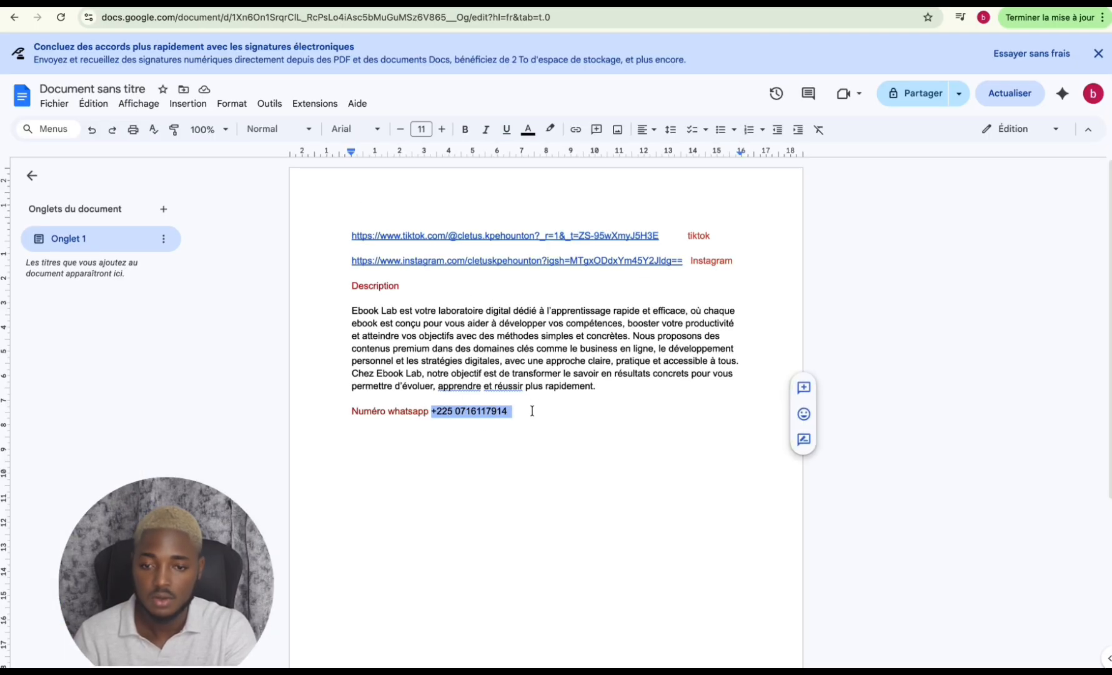
pyautogui.hotkey('ctrl', 'Tab')
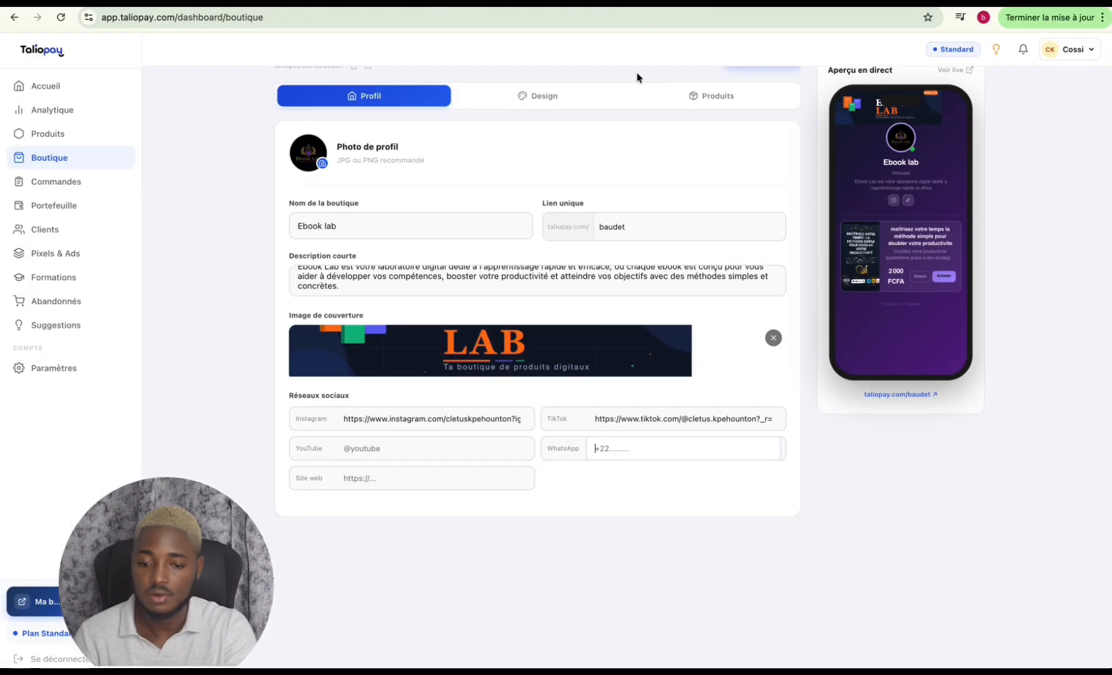
pyautogui.click(609, 451)
pyautogui.hotkey('ctrl', 'v')
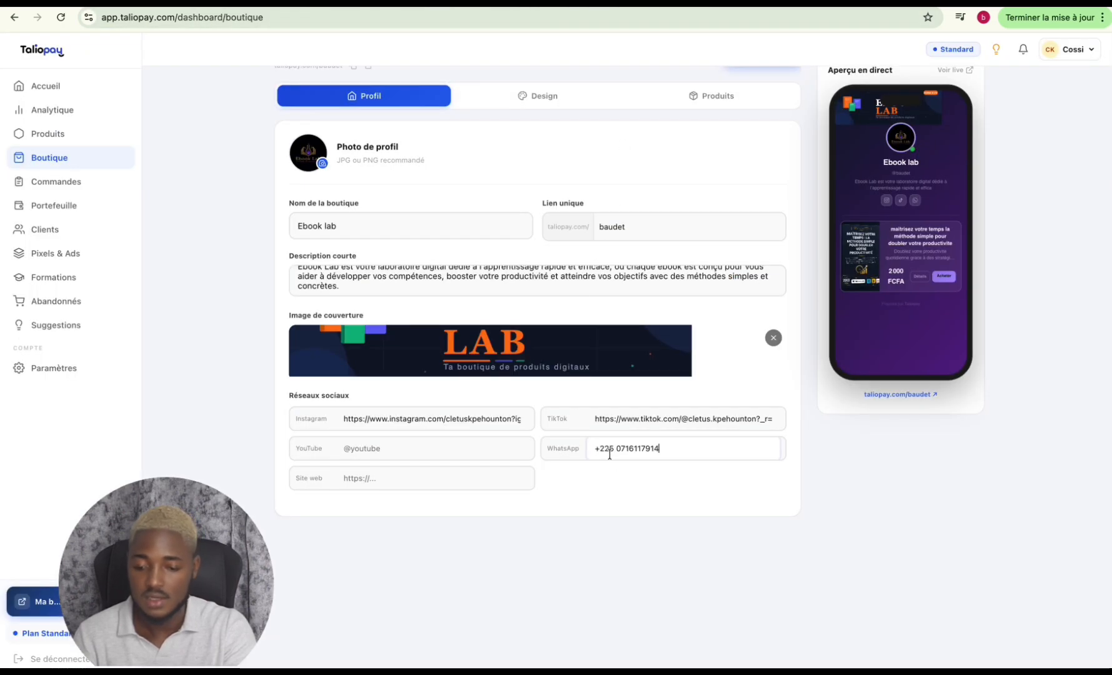
pyautogui.click(670, 493)
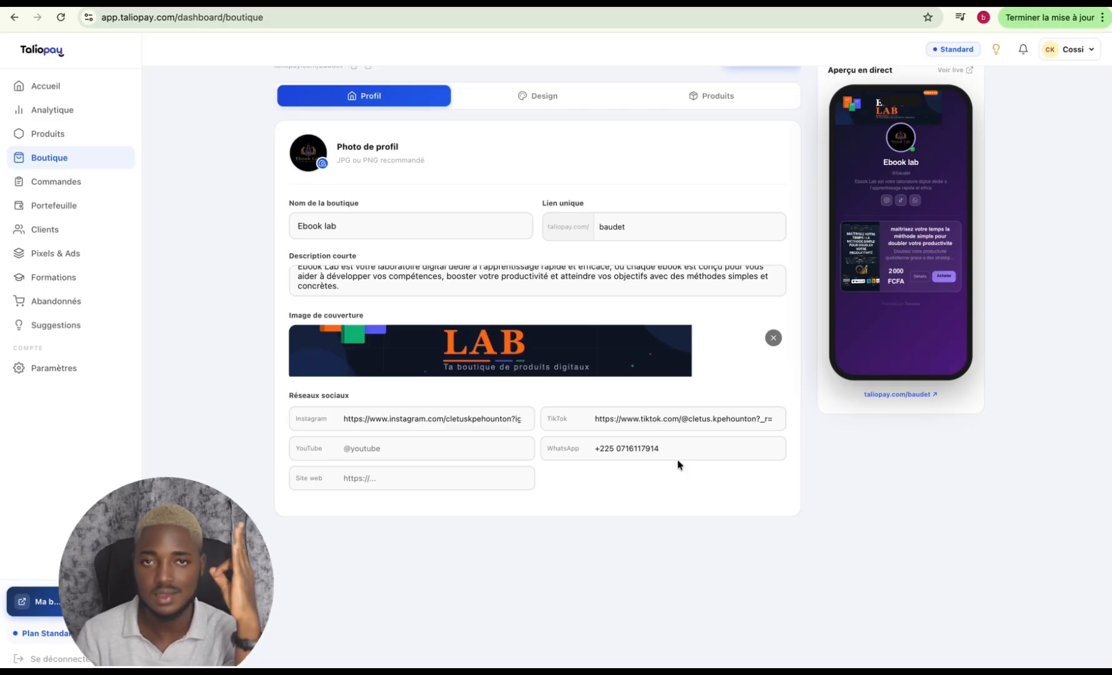
# - Clear the WhatsApp field and paste the number in again to confirm it
pyautogui.click(674, 481)
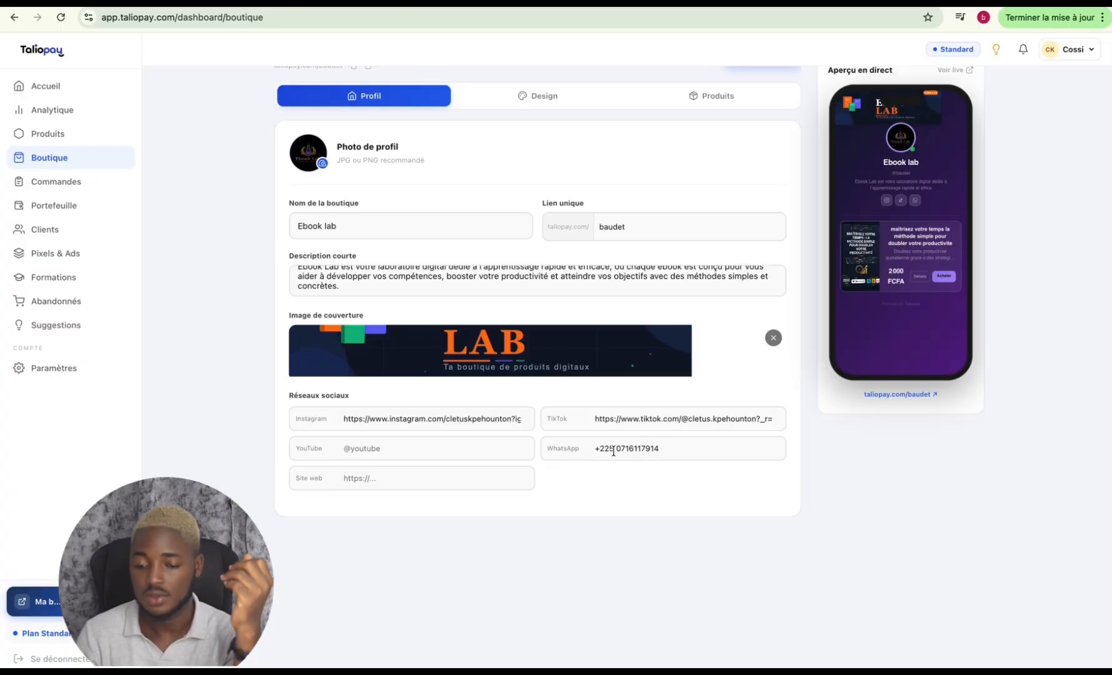
pyautogui.tripleClick(680, 450)
pyautogui.hotkey('ctrl', 'c')
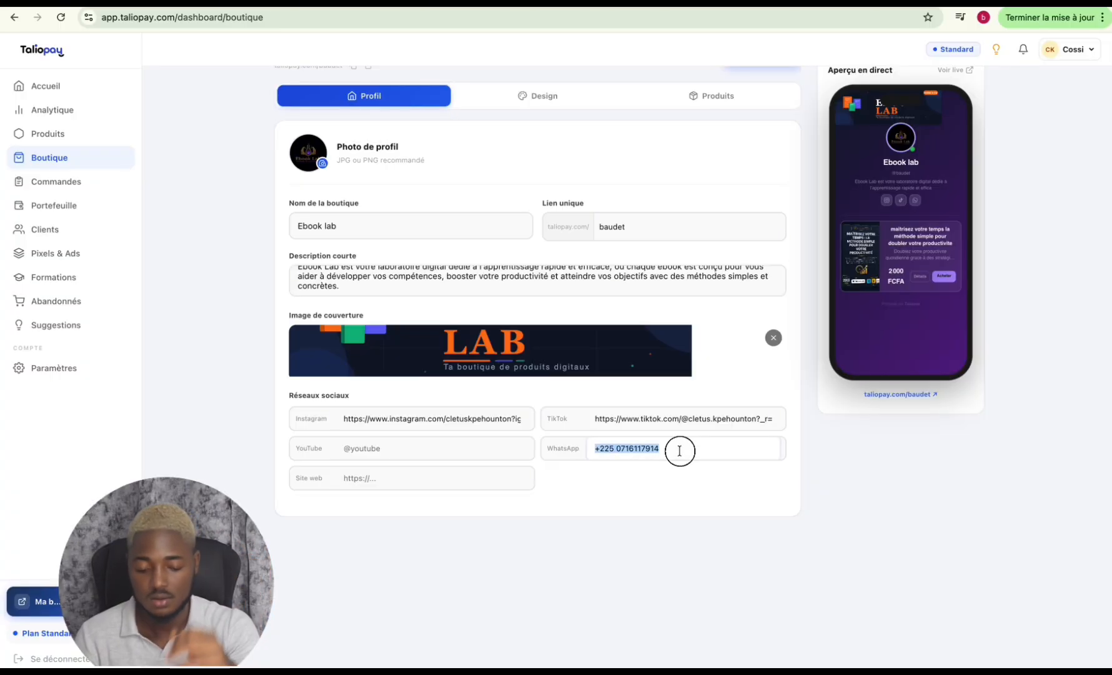
pyautogui.press('BackSpace')
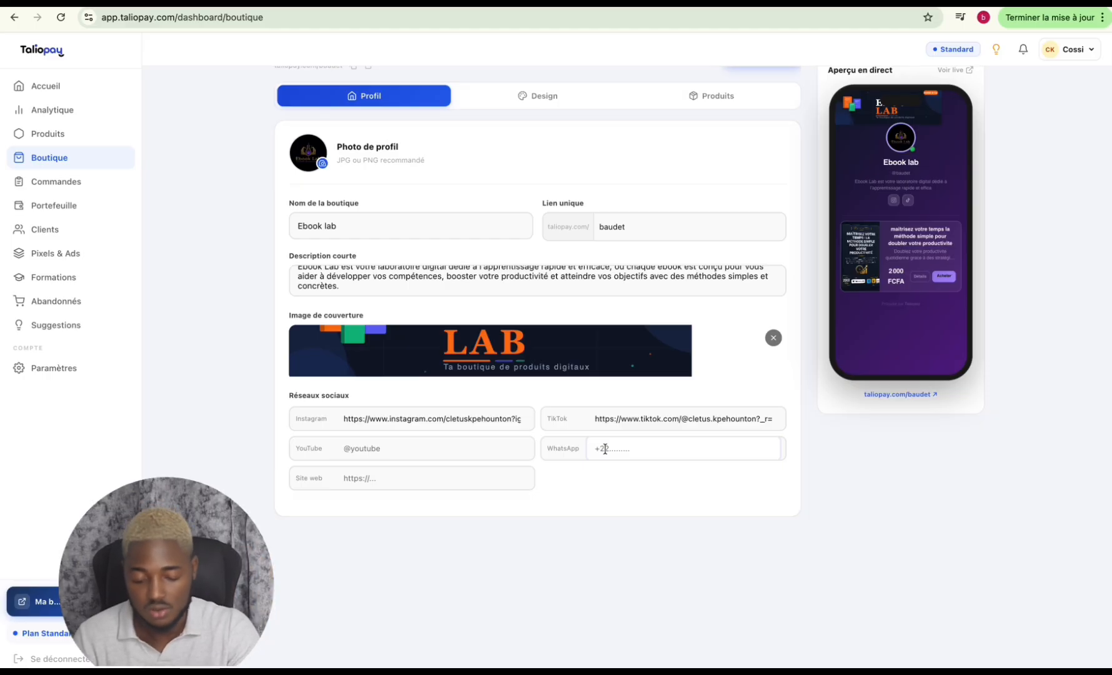
pyautogui.hotkey('ctrl', 'v')
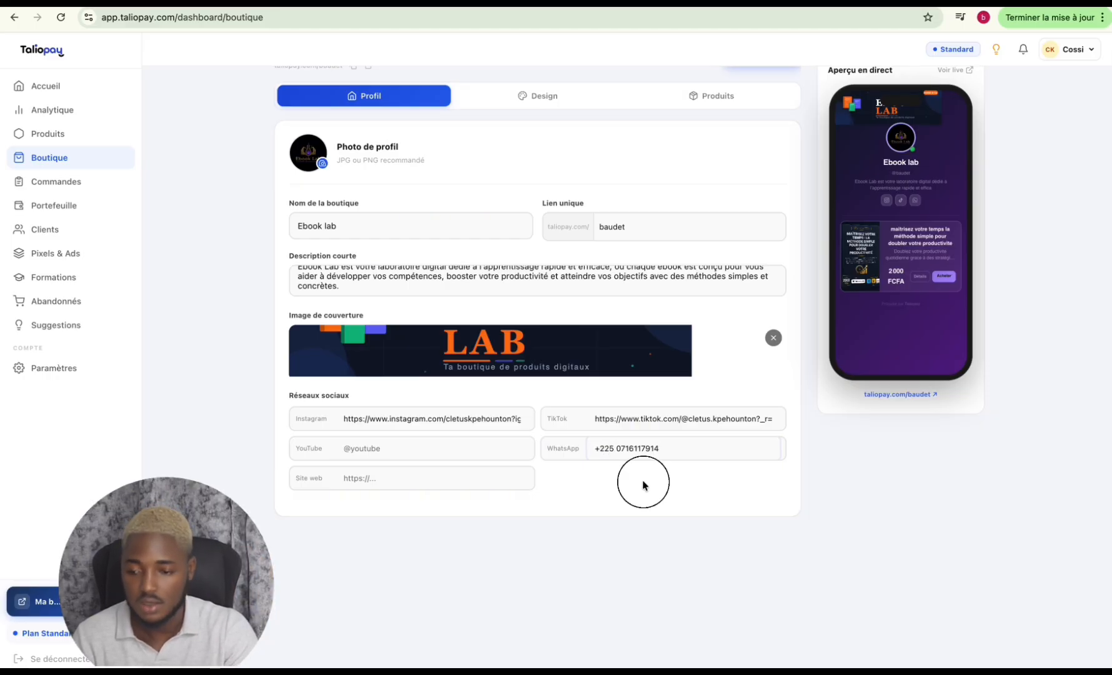
pyautogui.click(642, 480)
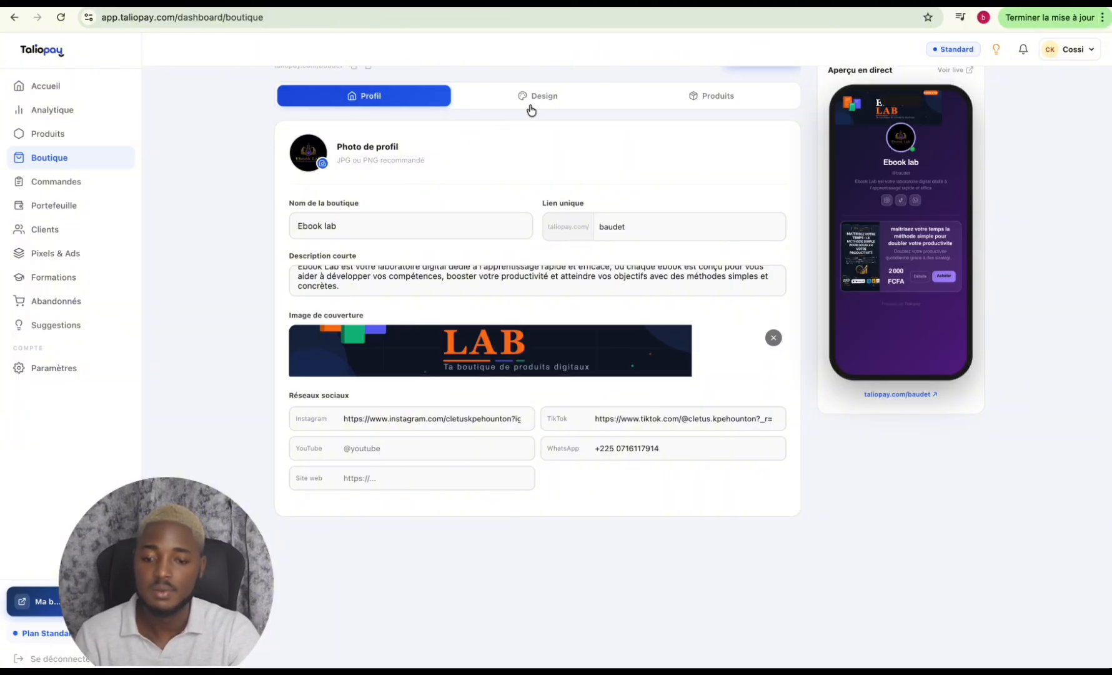
# - Look over the Design tab's theme options and save the settings with the Glass theme
pyautogui.click(541, 97)
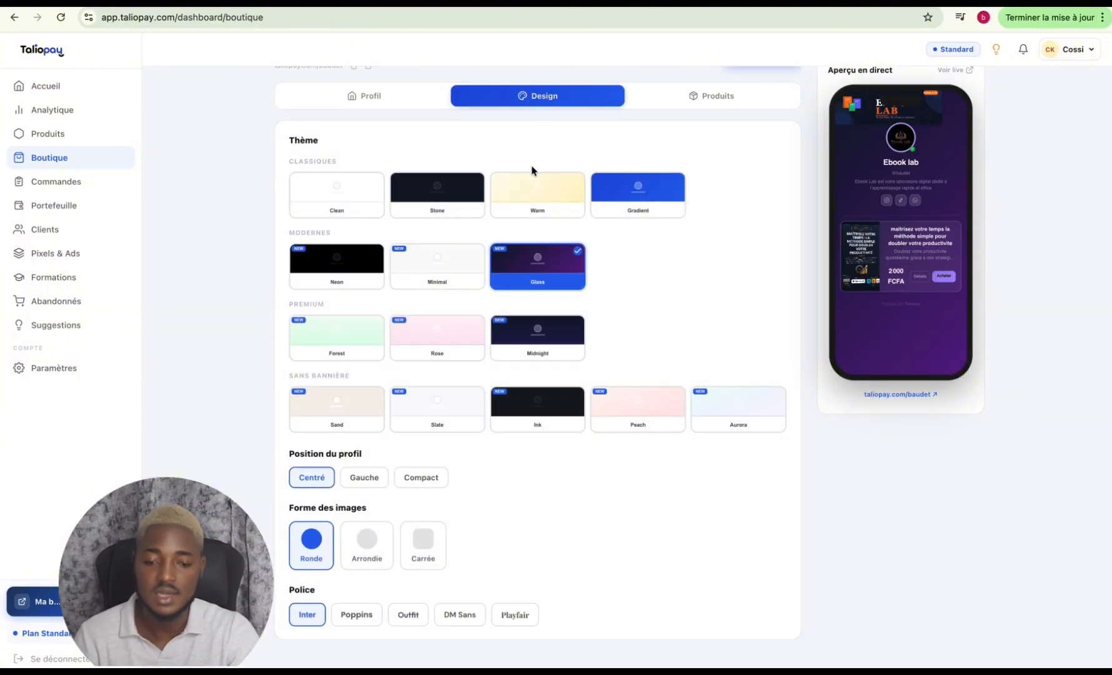
pyautogui.scroll(-1, 540, 295)
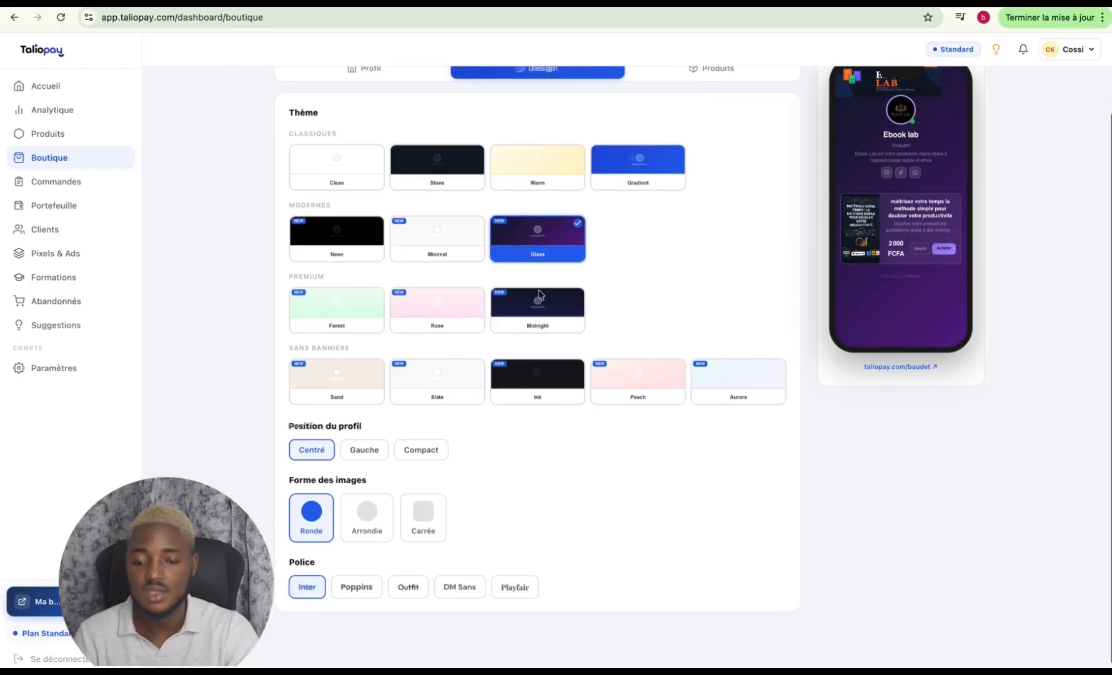
pyautogui.scroll(2, 540, 295)
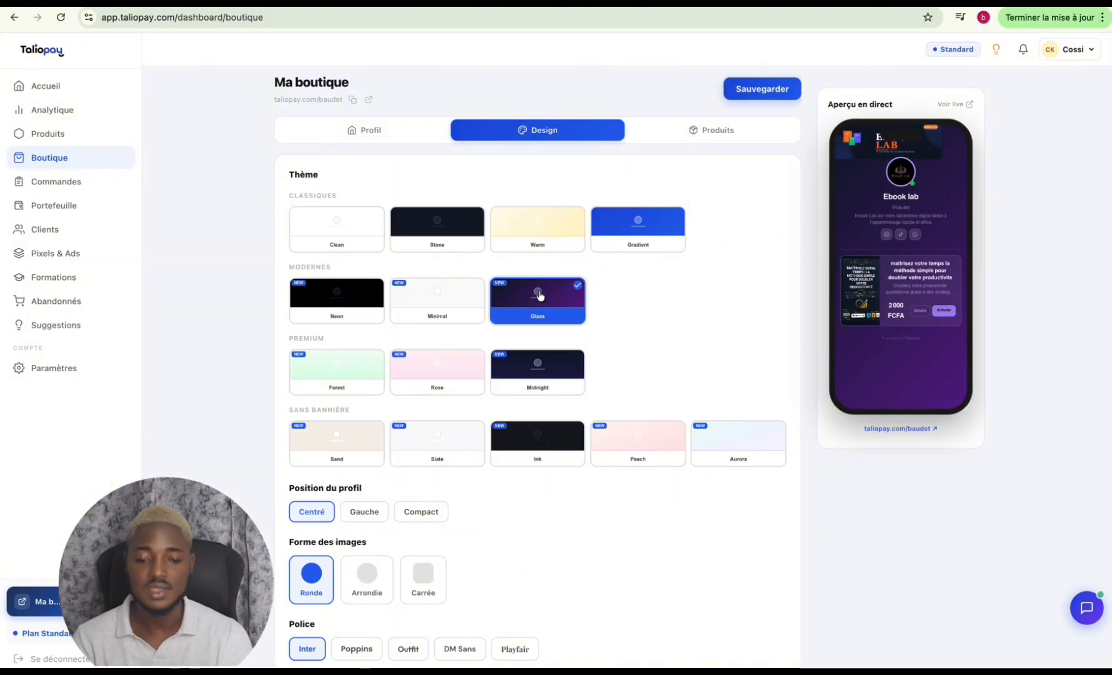
pyautogui.scroll(-1, 540, 295)
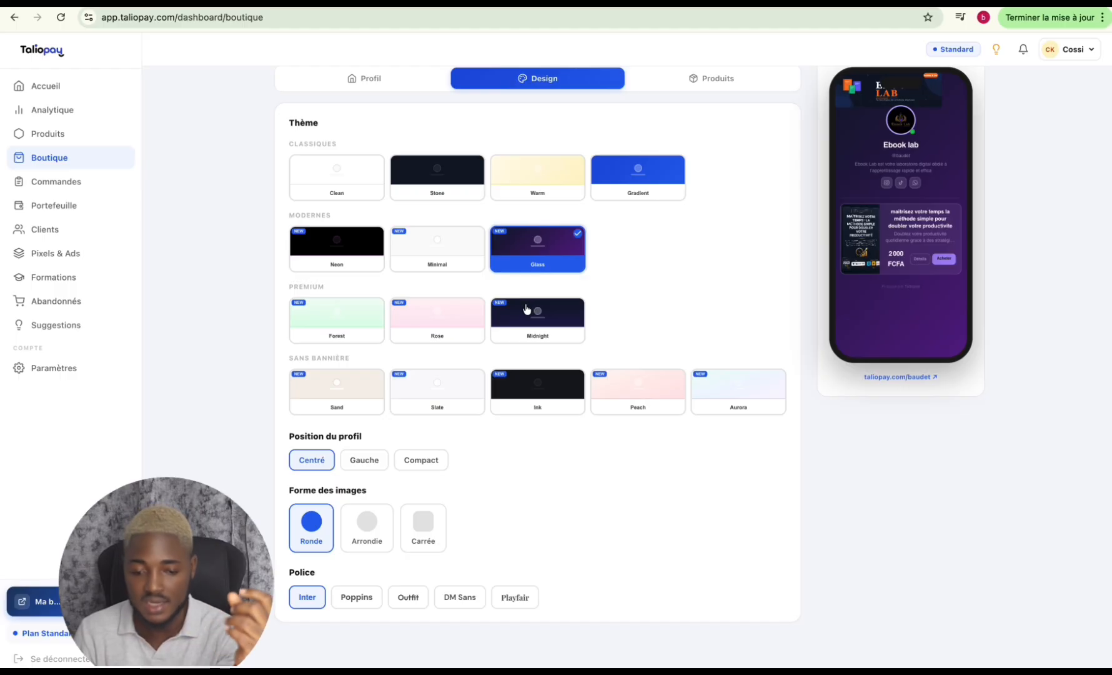
pyautogui.scroll(2, 568, 528)
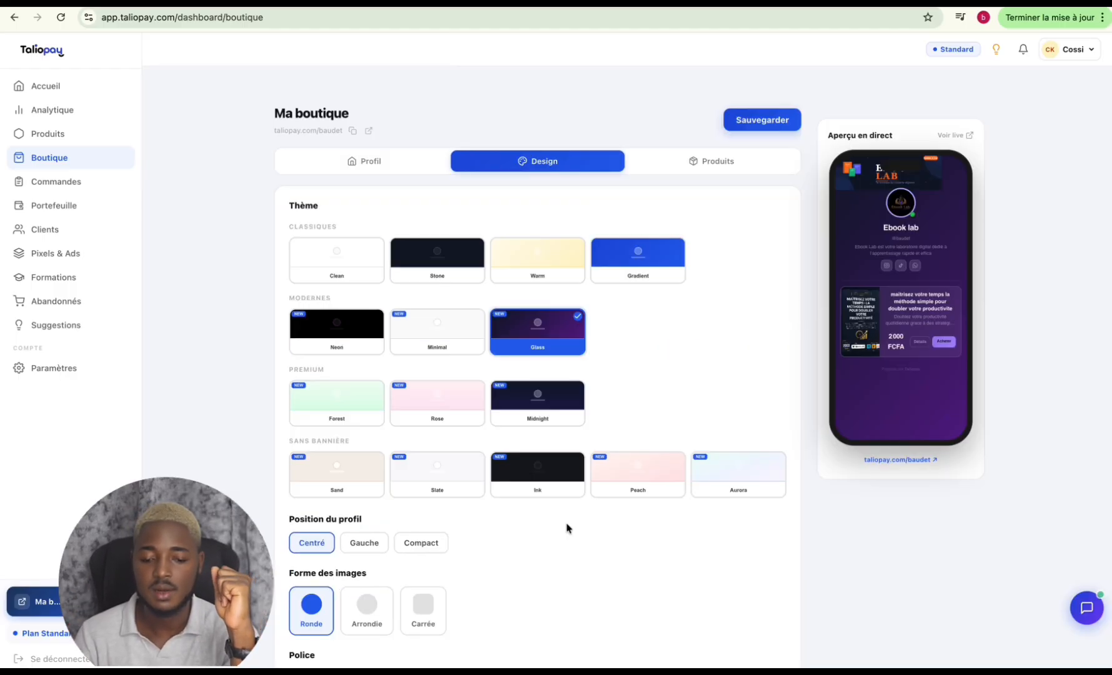
pyautogui.scroll(-1, 567, 527)
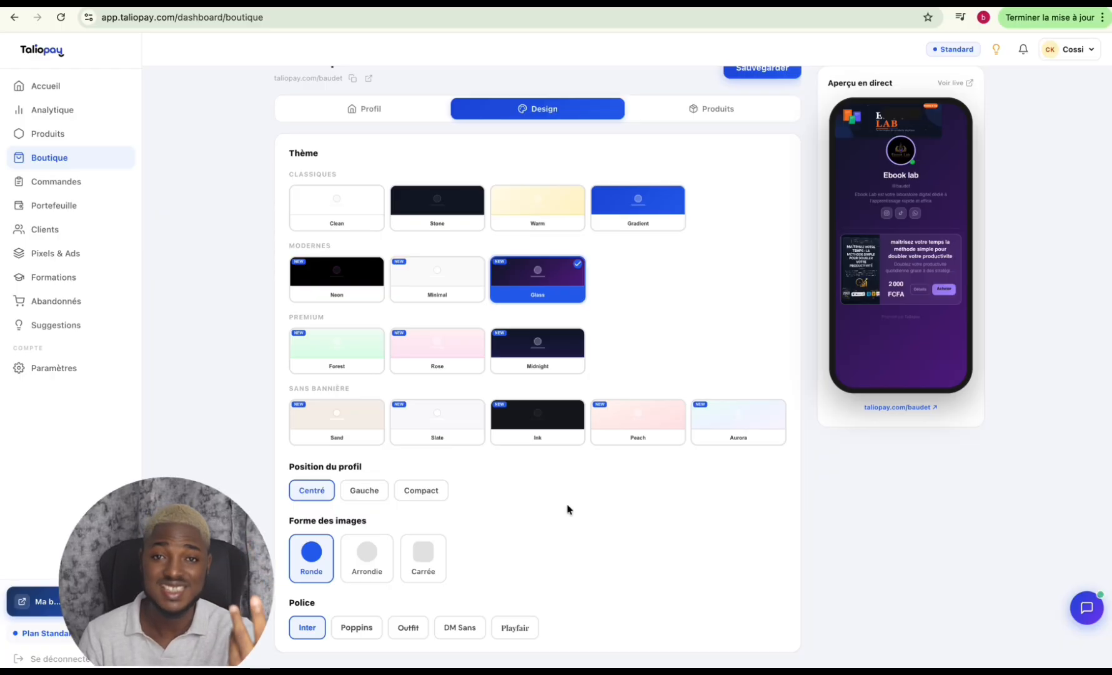
pyautogui.scroll(1, 566, 509)
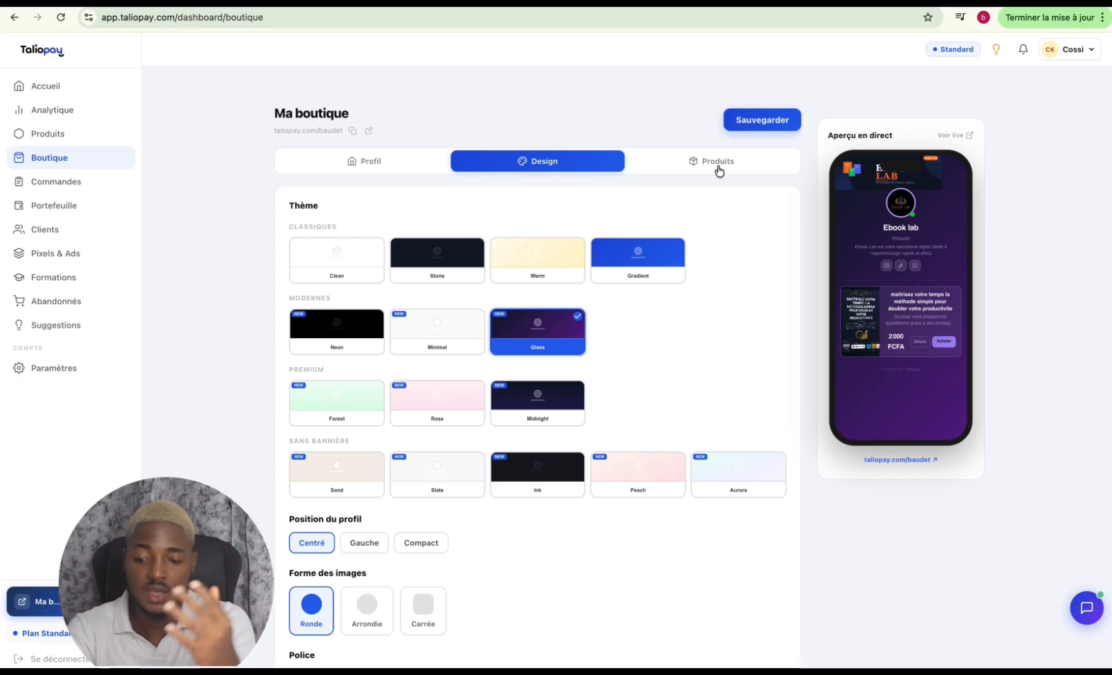
pyautogui.scroll(-2, 731, 326)
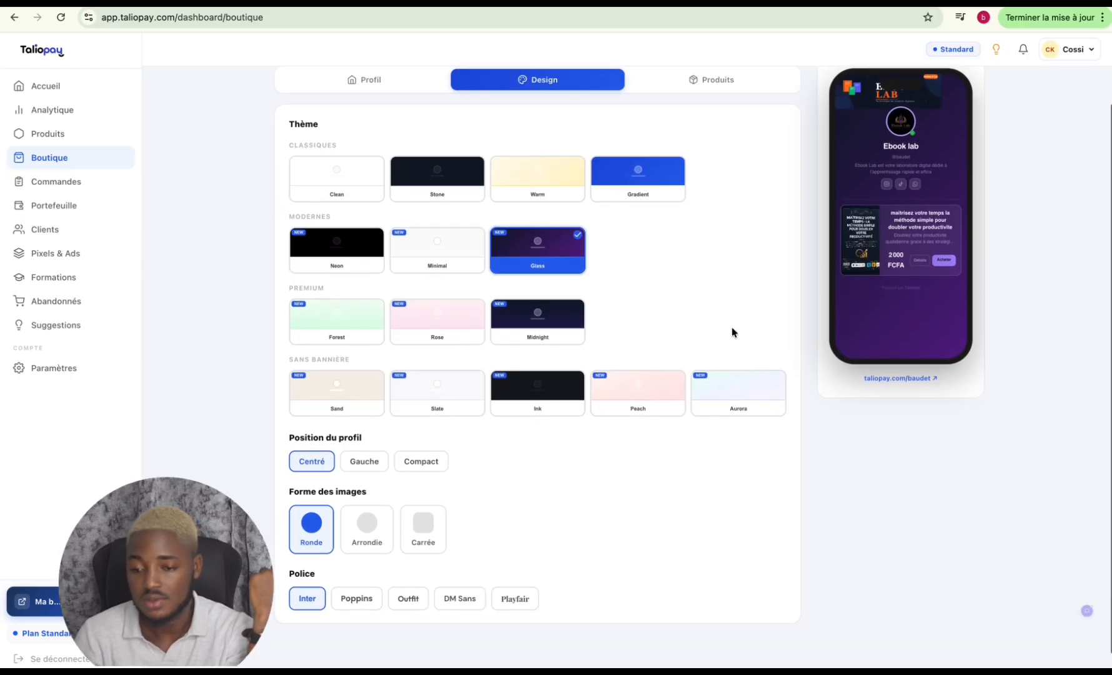
pyautogui.scroll(2, 732, 326)
pyautogui.click(757, 124)
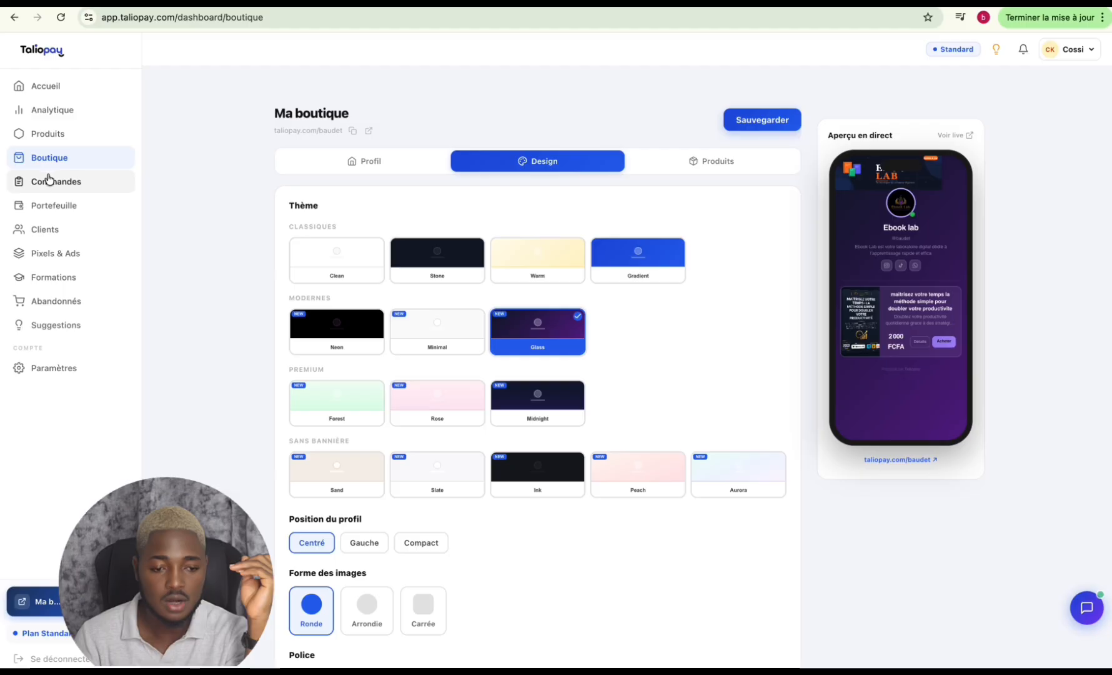
# - Filter the empty Orders list by Payées, En attente and Échouées, then open Portefeuille
pyautogui.click(70, 184)
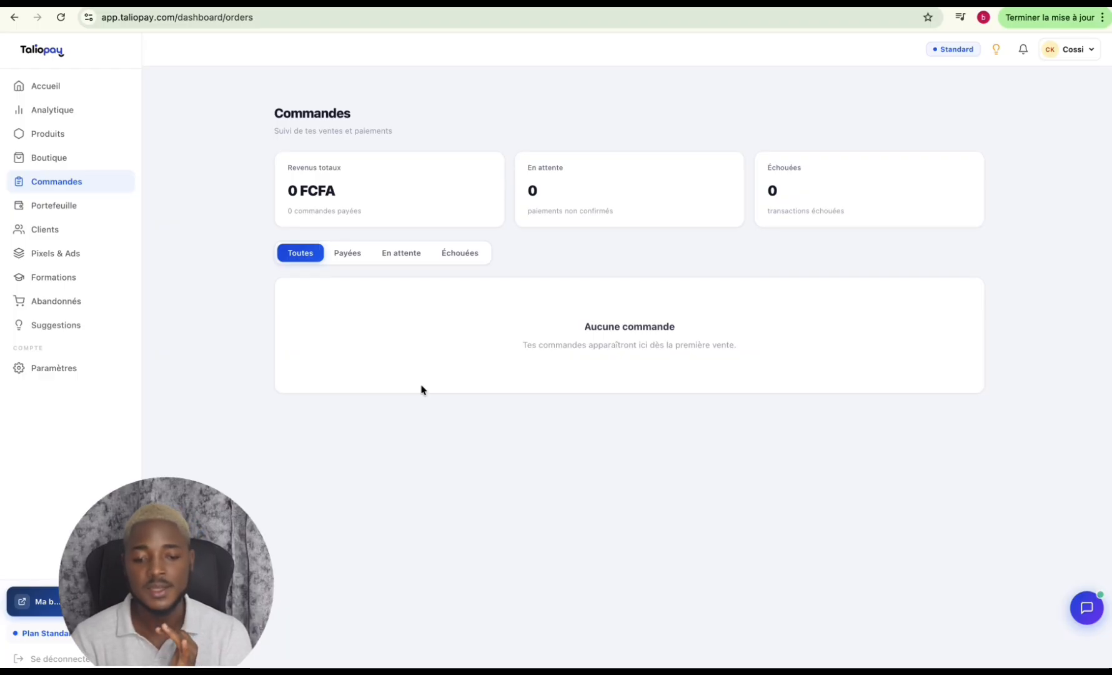
pyautogui.click(349, 261)
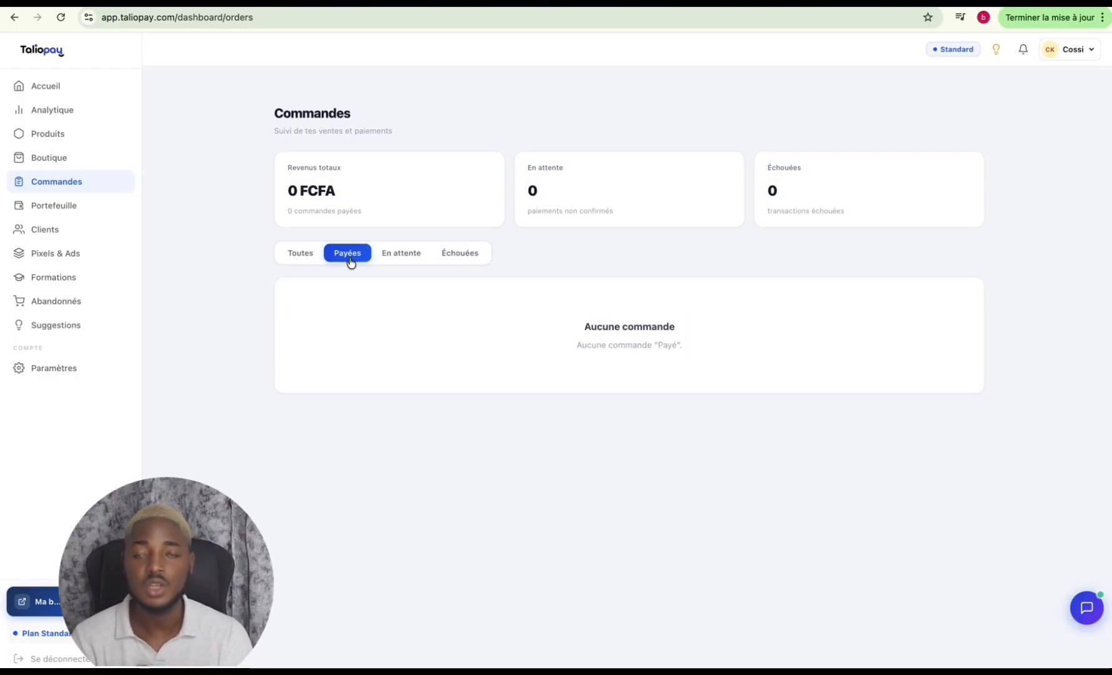
pyautogui.click(412, 253)
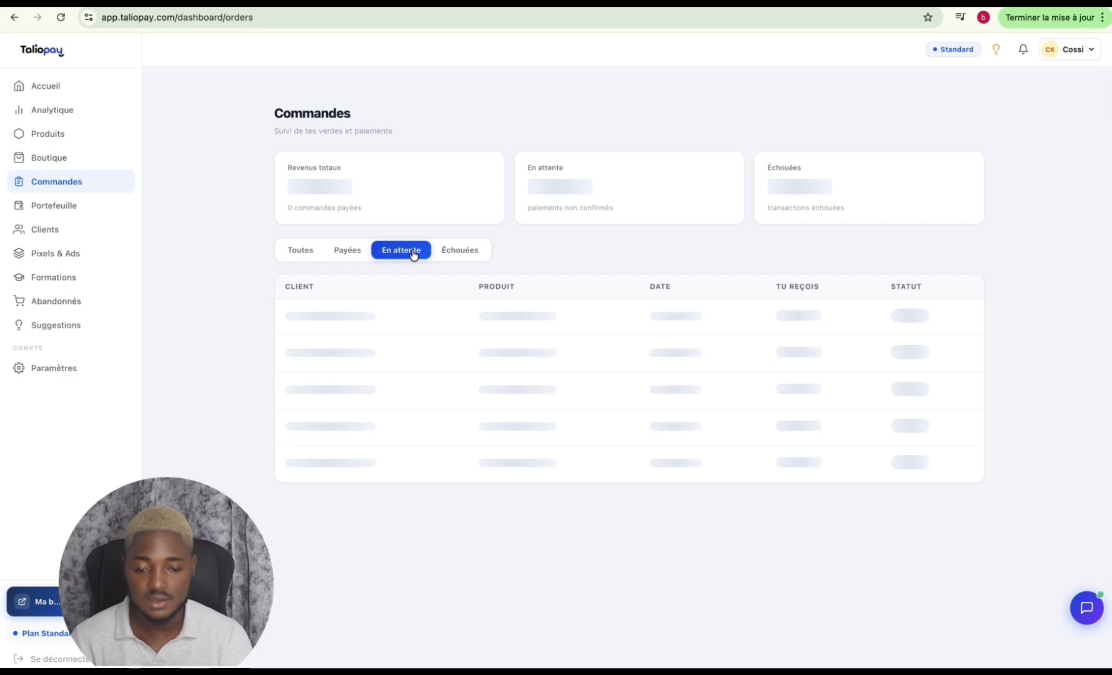
pyautogui.click(467, 255)
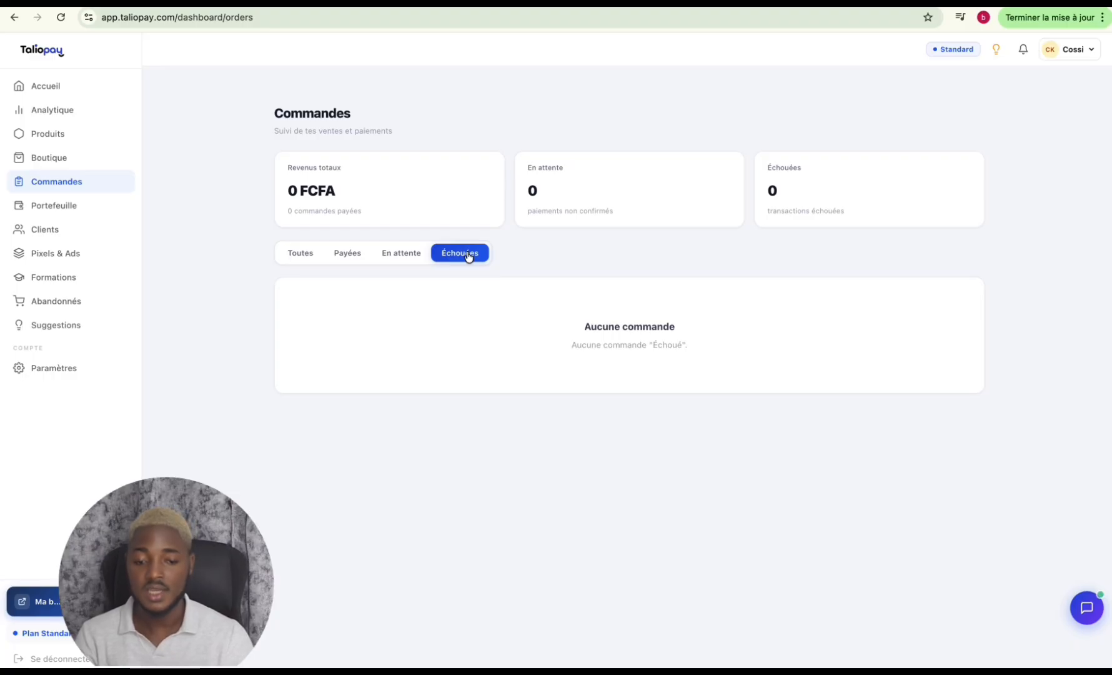
pyautogui.click(349, 259)
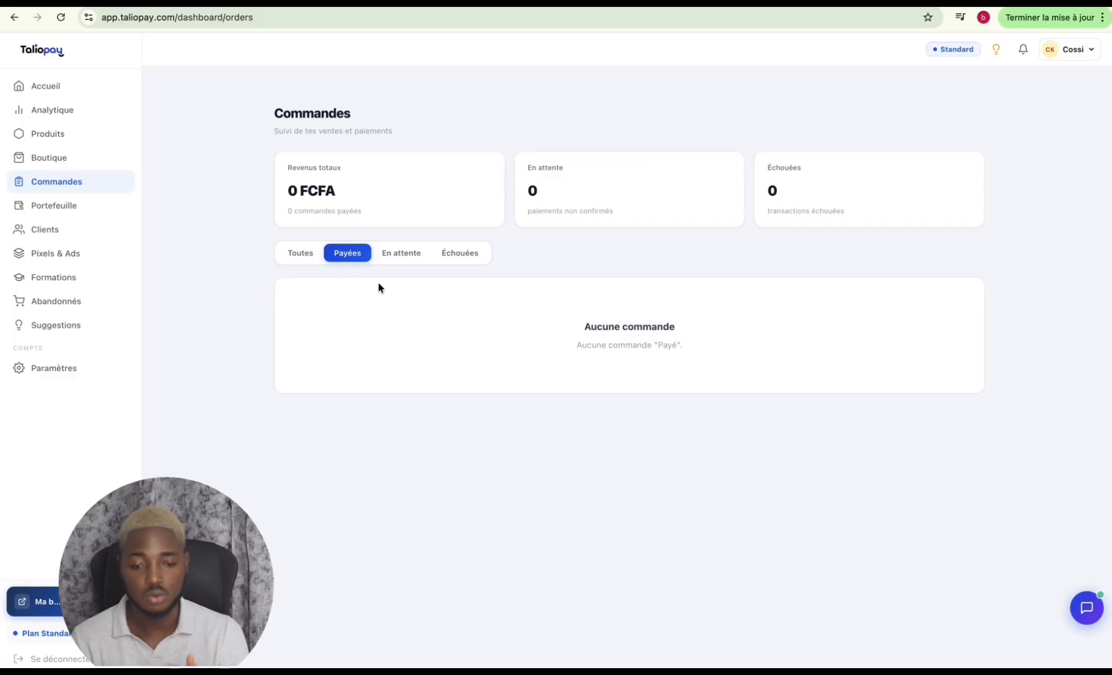
pyautogui.click(388, 262)
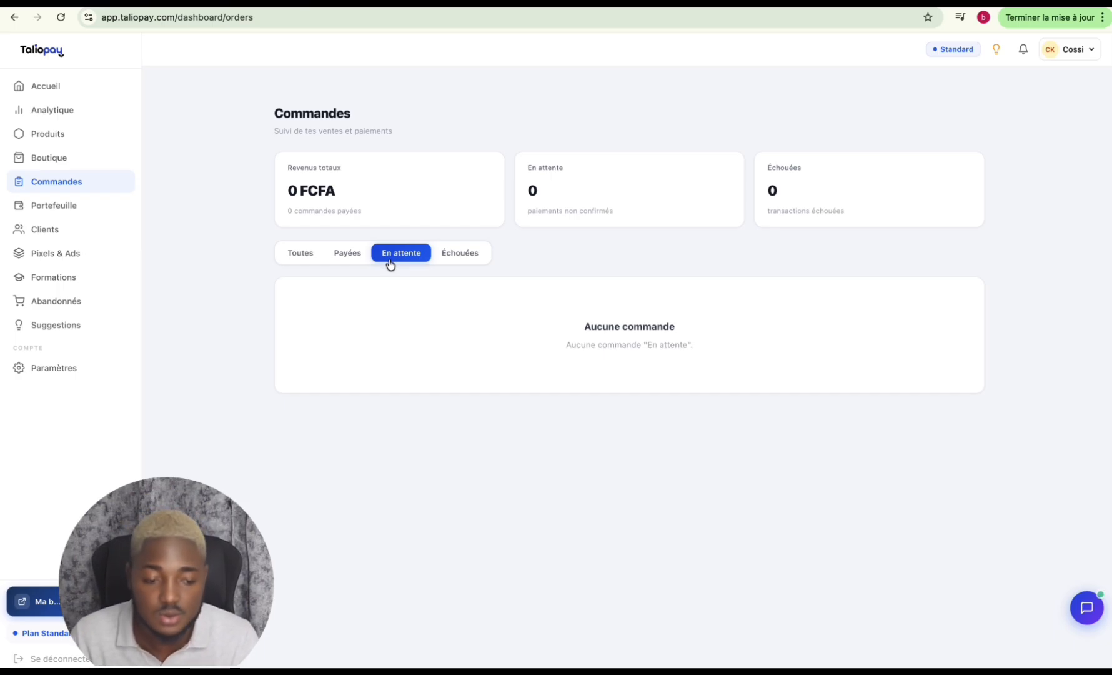
pyautogui.click(67, 208)
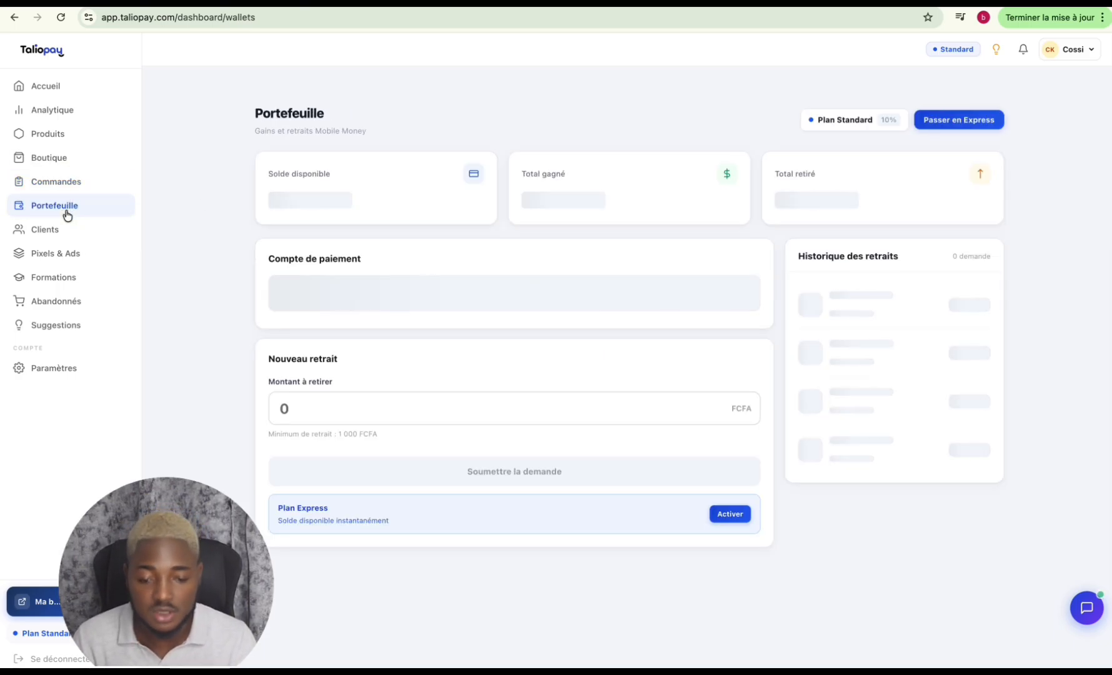
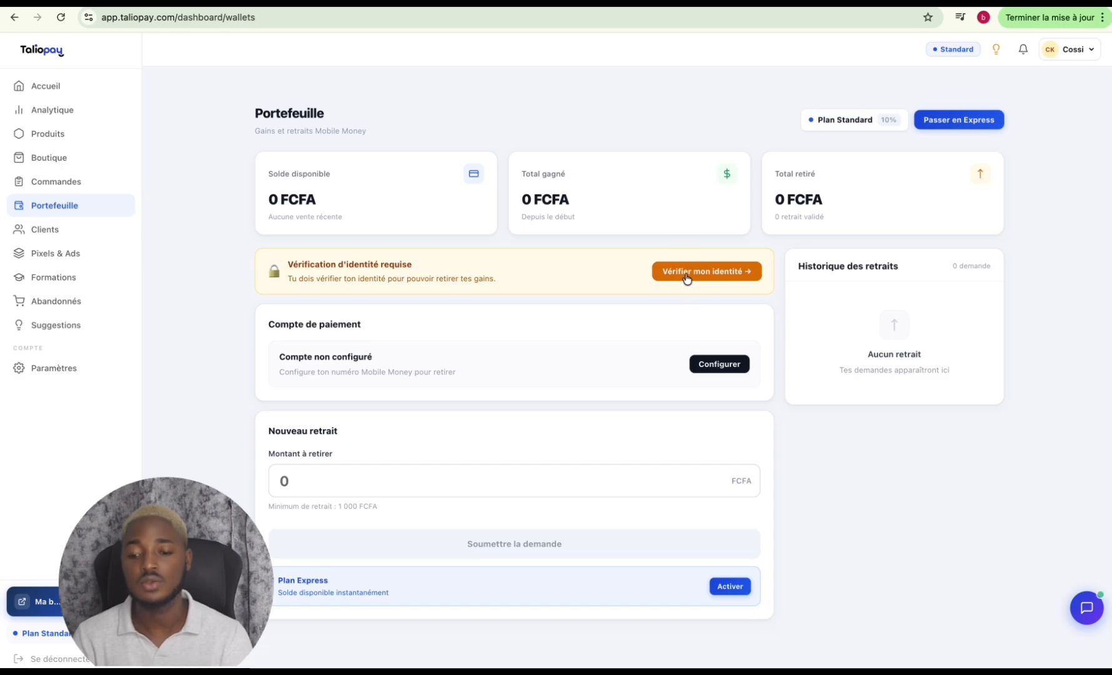
# - Open the identity verification form and enter the first name and last name
pyautogui.click(685, 278)
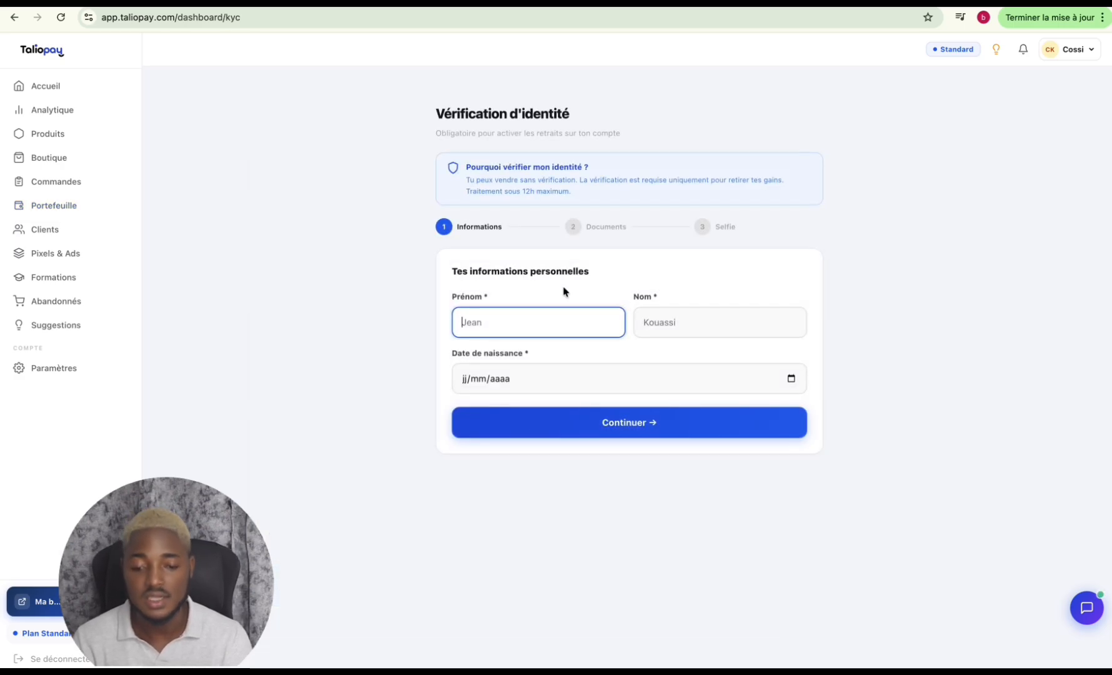
pyautogui.click(681, 322)
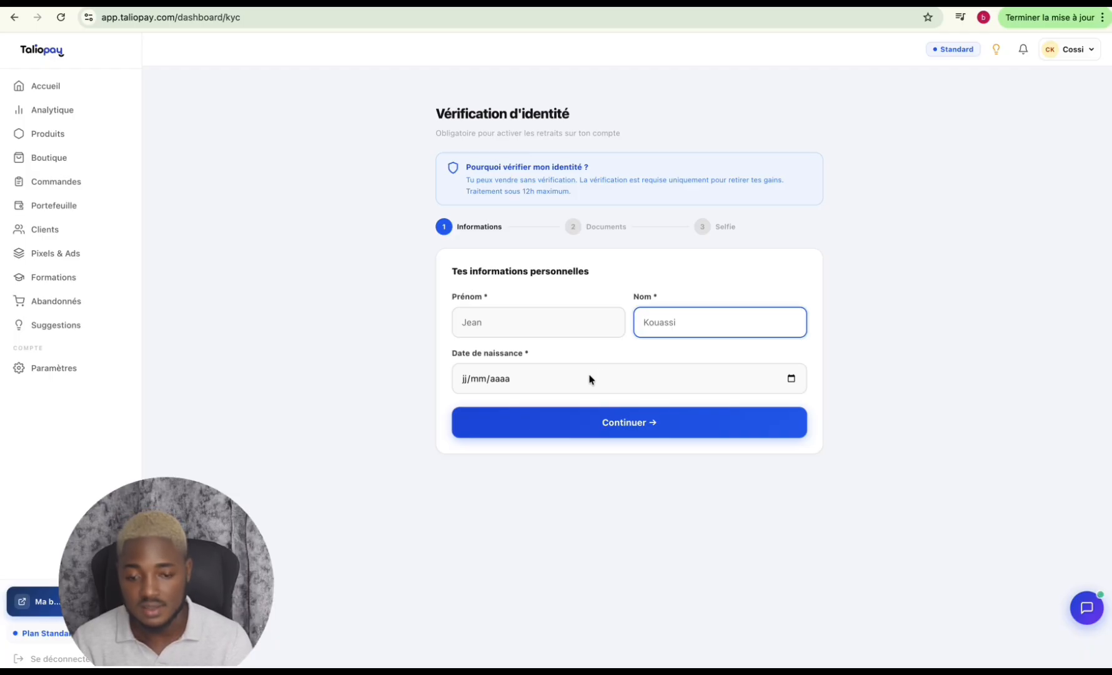
pyautogui.click(603, 230)
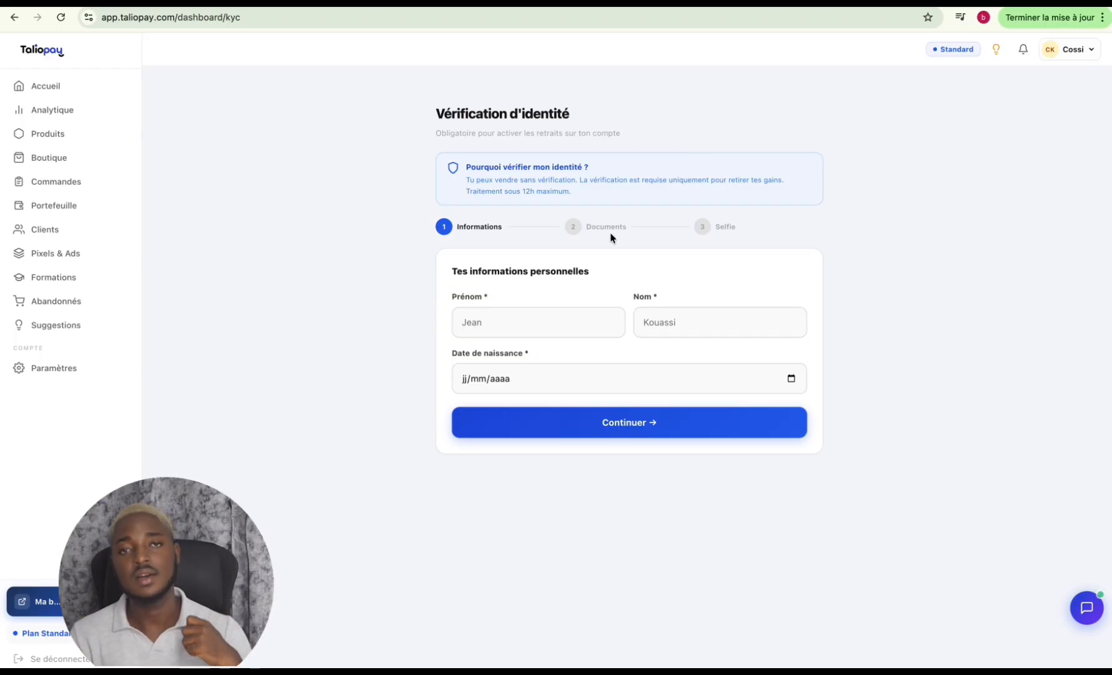
pyautogui.click(524, 323)
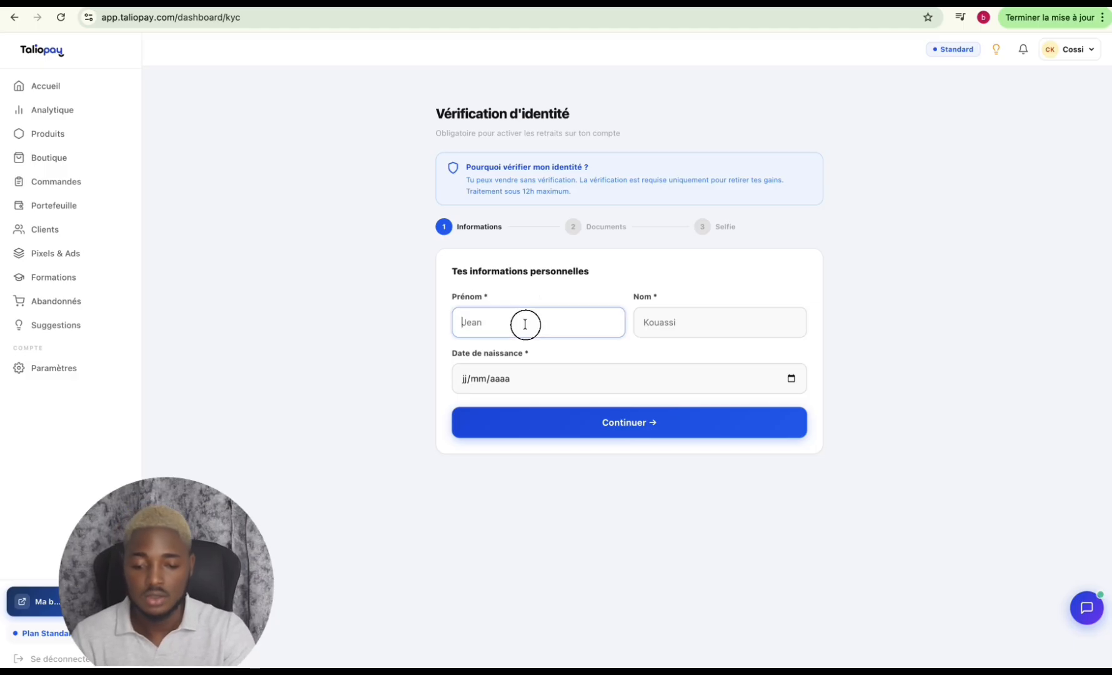
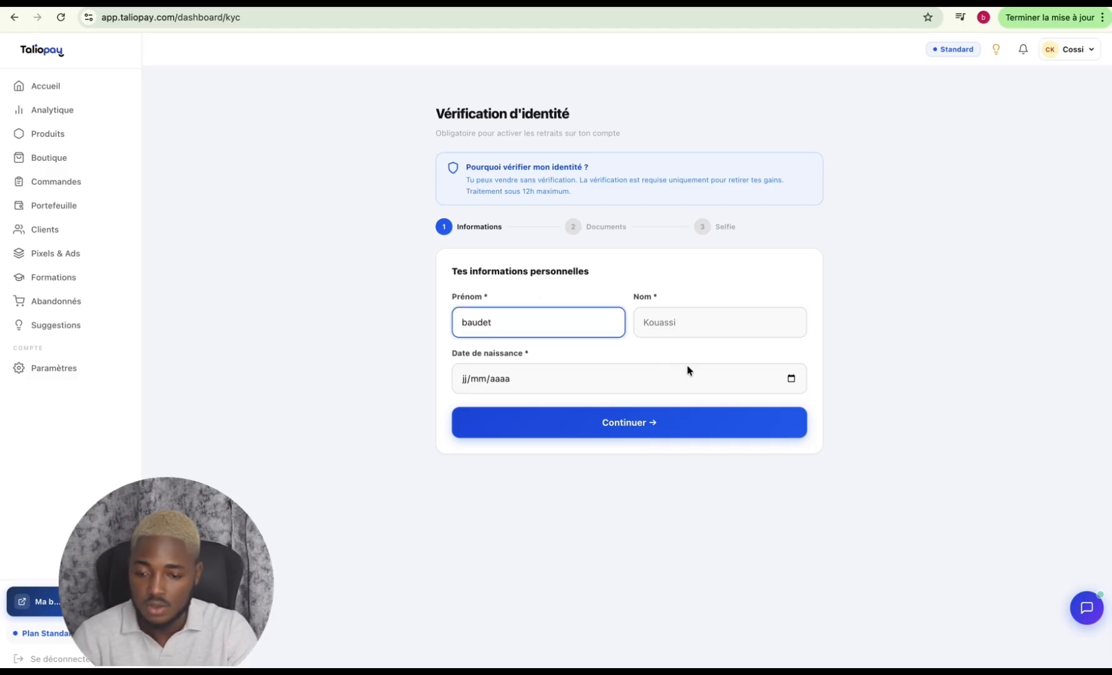
pyautogui.click(697, 331)
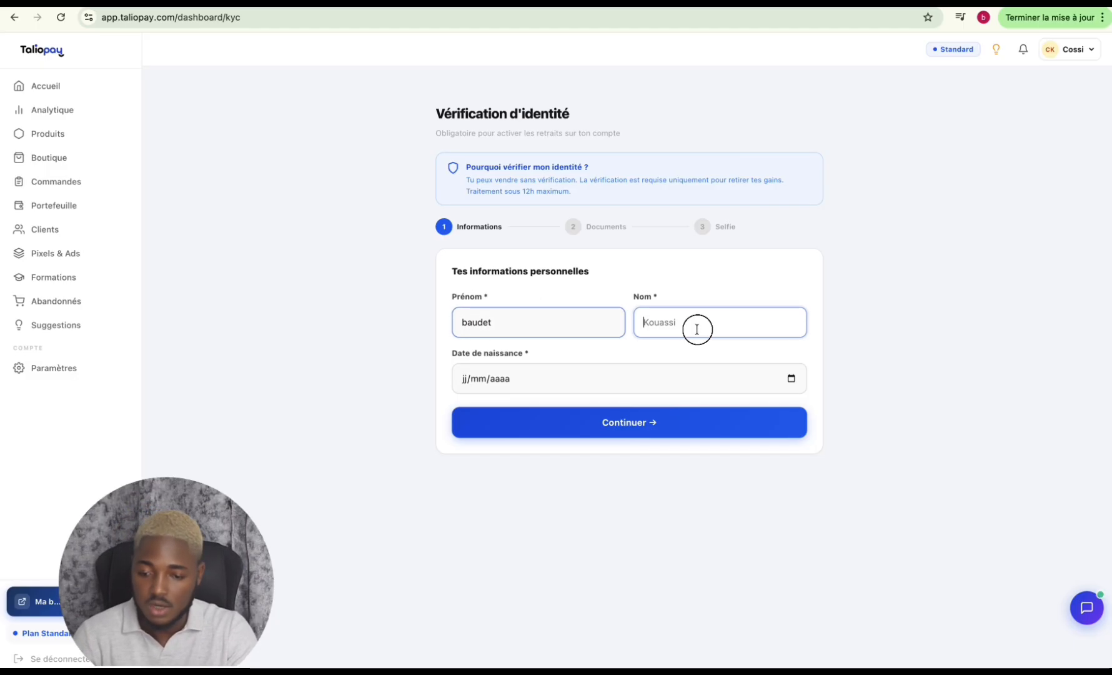
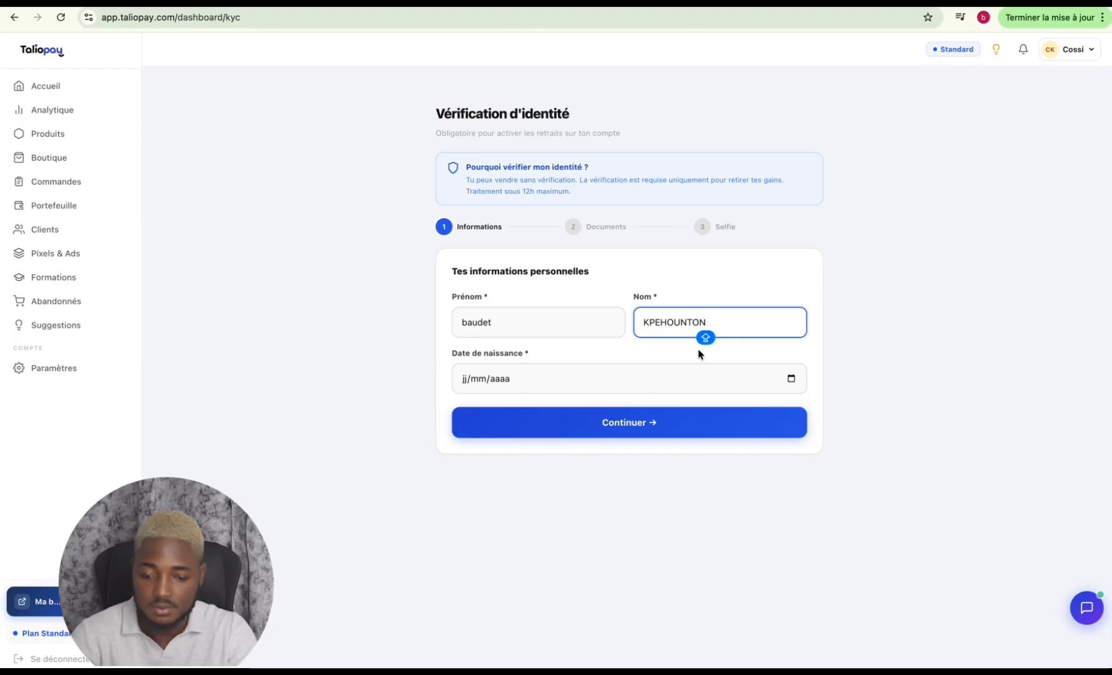
# - Enter the date of birth and continue to the Documents step with CNI as document type
pyautogui.click(637, 383)
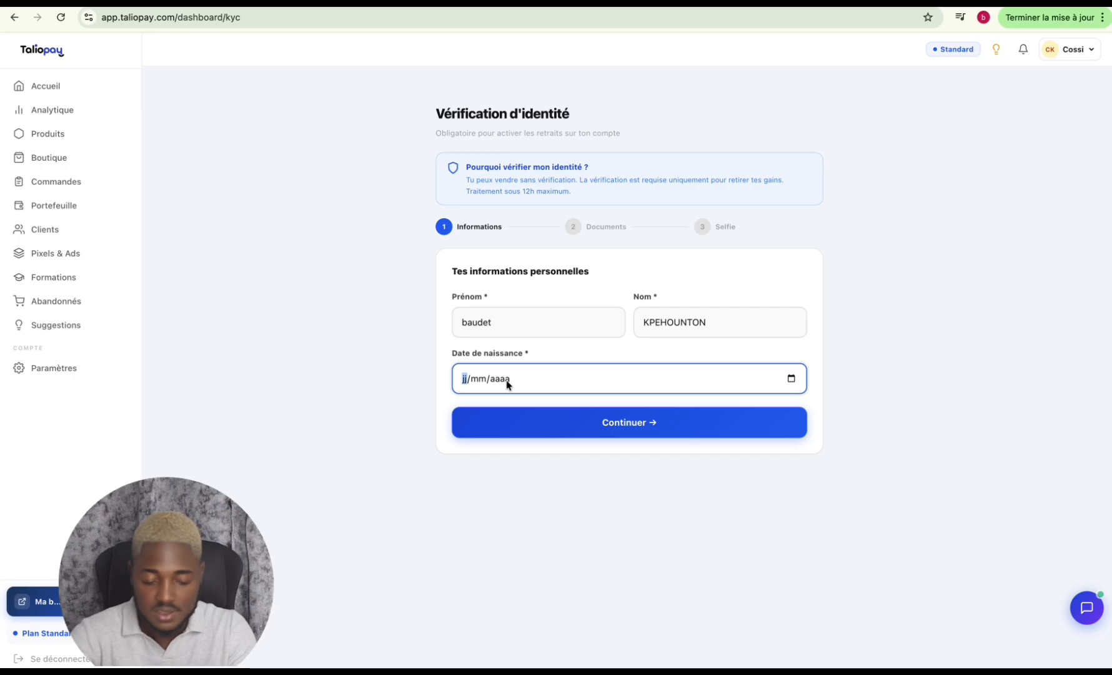
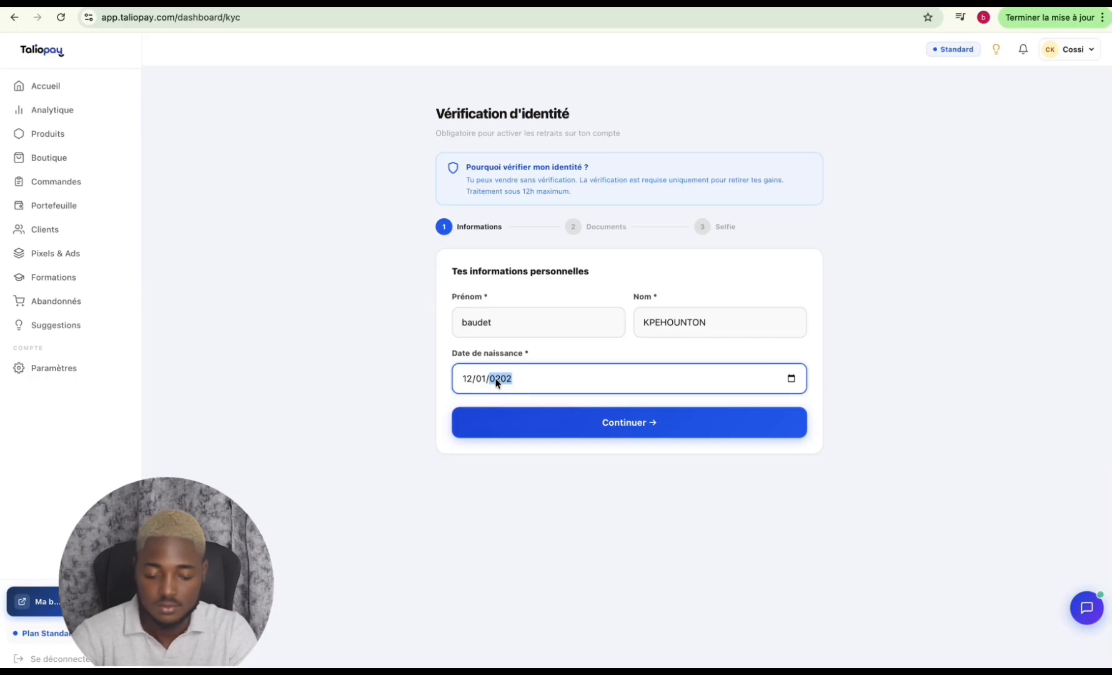
pyautogui.click(518, 390)
pyautogui.click(516, 384)
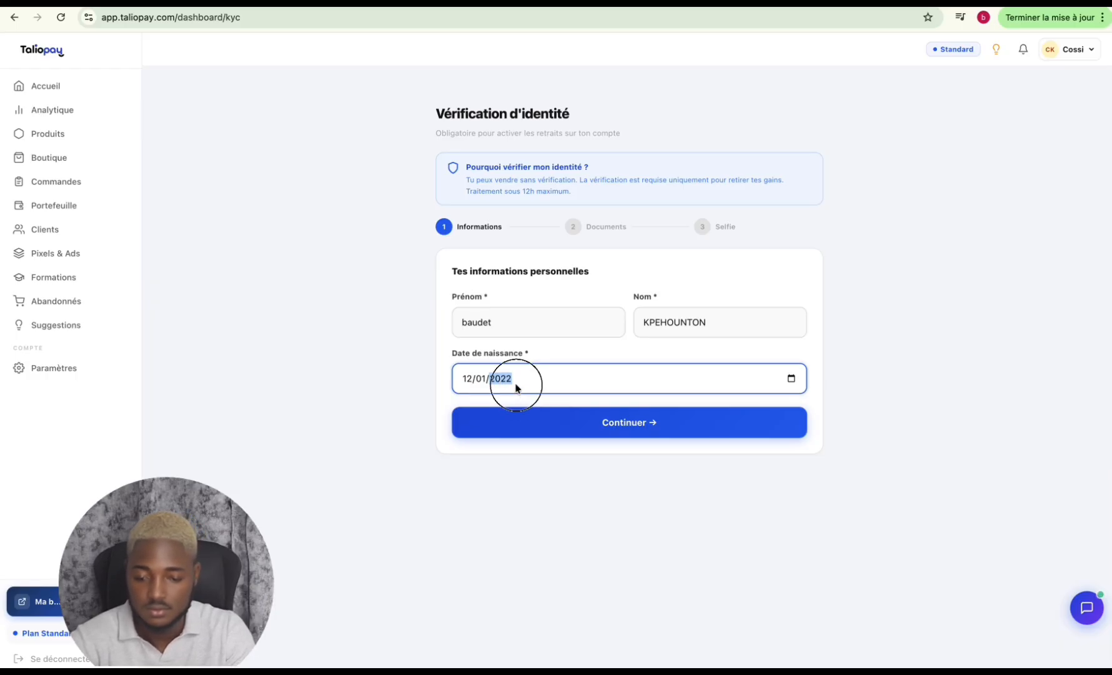
pyautogui.click(514, 383)
pyautogui.click(509, 382)
pyautogui.click(532, 420)
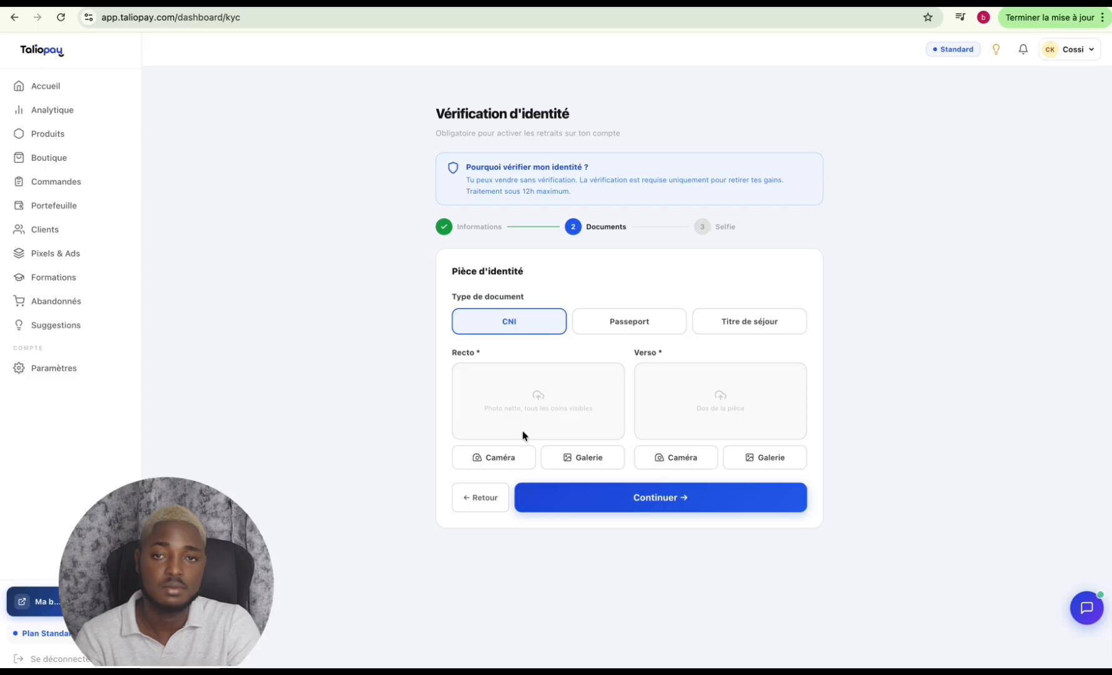
# - Try continuing without the ID front ('Ajoute le recto' error), then go to the empty Clients page
pyautogui.click(662, 502)
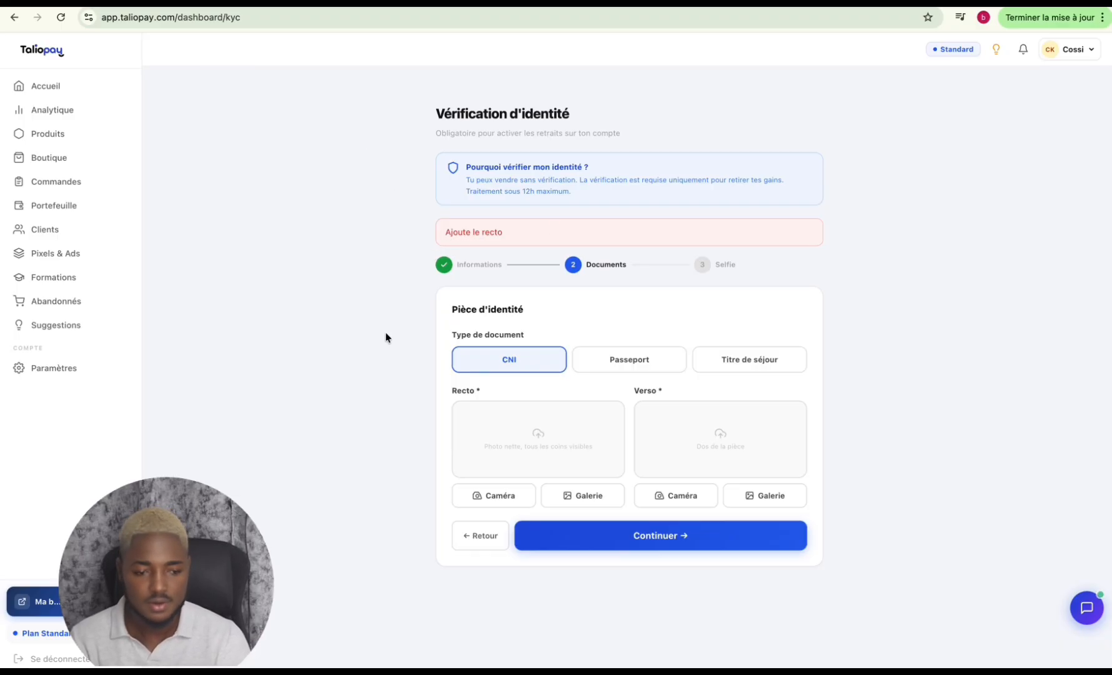
pyautogui.click(42, 231)
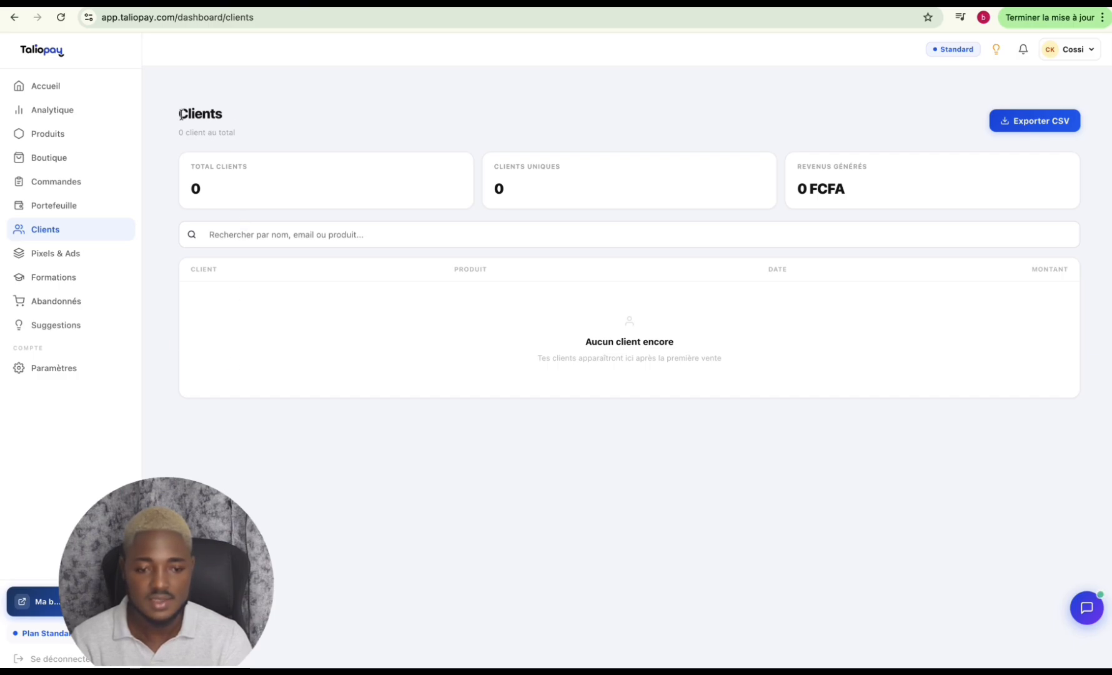
# - Focus the client search, then view Pixels & Publicité with Facebook, TikTok and Google Ads unconfigured
pyautogui.moveTo(180, 116); pyautogui.dragTo(239, 122)
pyautogui.click(248, 136)
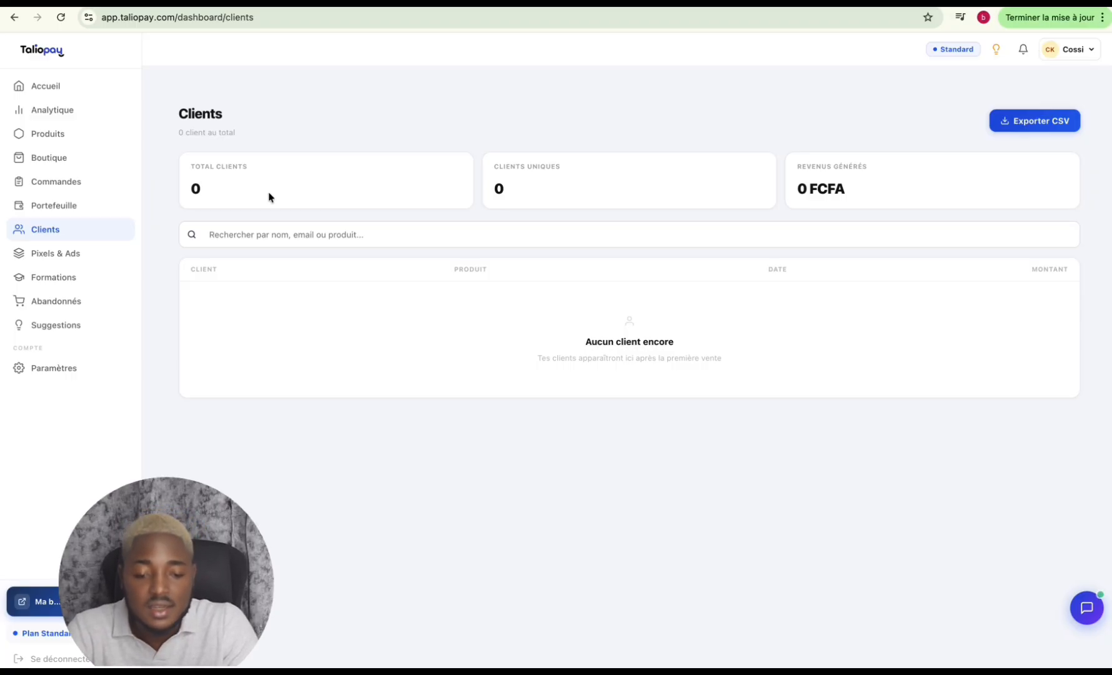
pyautogui.click(278, 241)
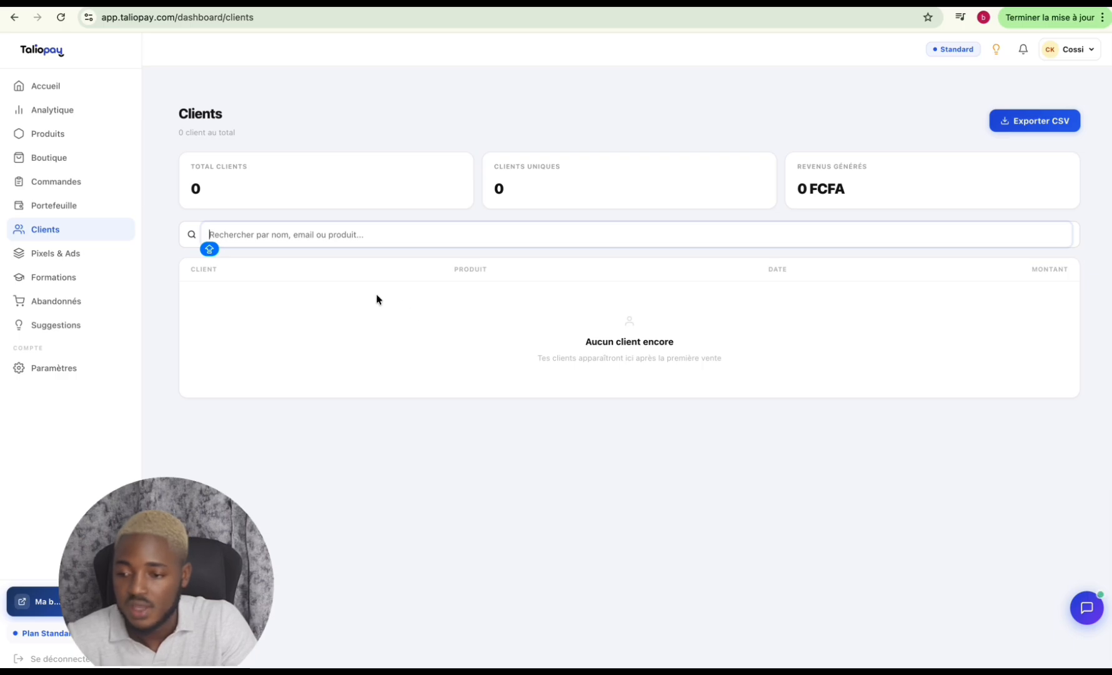
pyautogui.click(69, 259)
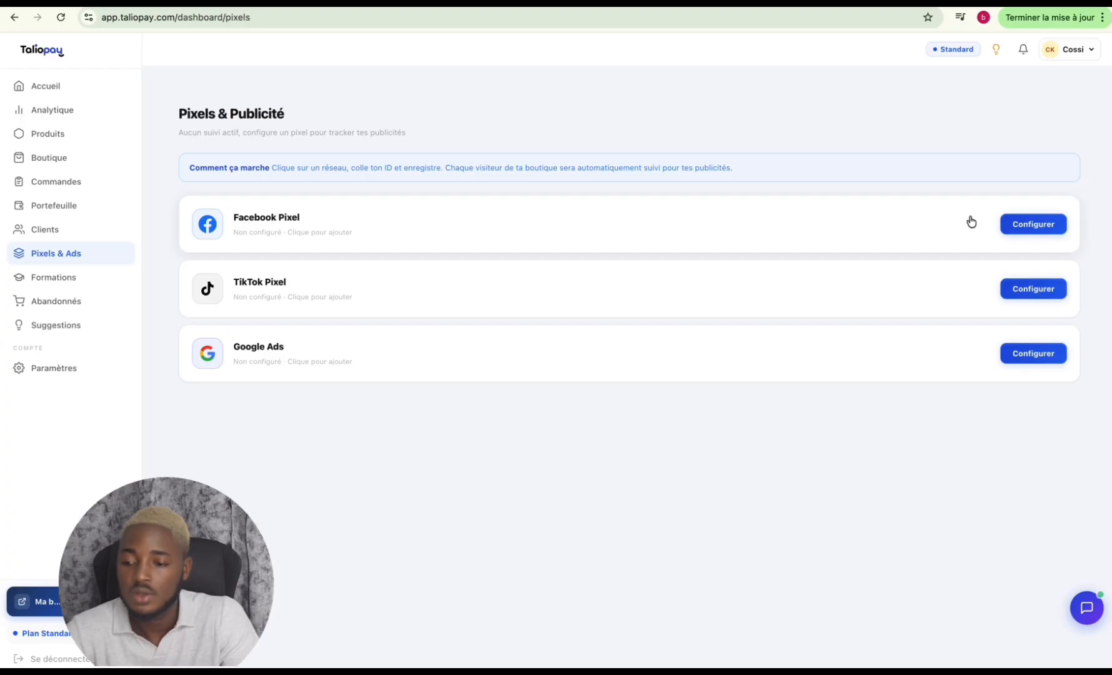
pyautogui.click(1041, 223)
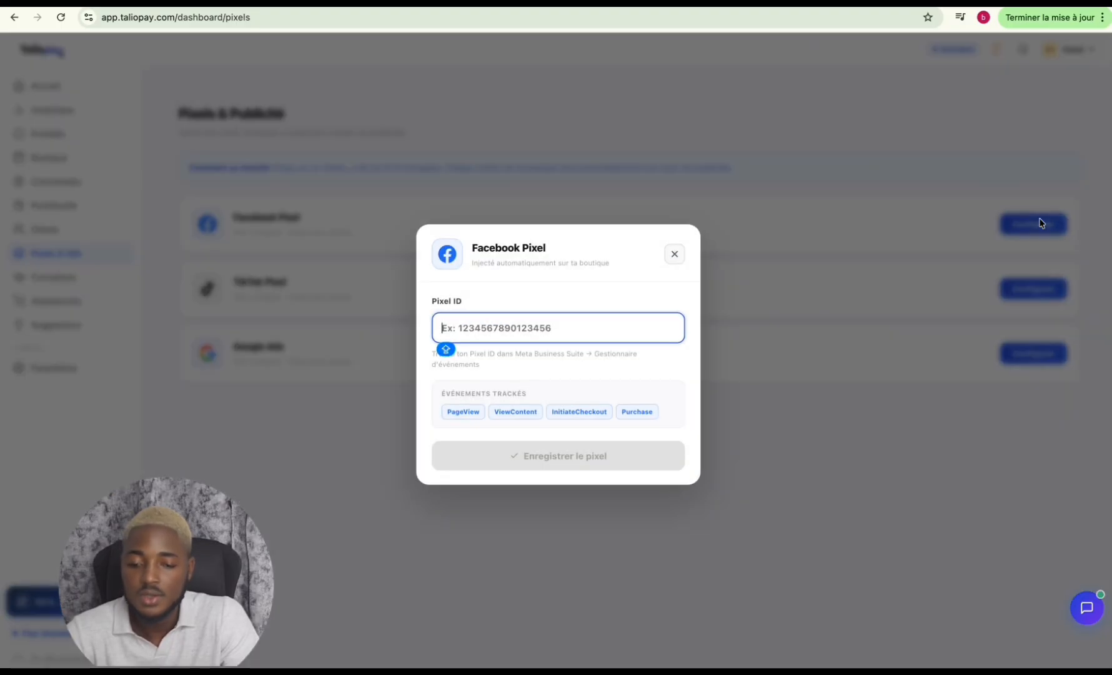
pyautogui.click(507, 332)
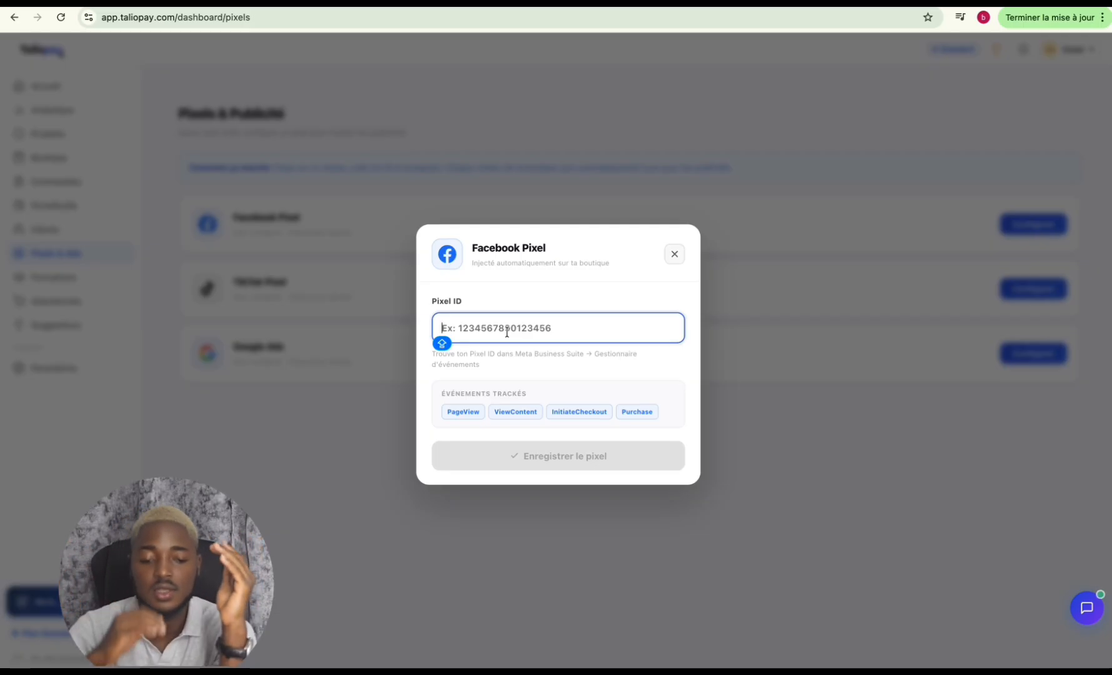
pyautogui.click(676, 254)
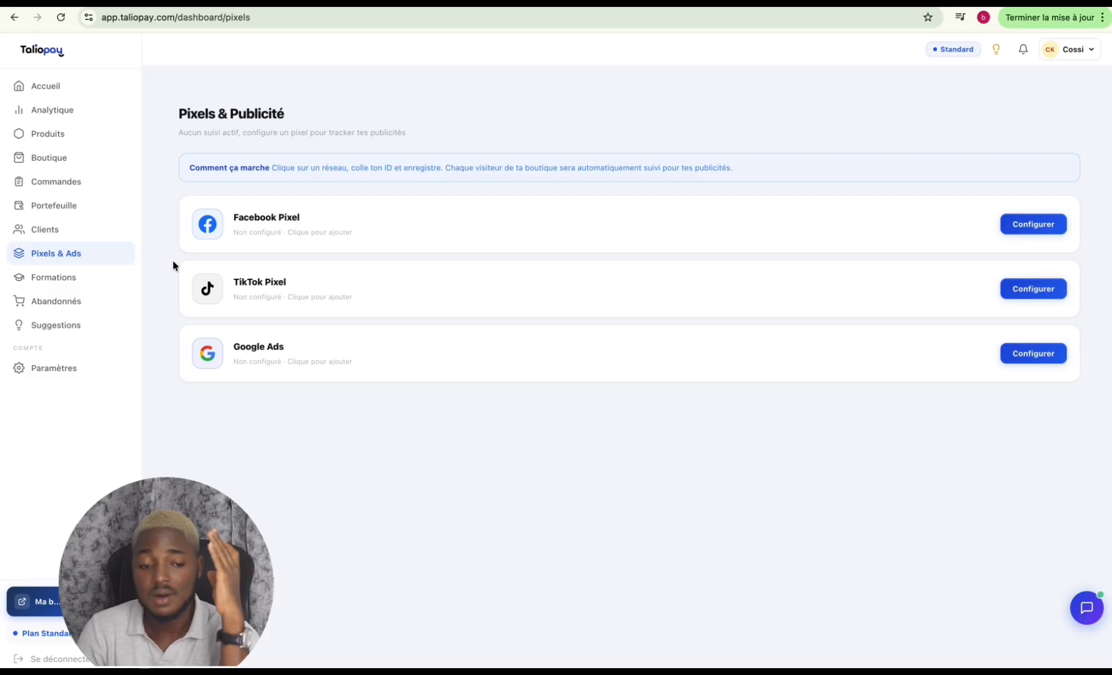
# - Open the Formations page, which shows Aucune formation trouvée under Tout voir
pyautogui.click(70, 279)
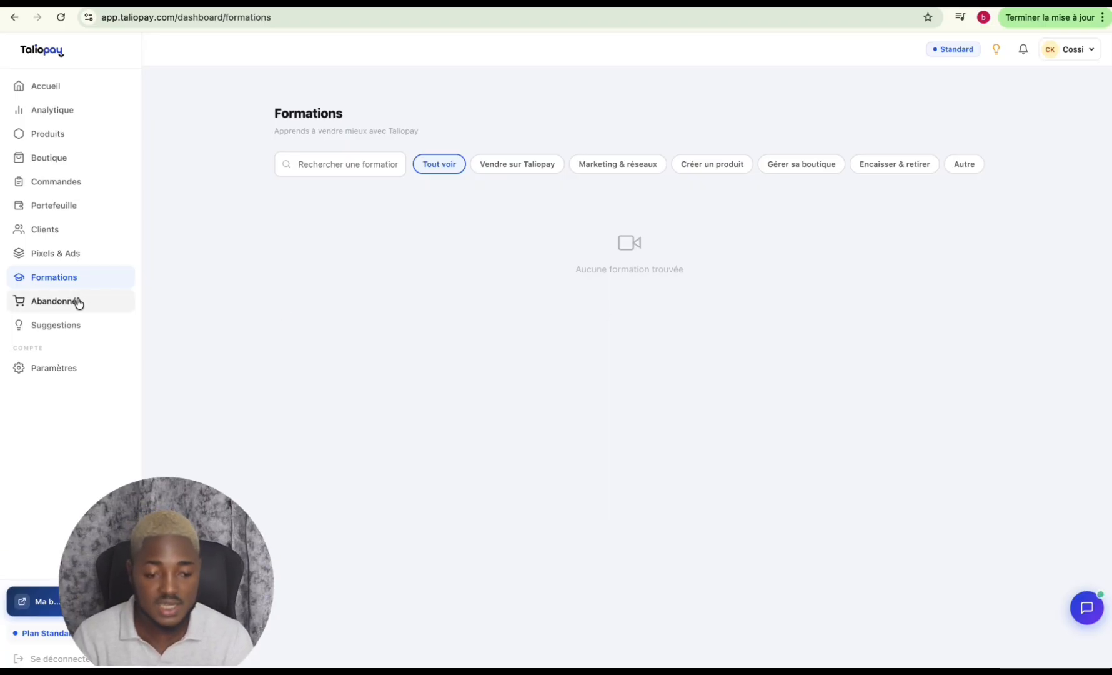
# - Review the Abandonnés carts overview, then open the Suggestions page
pyautogui.click(44, 302)
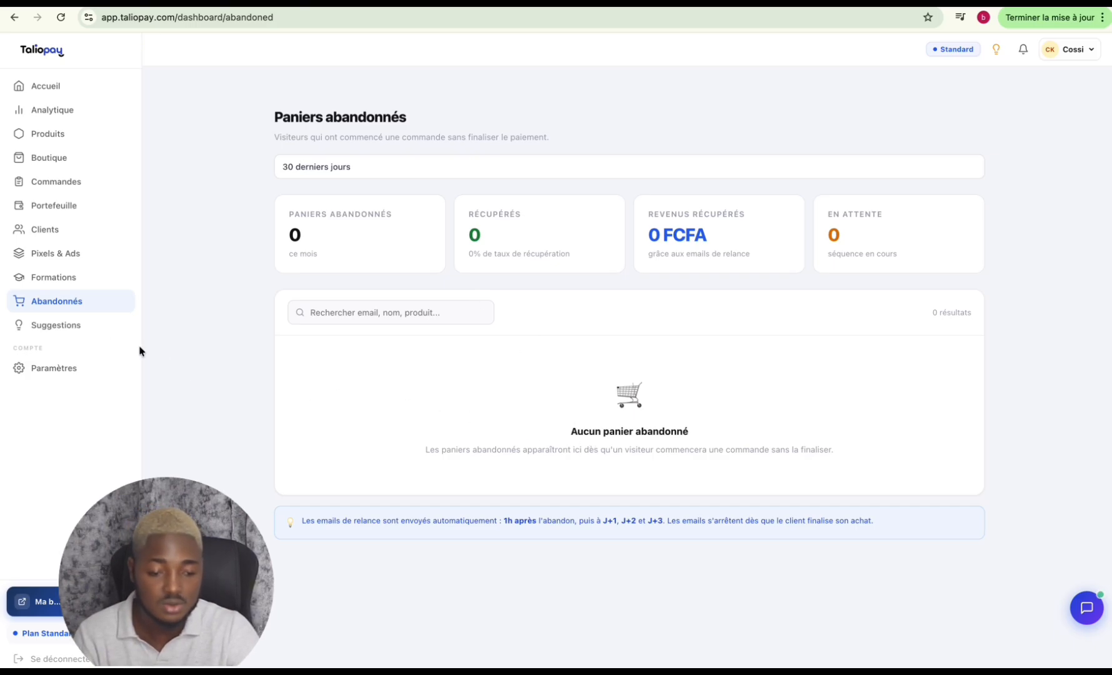
pyautogui.click(76, 328)
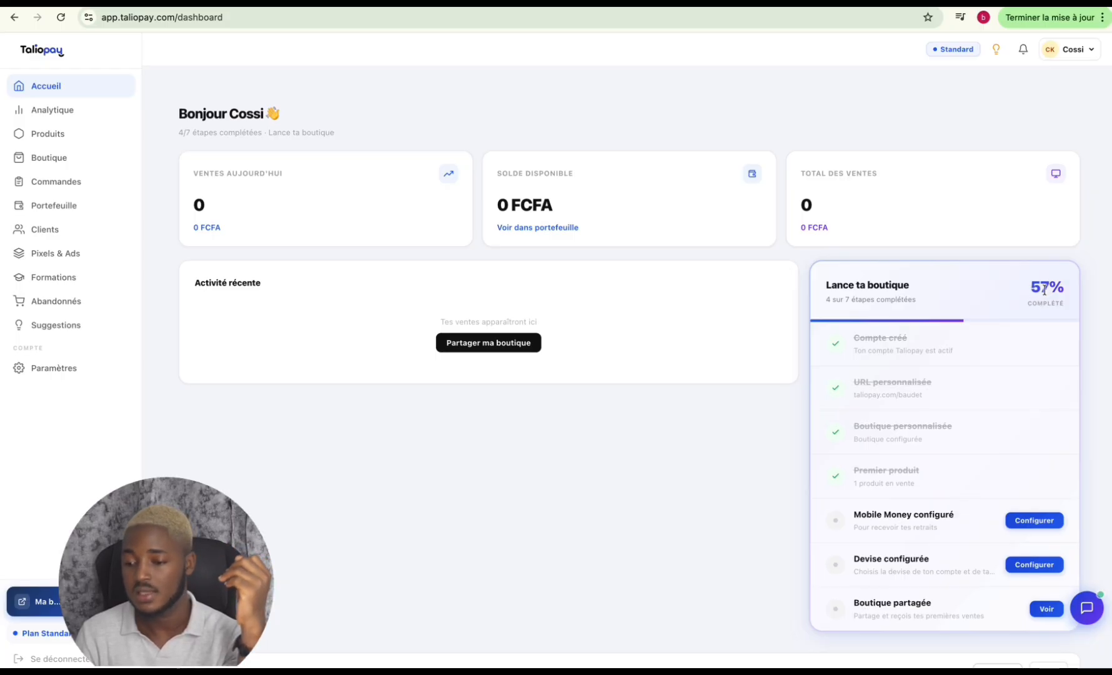
# - Check the 57% launch checklist and start configuring Mobile Money for withdrawals
pyautogui.moveTo(1030, 291); pyautogui.dragTo(1068, 290)
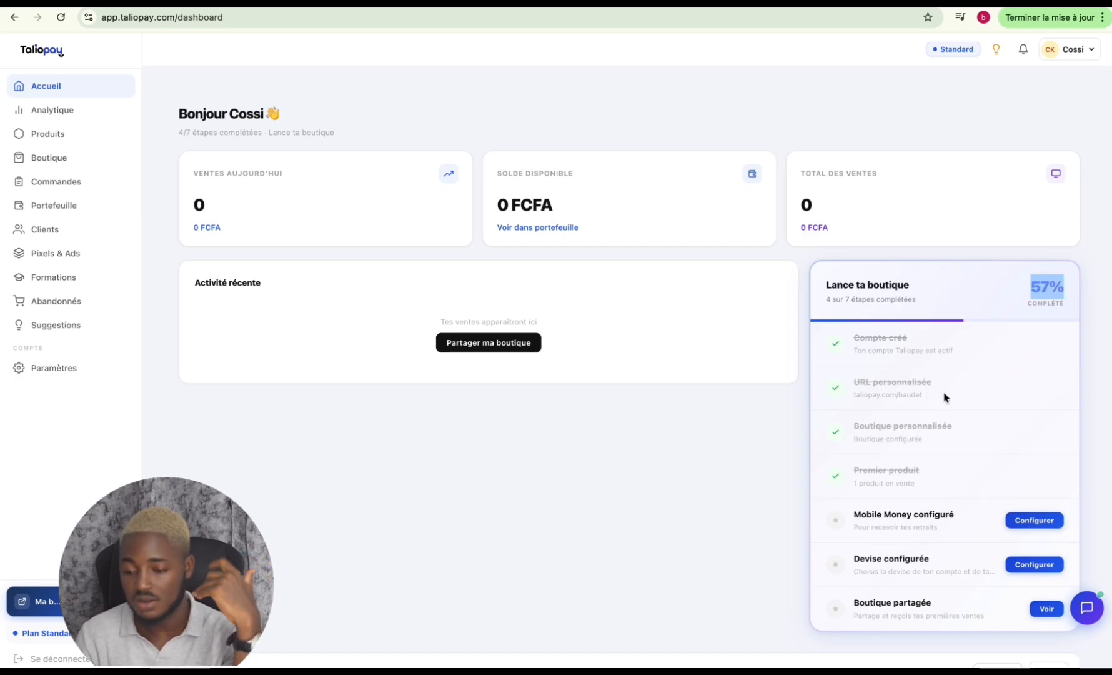
pyautogui.click(869, 345)
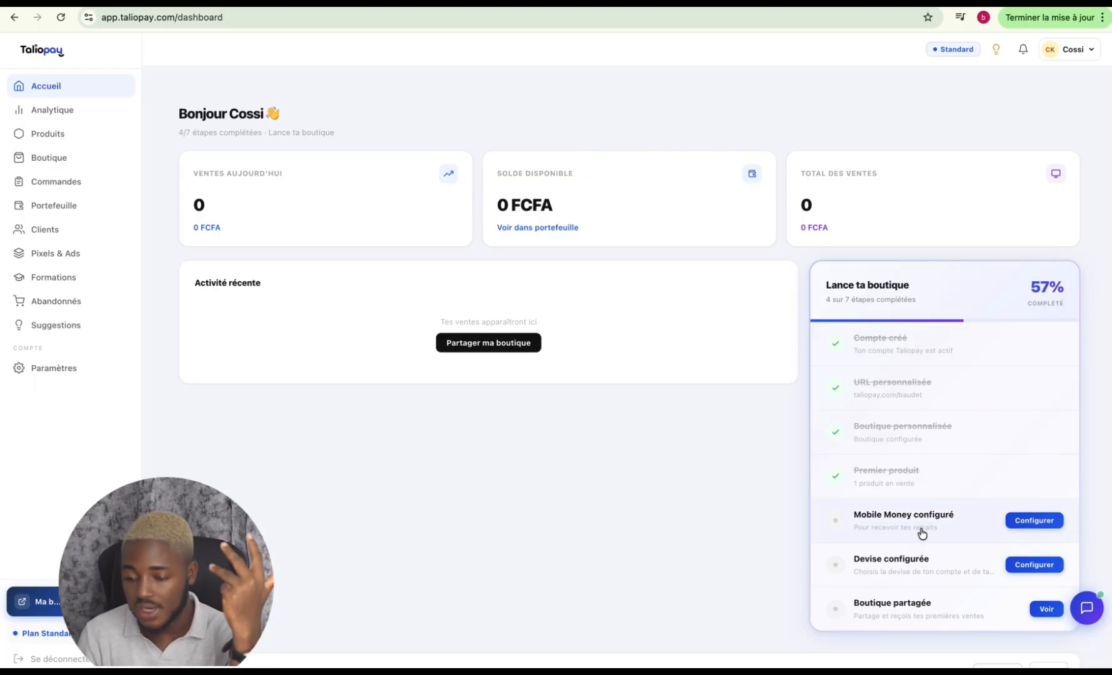
pyautogui.click(1019, 526)
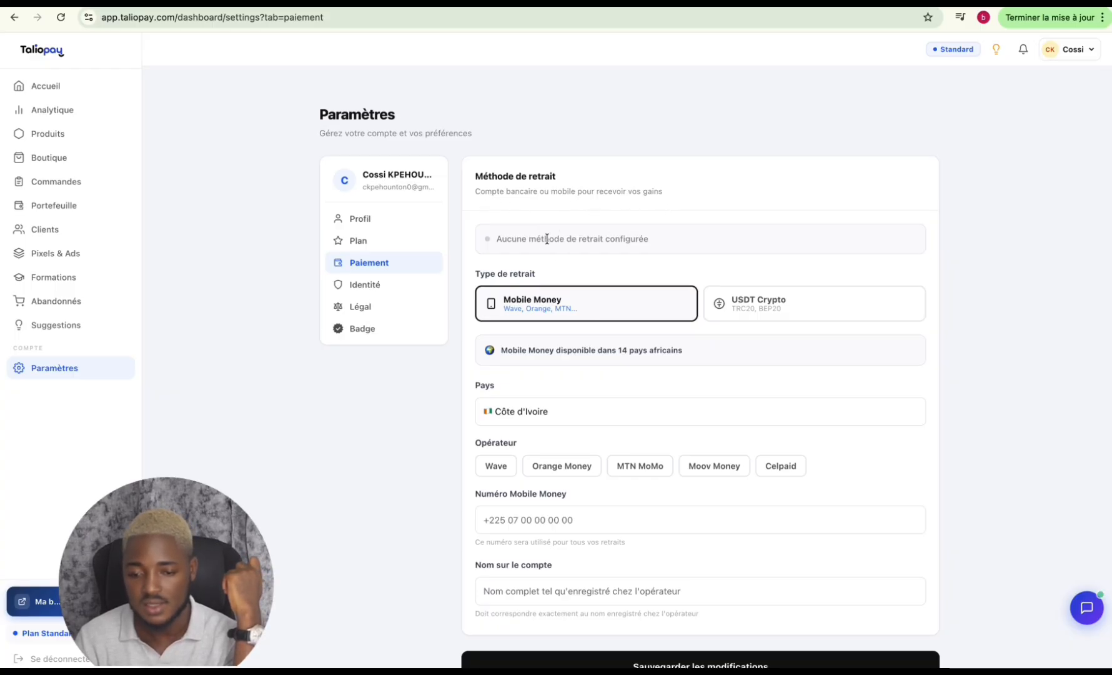
pyautogui.click(581, 241)
pyautogui.scroll(-1, 603, 323)
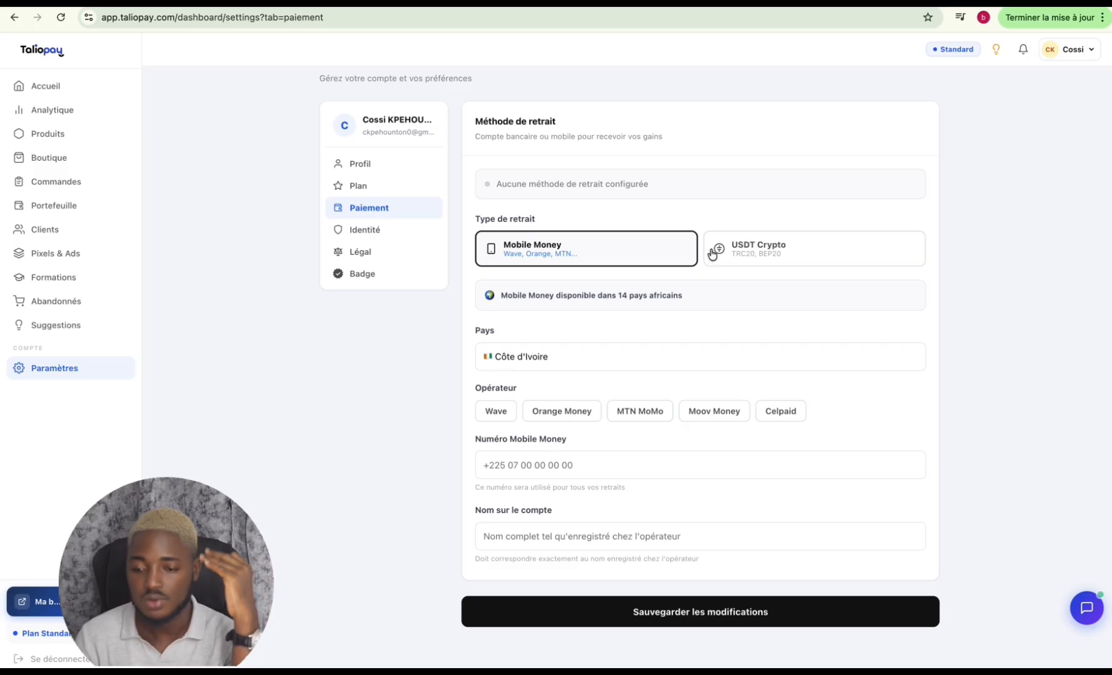
pyautogui.click(779, 253)
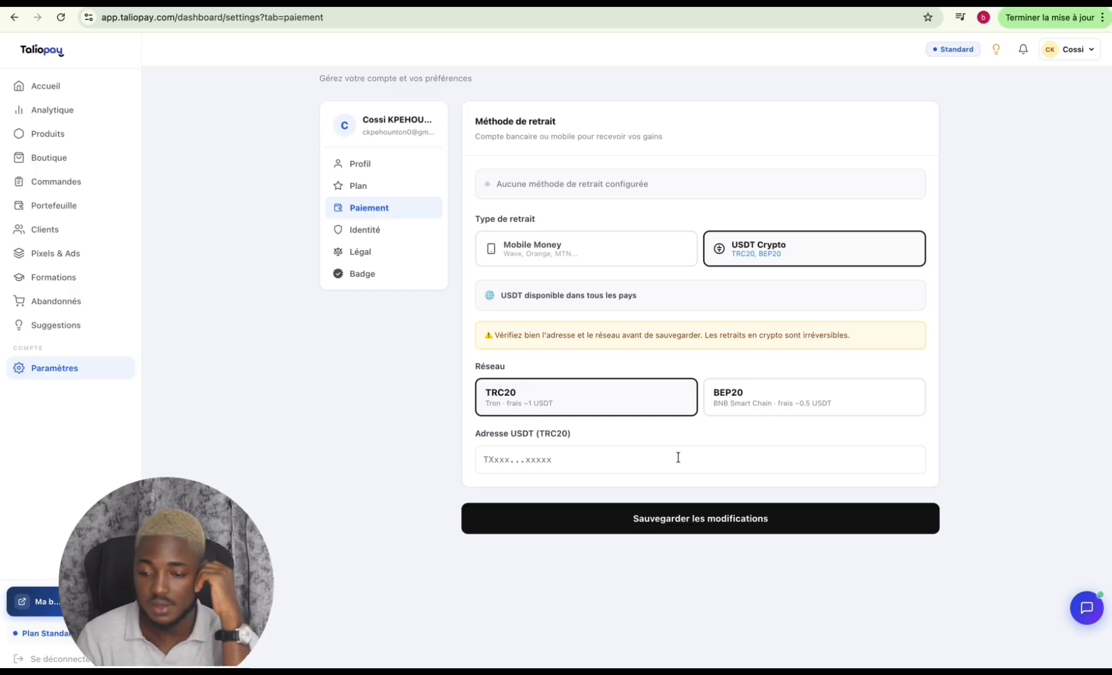
pyautogui.click(611, 254)
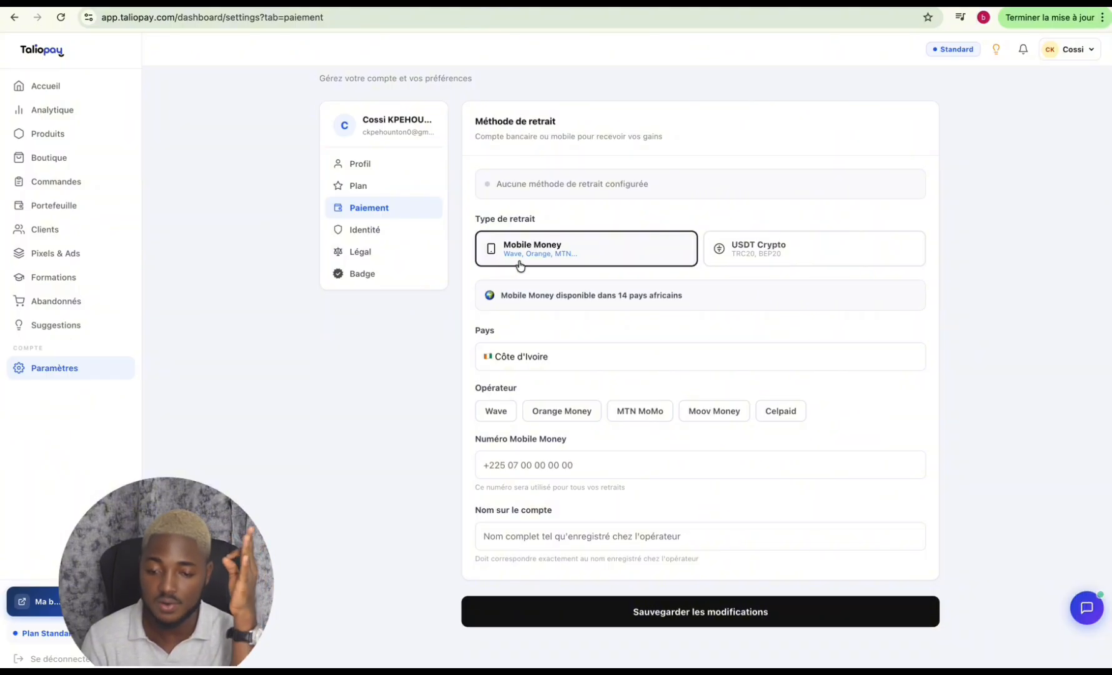
# - Set the withdrawal country to Côte d'Ivoire and the operator to Orange Money
pyautogui.scroll(-1, 606, 352)
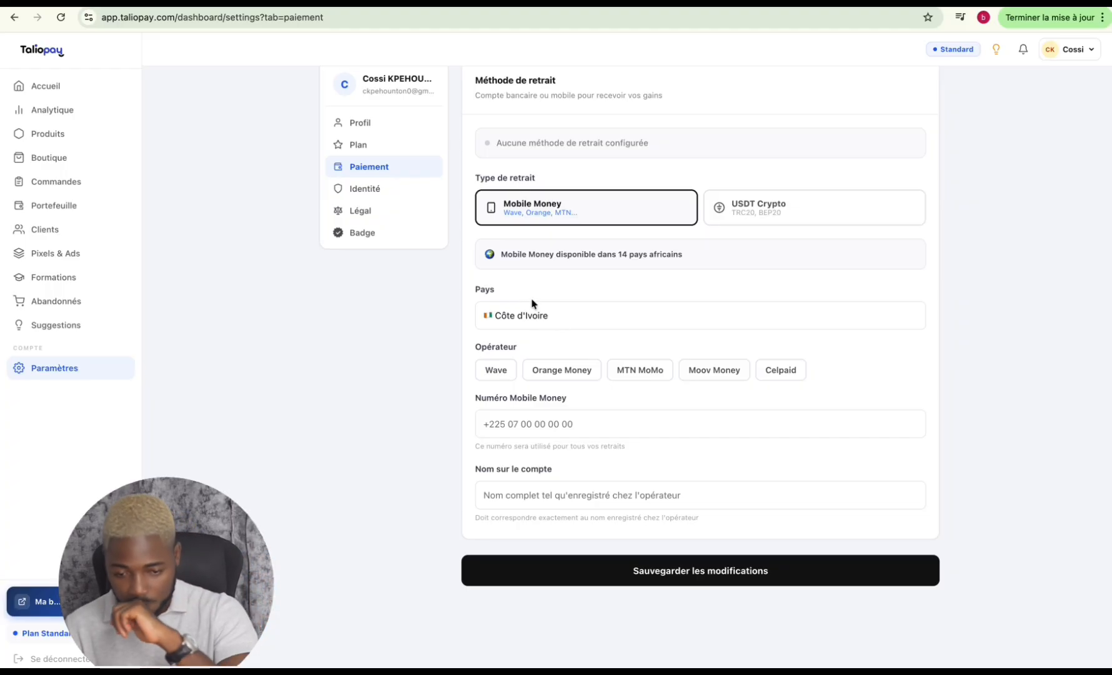
pyautogui.click(528, 325)
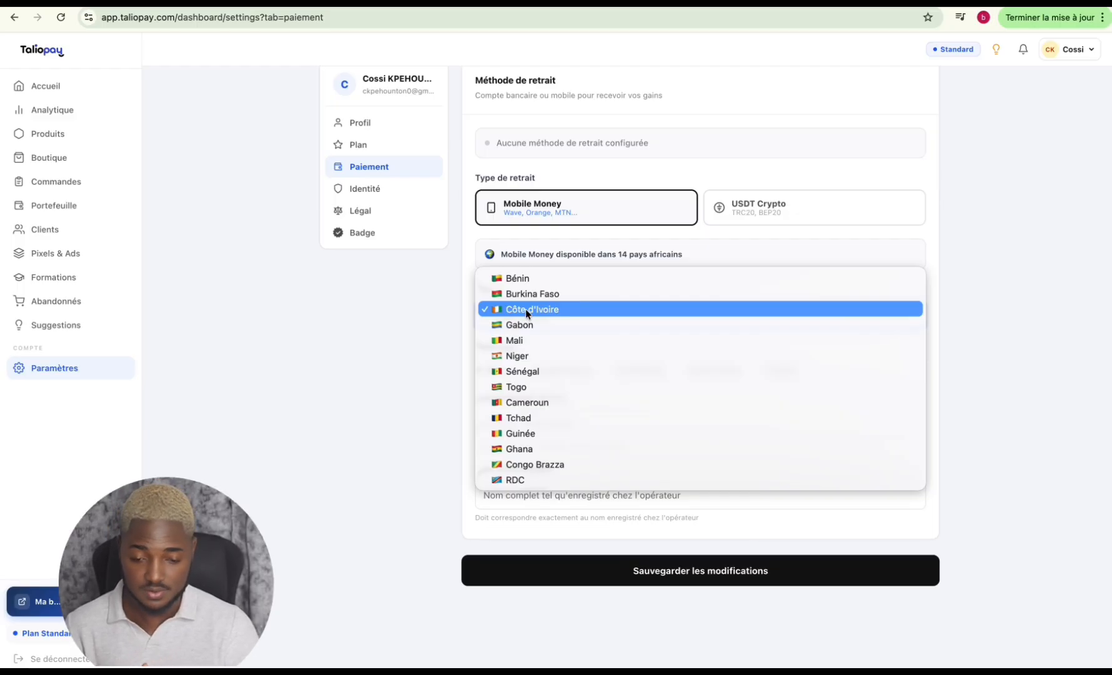
pyautogui.click(525, 309)
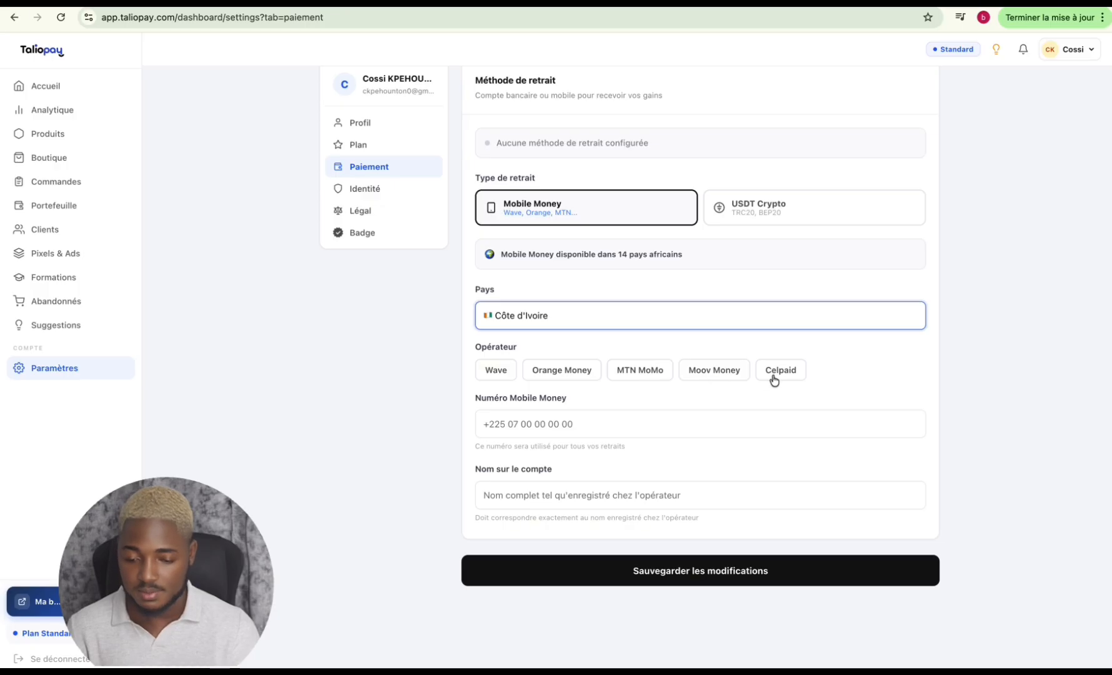
pyautogui.click(580, 370)
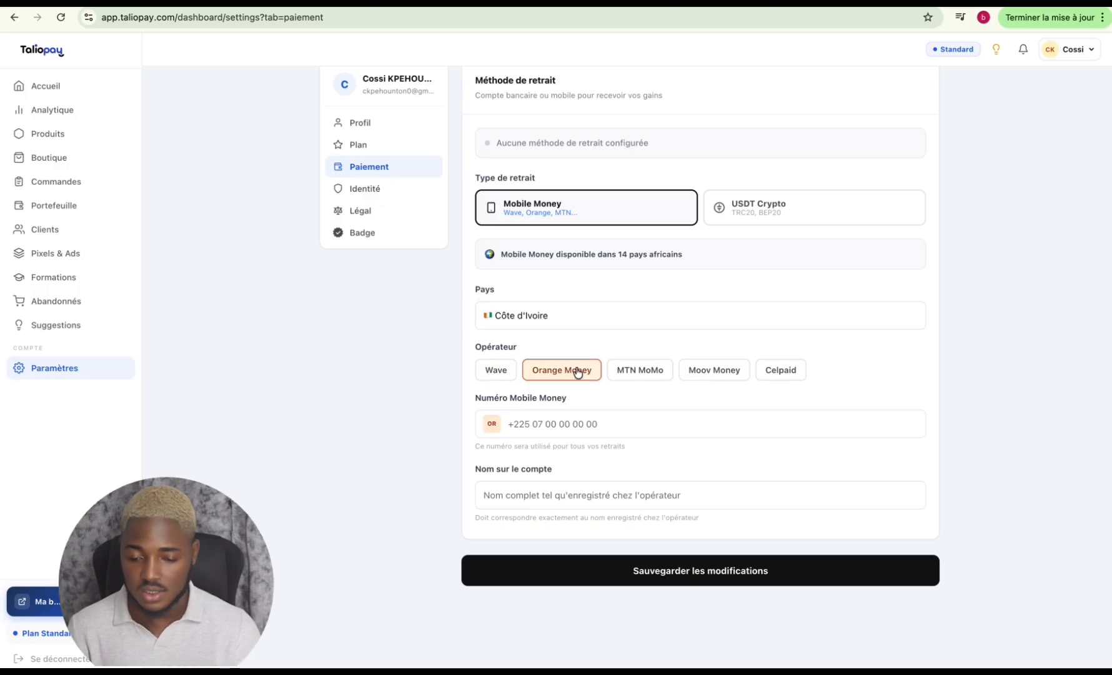
# - Paste the mobile money phone number into the withdrawal form
pyautogui.click(560, 429)
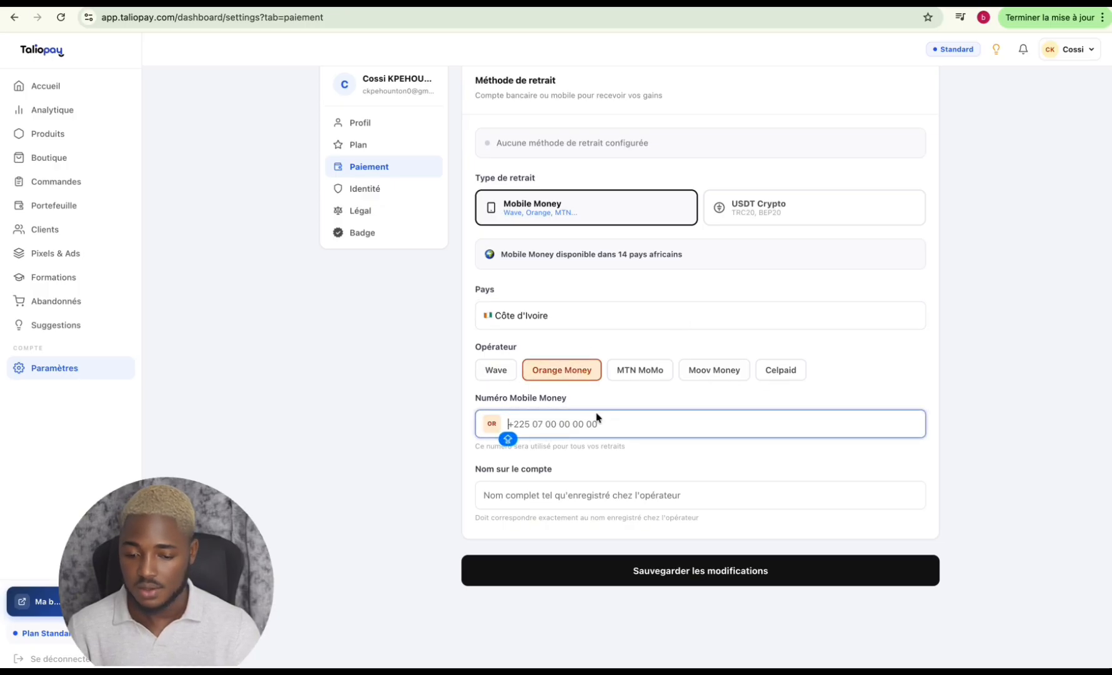
pyautogui.press('super+v')
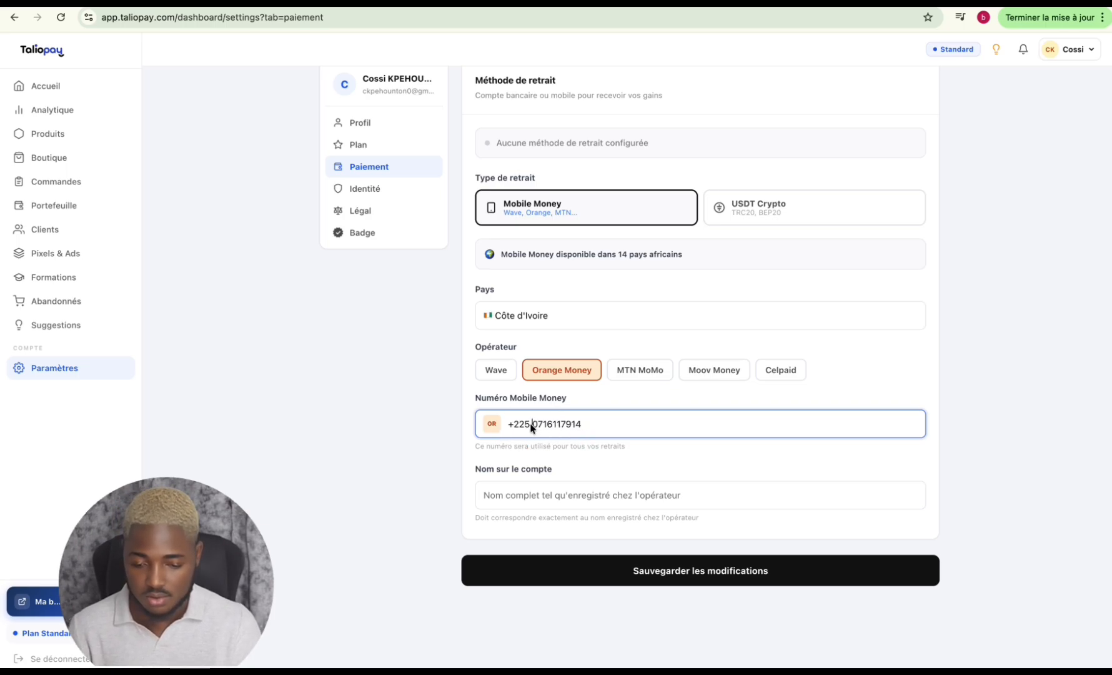
pyautogui.click(607, 425)
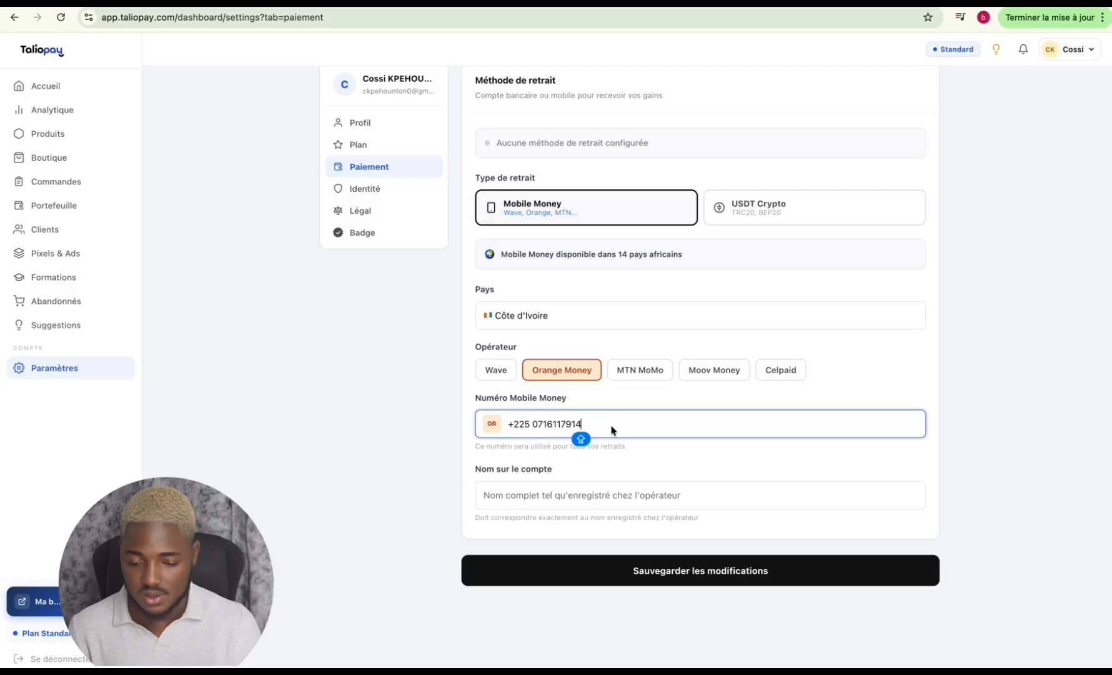
pyautogui.click(605, 471)
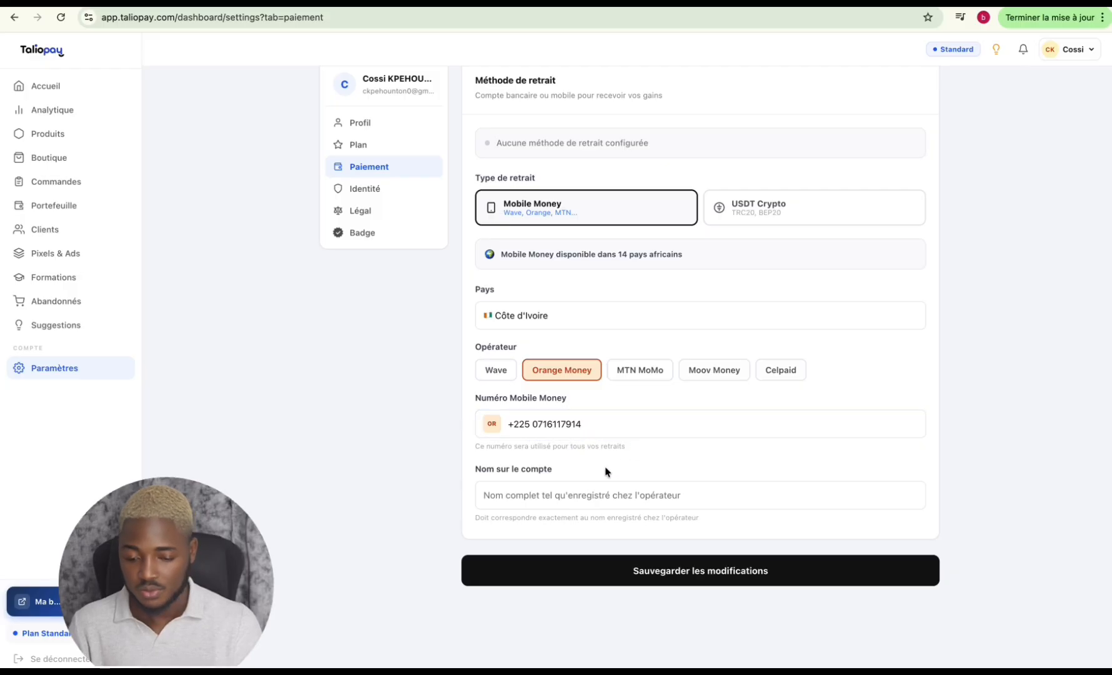
pyautogui.click(535, 425)
pyautogui.click(579, 445)
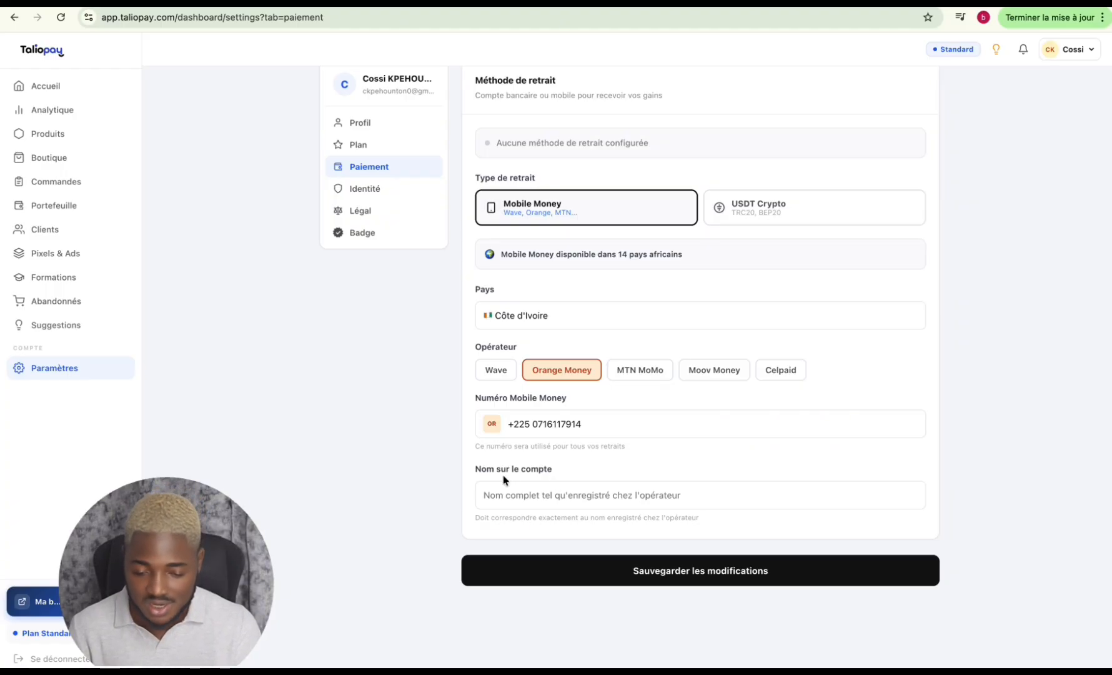
pyautogui.click(528, 499)
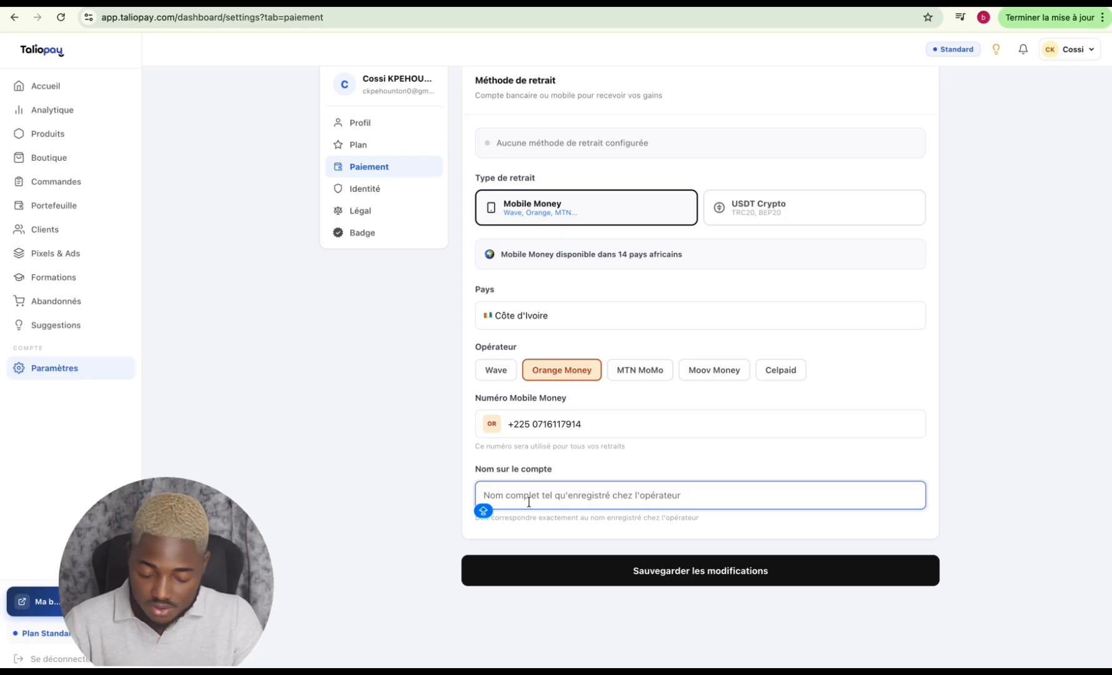
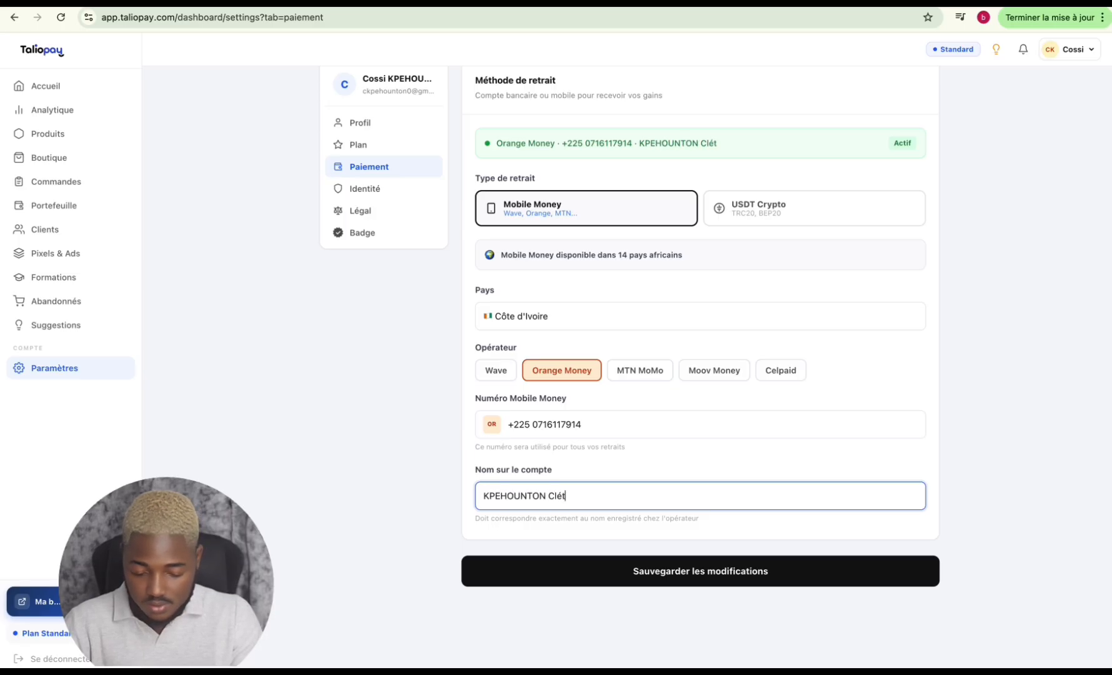
# - Enter the account holder's name and save the Orange Money withdrawal method as active
pyautogui.click(620, 468)
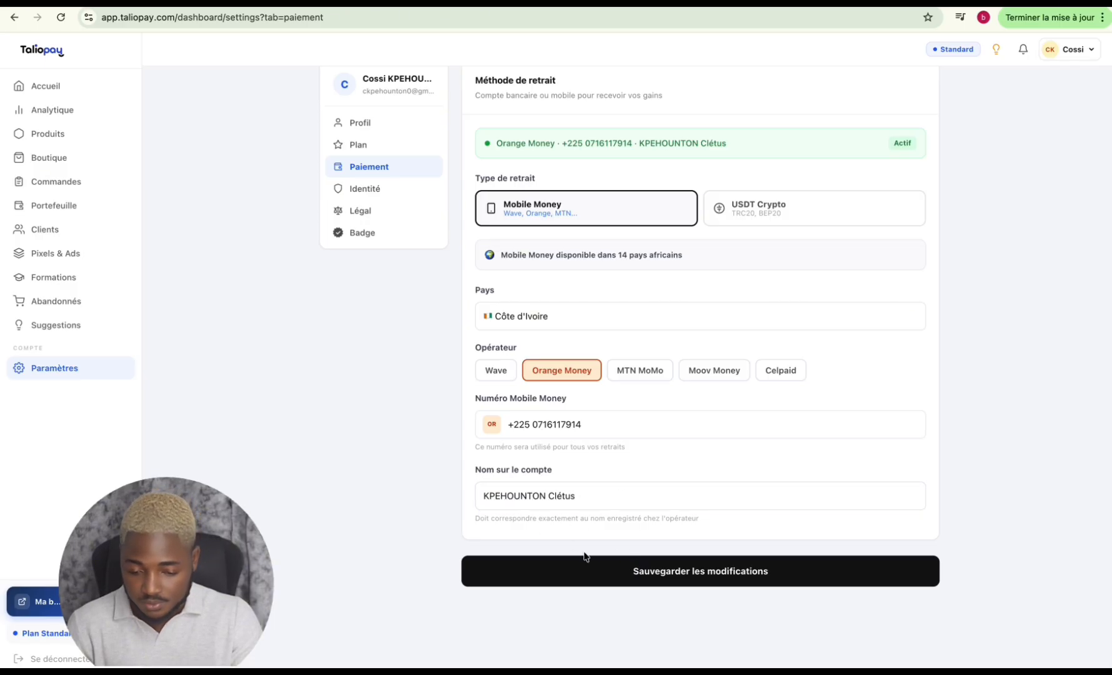
pyautogui.click(609, 569)
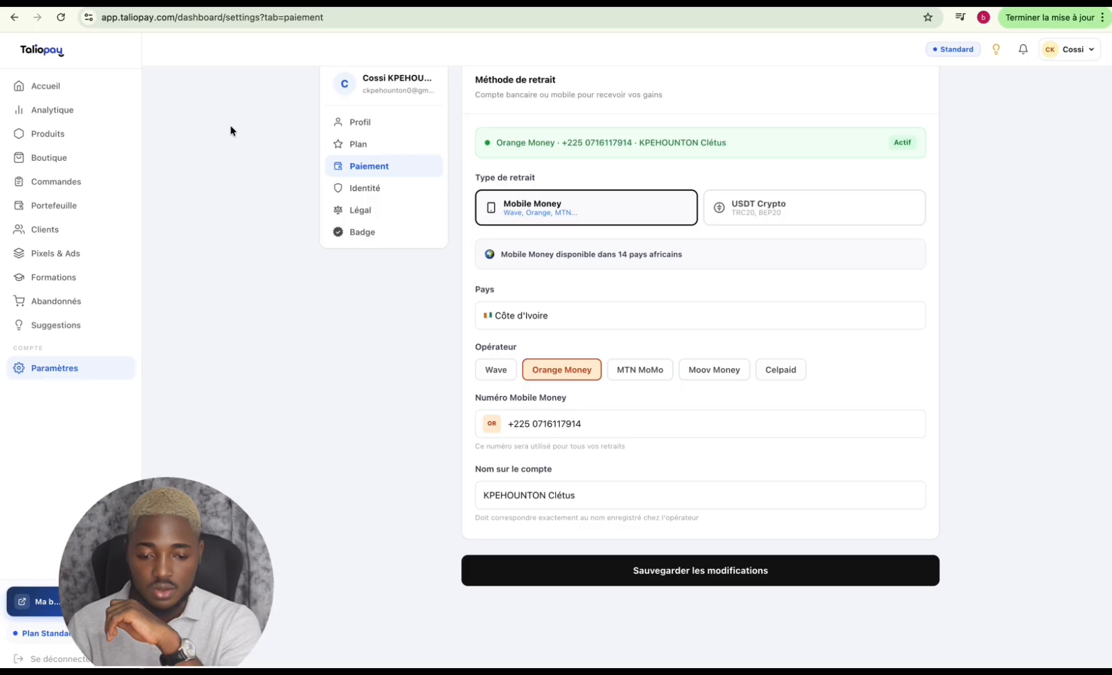
# - Go back to Accueil, where the launch checklist reads 6 of 7 steps, 86%
pyautogui.click(74, 92)
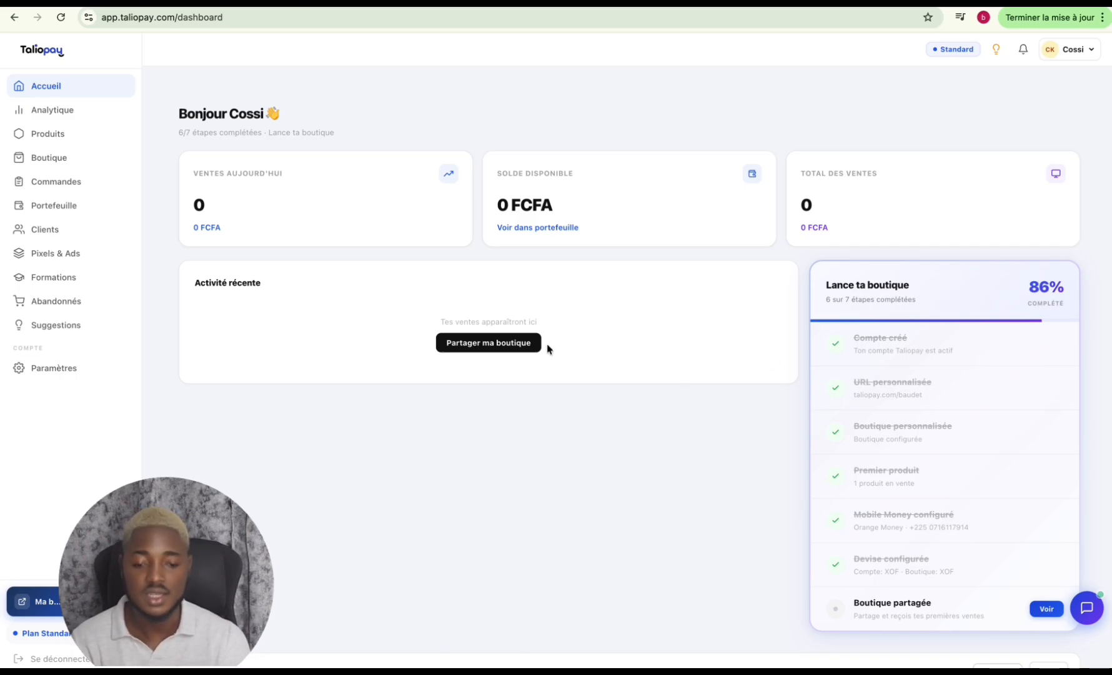
# - Open the public Ebook lab storefront and select its handle and web address
pyautogui.click(492, 344)
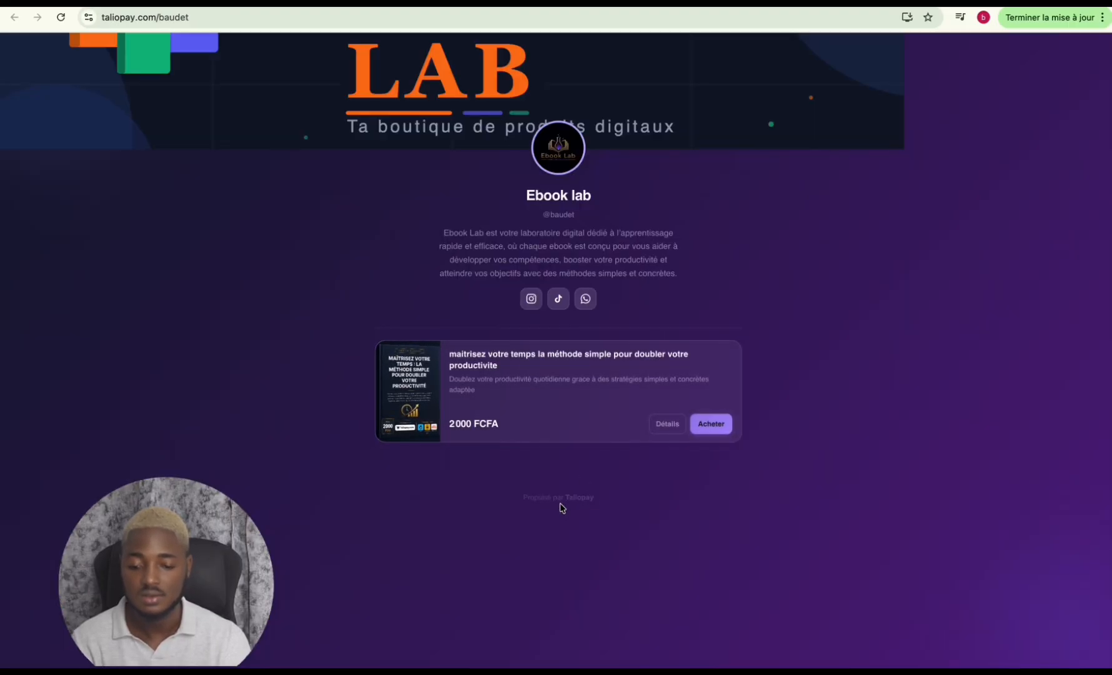
pyautogui.tripleClick(561, 214)
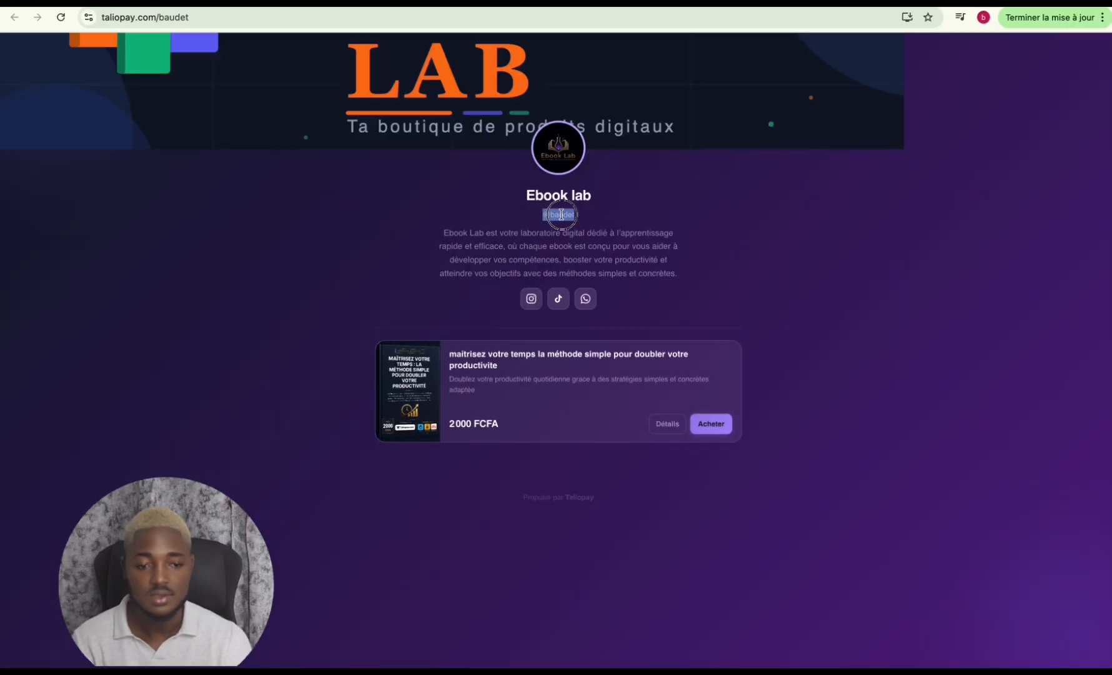
pyautogui.click(254, 19)
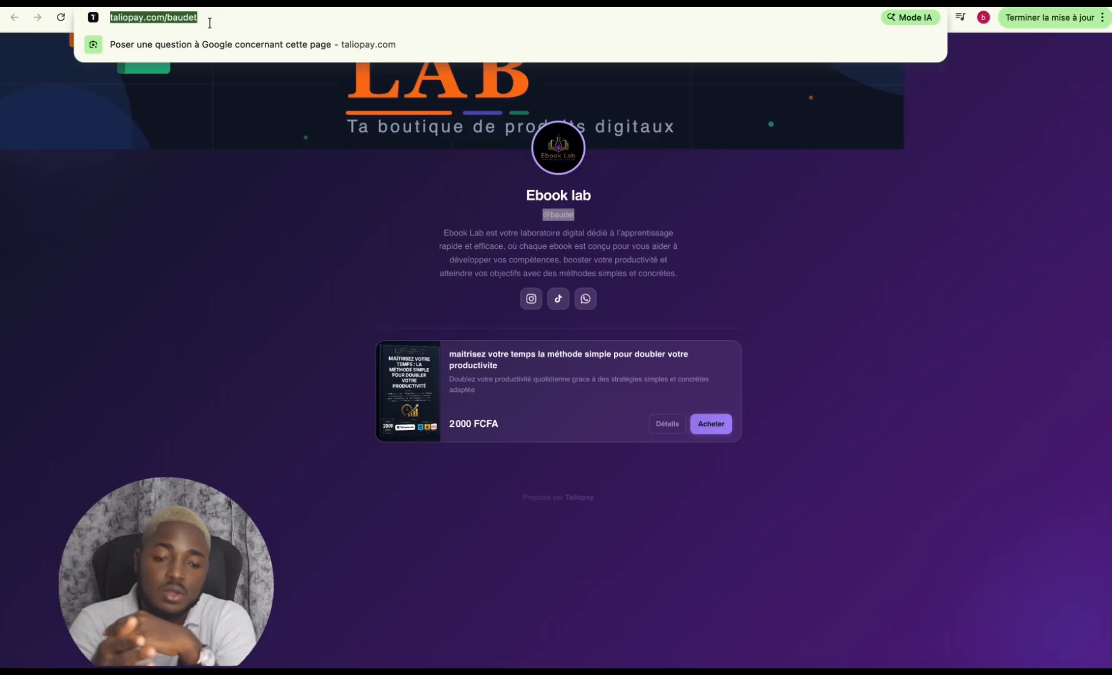
pyautogui.click(813, 465)
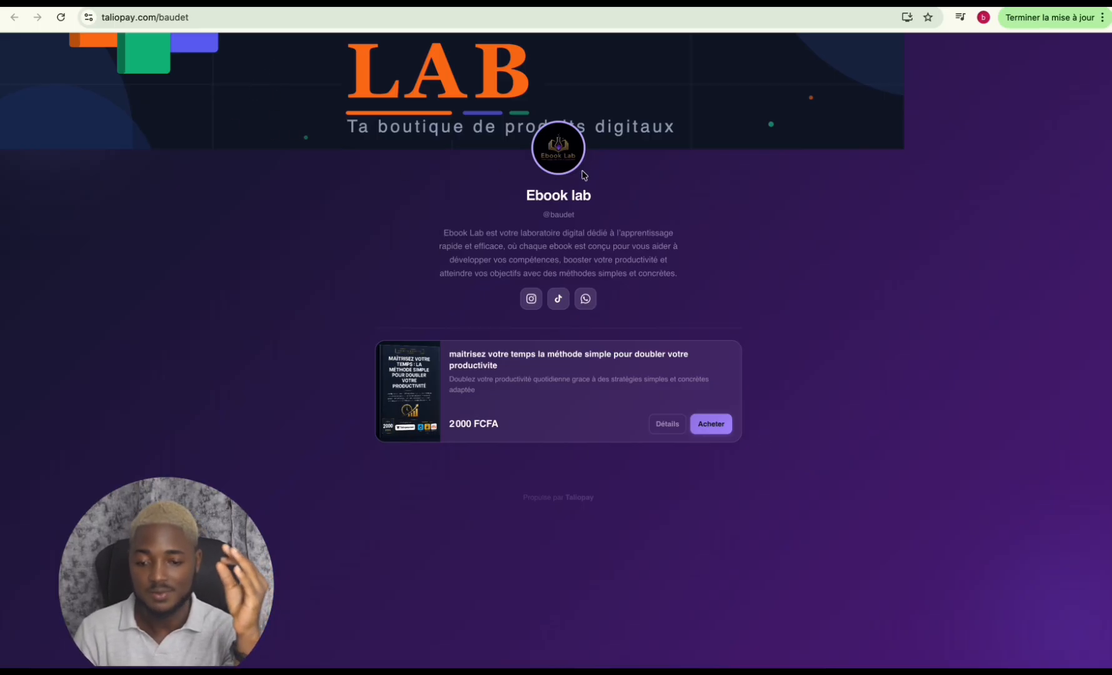
# - Highlight the Ebook lab store title and its description paragraph
pyautogui.moveTo(525, 194); pyautogui.dragTo(603, 197)
pyautogui.click(443, 234)
pyautogui.moveTo(443, 233); pyautogui.dragTo(685, 276)
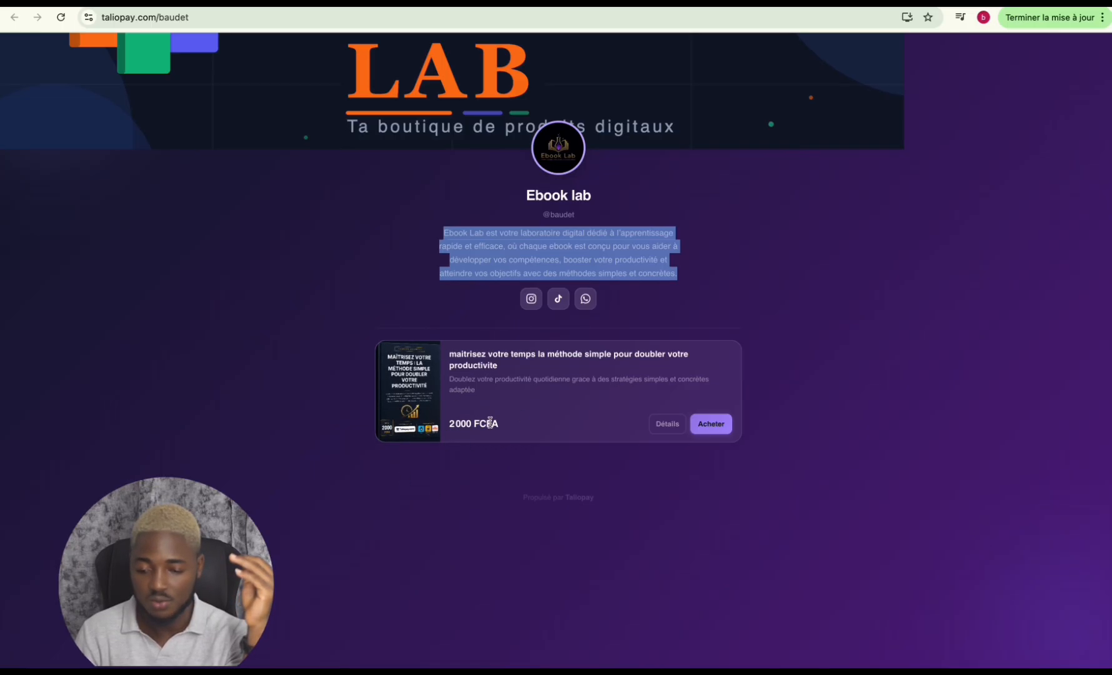
# - Open the ebook's product page with its 2000 FCFA price and description
pyautogui.click(673, 427)
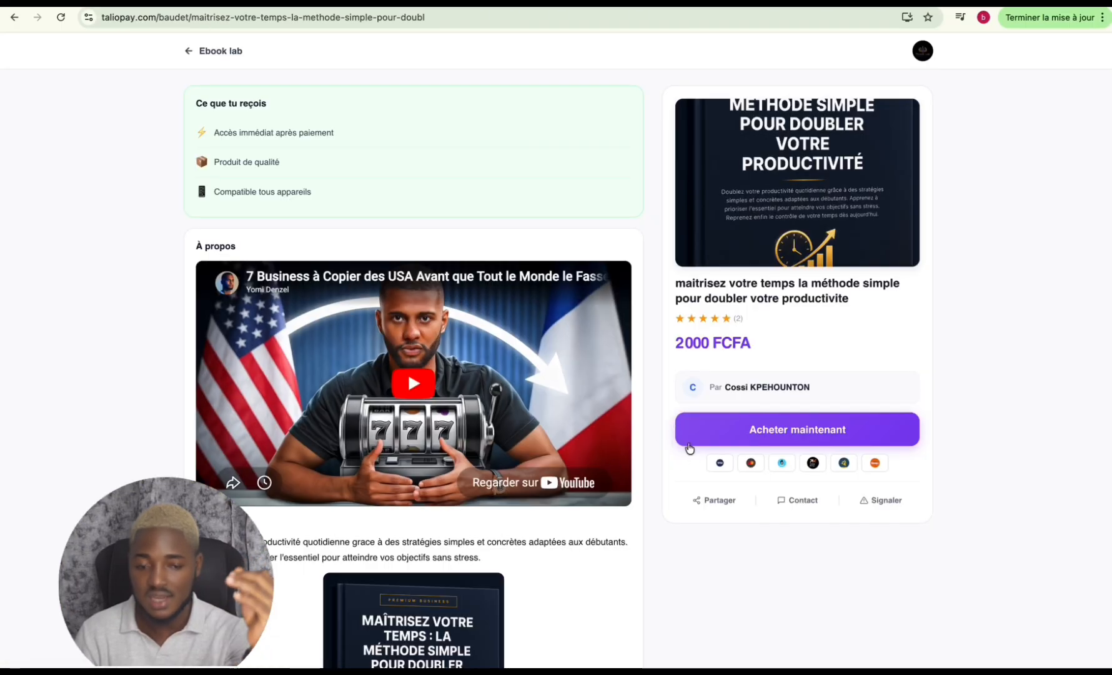
pyautogui.scroll(-5, 687, 449)
pyautogui.scroll(-6, 689, 448)
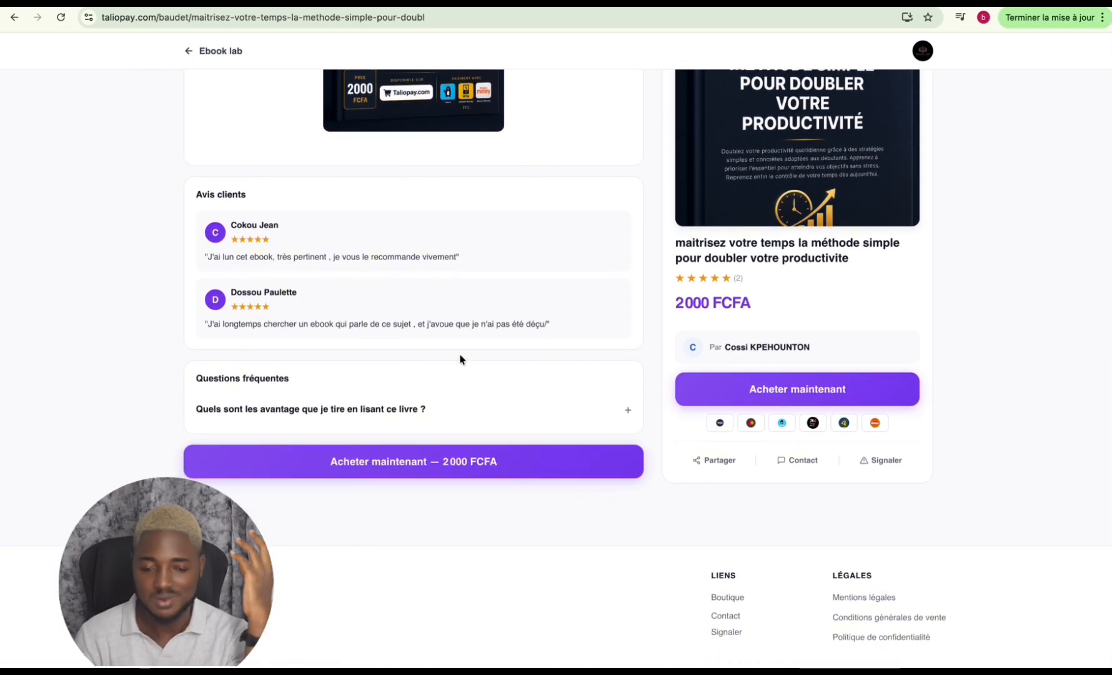
pyautogui.scroll(10, 459, 357)
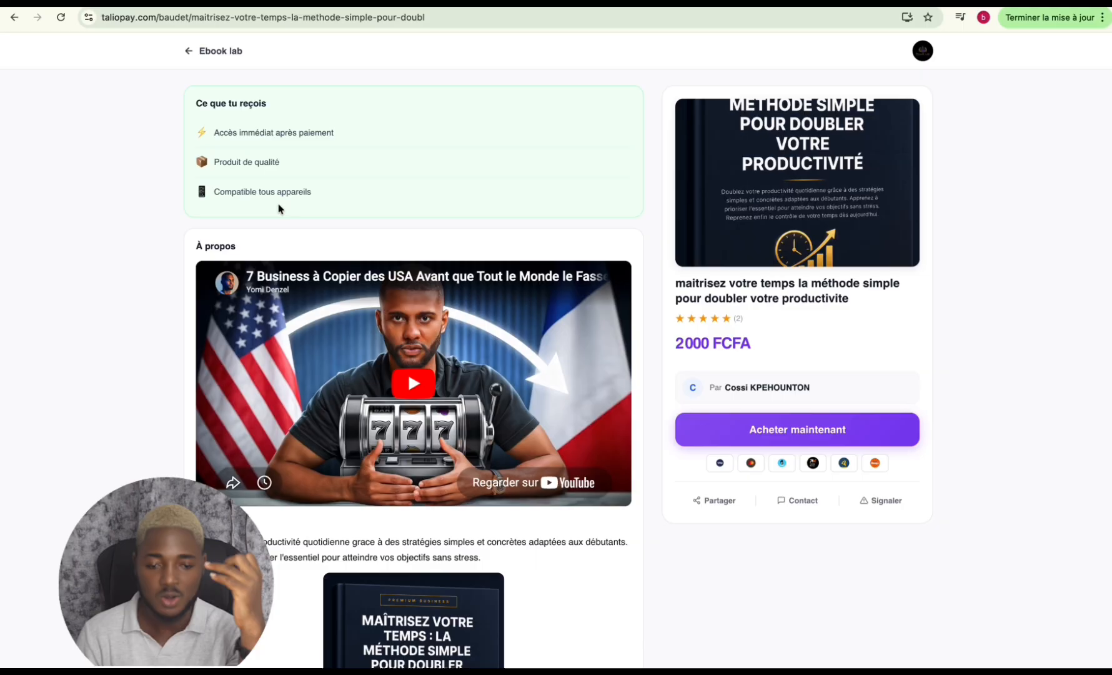
# - Look over the cover, the two five-star reviews and the FAQ, then return toward the top
pyautogui.scroll(-2, 266, 326)
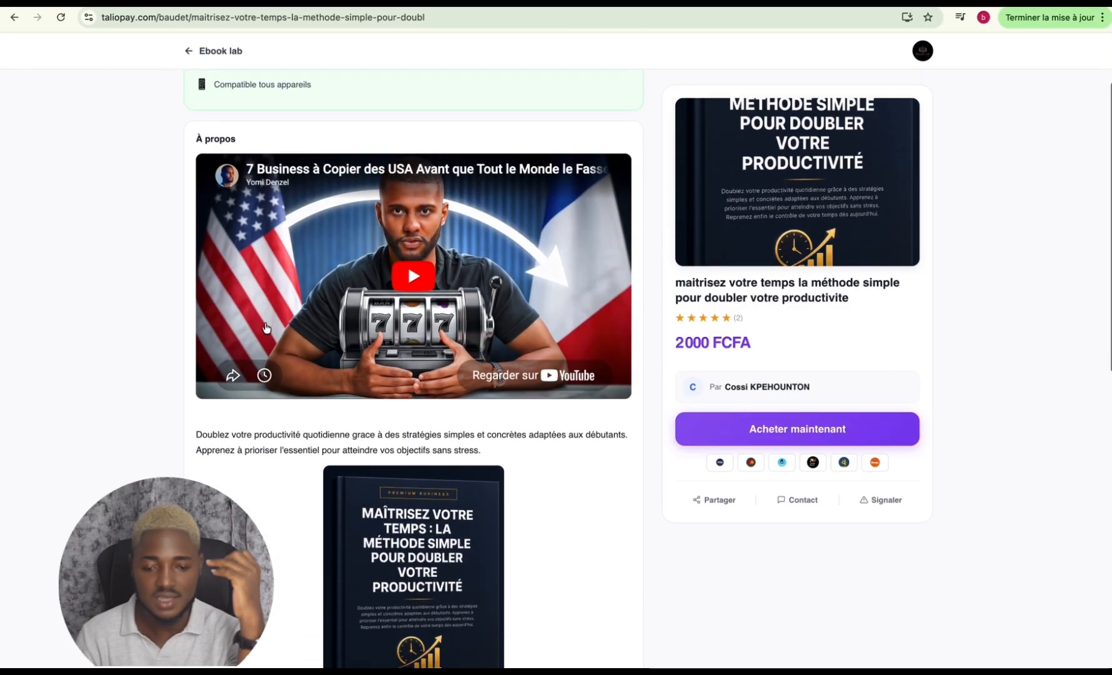
pyautogui.scroll(-4, 415, 331)
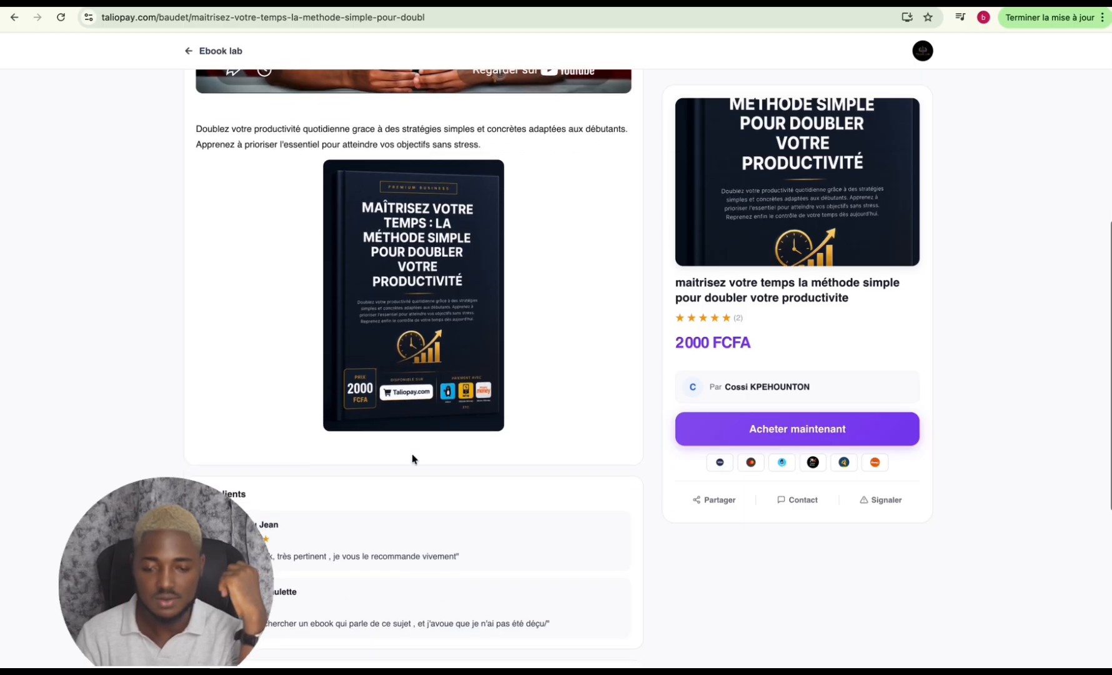
pyautogui.scroll(-3, 412, 458)
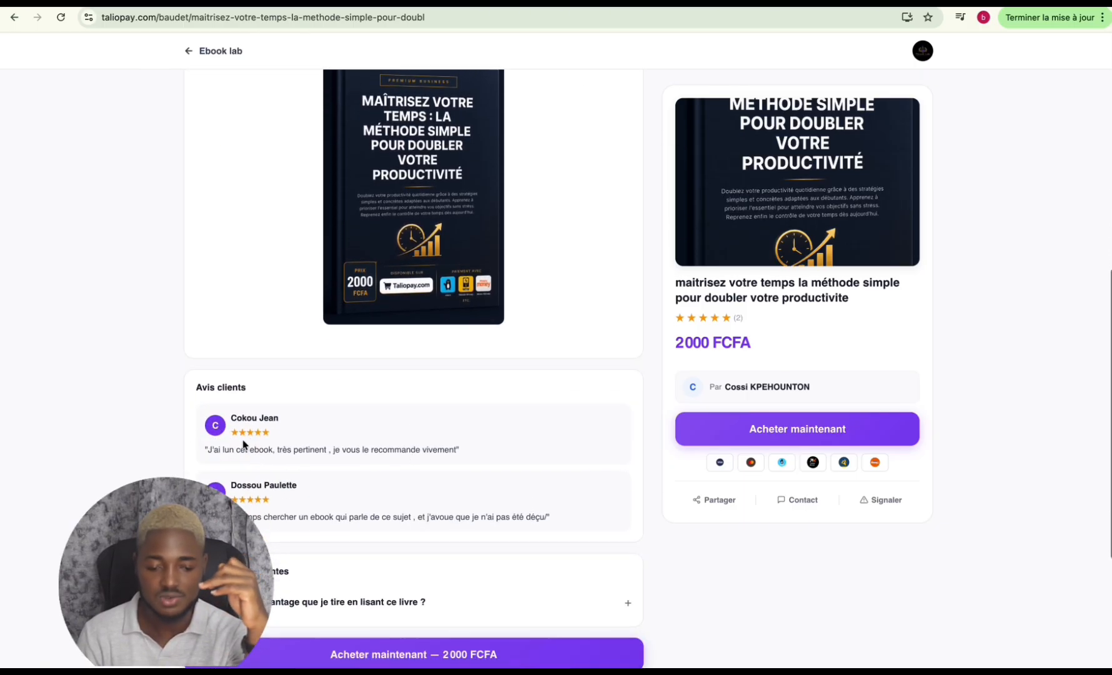
pyautogui.scroll(-2, 258, 441)
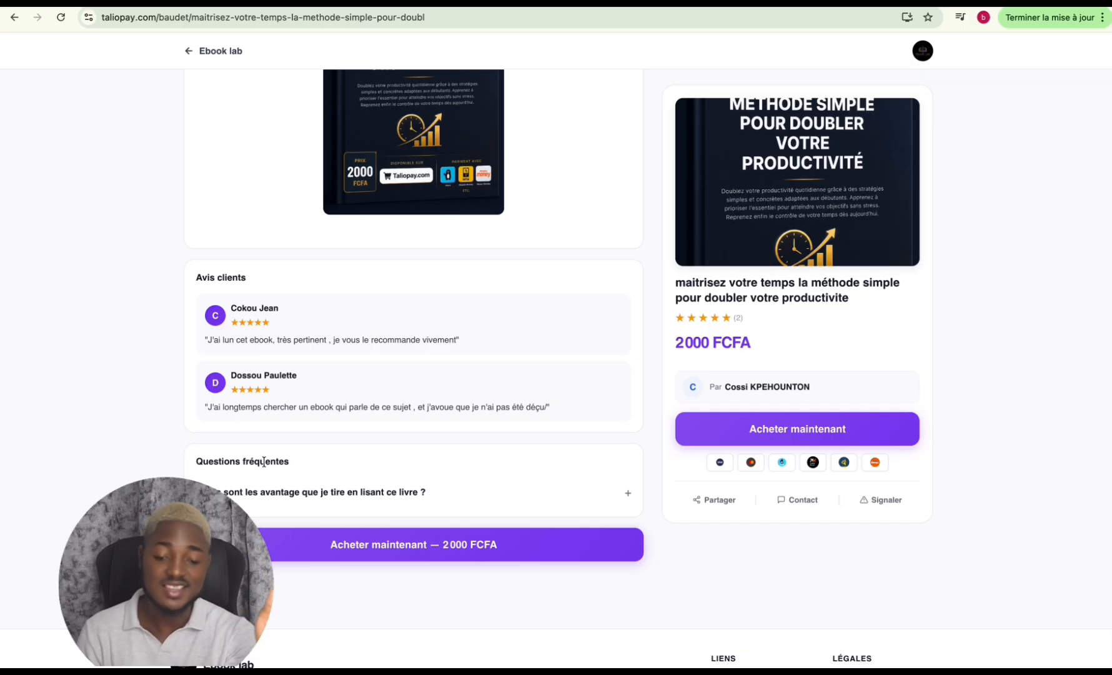
pyautogui.scroll(-1, 265, 462)
pyautogui.scroll(-3, 264, 462)
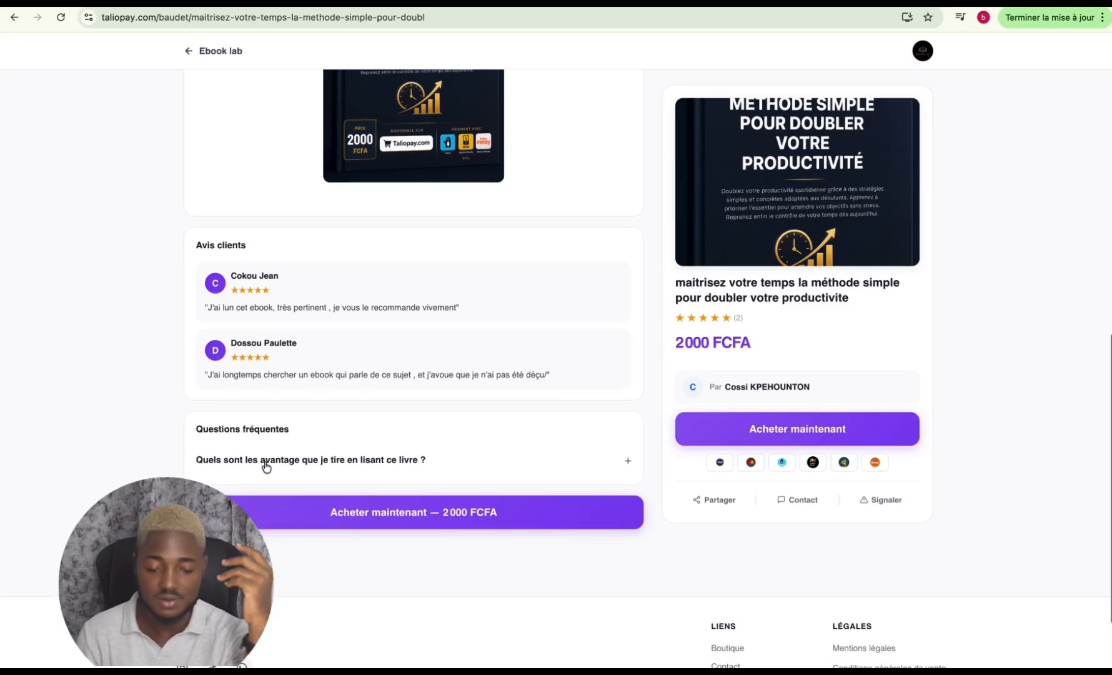
pyautogui.scroll(6, 710, 317)
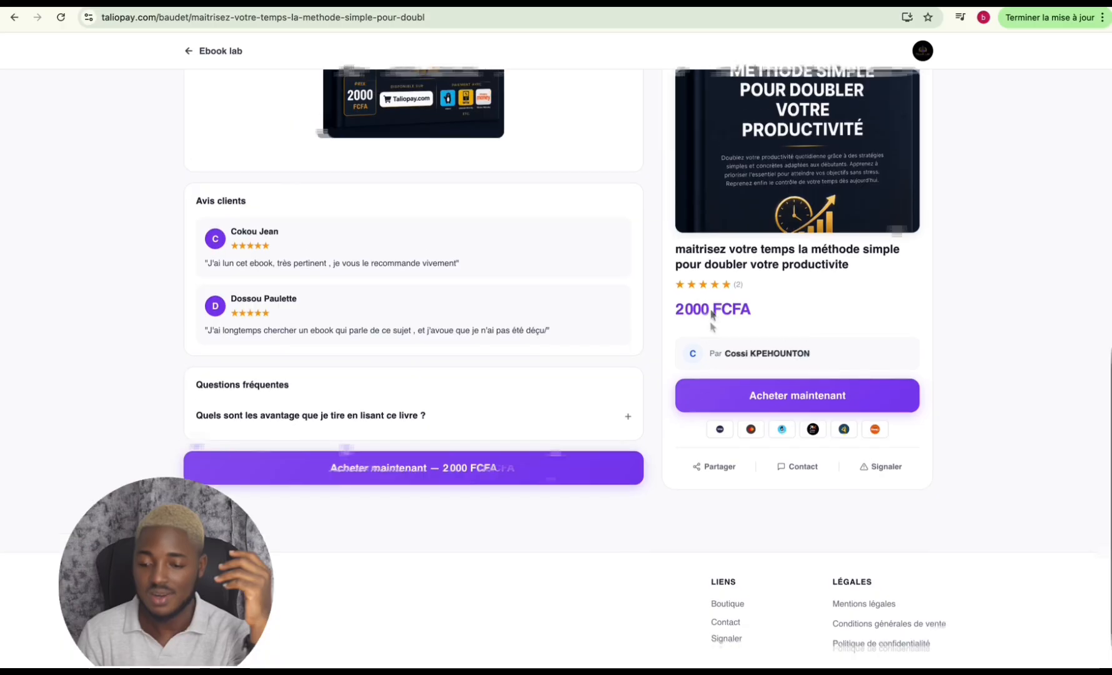
pyautogui.scroll(10, 710, 317)
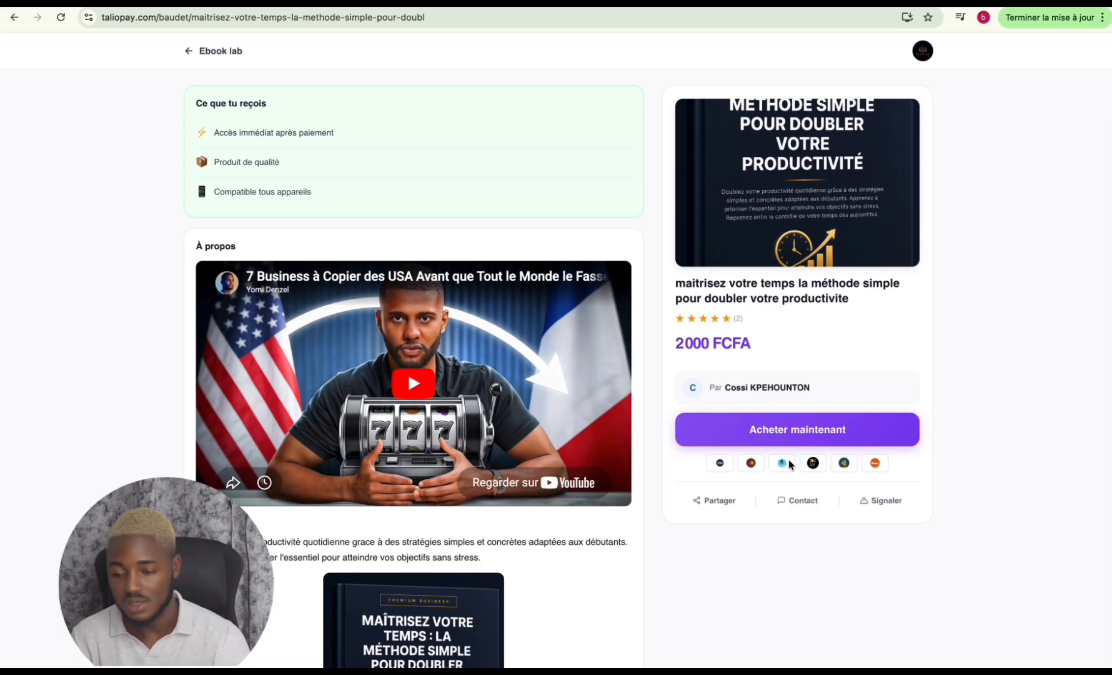
pyautogui.scroll(-10, 451, 413)
pyautogui.scroll(-2, 451, 414)
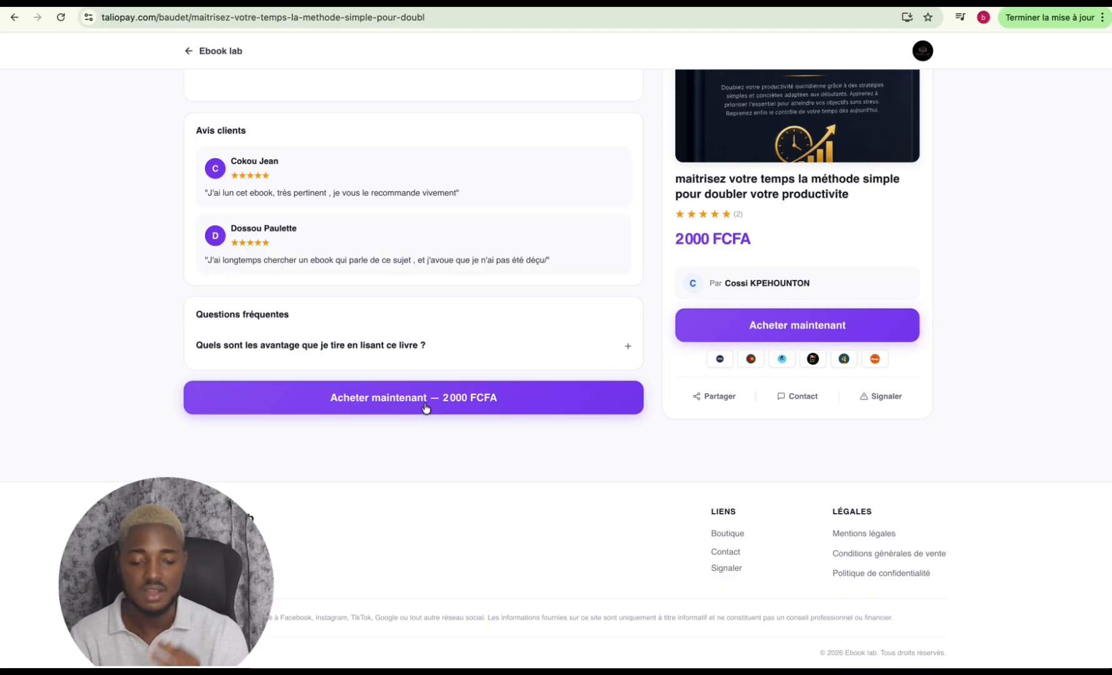
pyautogui.scroll(12, 429, 411)
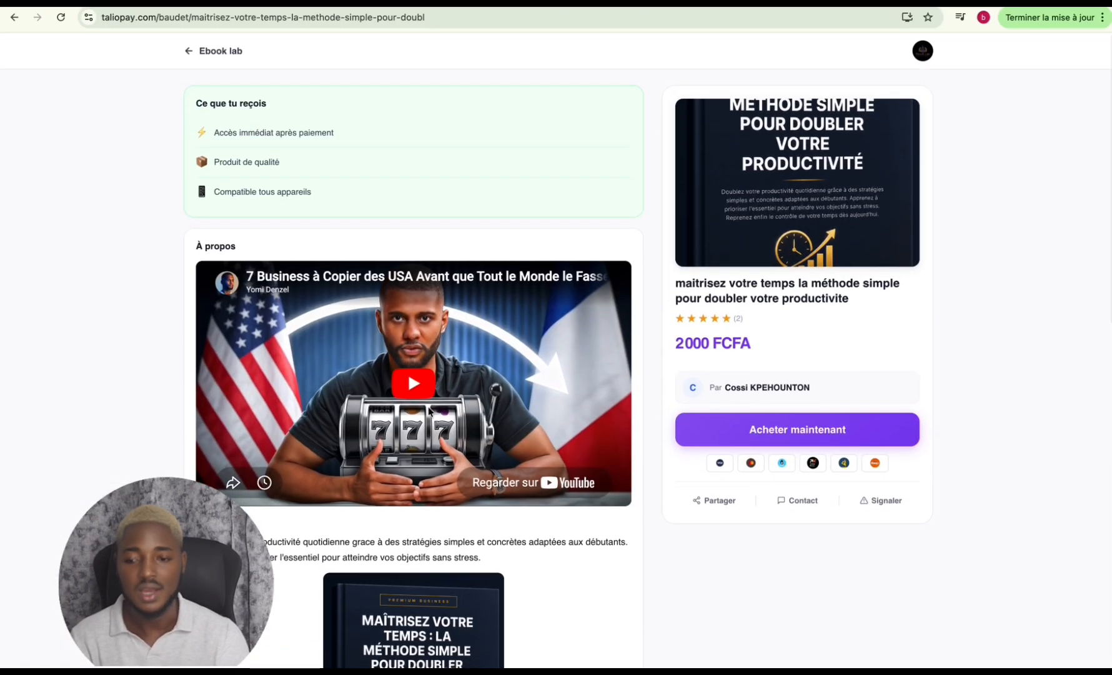
# - Return to the Ebook lab storefront and select its web address in the address bar
pyautogui.click(14, 18)
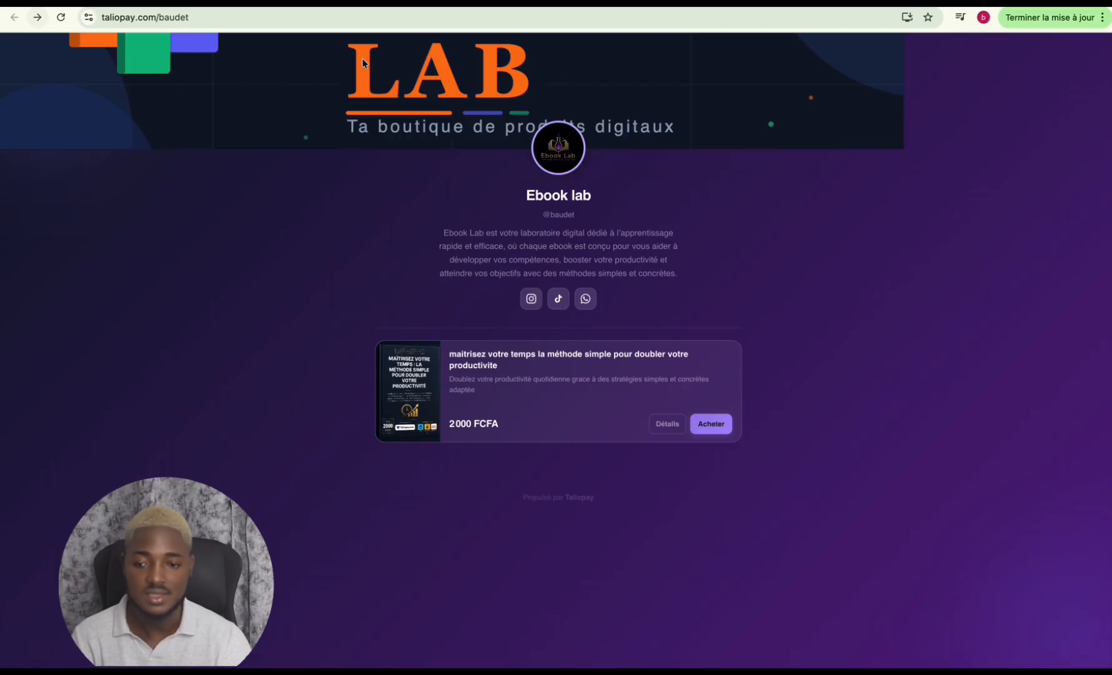
pyautogui.click(210, 23)
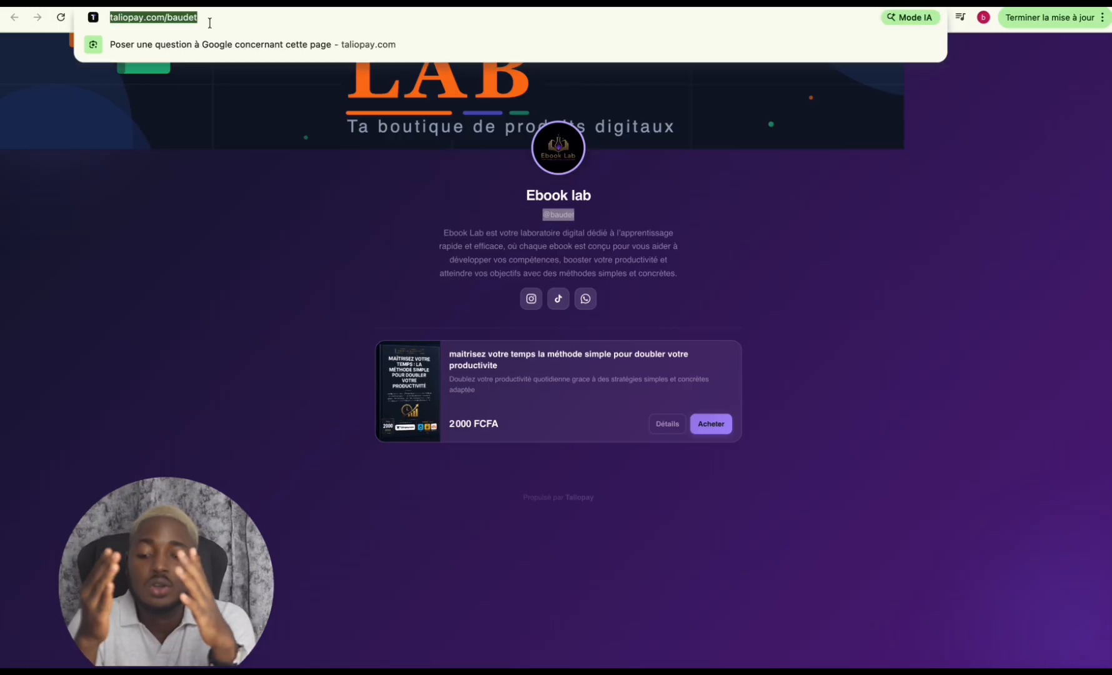